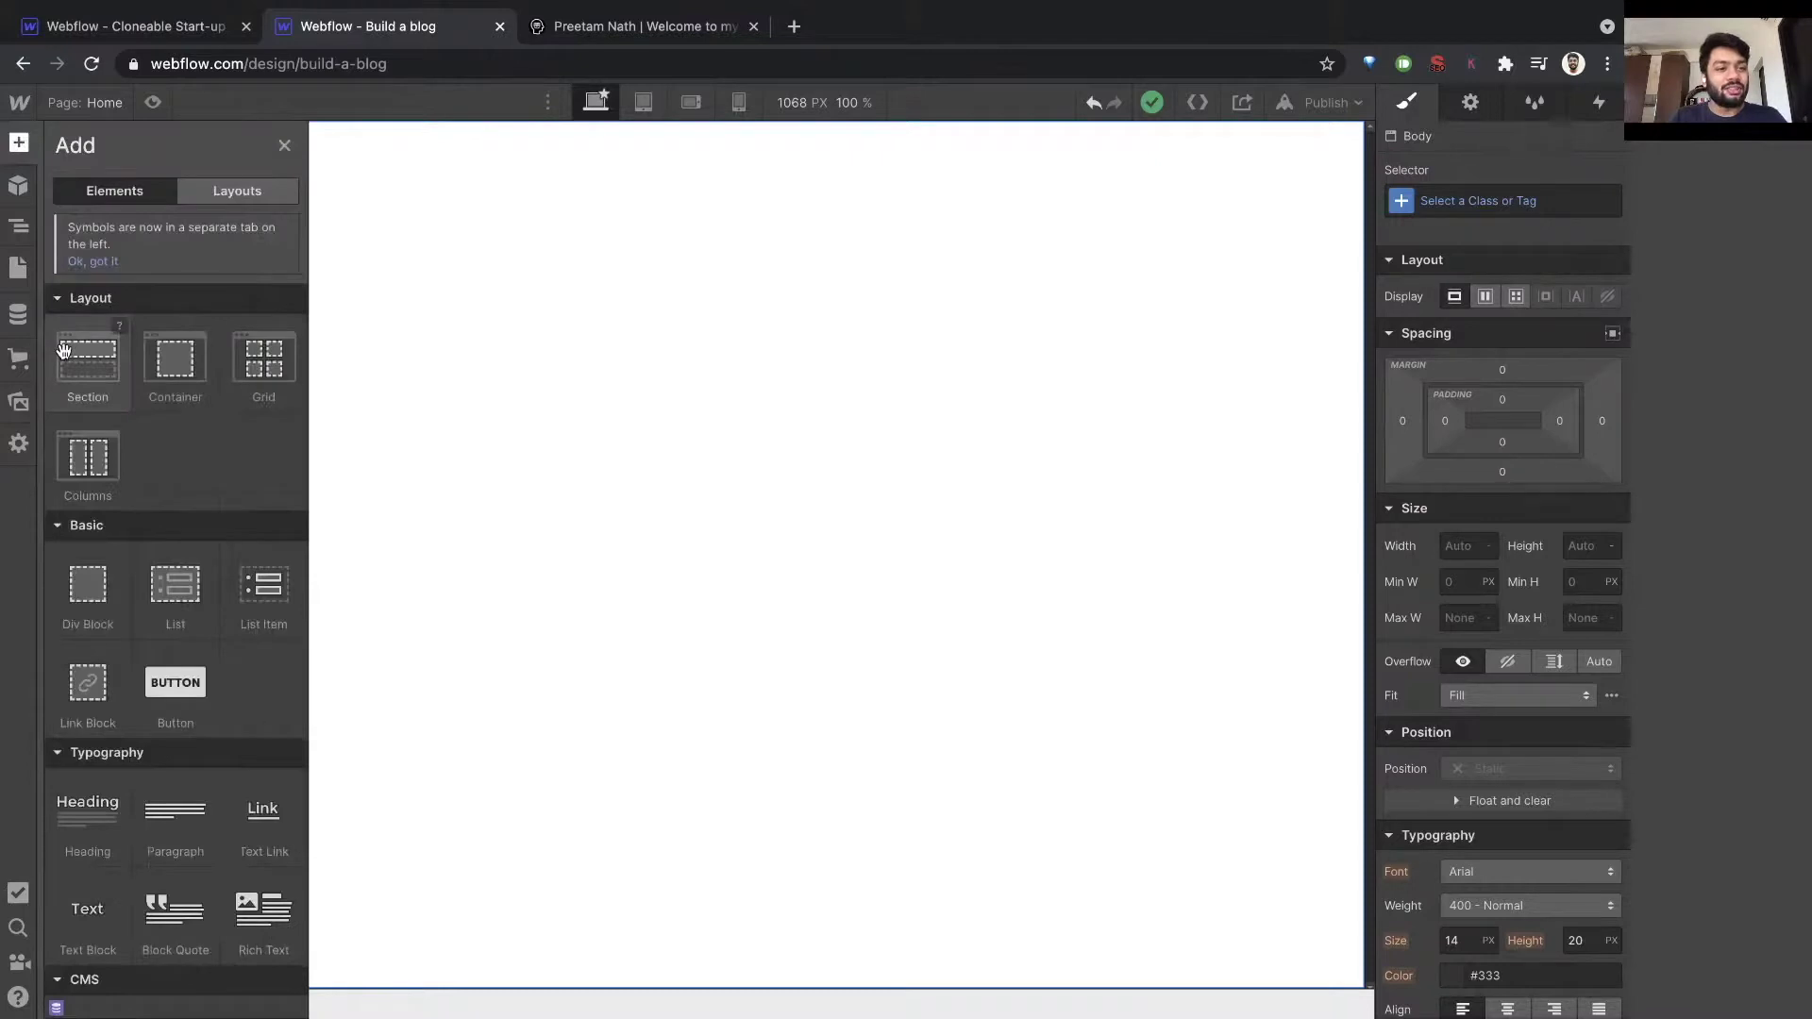
Add a section with a container inside it to the page body, and switch the canvas to the tablet breakpoint.
{"action": "left_click", "coordinate": [64, 349]}
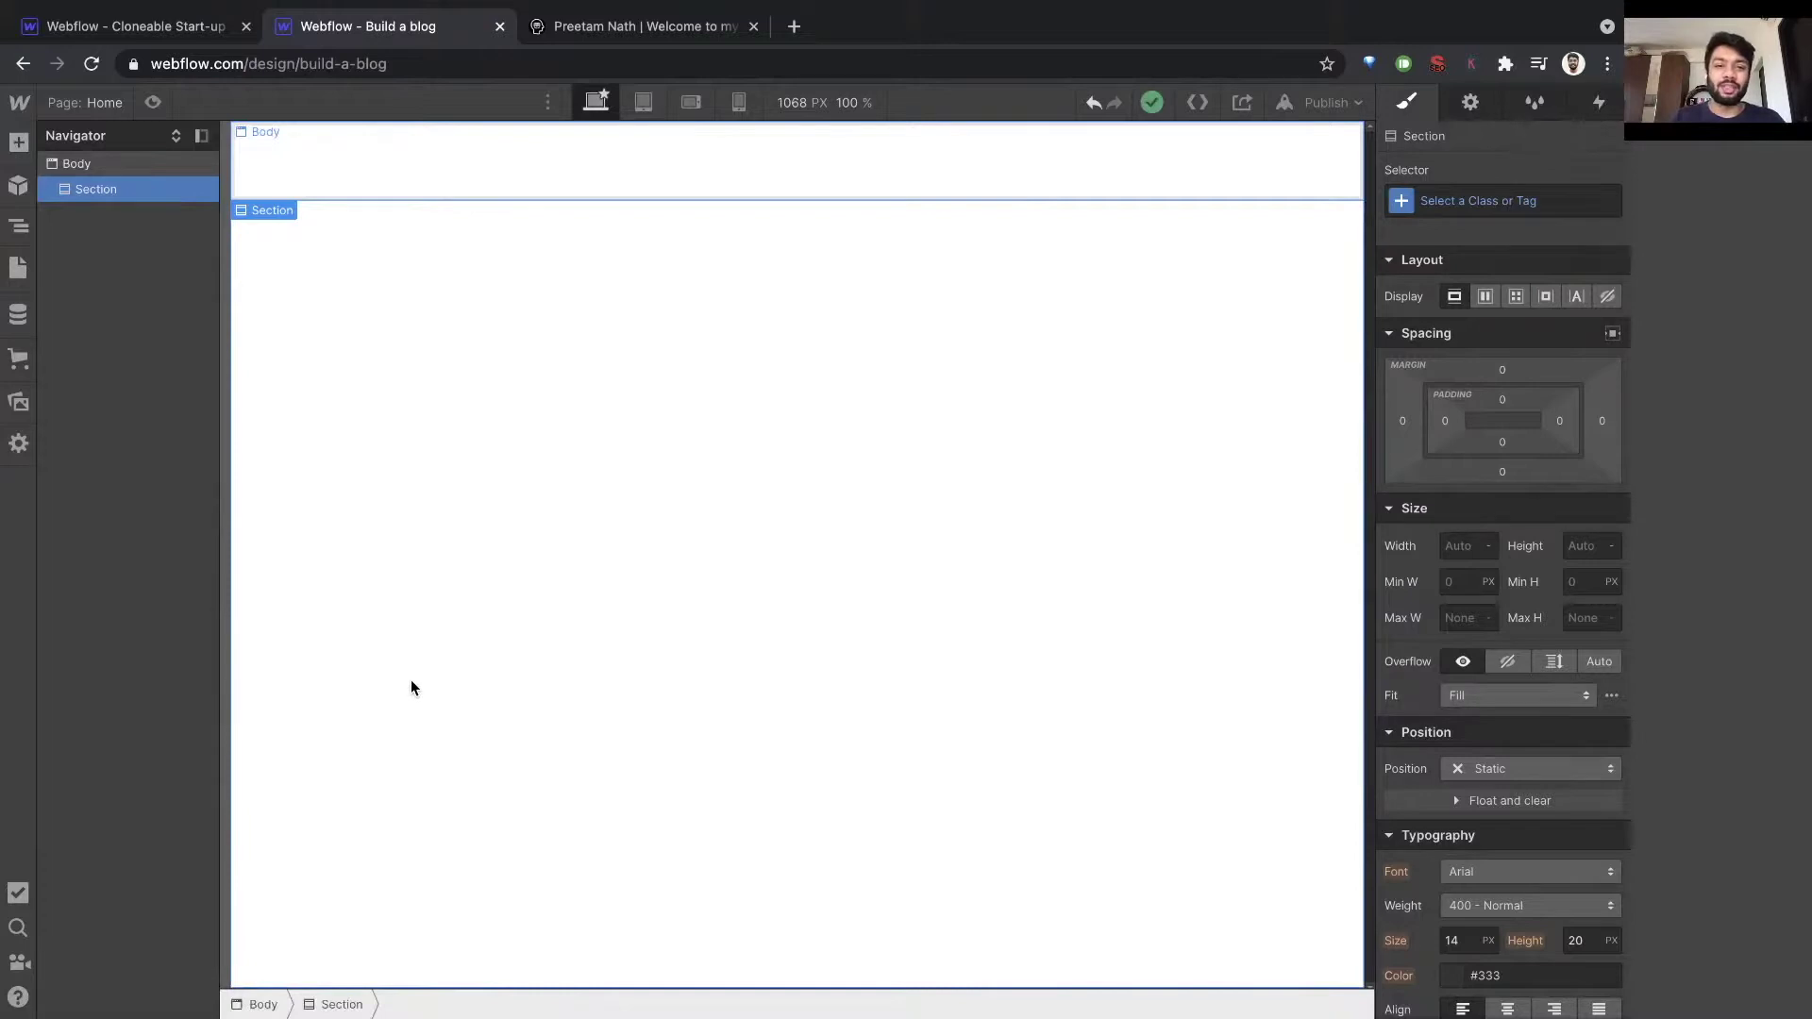
{"action": "left_click", "coordinate": [19, 142]}
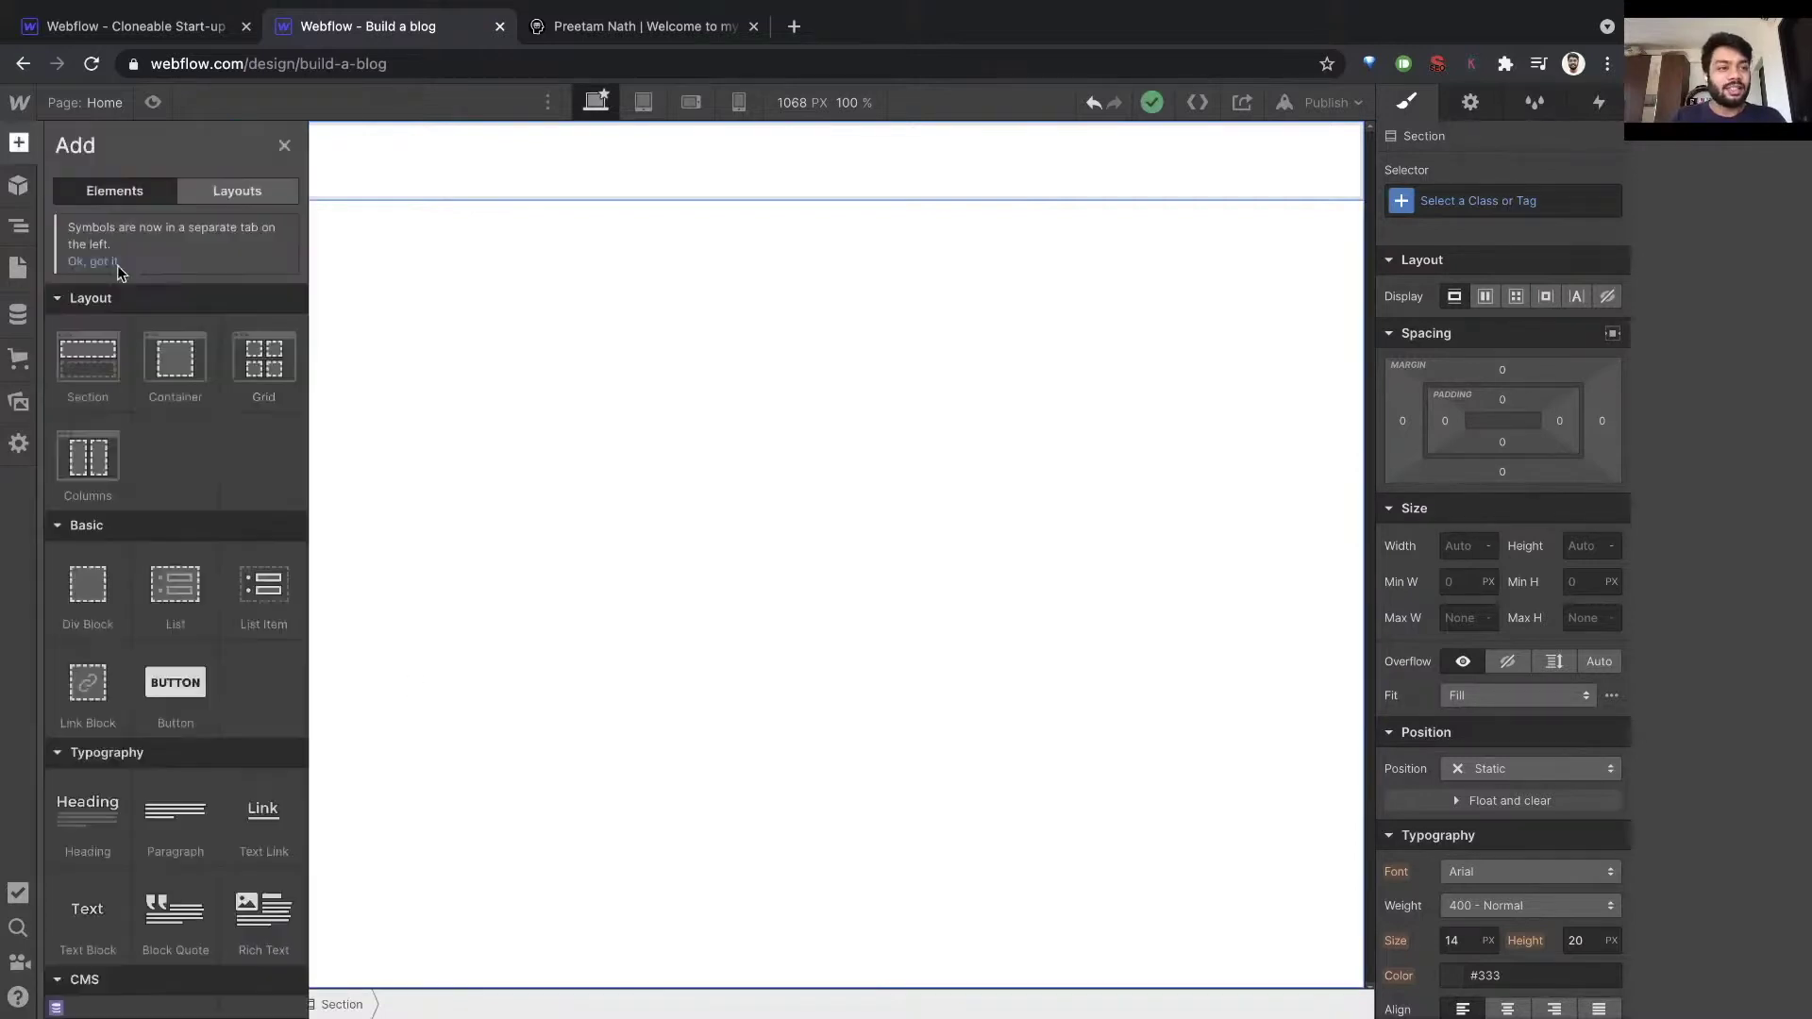
{"action": "left_click", "coordinate": [185, 375]}
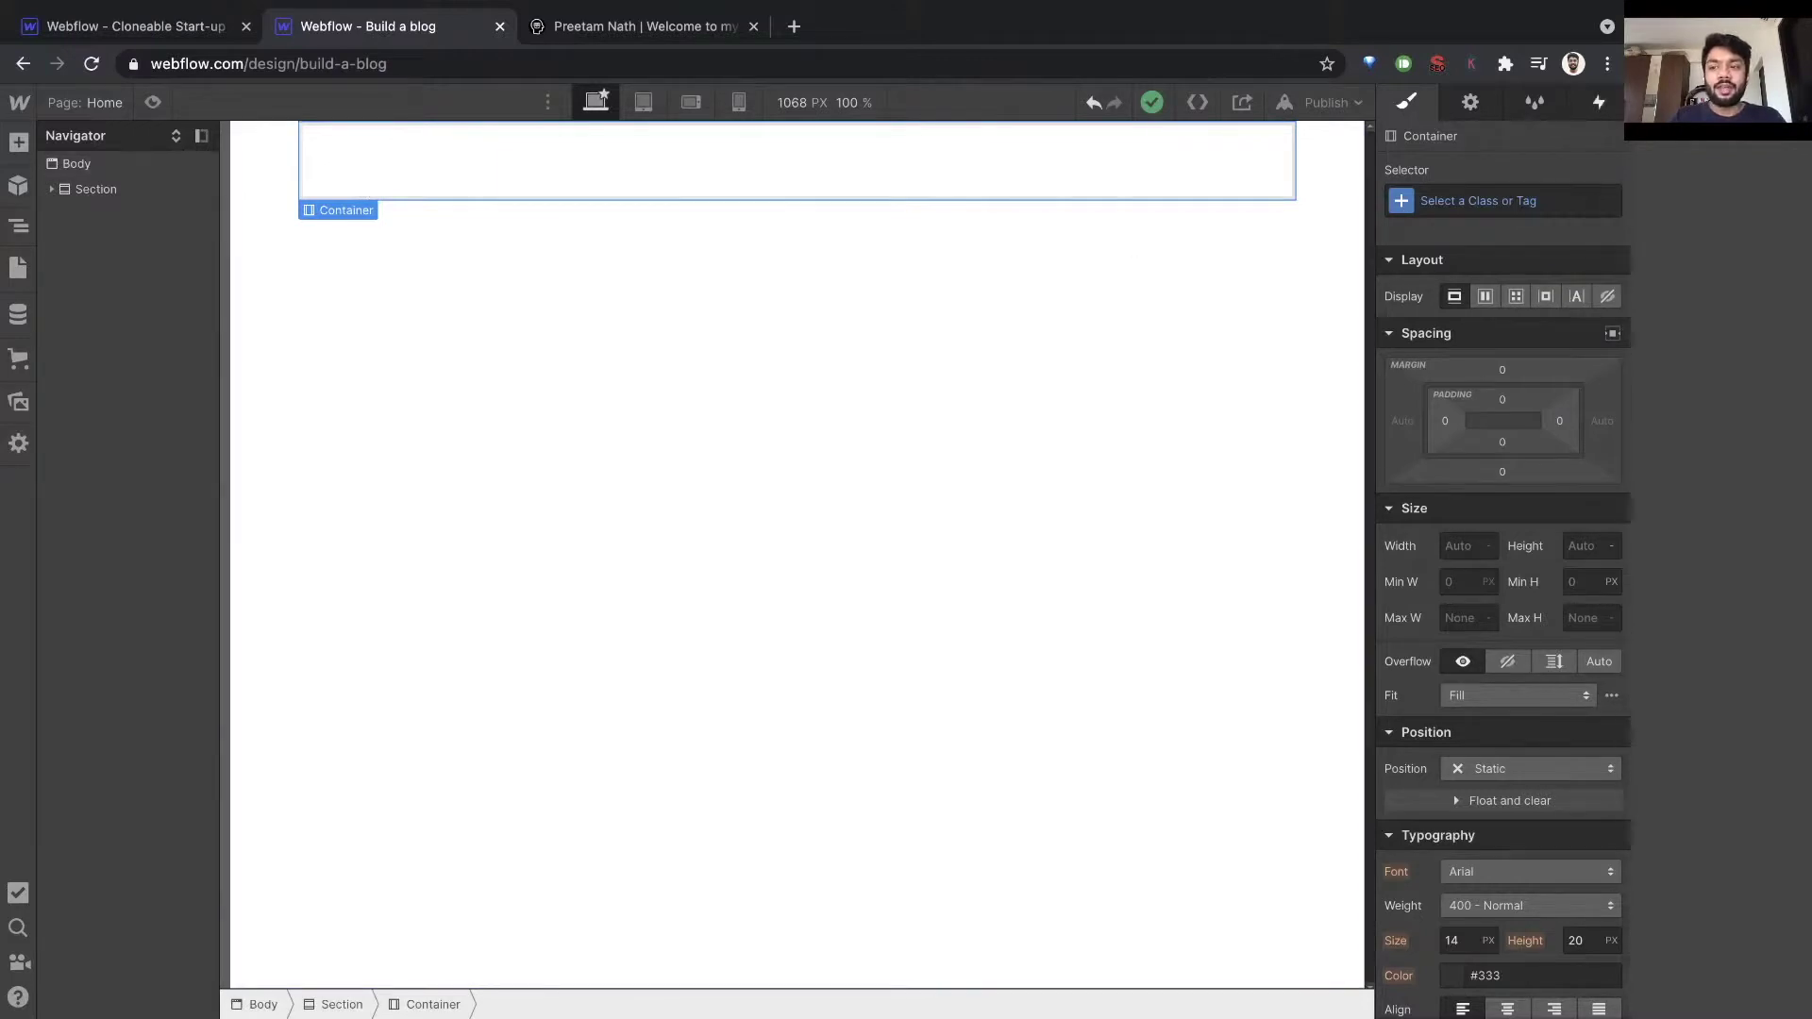
{"action": "left_click", "coordinate": [740, 103]}
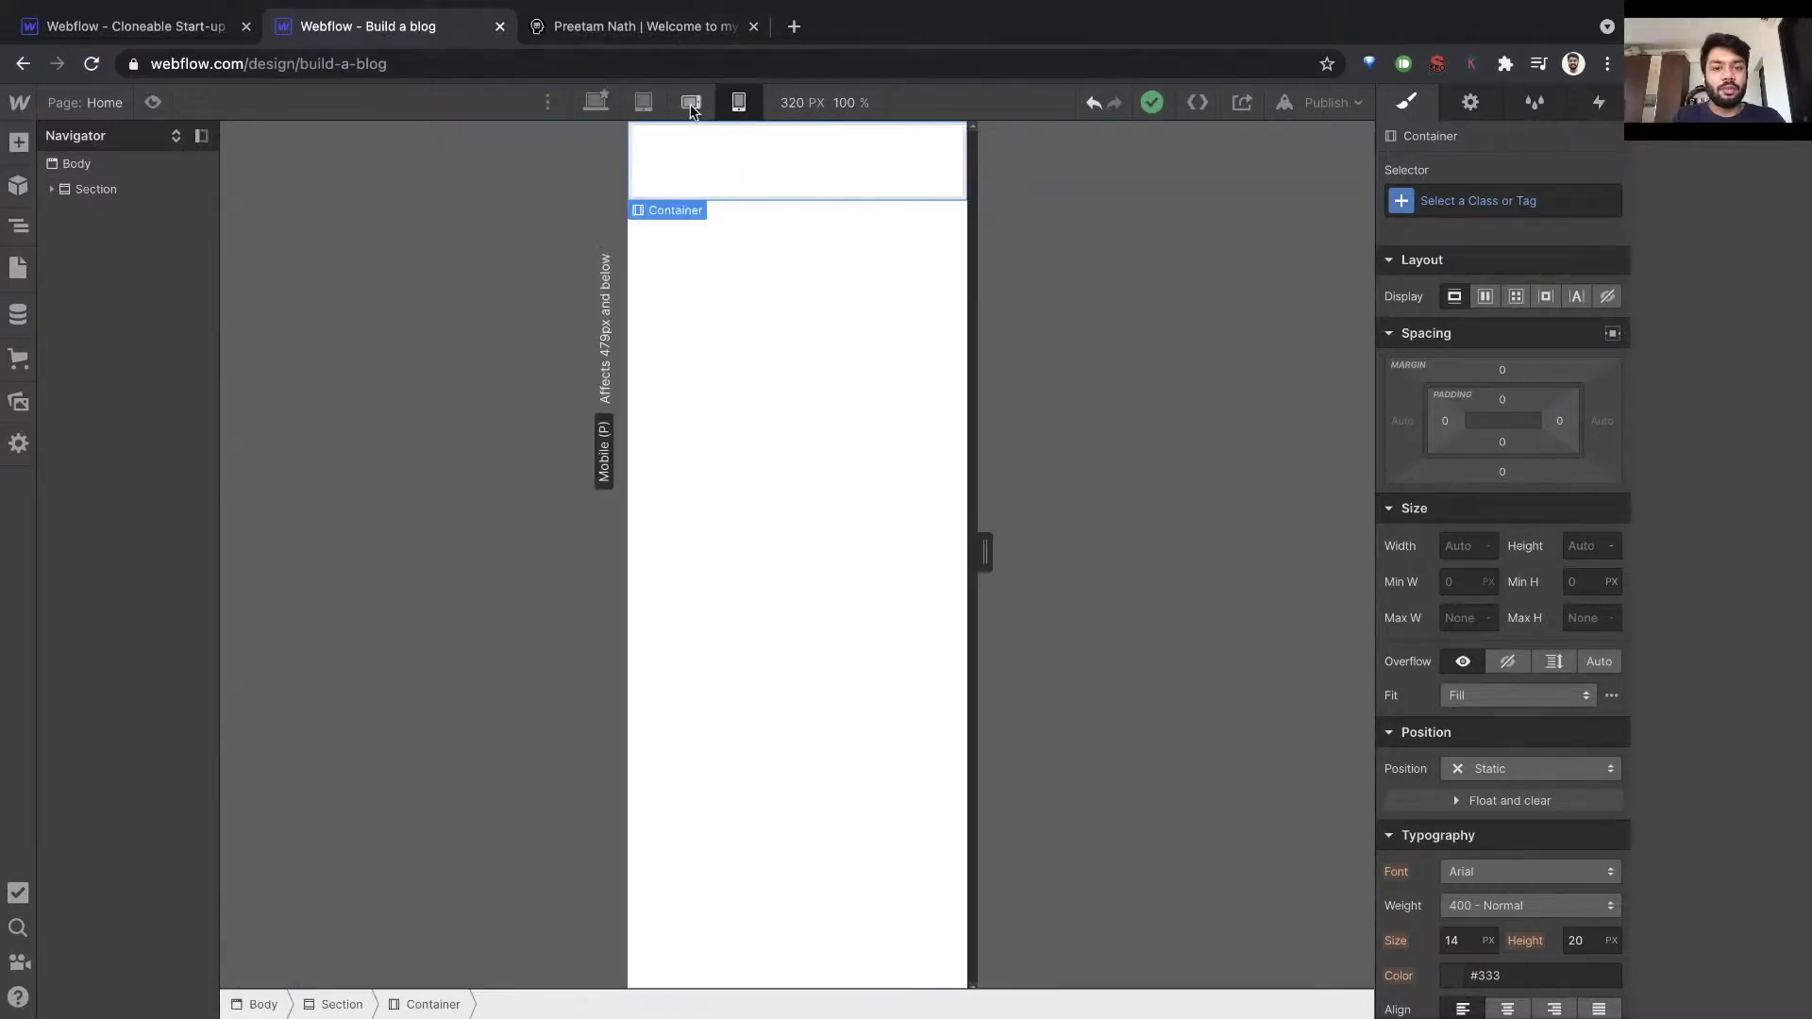
{"action": "left_click", "coordinate": [647, 107]}
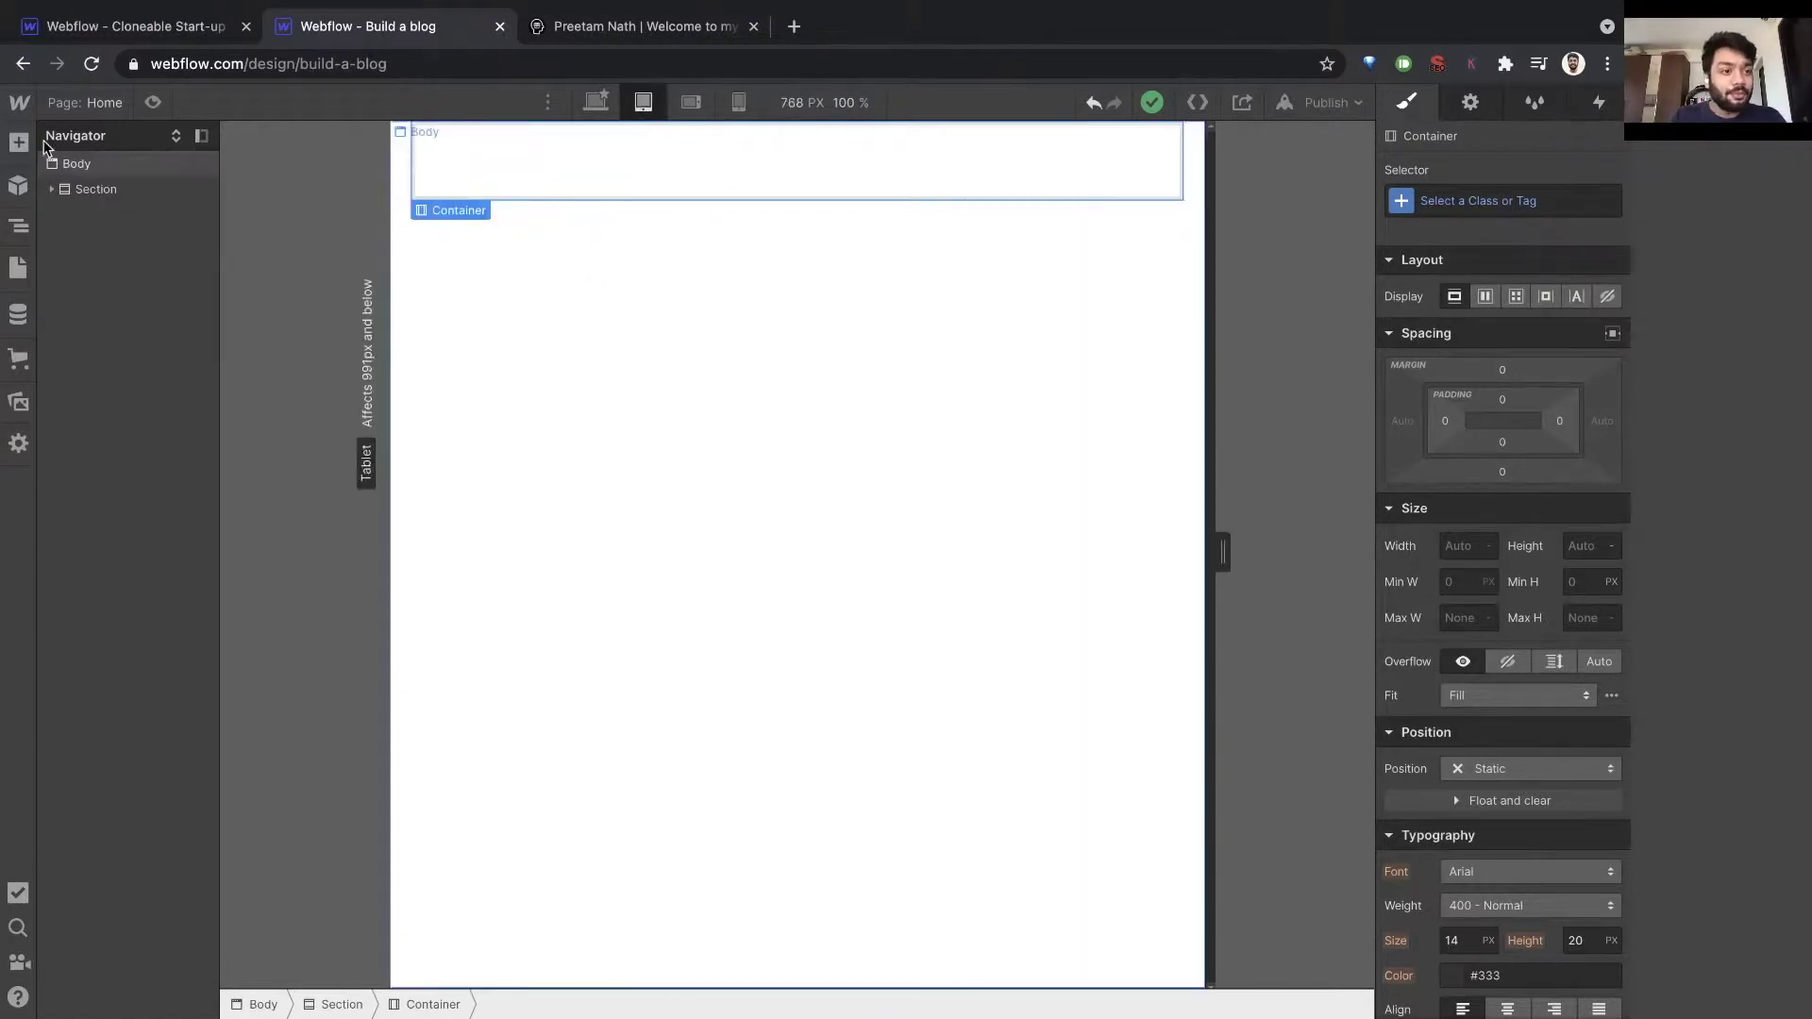
Switch to Figma to examine the Brand block and the menu block in the navbar wireframe, and return to Webflow.
{"action": "left_click", "coordinate": [20, 143]}
{"action": "left_click_drag", "start_coordinate": [174, 359], "coordinate": [615, 215]}
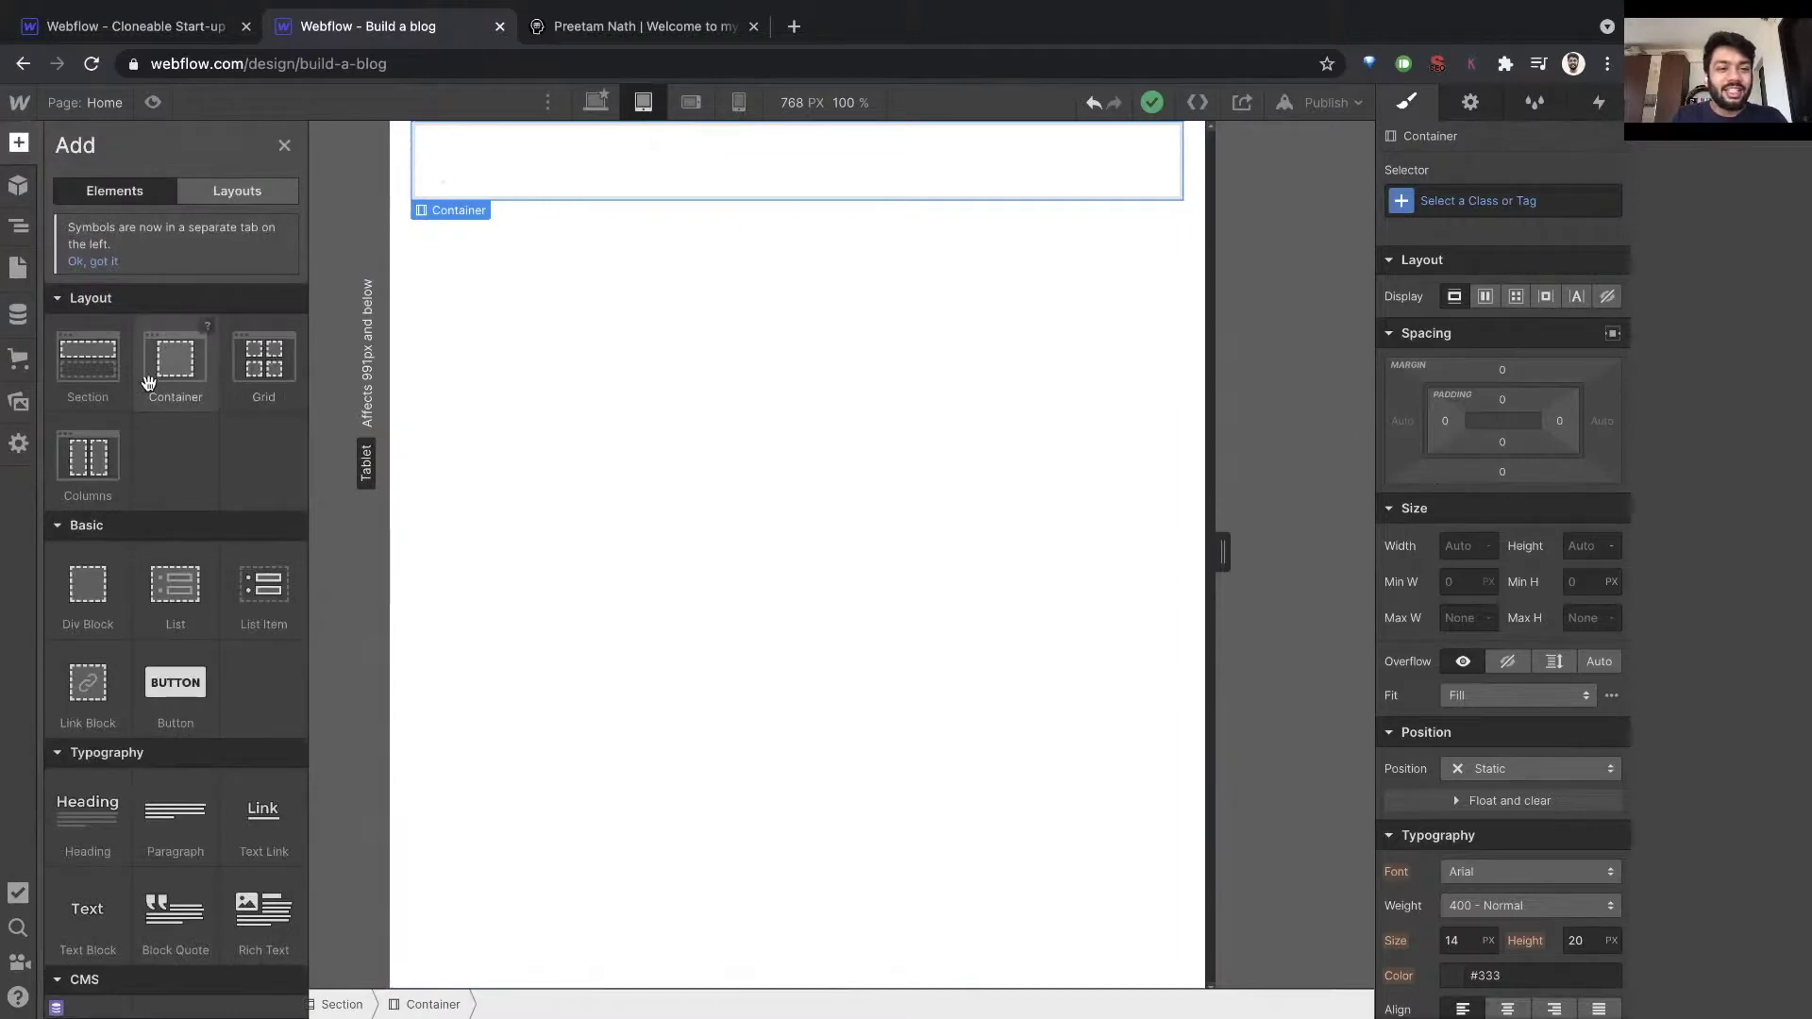
{"action": "key", "text": "ctrl+Right"}
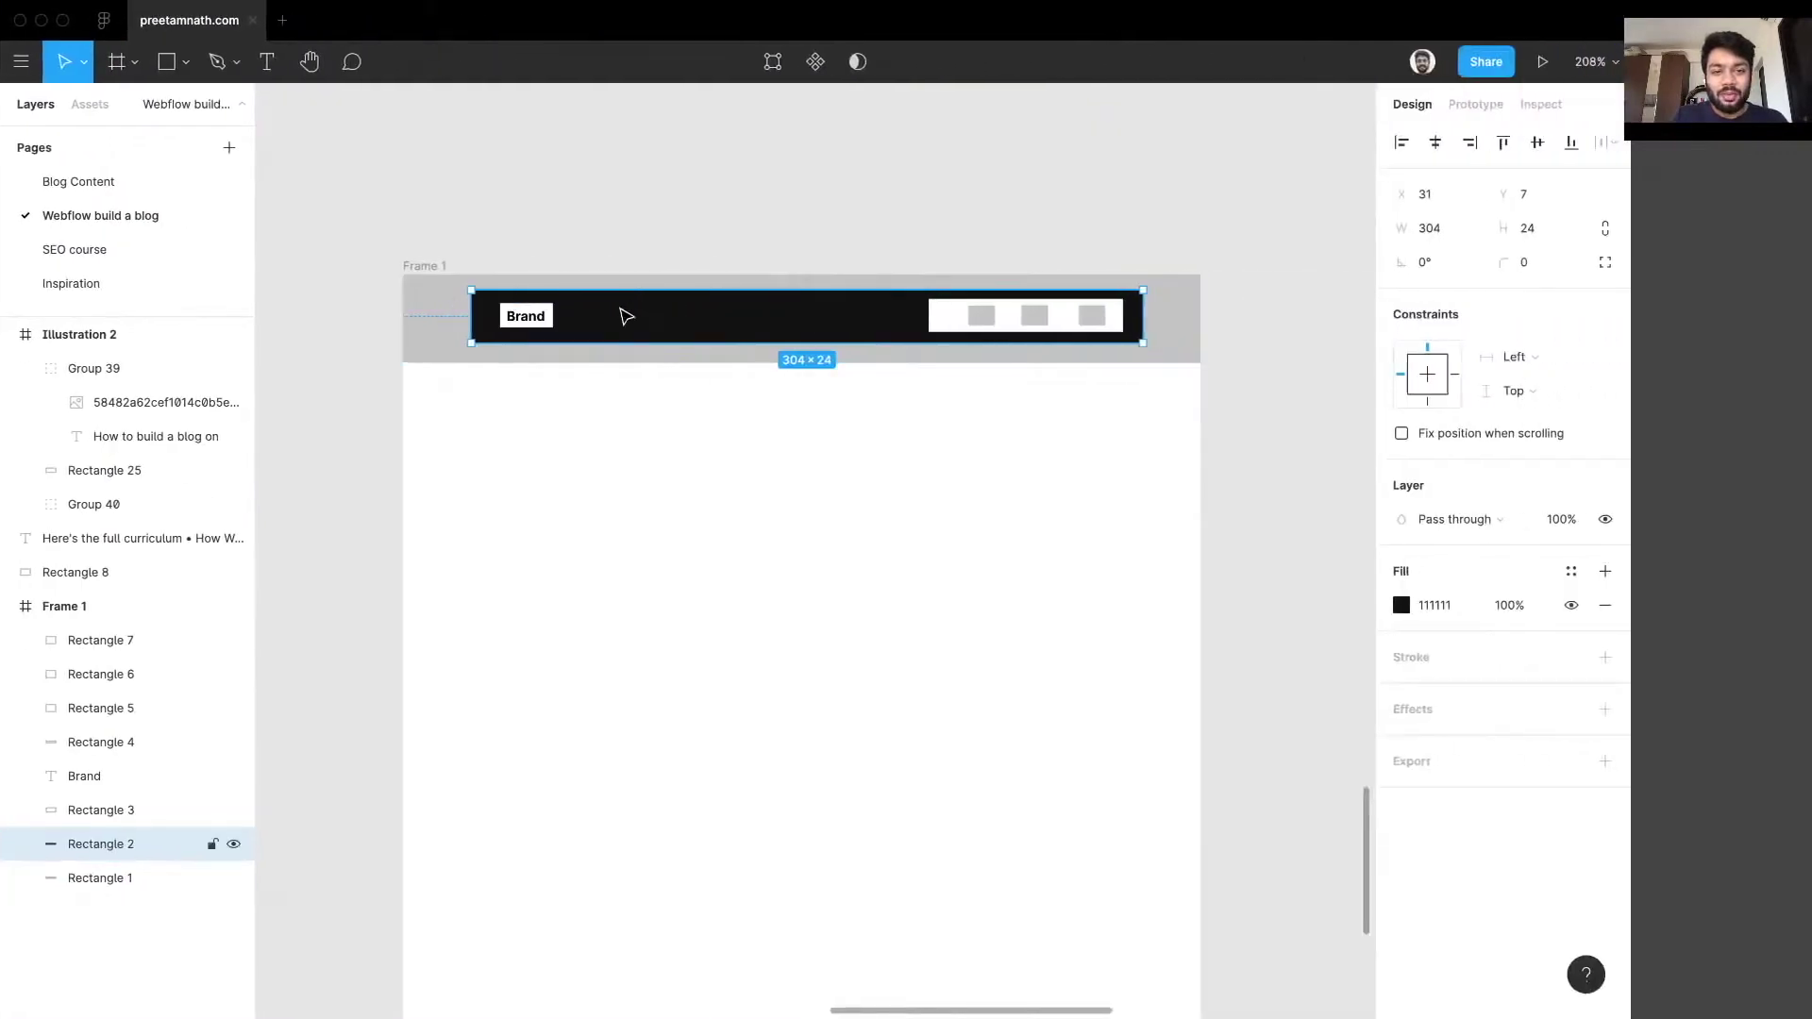
{"action": "left_click", "coordinate": [539, 316]}
{"action": "left_click", "coordinate": [959, 313]}
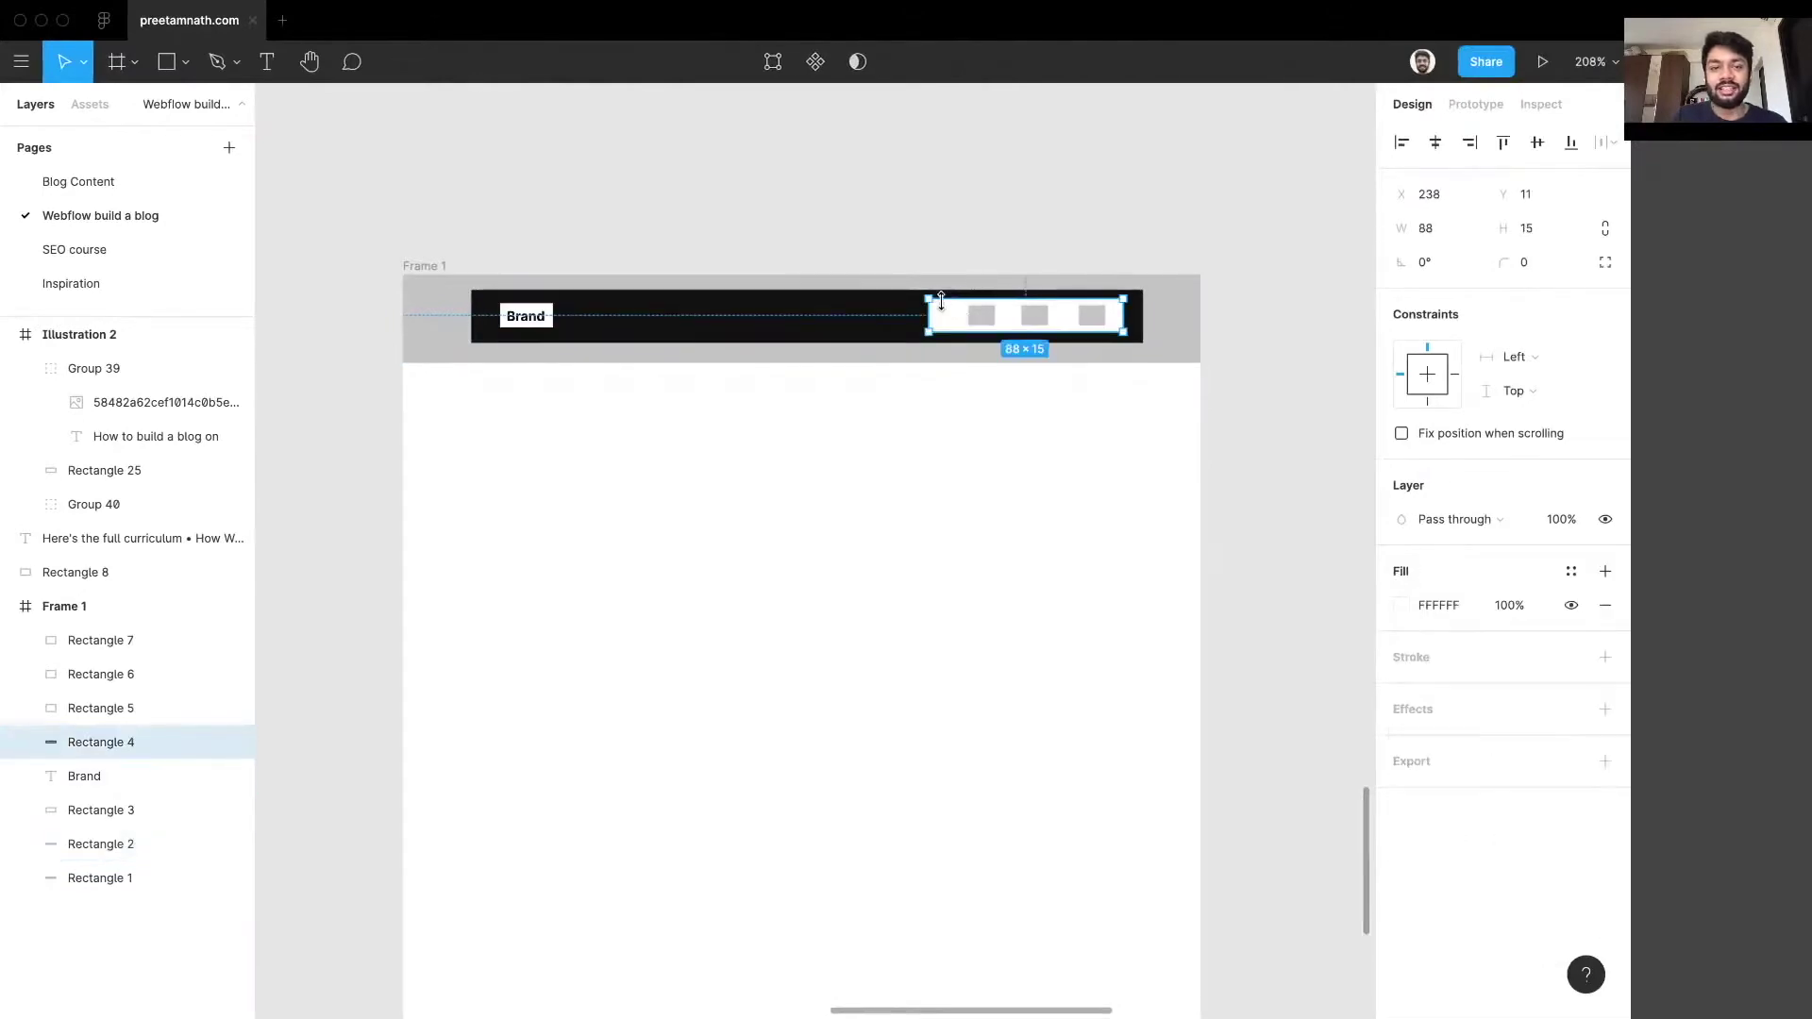
{"action": "key", "text": "ctrl+Left"}
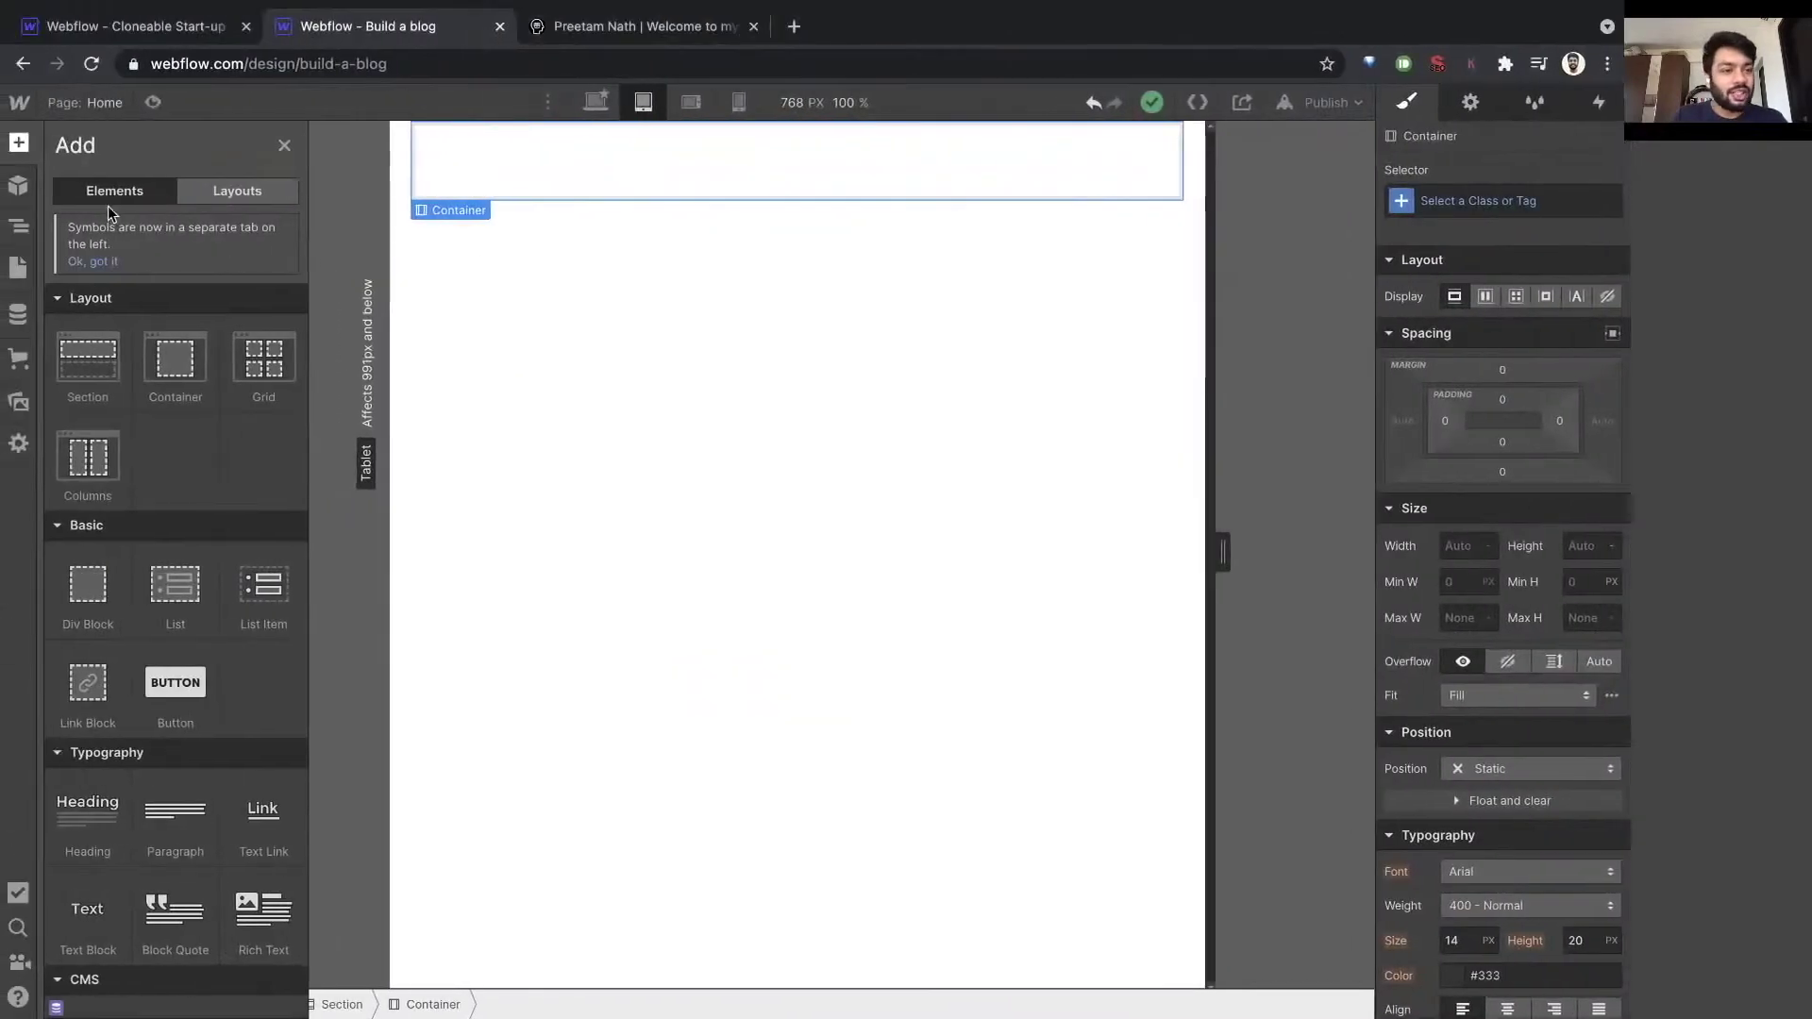
Add a div block inside the container and nest two sibling div blocks within it.
{"action": "left_click", "coordinate": [89, 590]}
{"action": "left_click", "coordinate": [18, 141]}
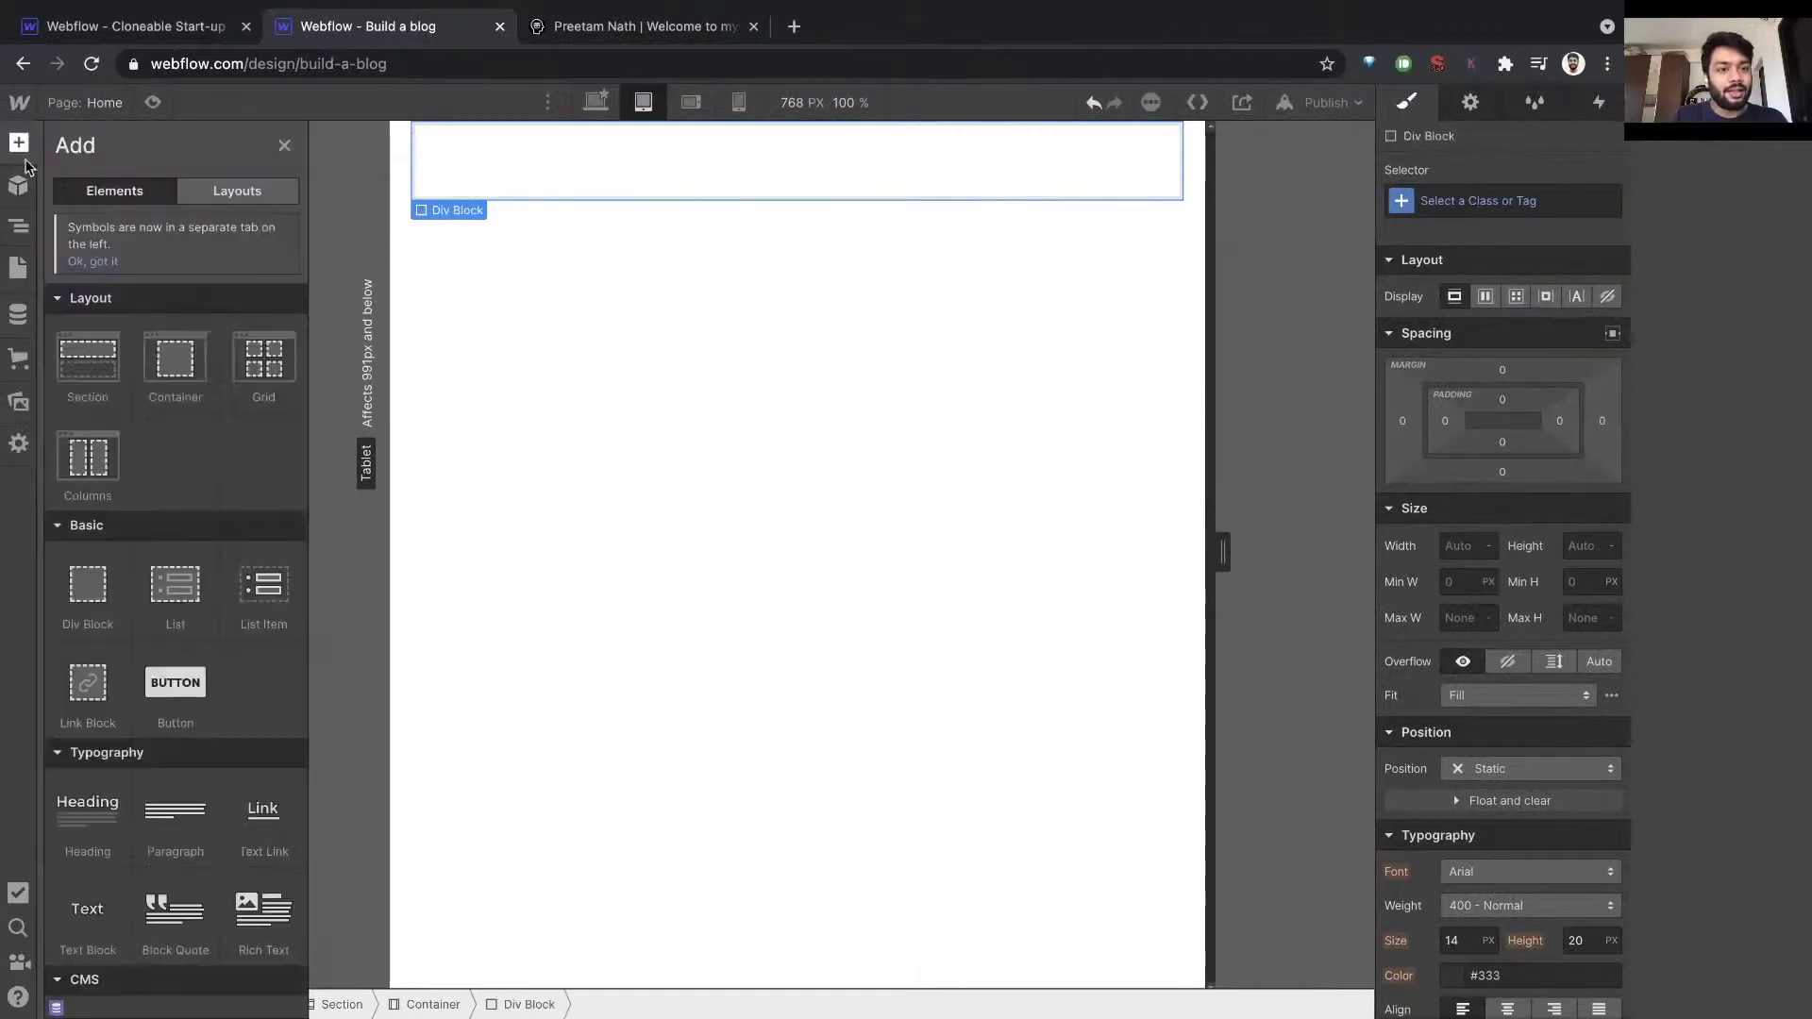
{"action": "left_click", "coordinate": [87, 589]}
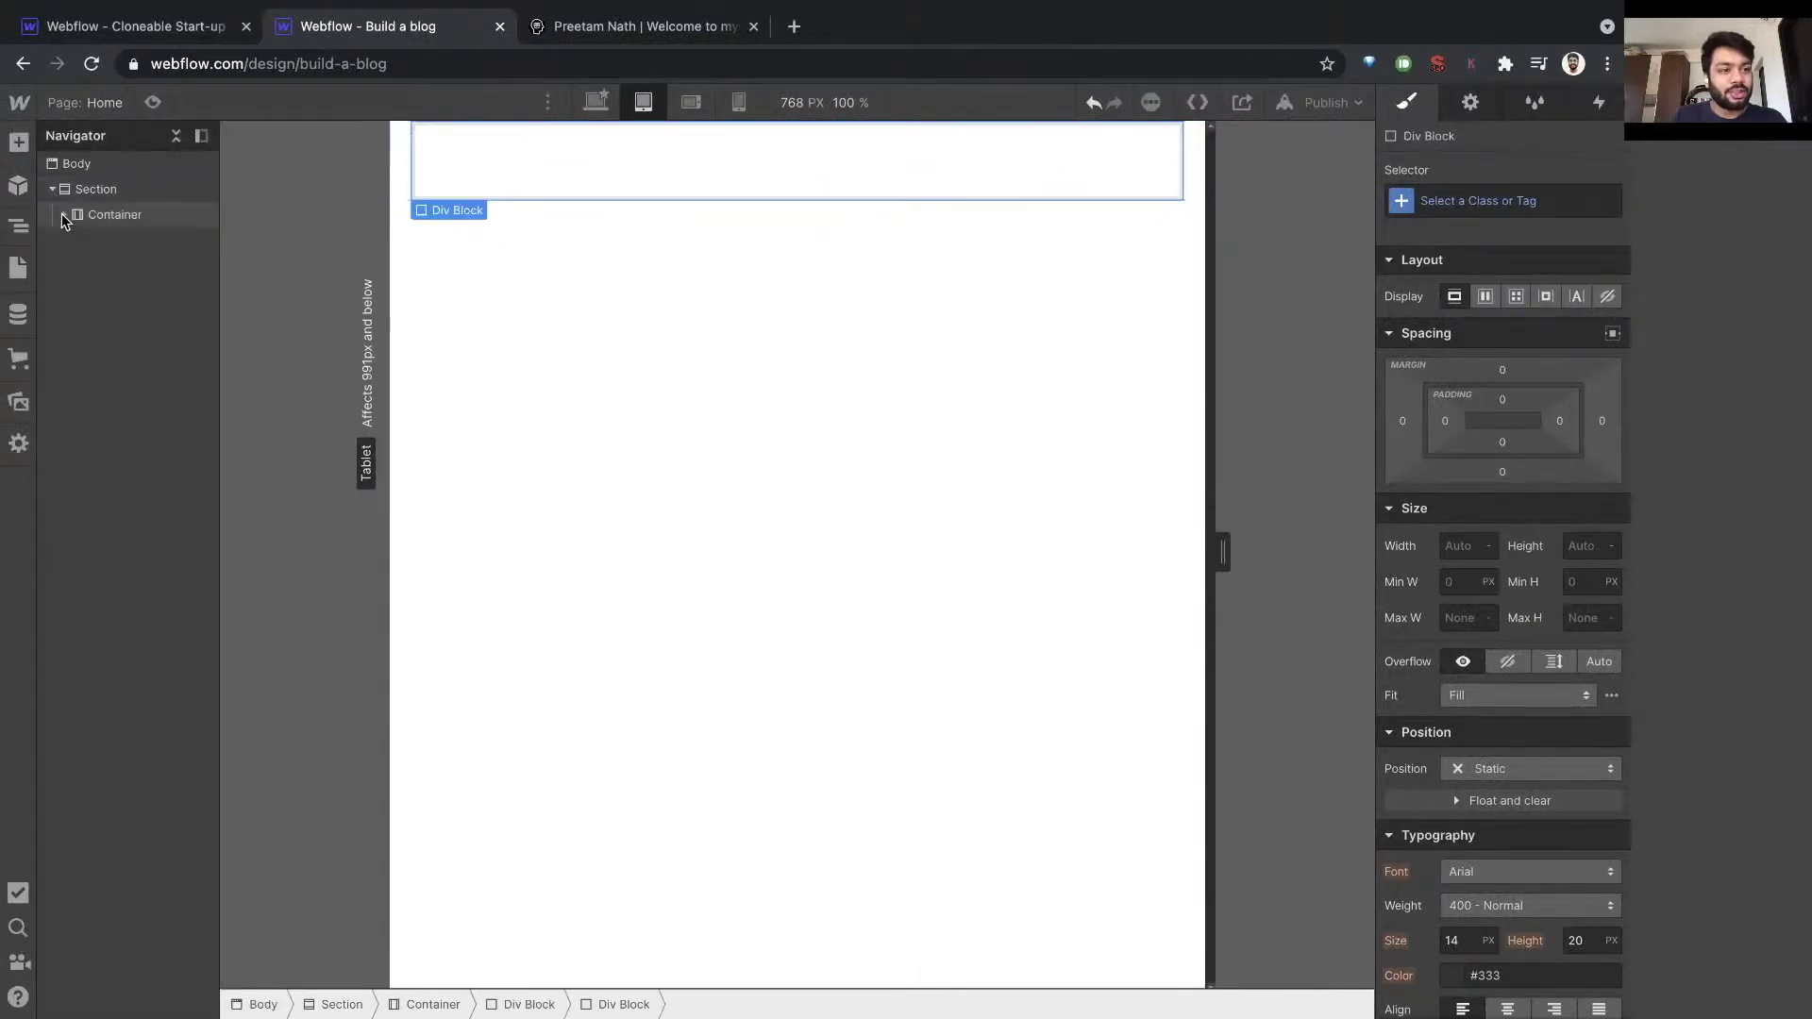
{"action": "left_click", "coordinate": [174, 139]}
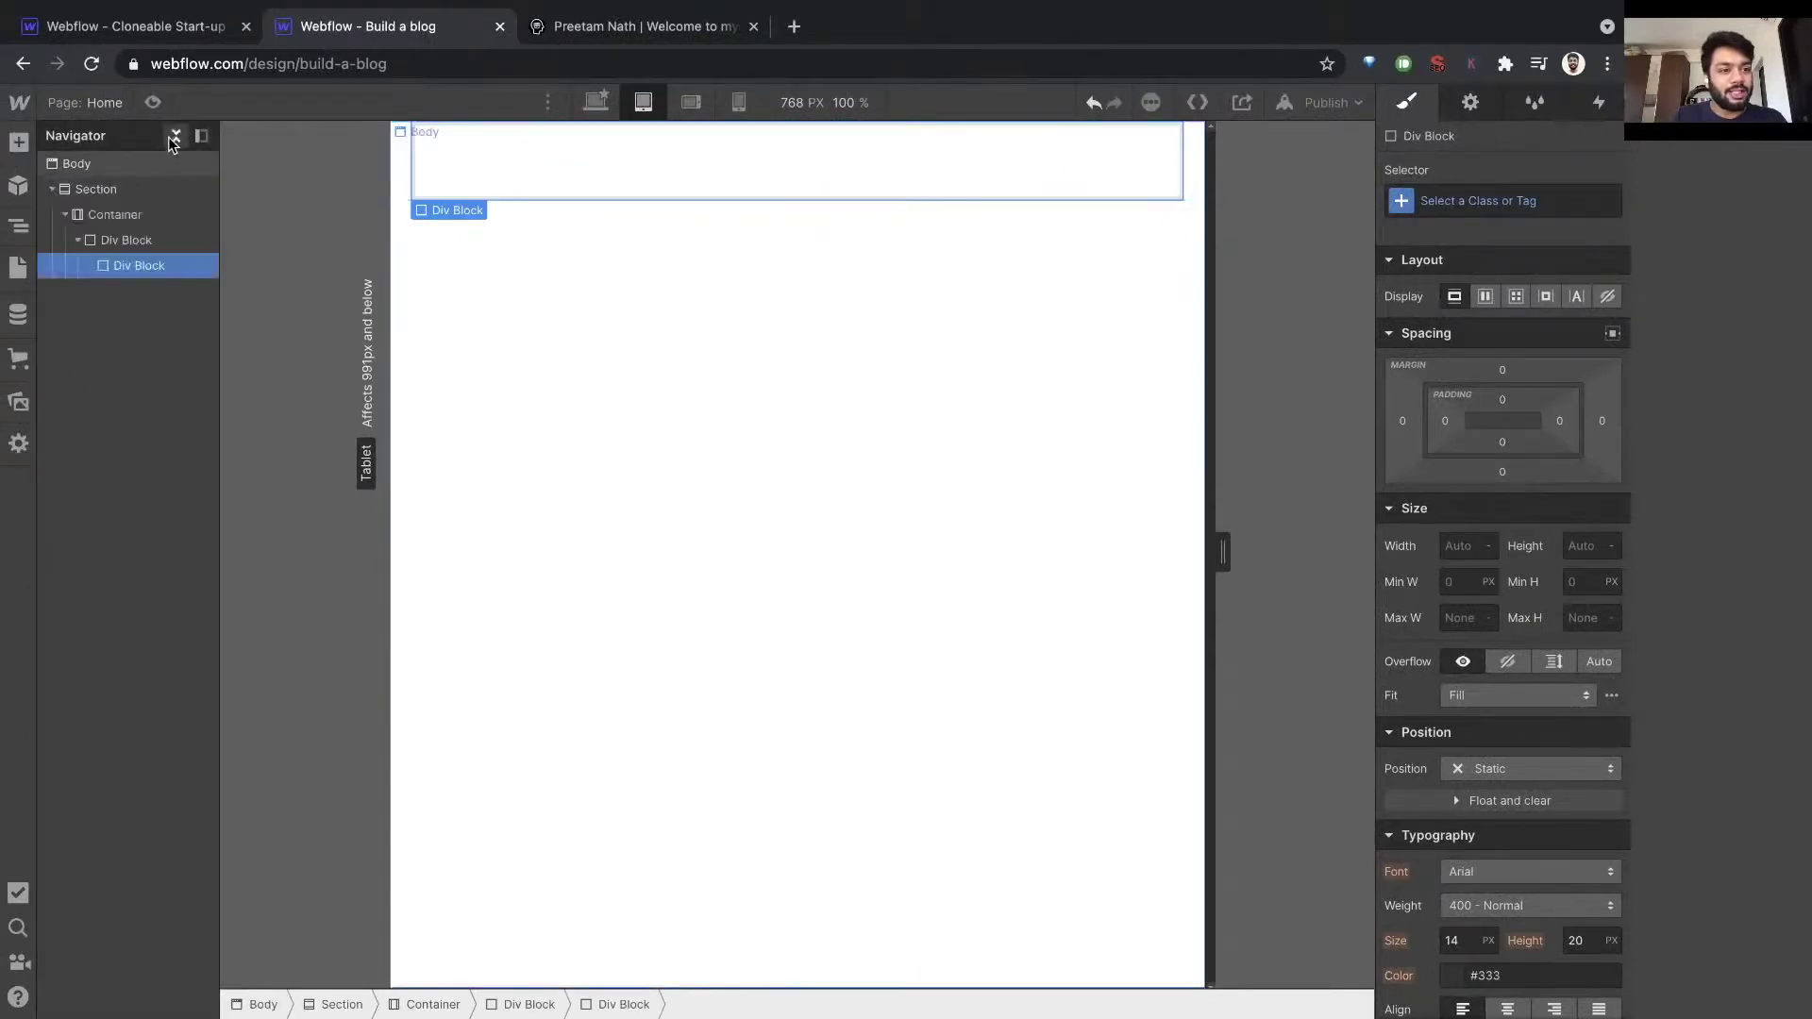
{"action": "left_click", "coordinate": [110, 239]}
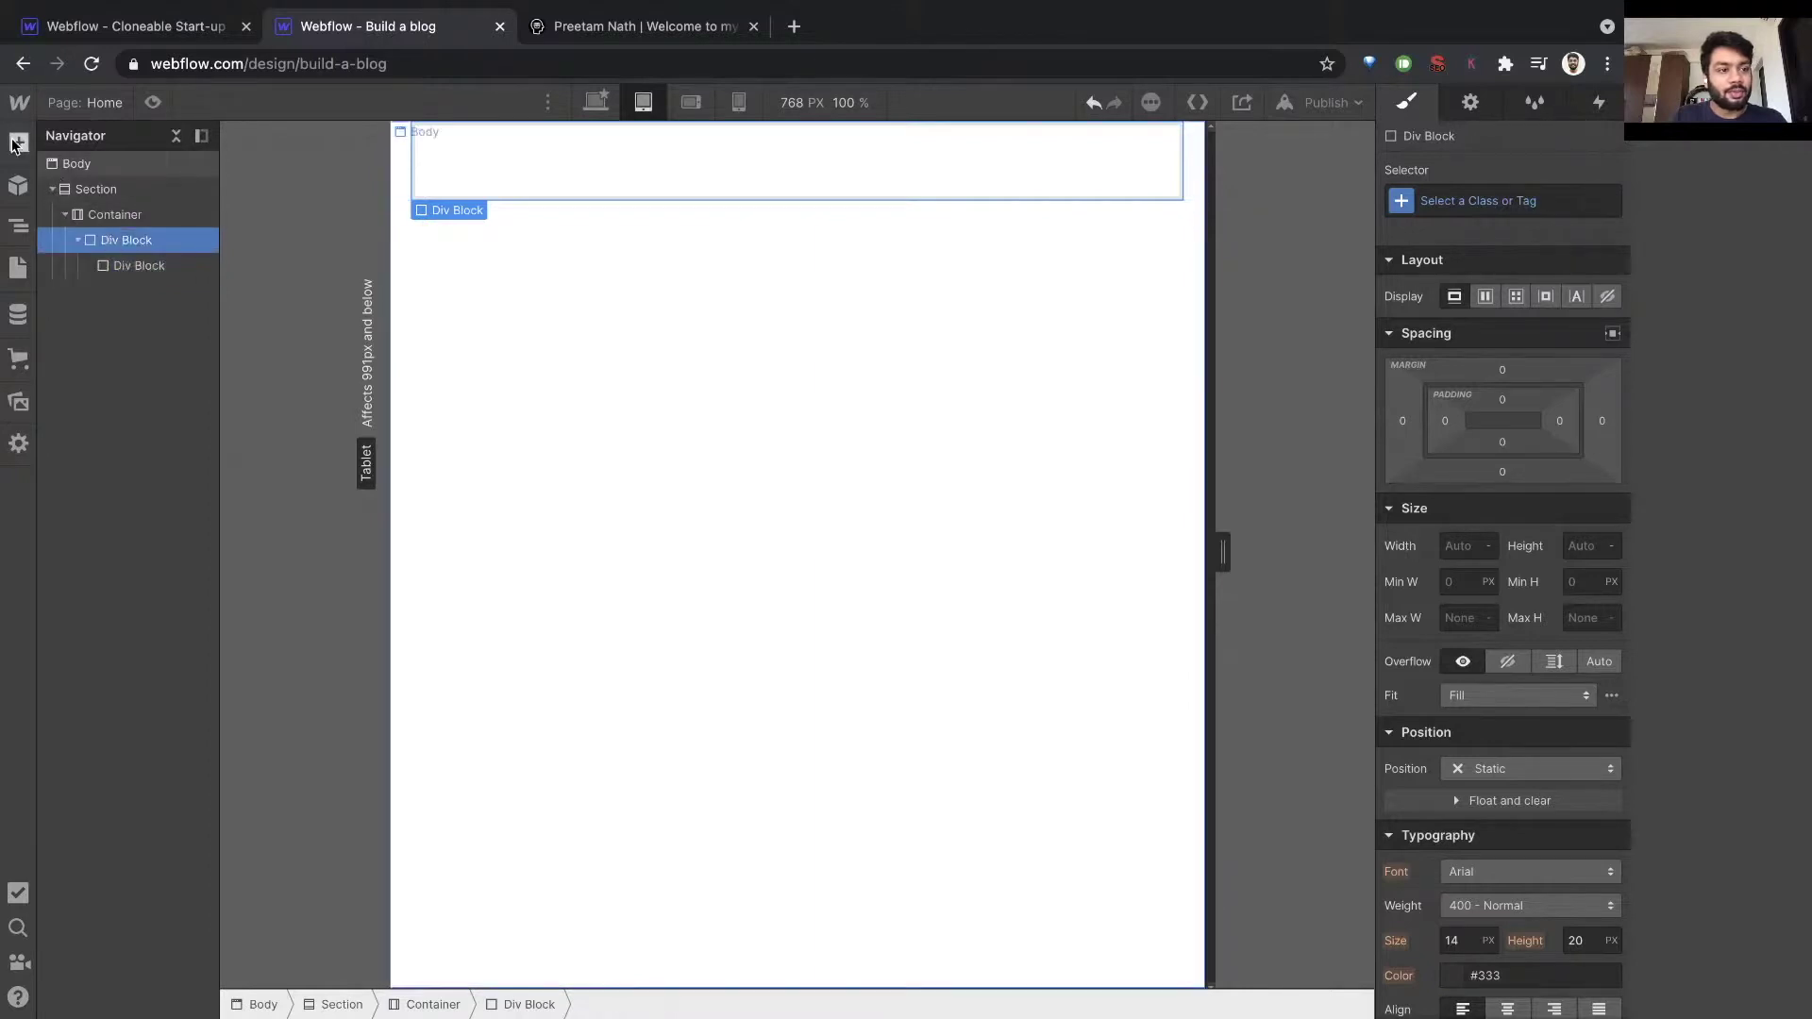
{"action": "key", "text": "a"}
{"action": "left_click_drag", "start_coordinate": [106, 620], "coordinate": [121, 264]}
Add a text link to the first inner div block and set its text to "Blog Name".
{"action": "key", "text": "a"}
{"action": "scroll", "coordinate": [186, 573], "scroll_direction": "down", "scroll_amount": 3}
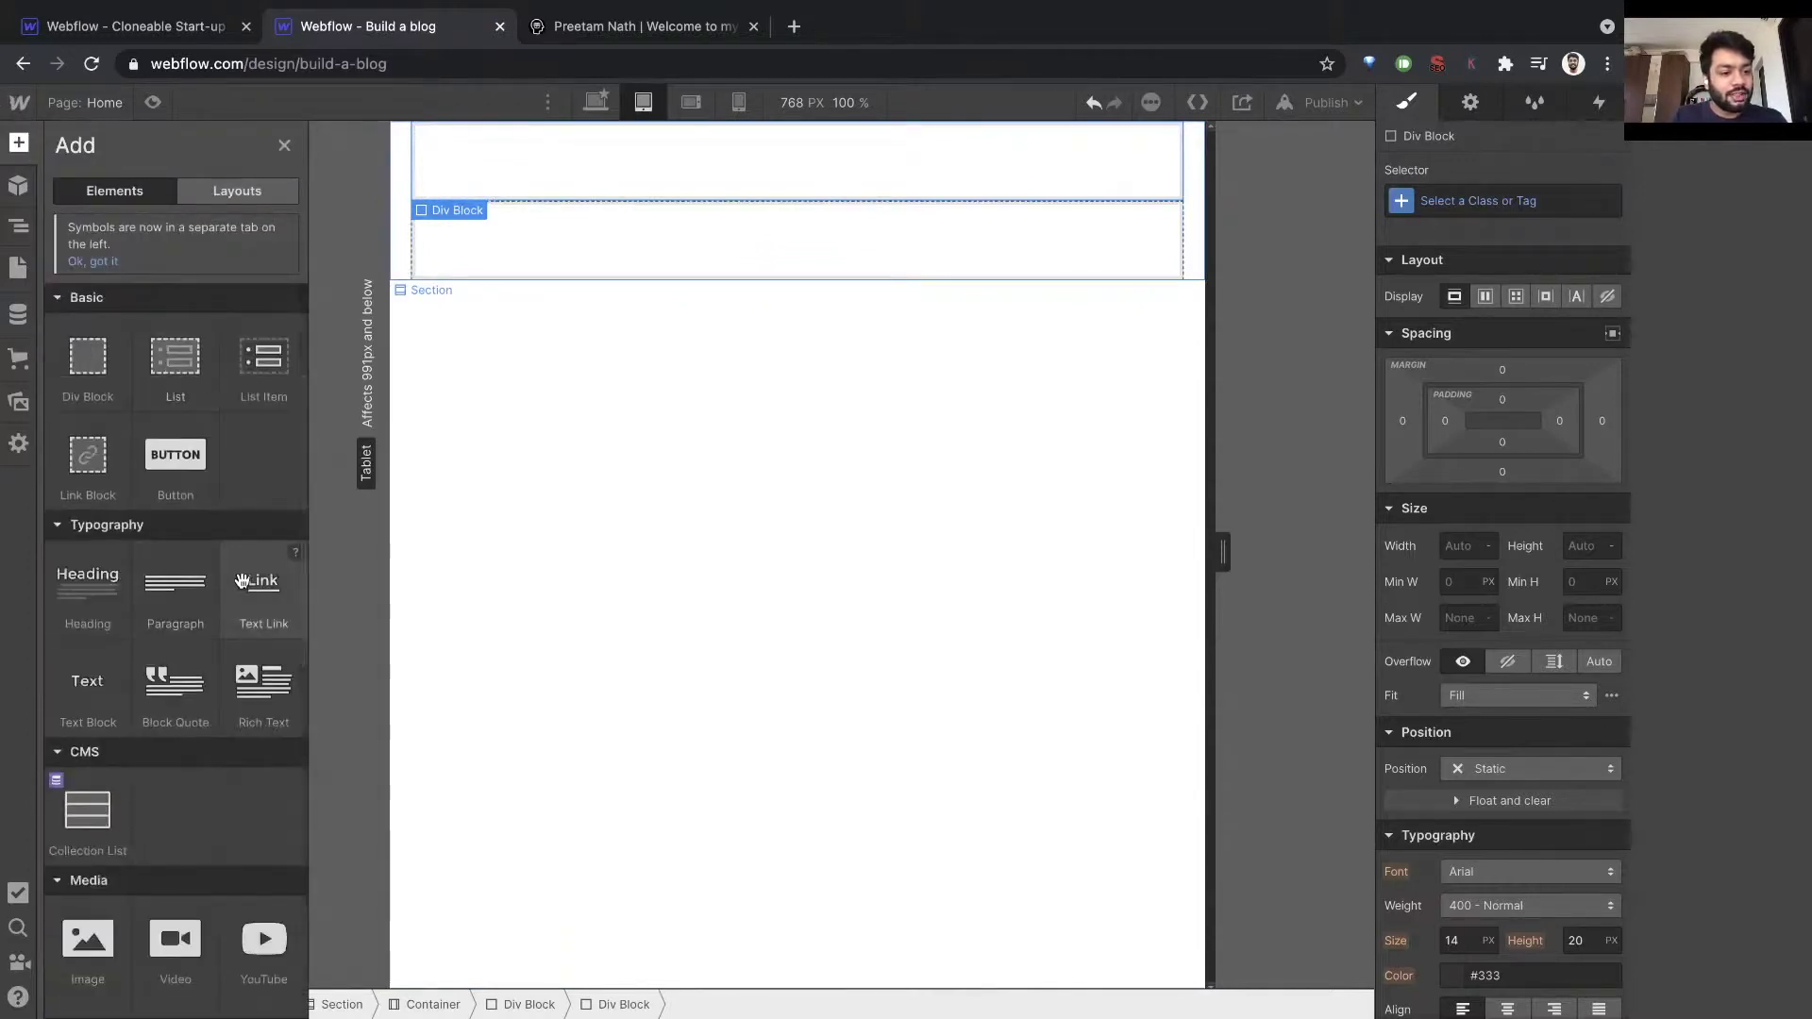
{"action": "left_click", "coordinate": [243, 581]}
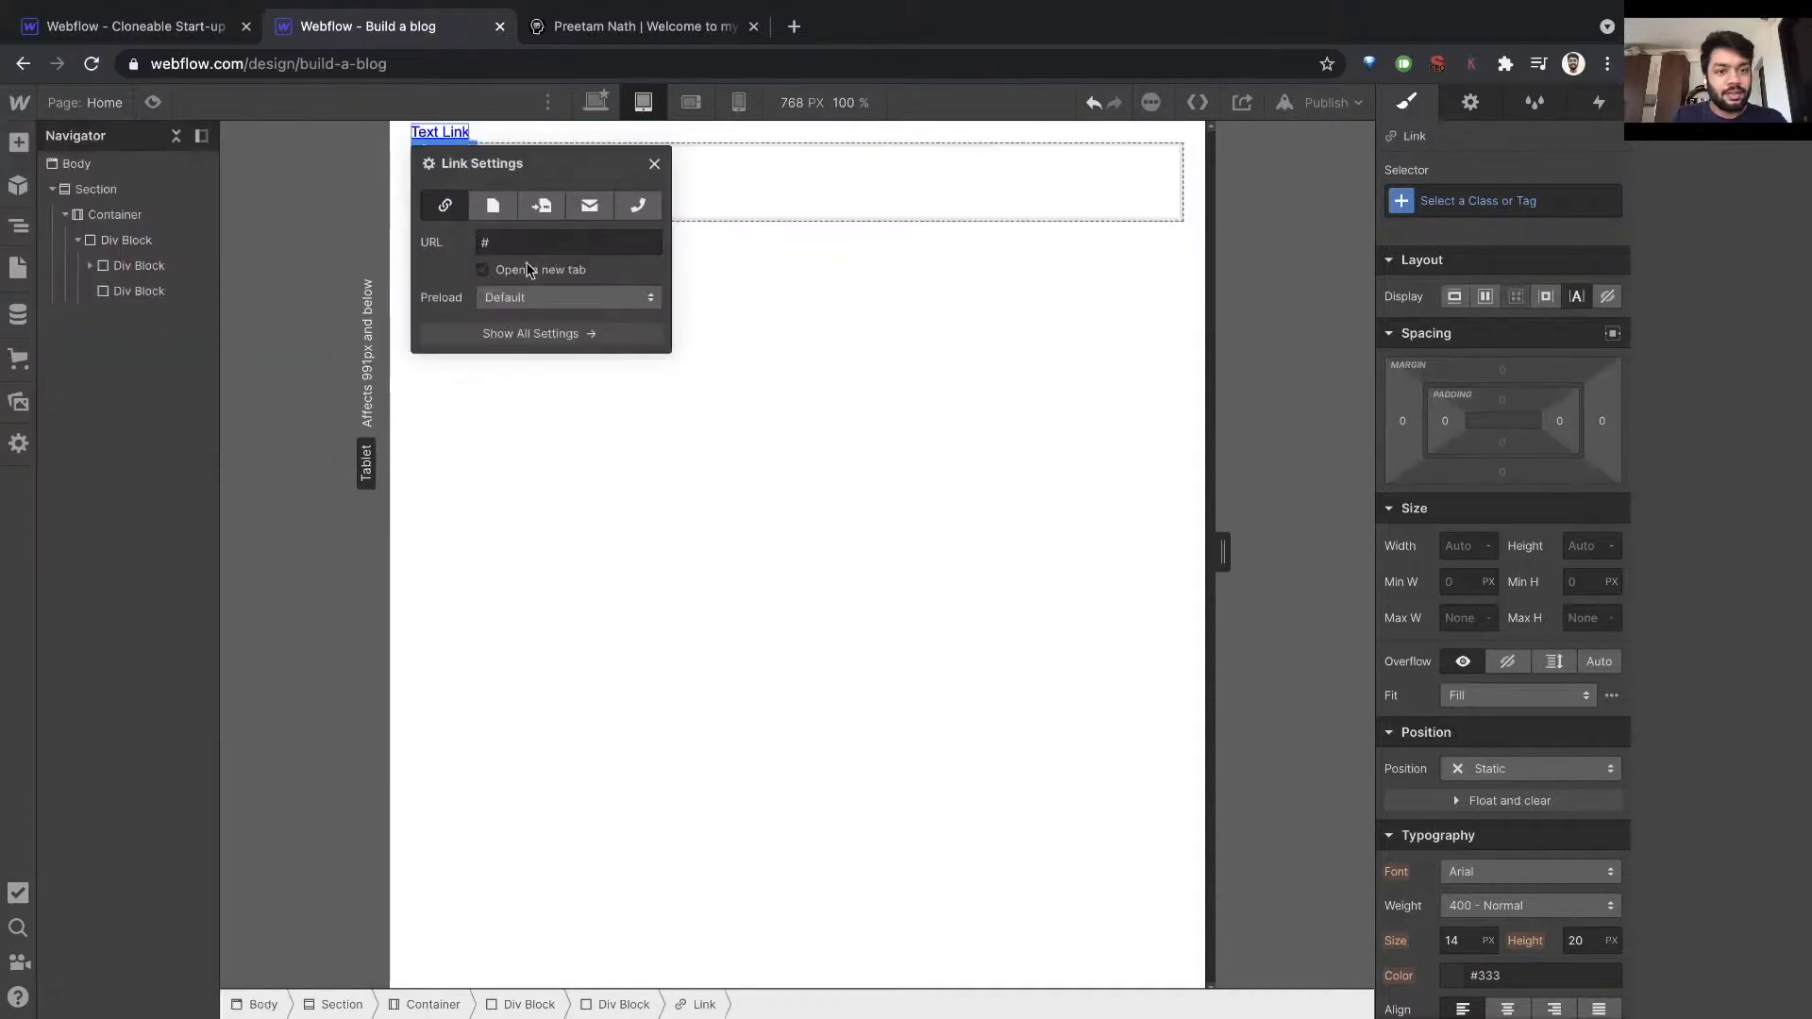
{"action": "double_click", "coordinate": [433, 130]}
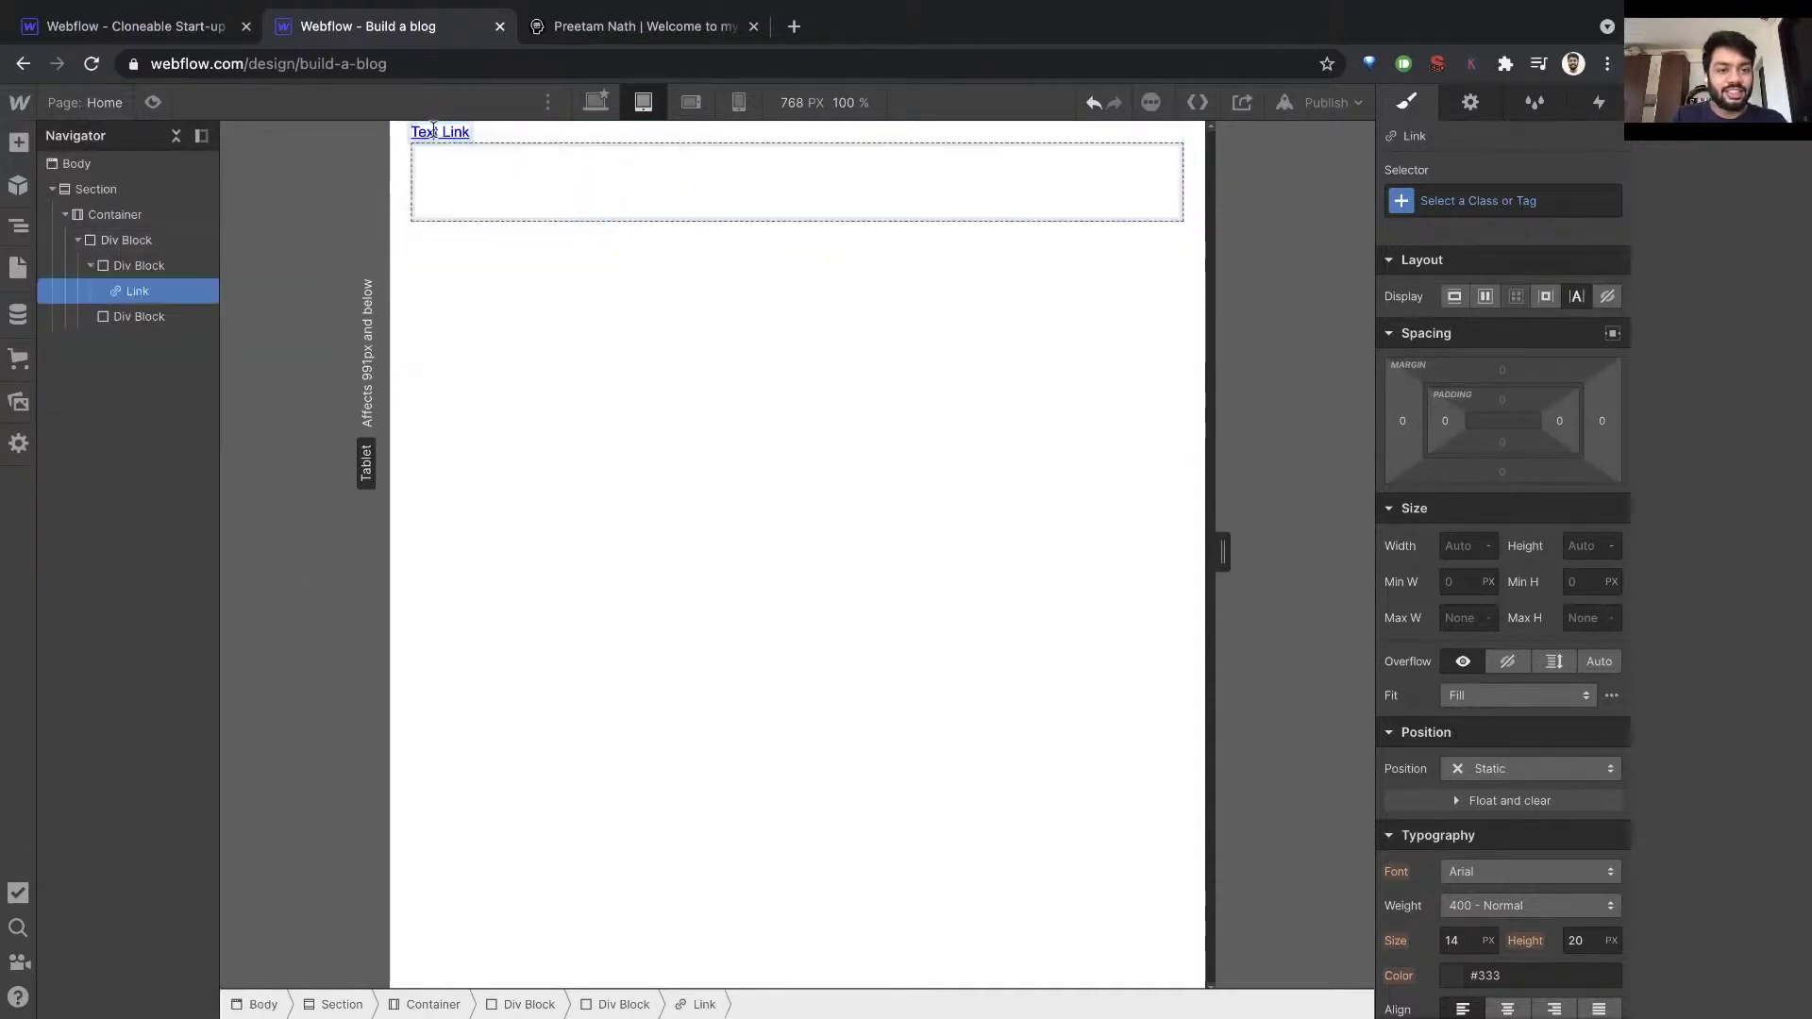
{"action": "type", "text": "Blog Name"}
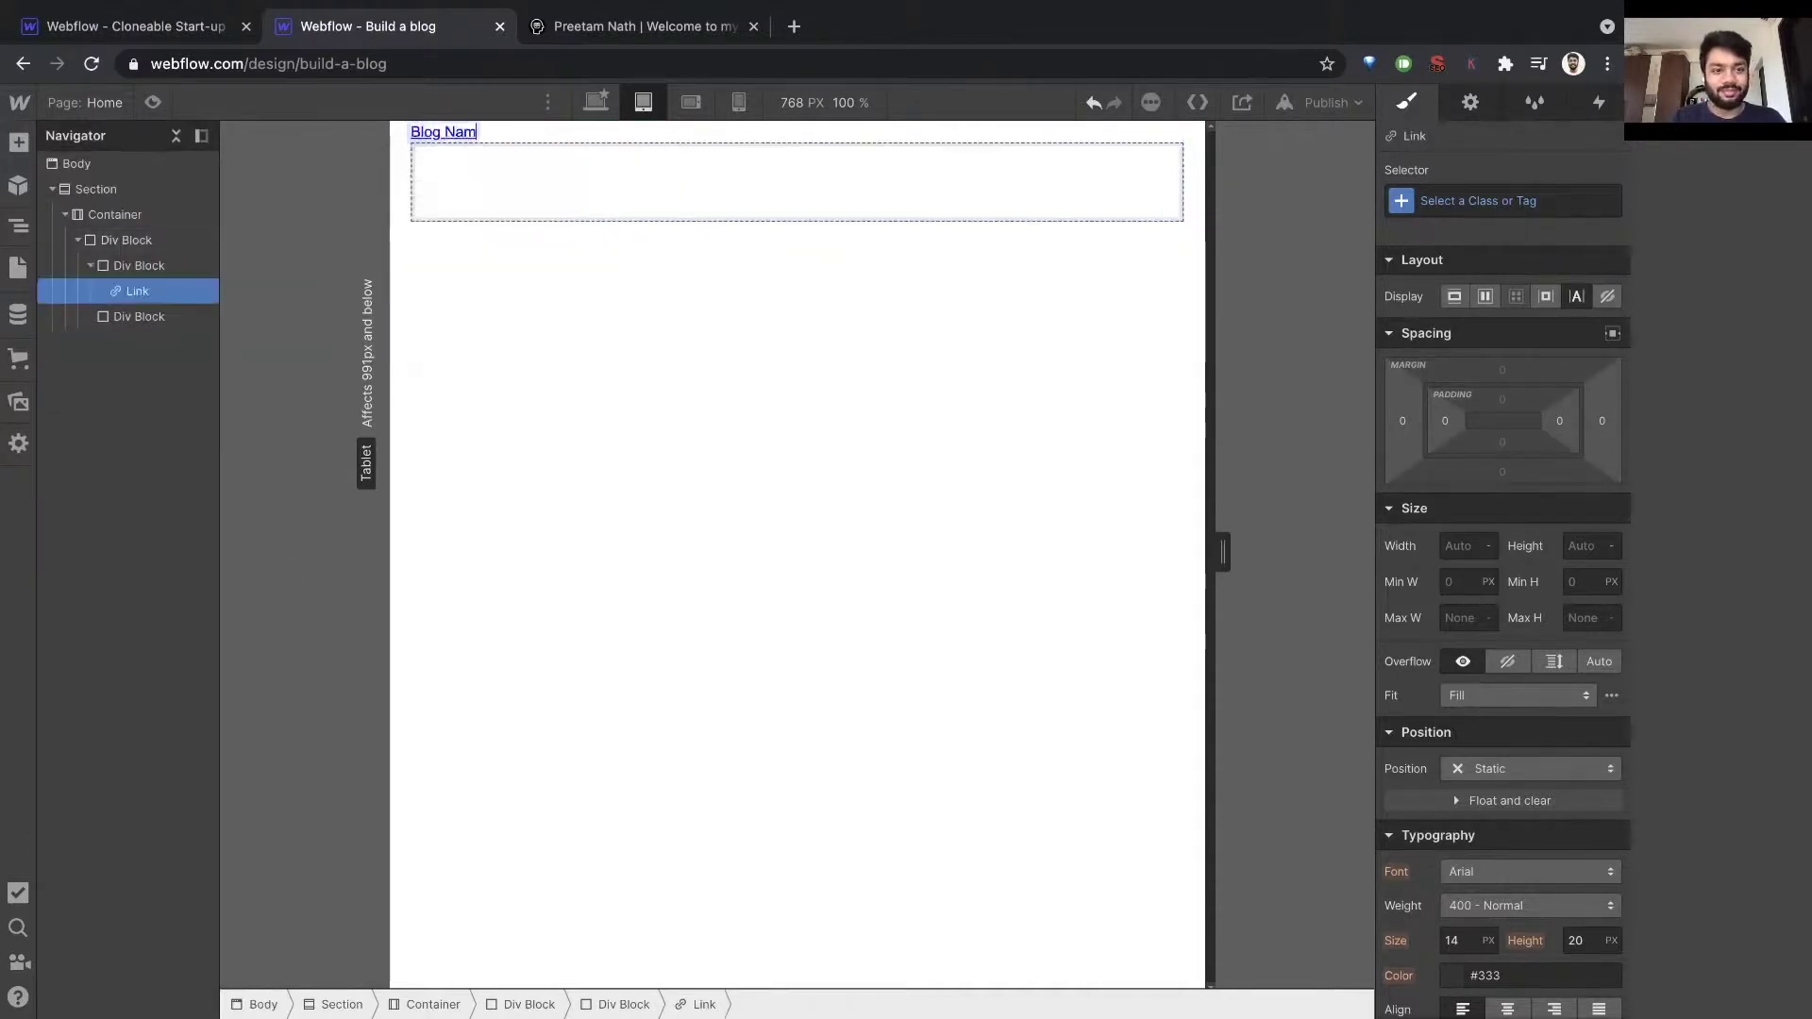
Add a text link to the second inner div block and duplicate it twice to make three menu links.
{"action": "left_click", "coordinate": [108, 317]}
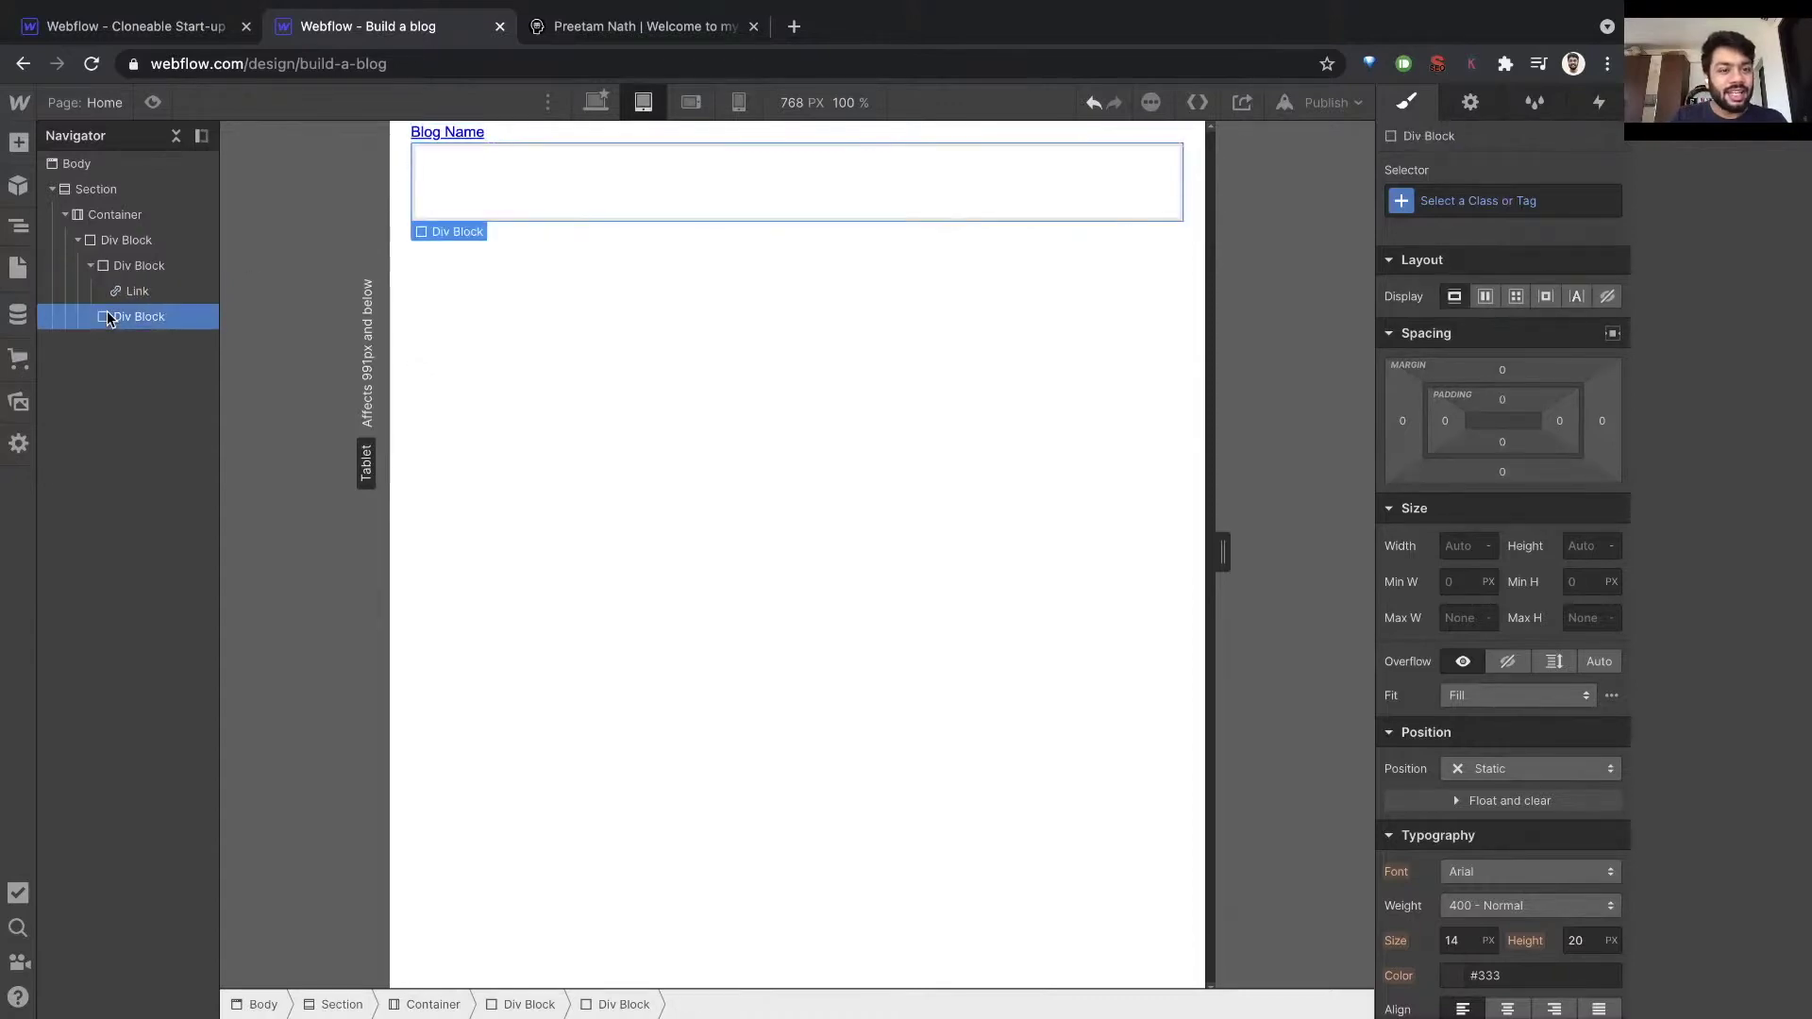
{"action": "key", "text": "ctrl+Right"}
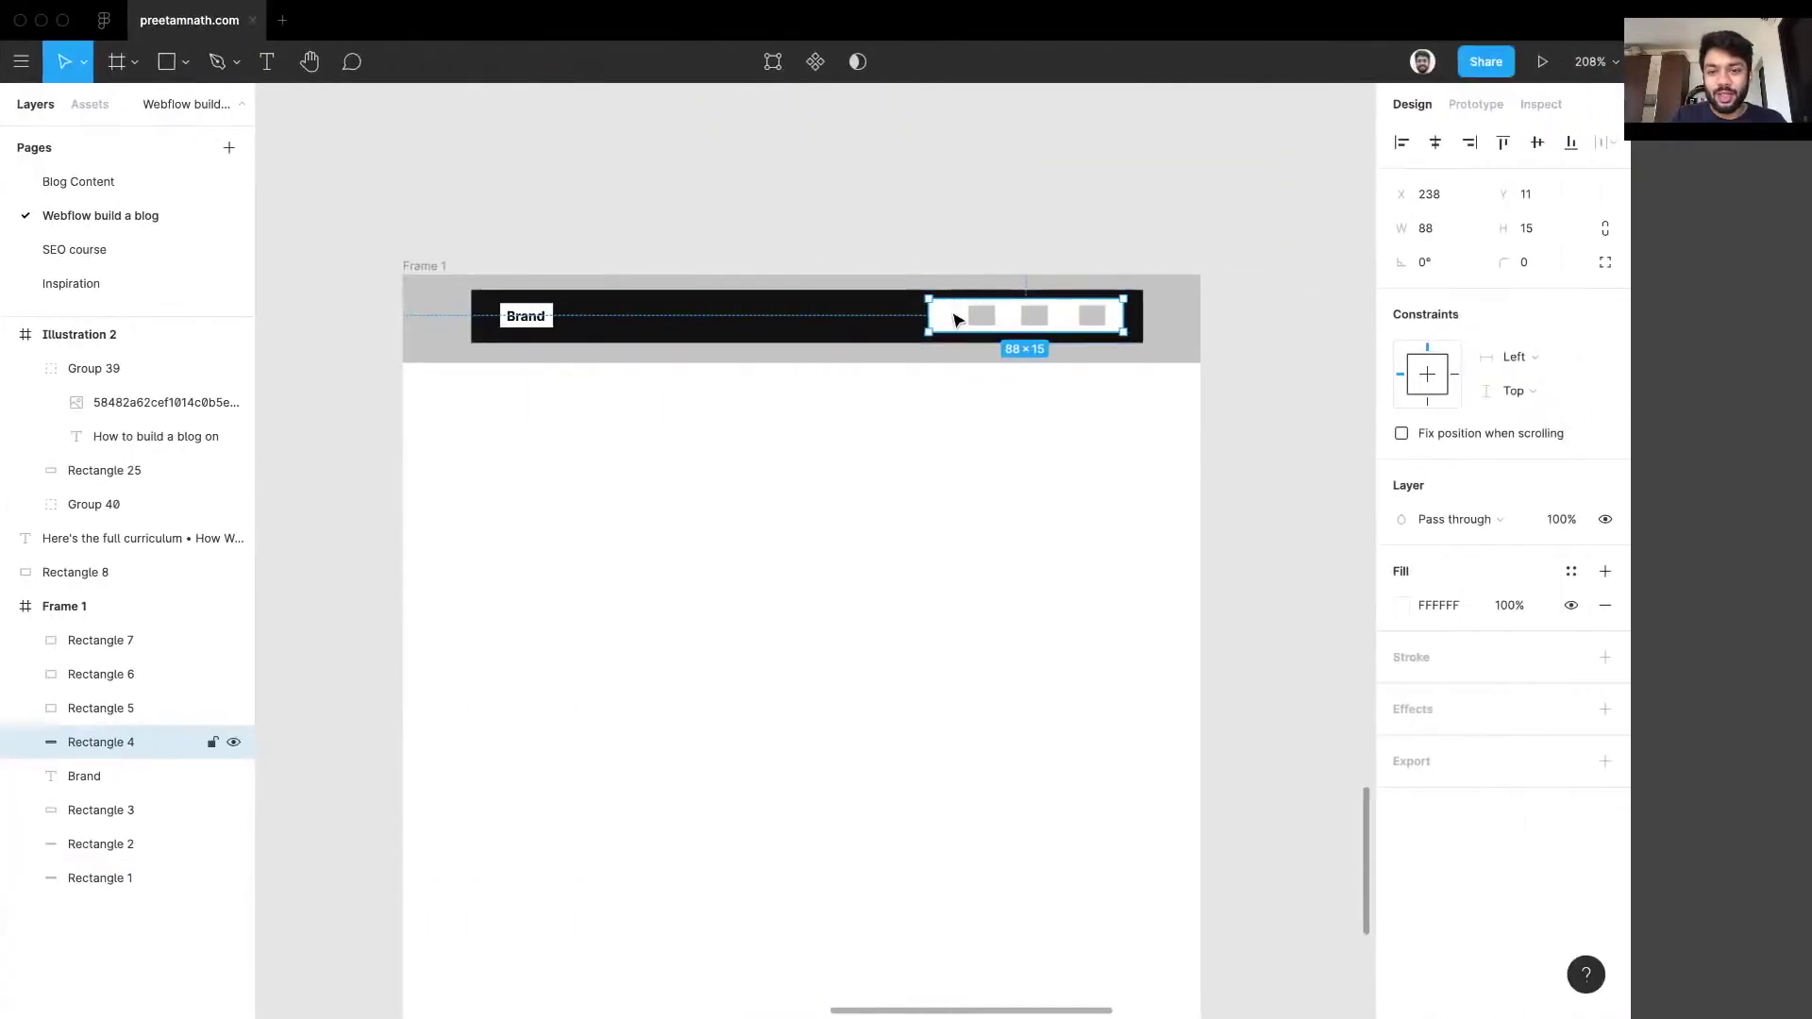
{"action": "key", "text": "ctrl+Left"}
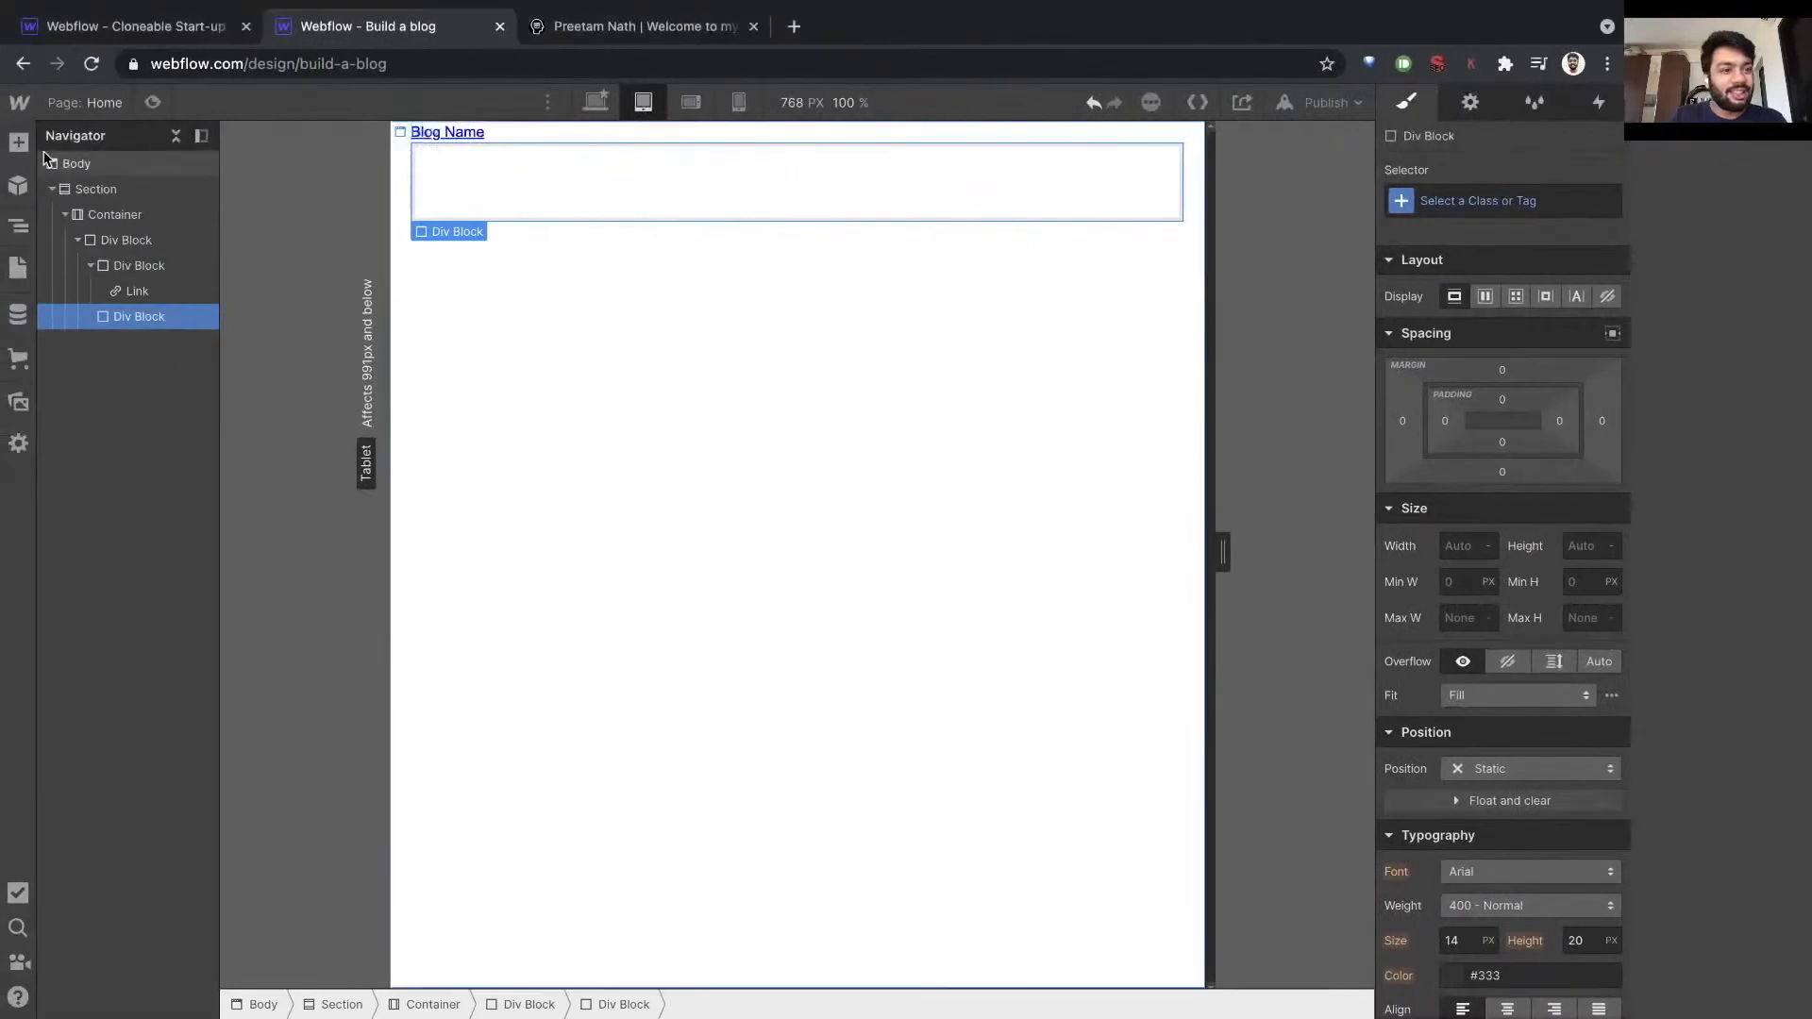
{"action": "left_click", "coordinate": [19, 141]}
{"action": "left_click_drag", "start_coordinate": [263, 811], "coordinate": [444, 189]}
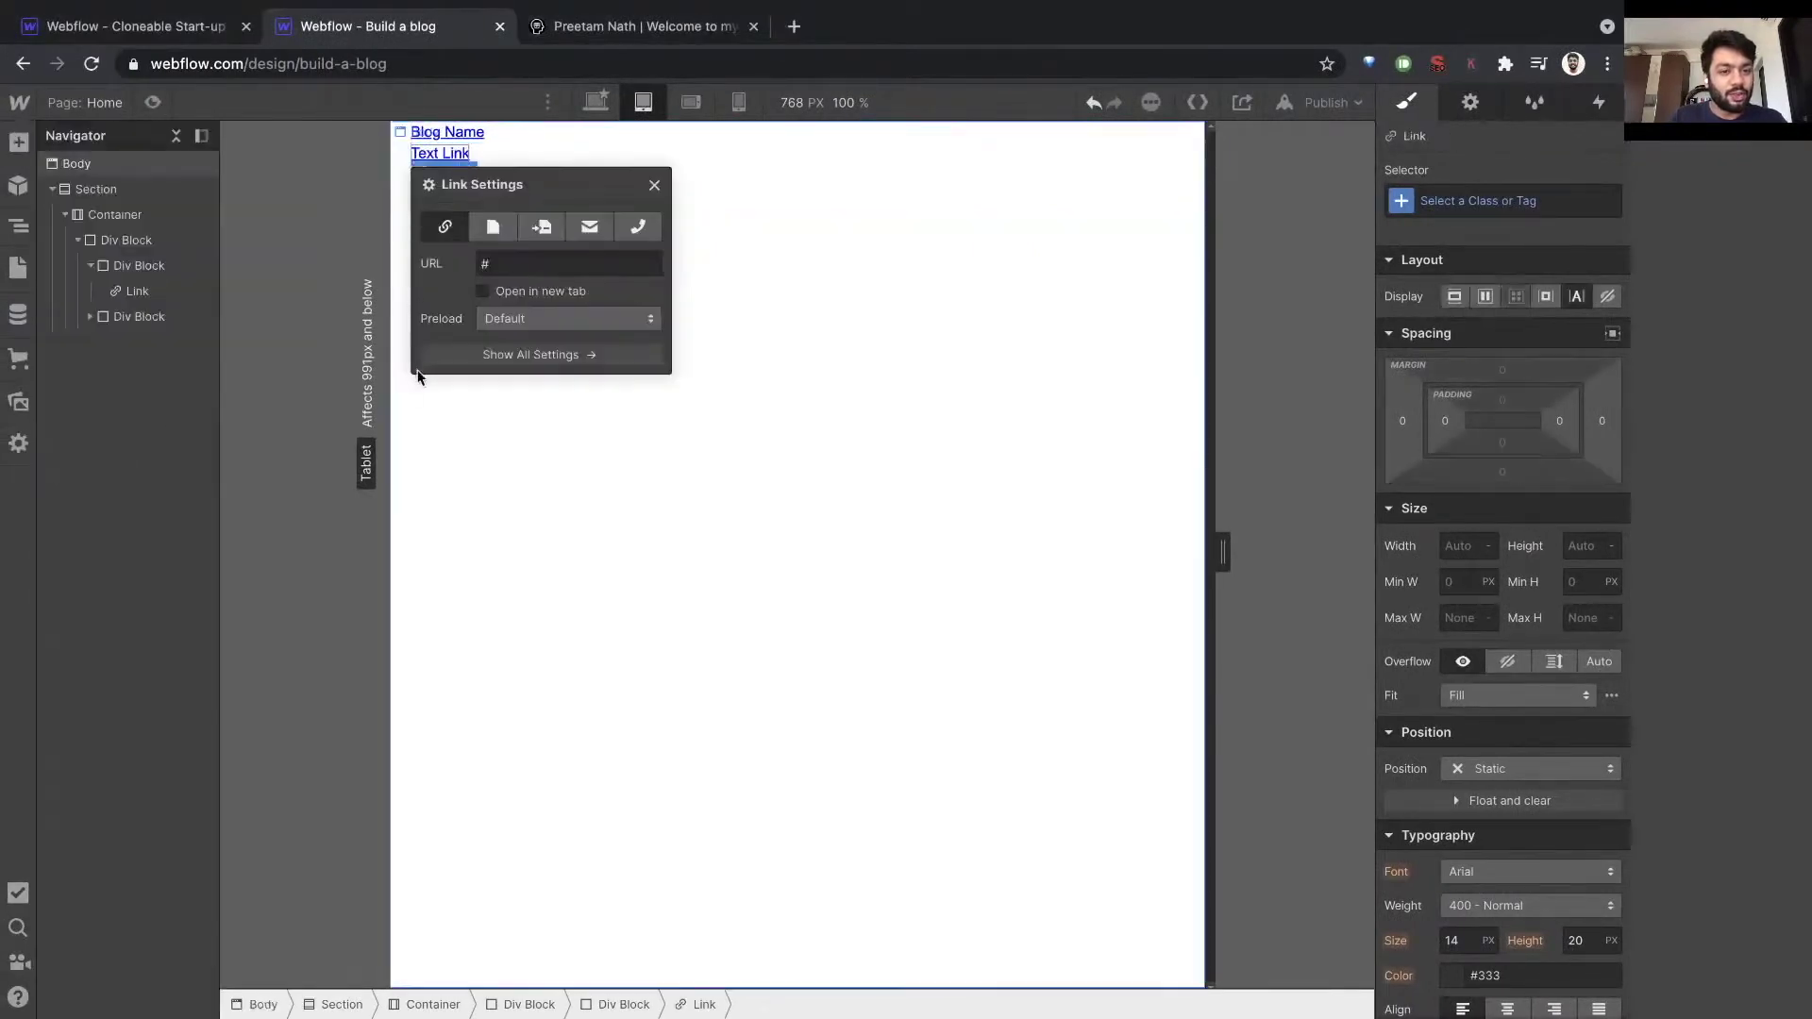
{"action": "key", "text": "Escape"}
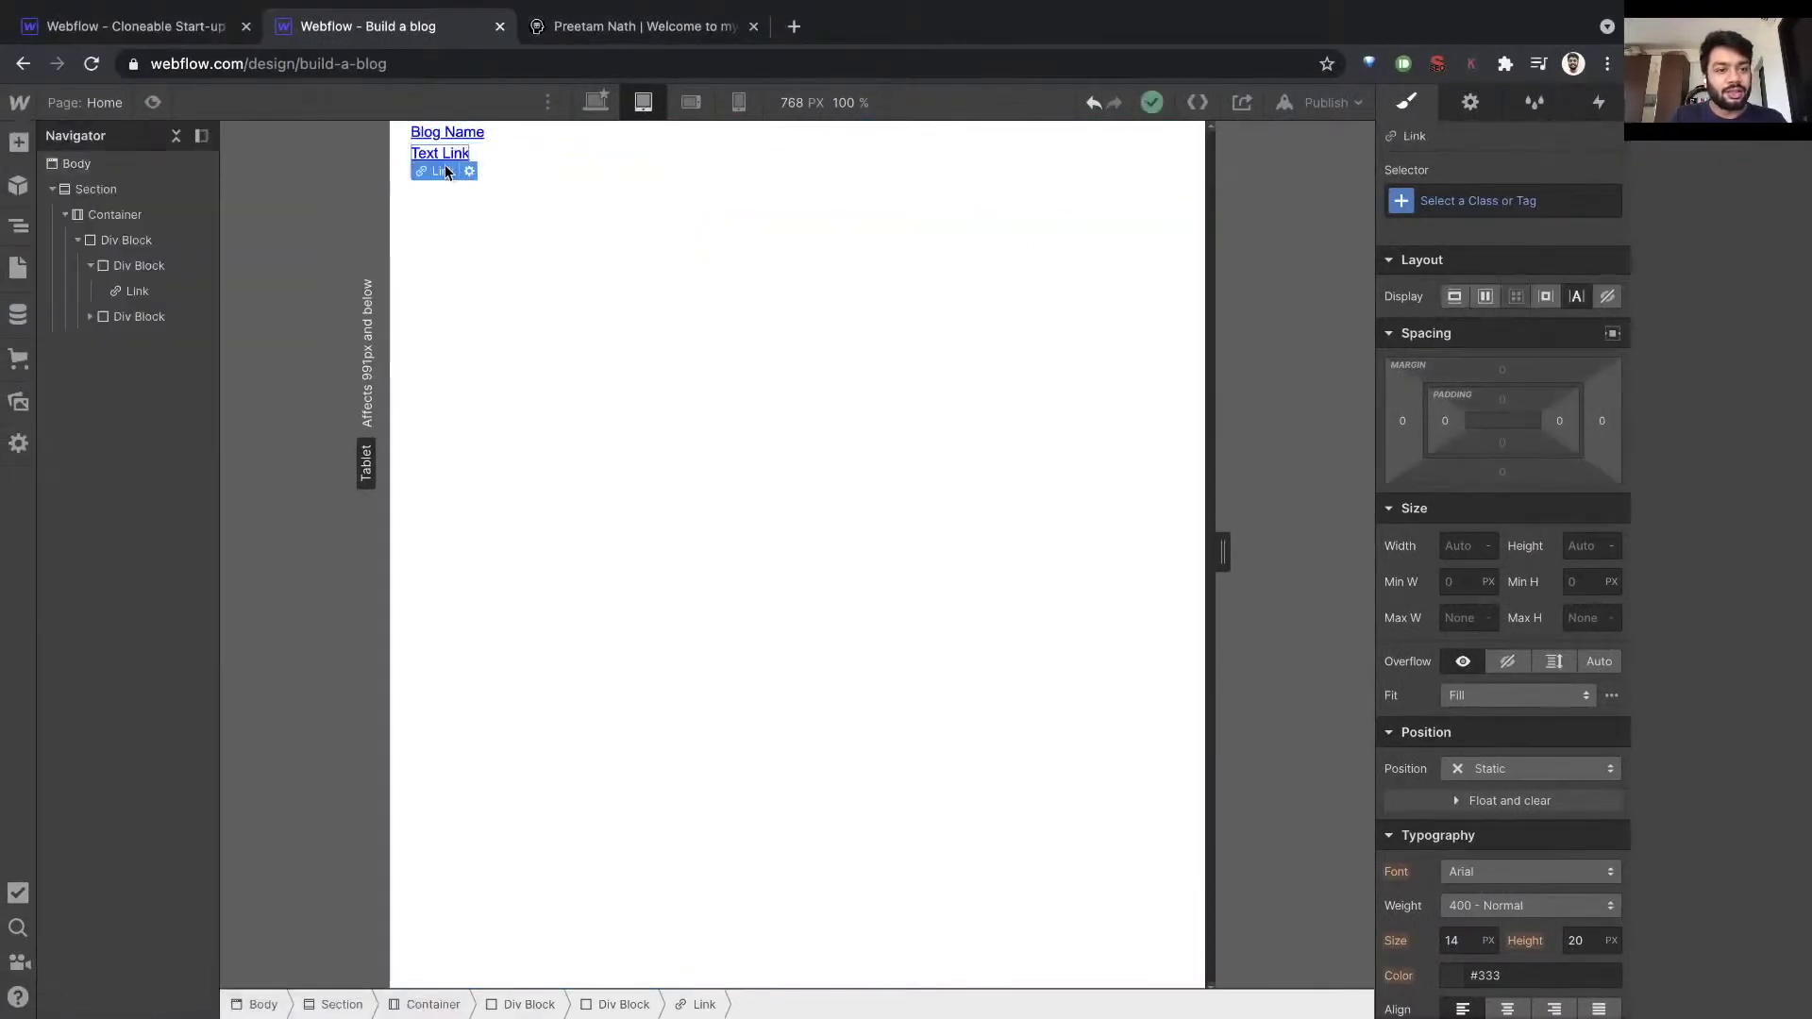
{"action": "left_click", "coordinate": [89, 317]}
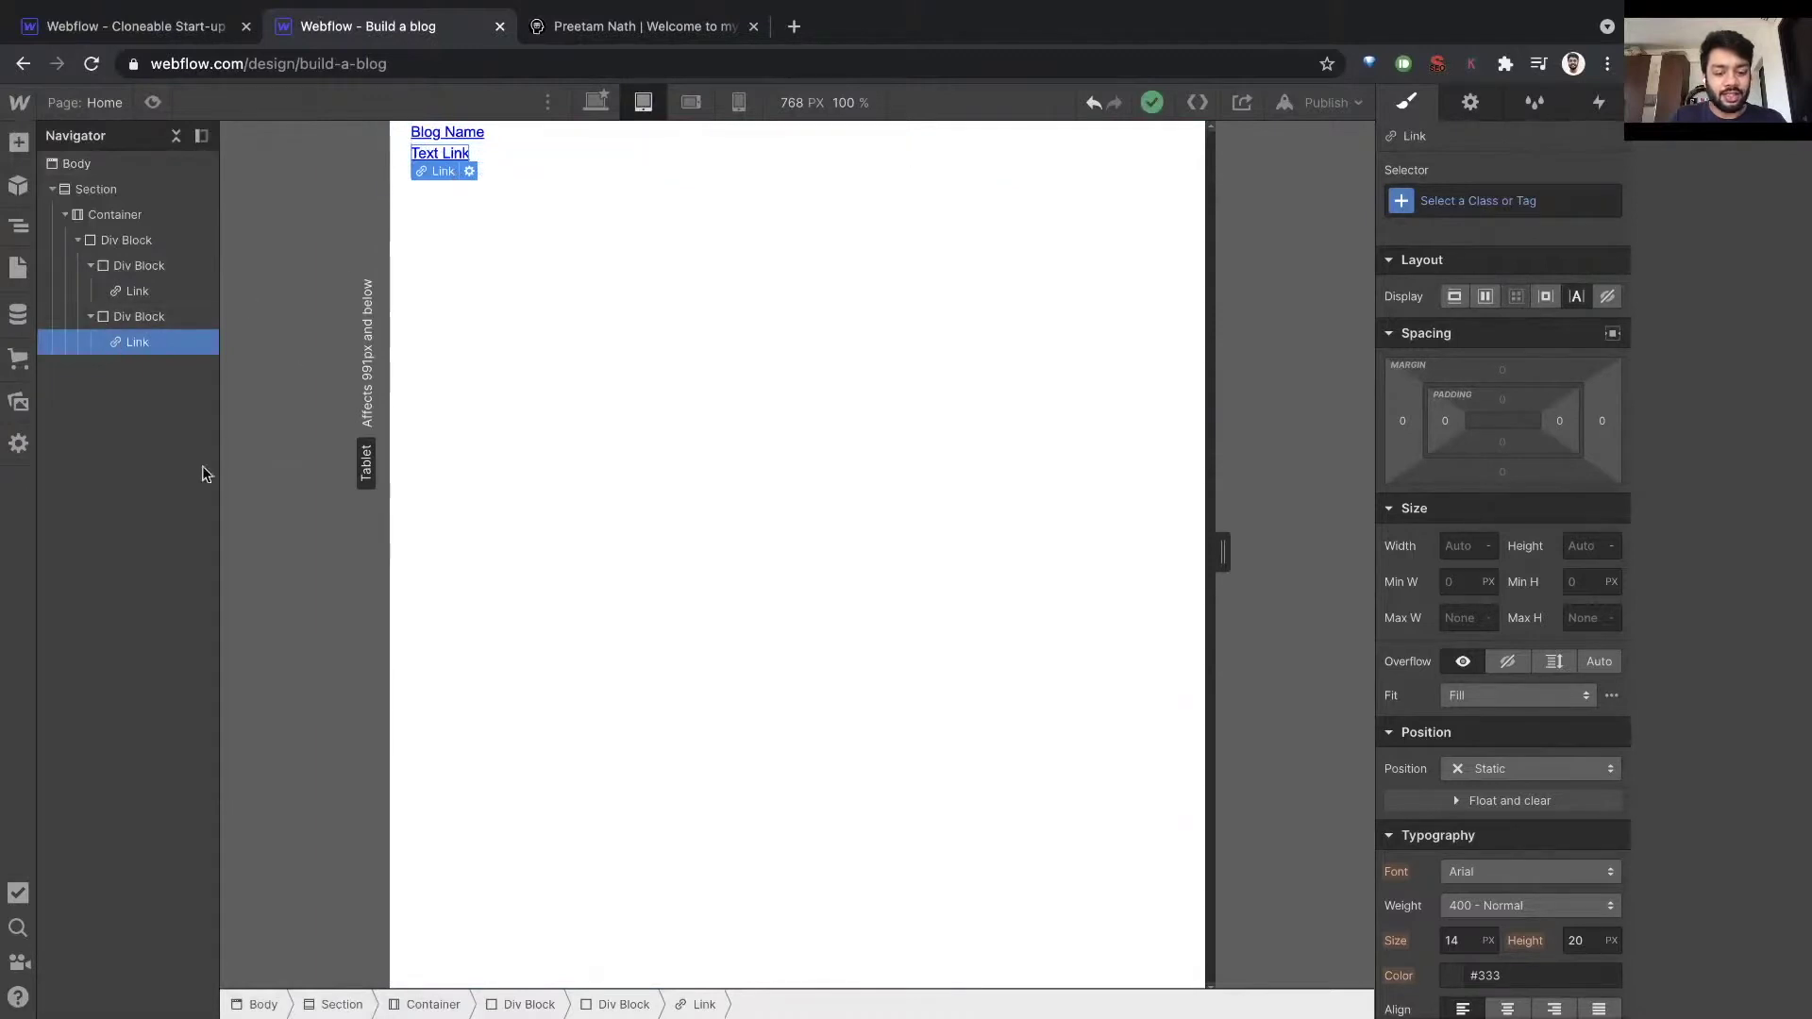
{"action": "key", "text": "super+d"}
{"action": "key", "text": "super+d"}
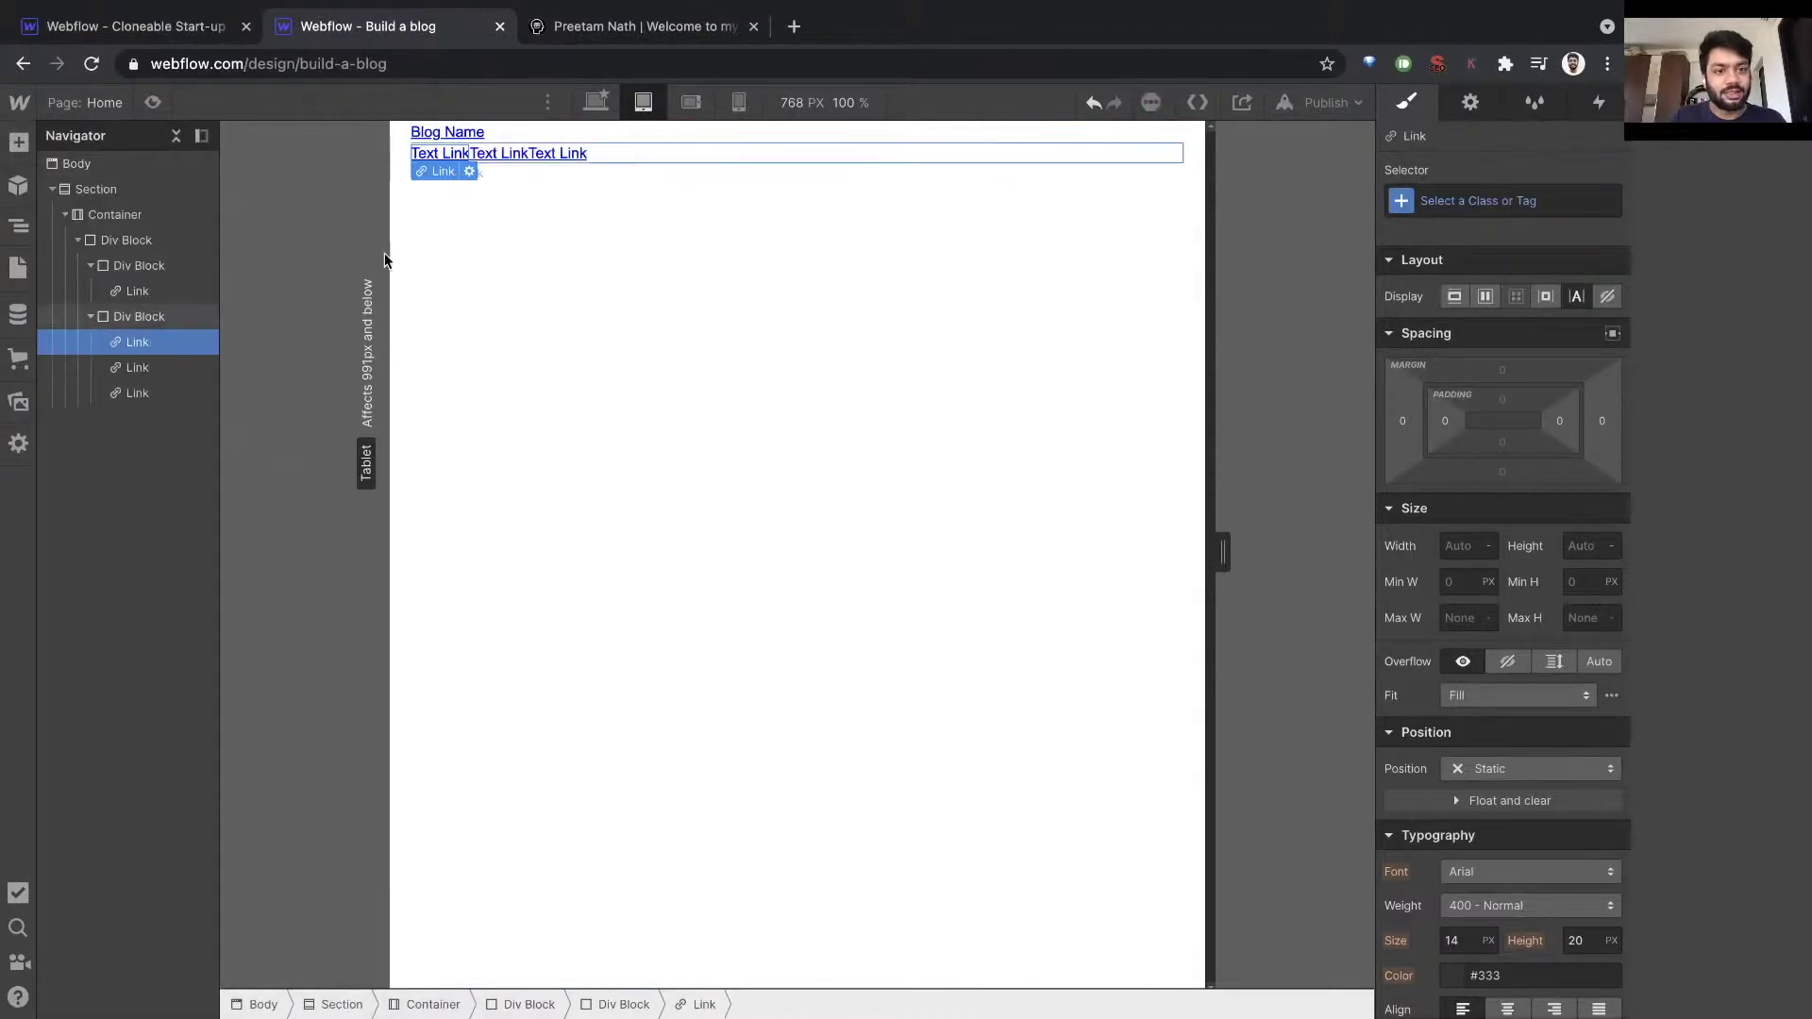
Set the texts of the three menu links to "Blog", "About" and "Contact" in that order.
{"action": "double_click", "coordinate": [451, 153]}
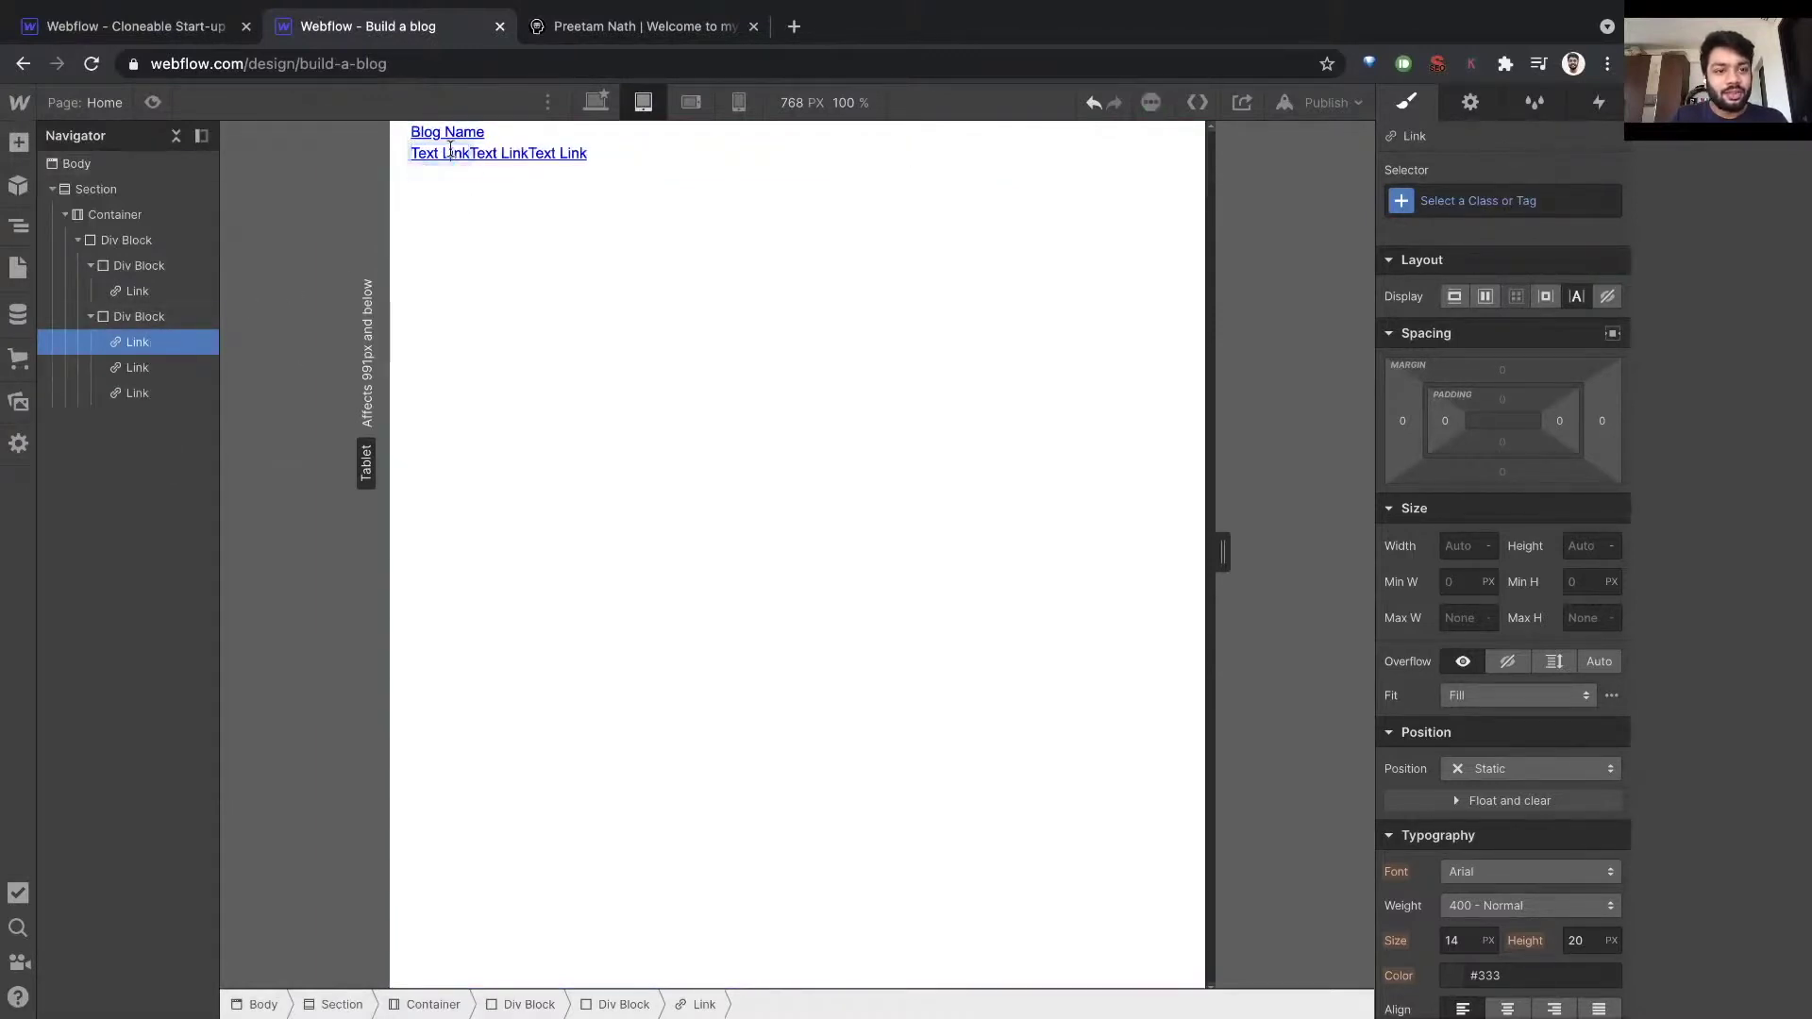
{"action": "triple_click", "coordinate": [451, 151]}
{"action": "type", "text": "Blog"}
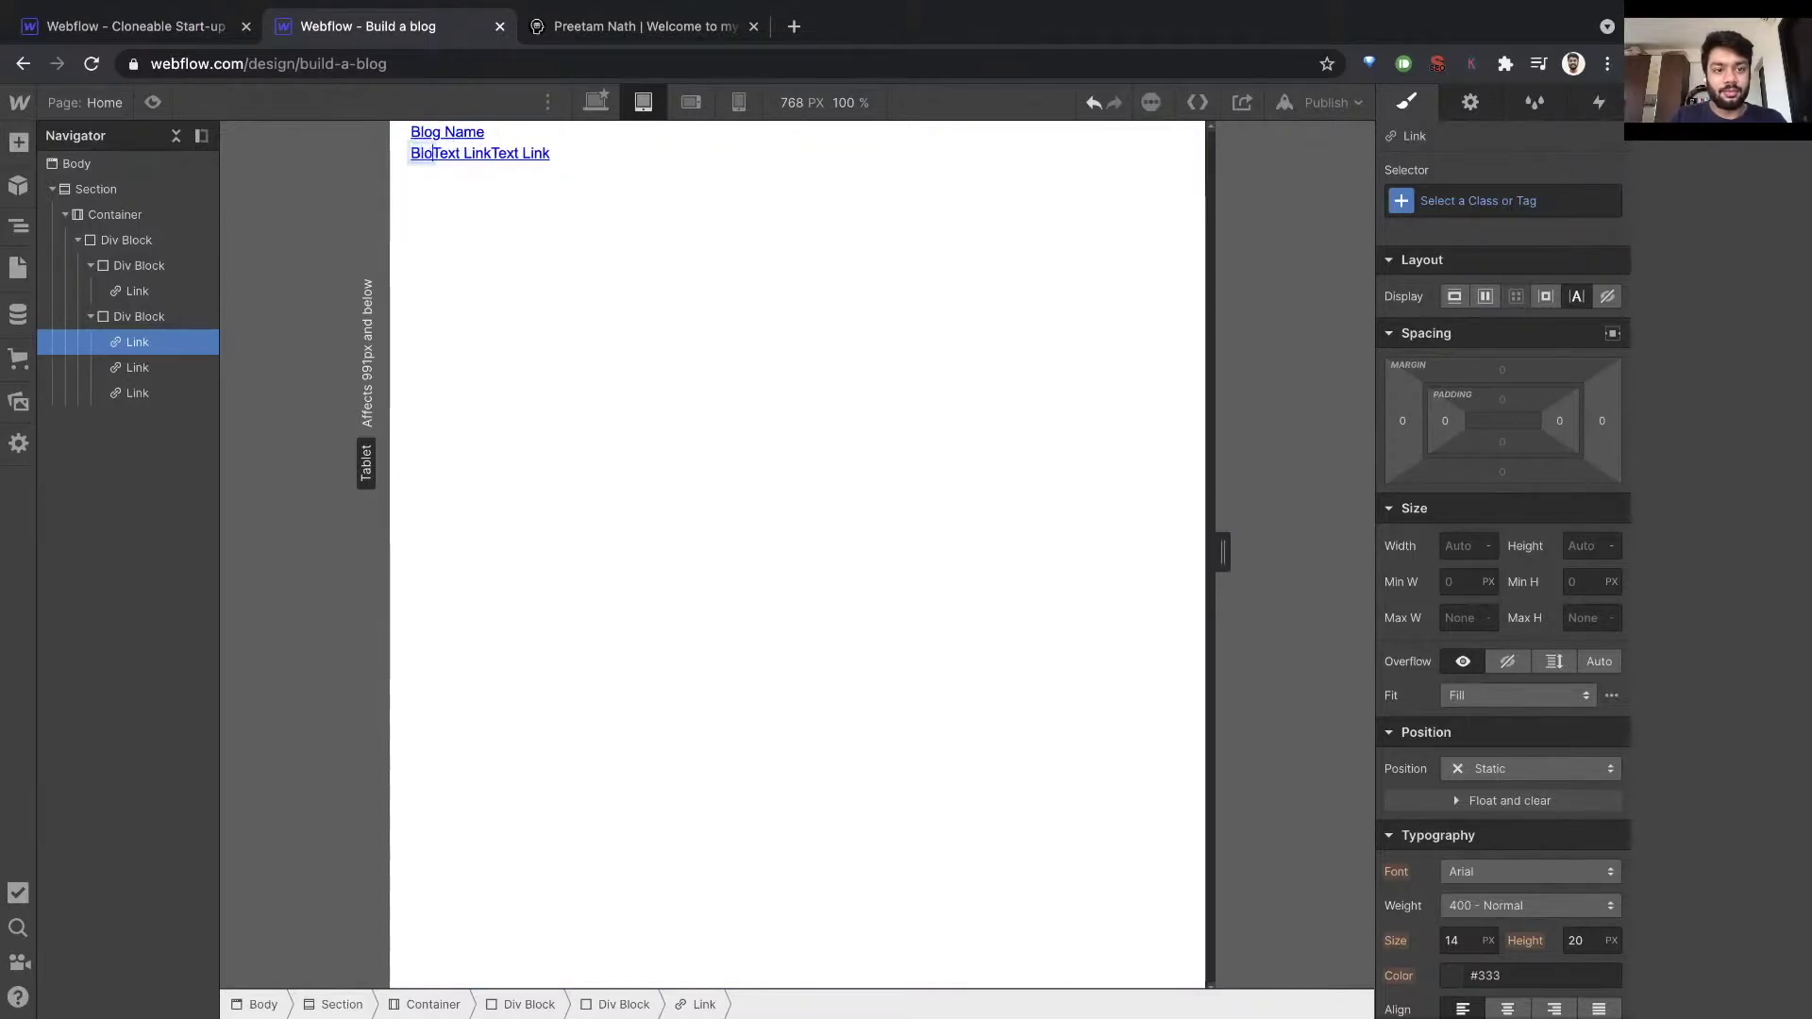
{"action": "left_click", "coordinate": [465, 151]}
{"action": "triple_click", "coordinate": [465, 151]}
{"action": "type", "text": "About"}
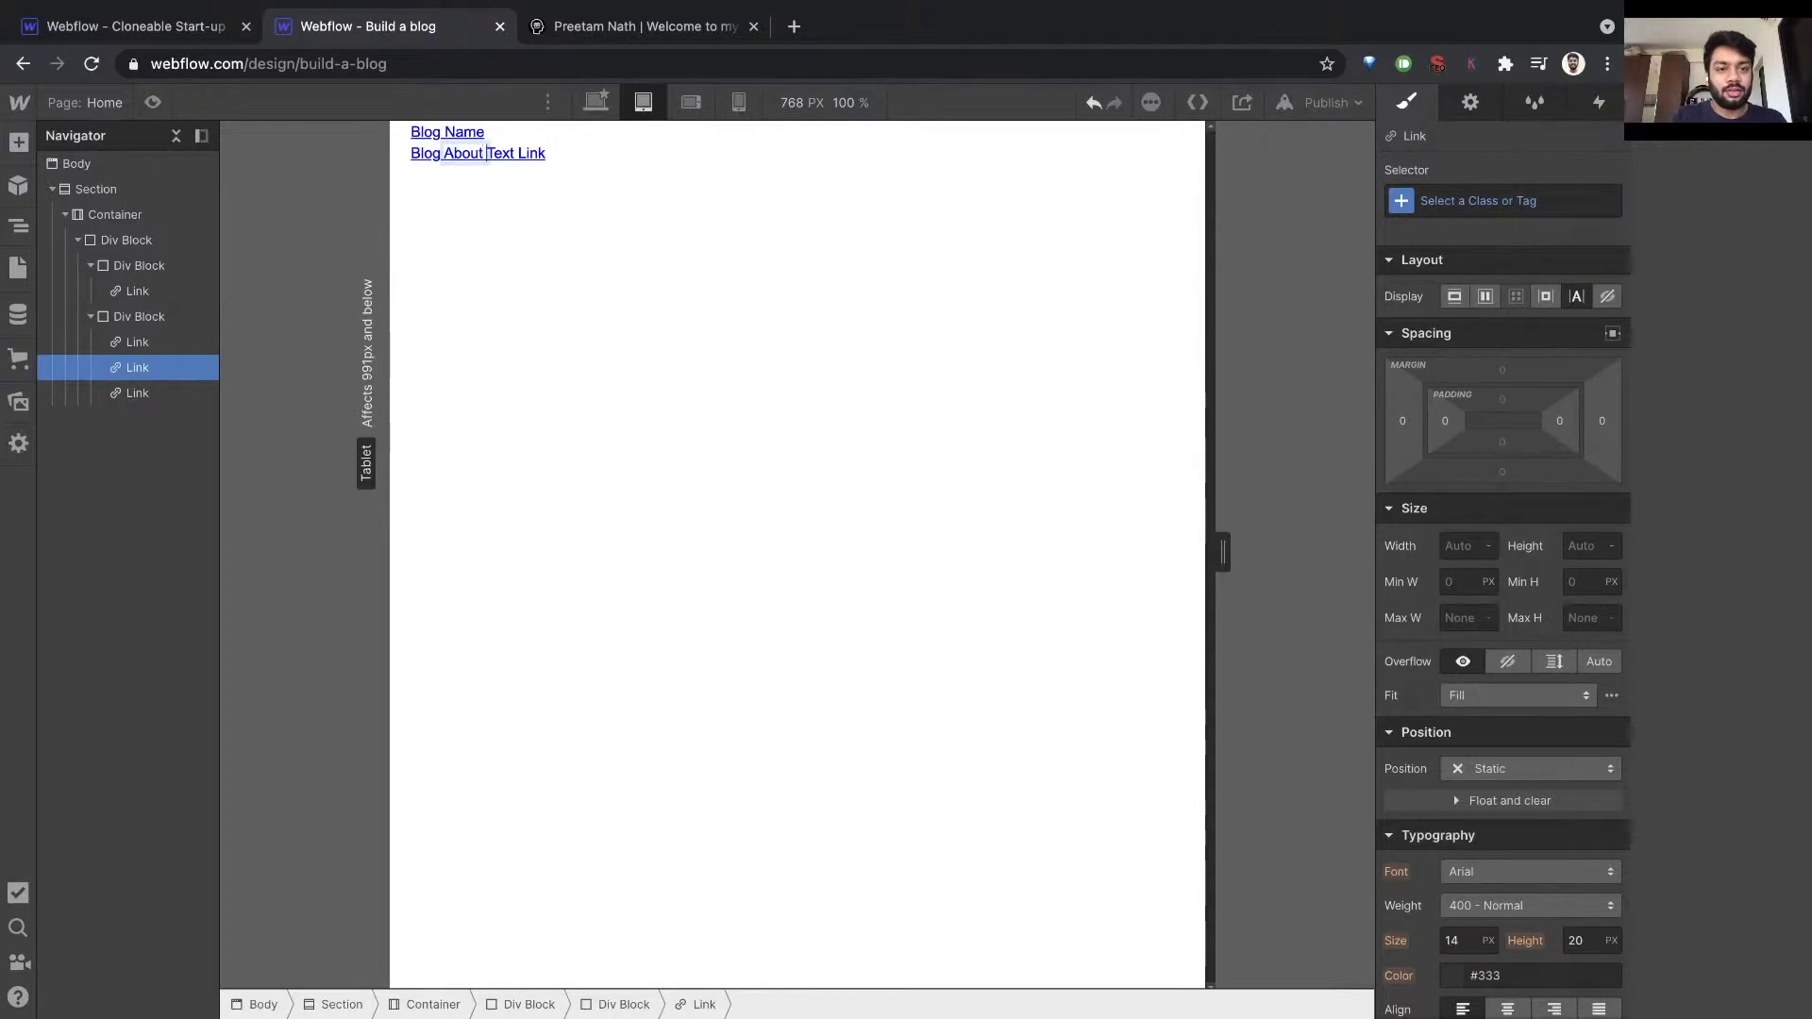
{"action": "left_click", "coordinate": [487, 153]}
{"action": "triple_click", "coordinate": [487, 154]}
{"action": "type", "text": "Contact"}
{"action": "key", "text": "Escape"}
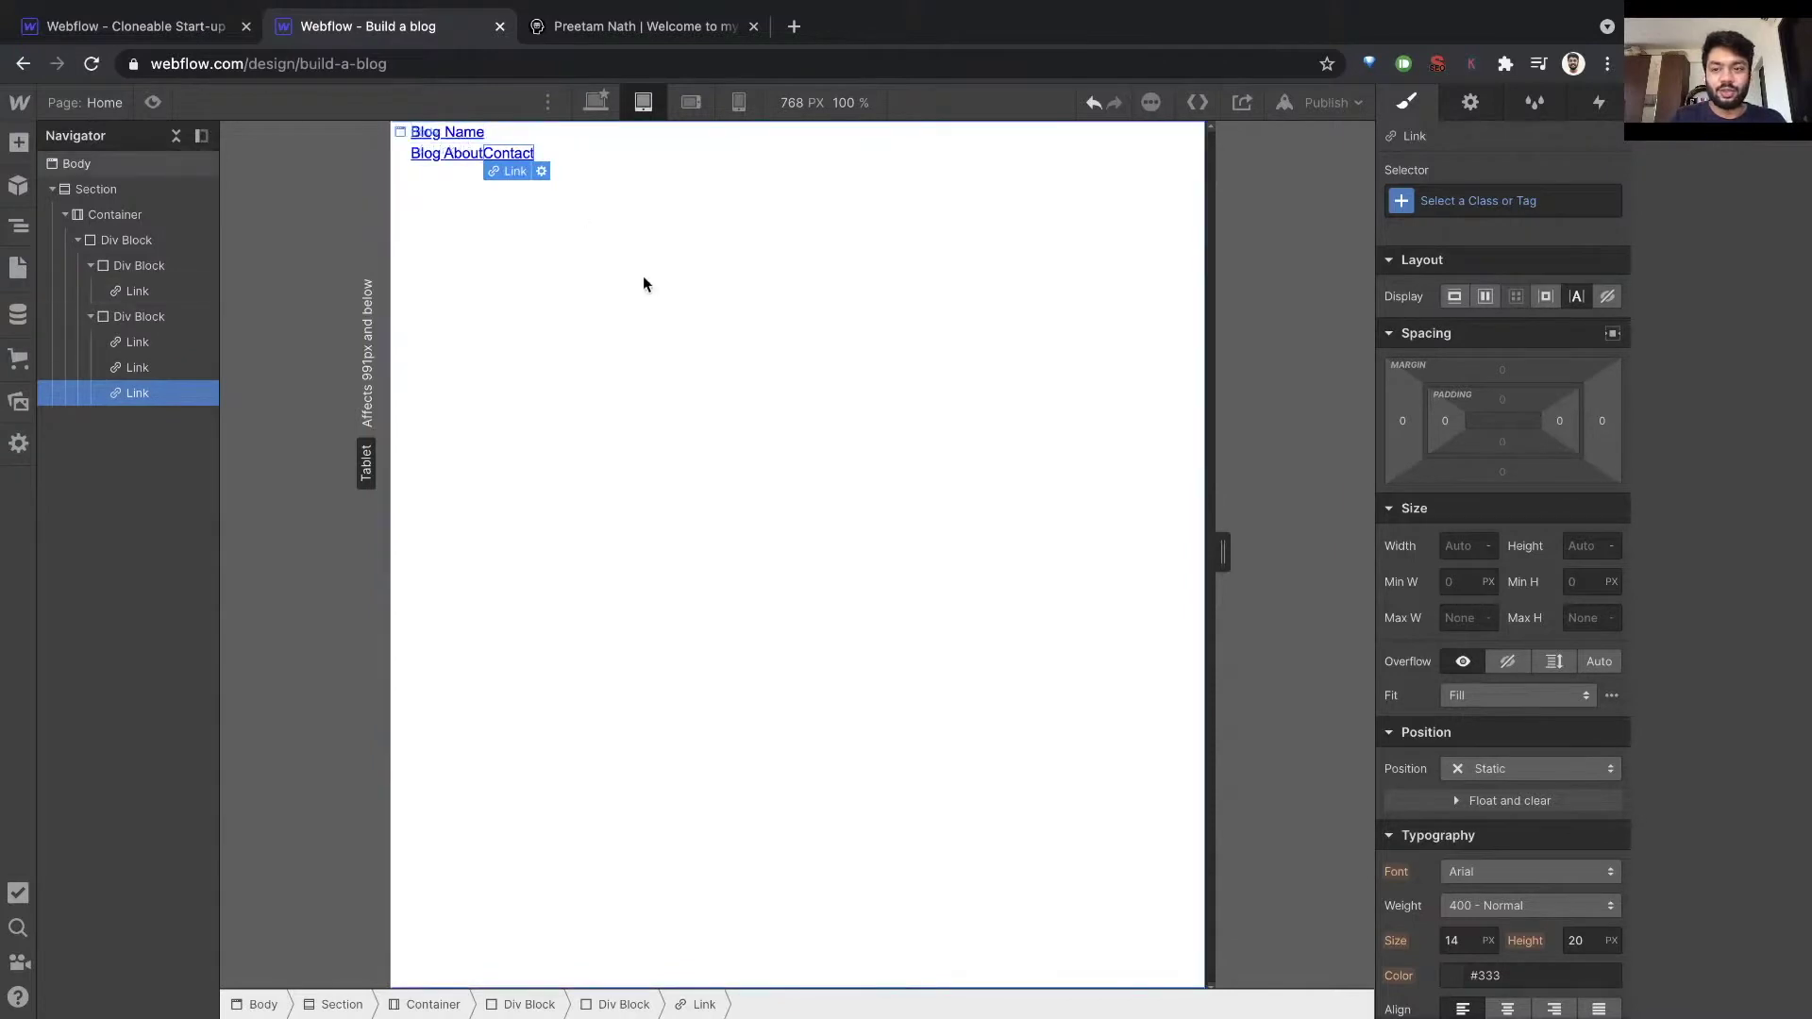
Change the brand link text in the first inner div block to "My Name".
{"action": "double_click", "coordinate": [440, 132]}
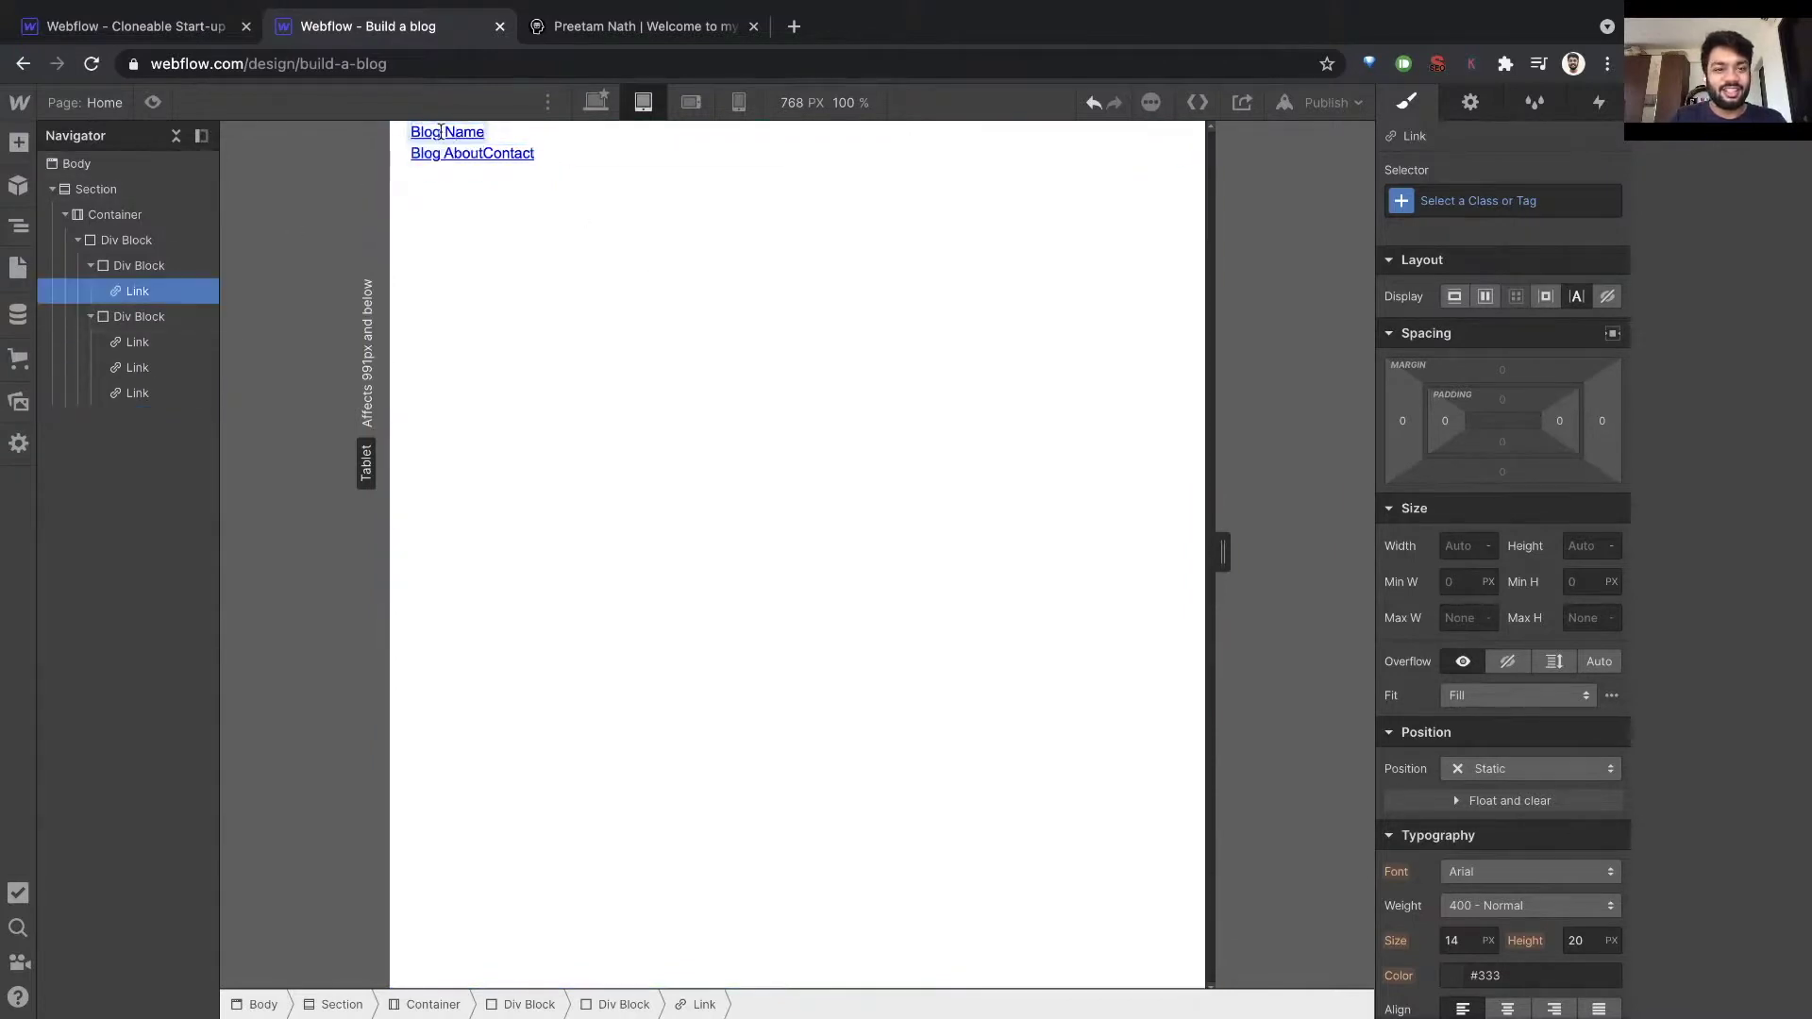
{"action": "double_click", "coordinate": [436, 132]}
{"action": "type", "text": "My"}
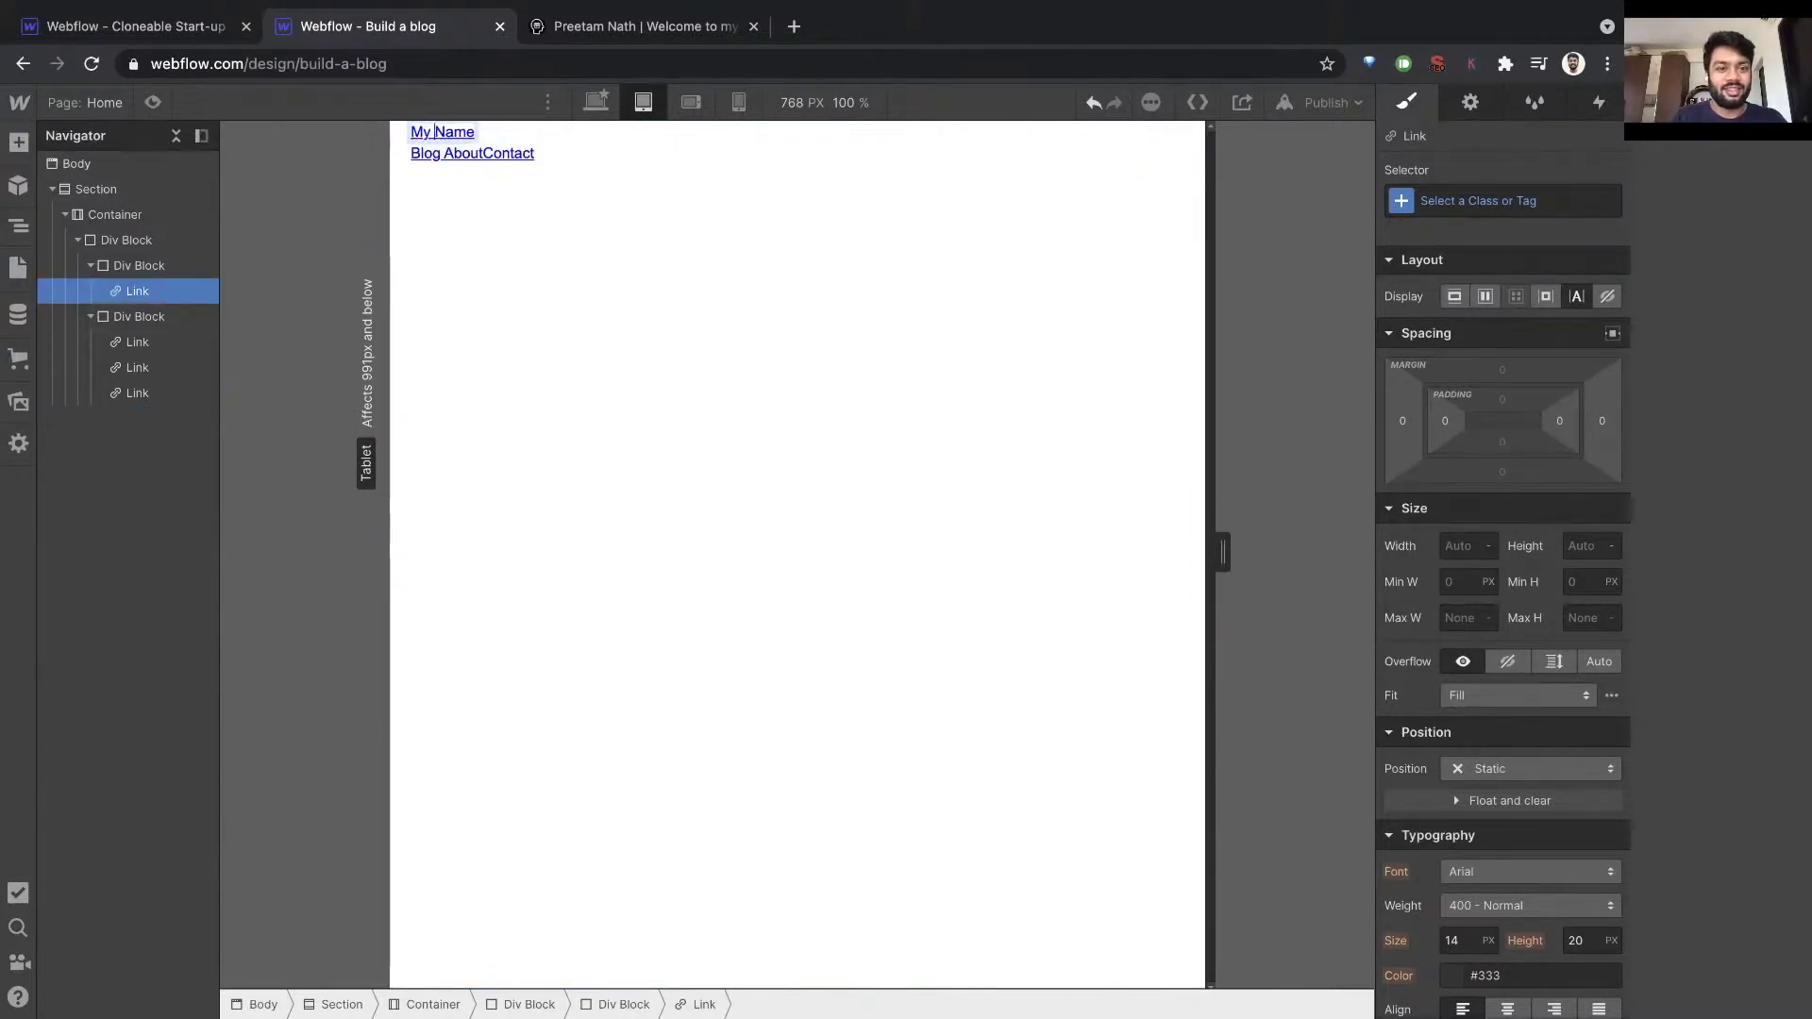
{"action": "key", "text": "Escape"}
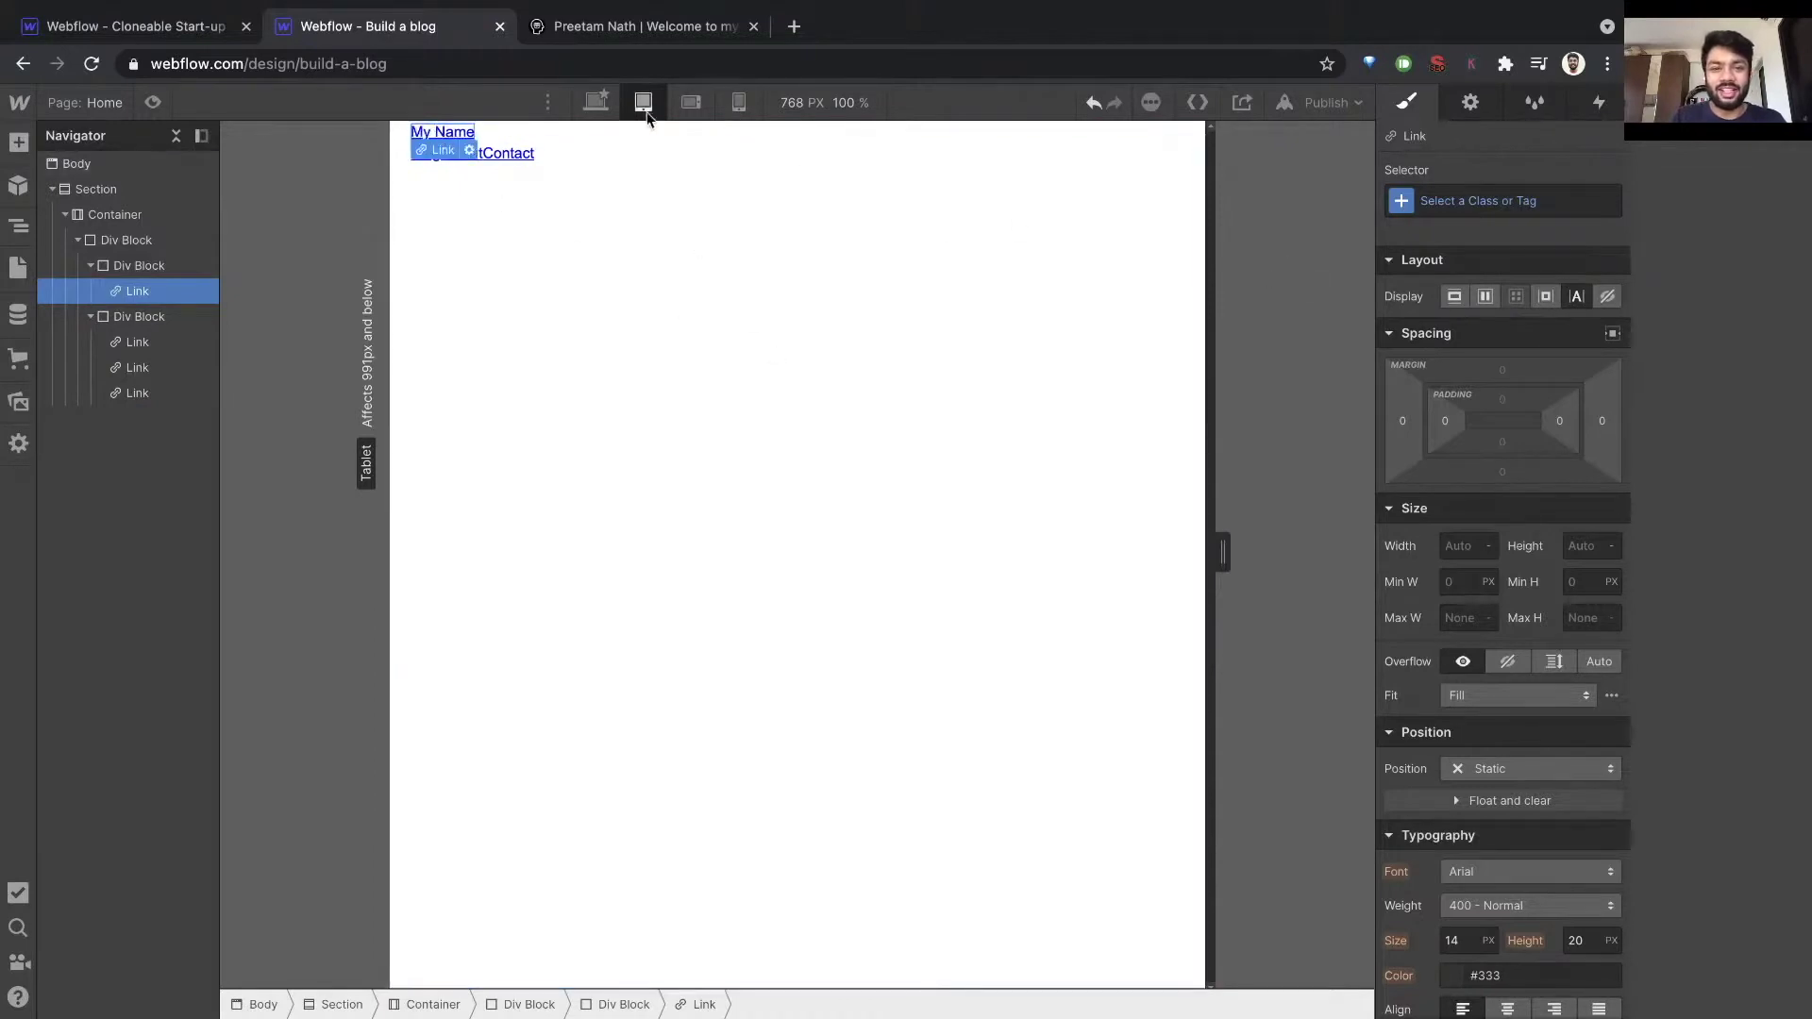
Compare the page at the desktop and tablet breakpoints, leaving the canvas on the desktop one.
{"action": "left_click", "coordinate": [596, 102]}
{"action": "left_click", "coordinate": [643, 102]}
{"action": "left_click", "coordinate": [595, 101]}
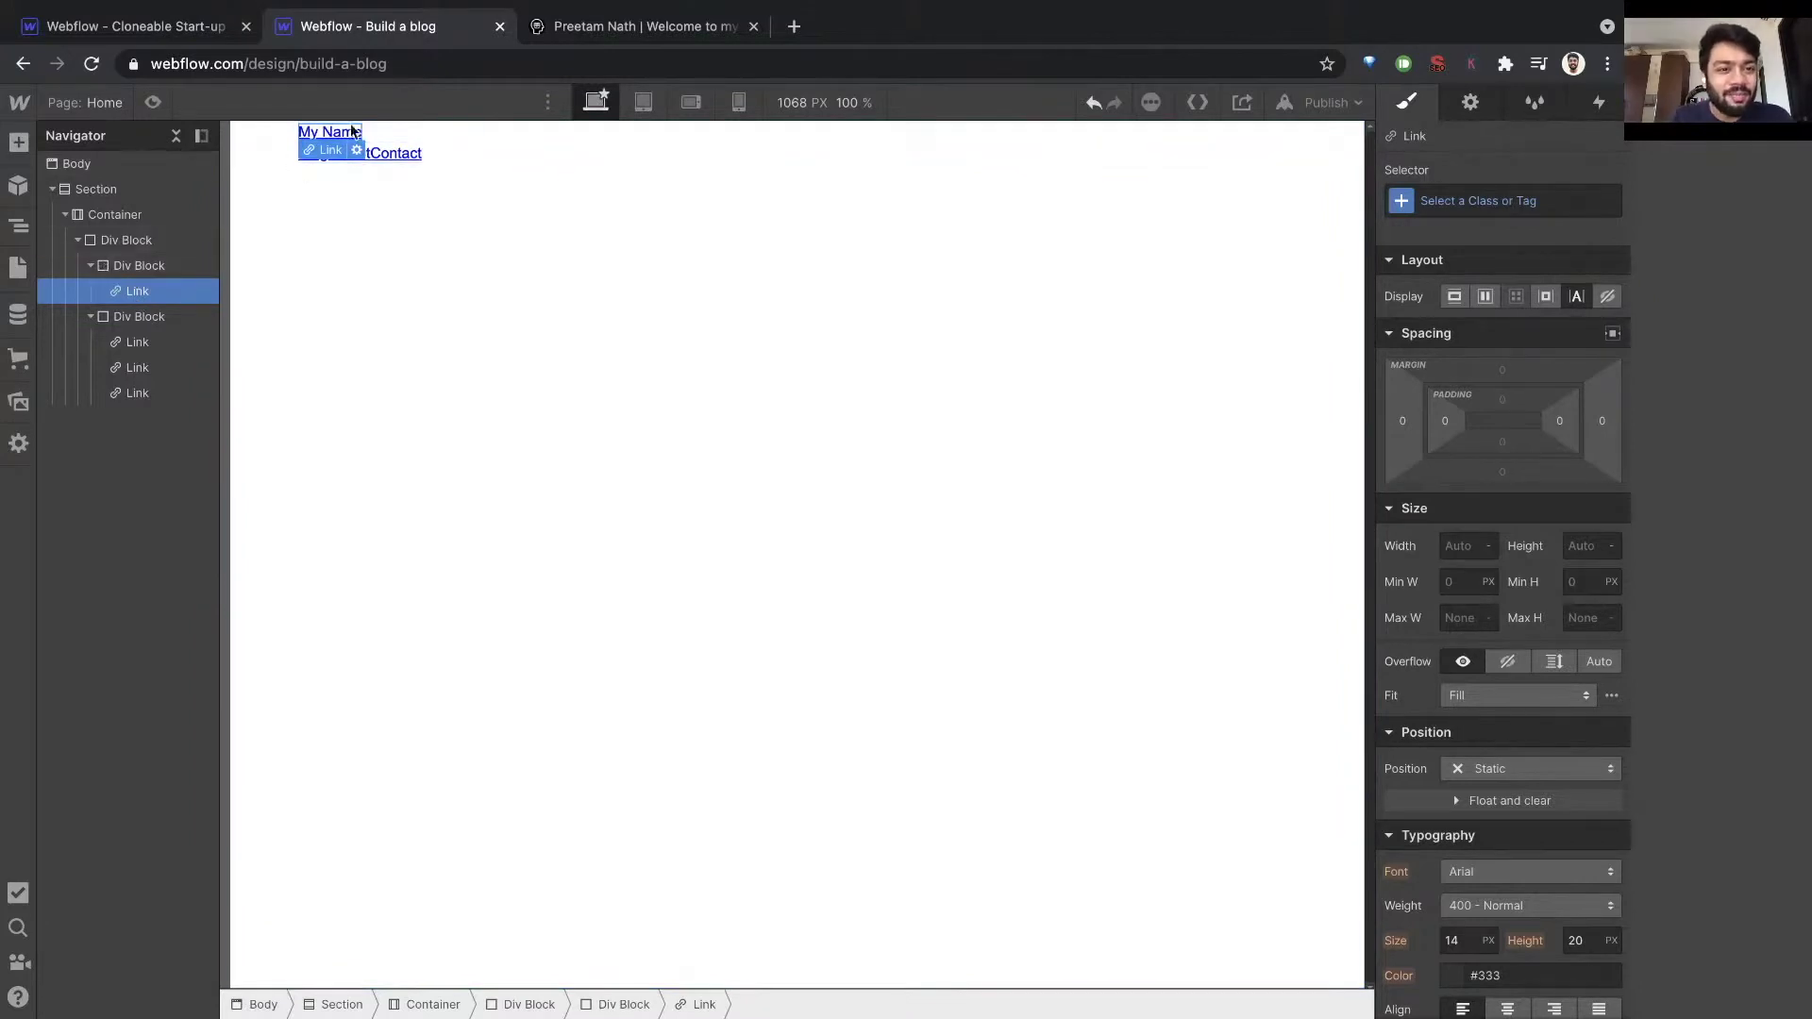
Collapse both inner div blocks in the element tree and select their parent div block.
{"action": "left_click", "coordinate": [99, 271]}
{"action": "left_click", "coordinate": [90, 267]}
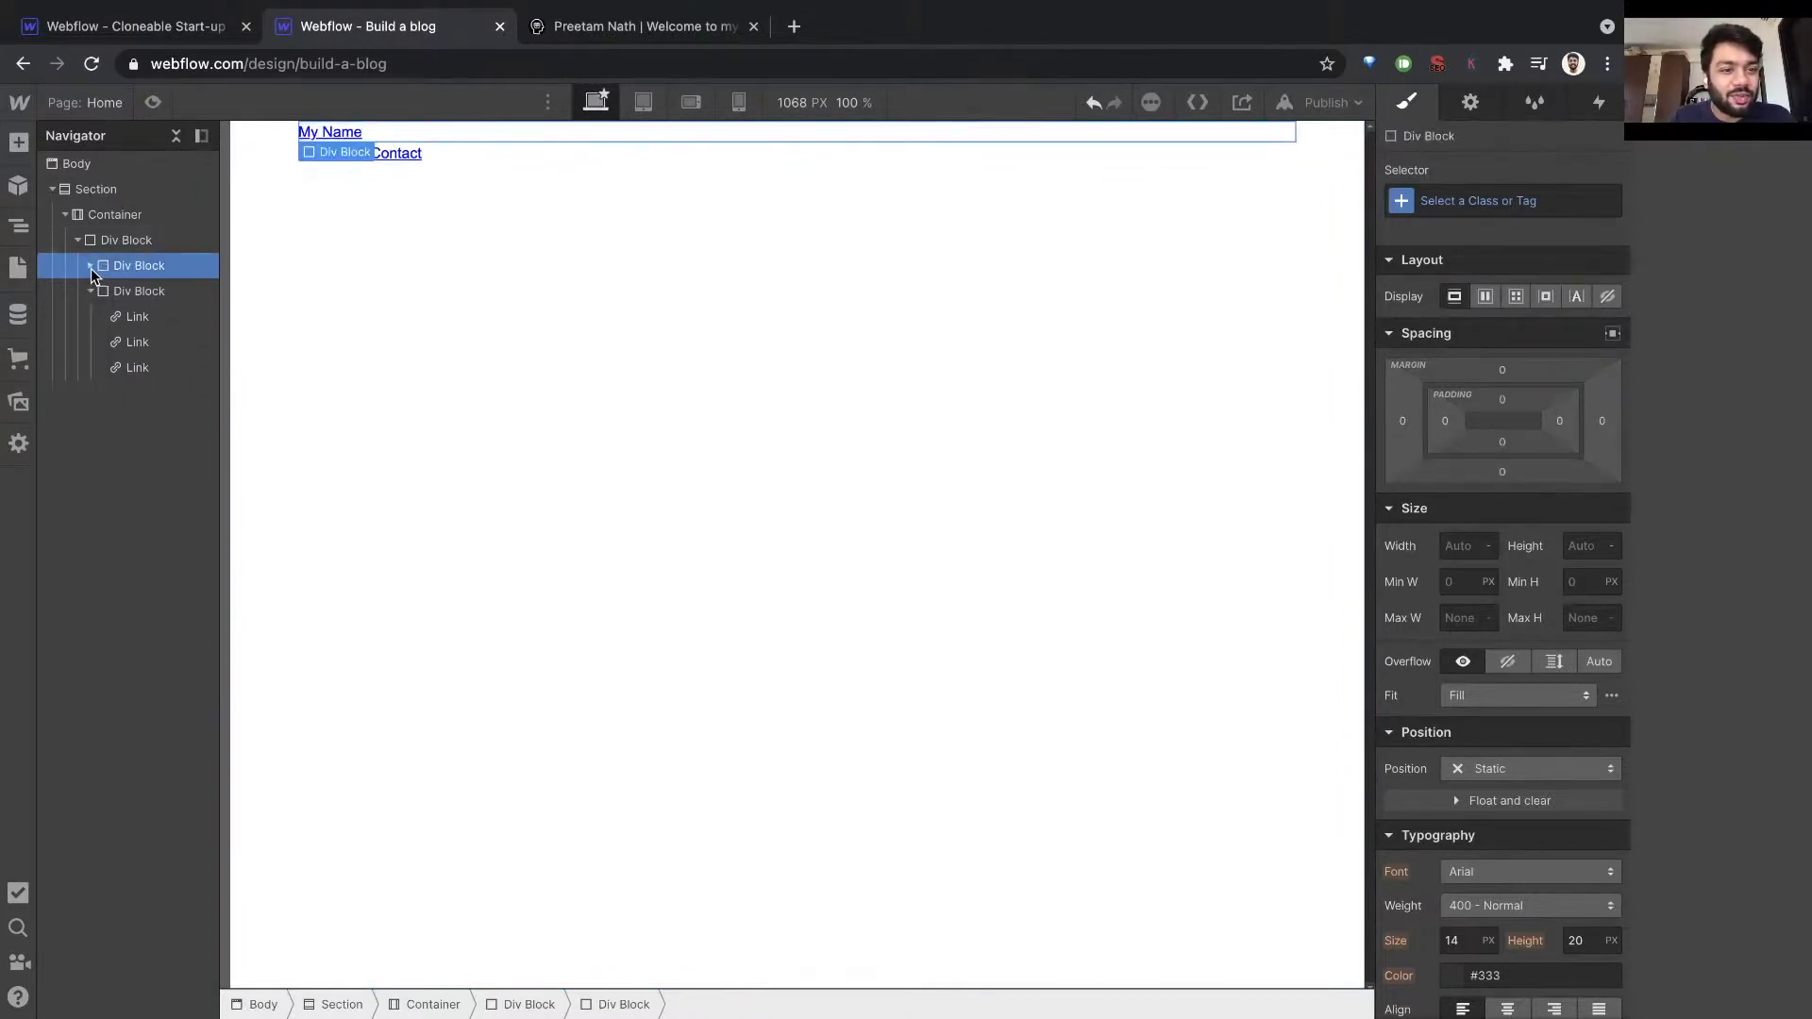
{"action": "left_click", "coordinate": [103, 291]}
{"action": "left_click", "coordinate": [91, 292]}
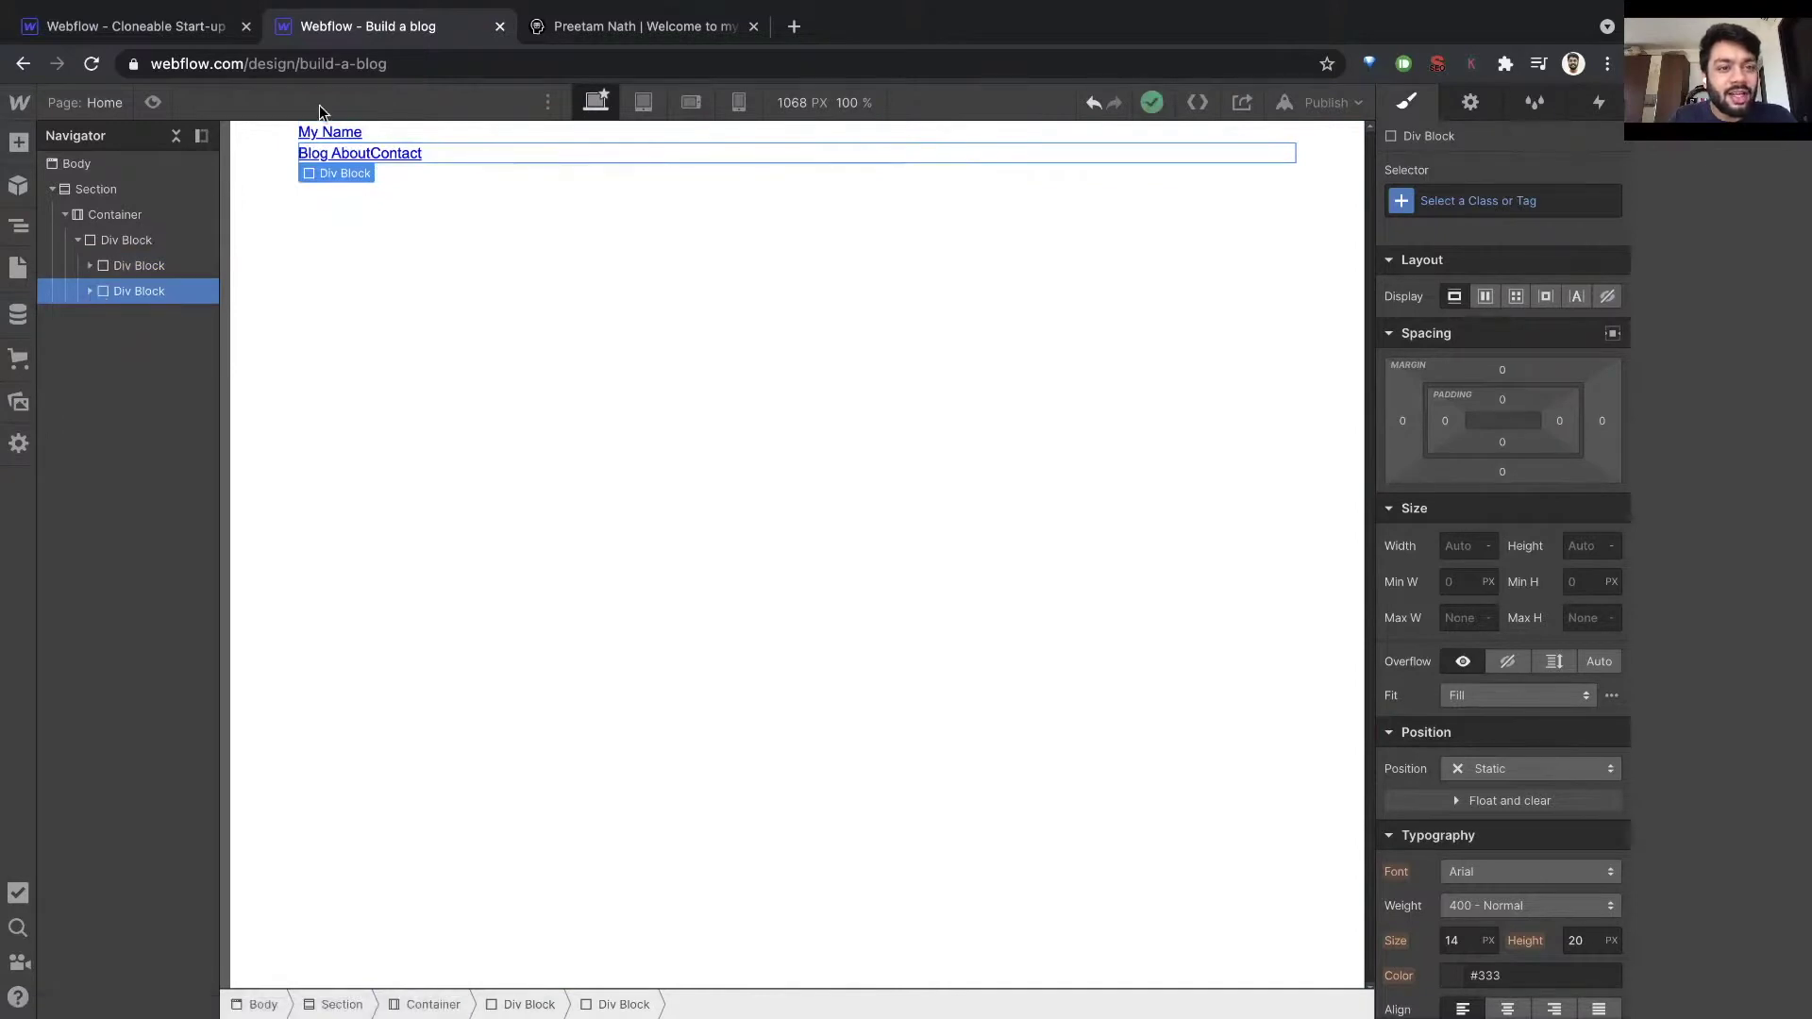
{"action": "left_click", "coordinate": [144, 242]}
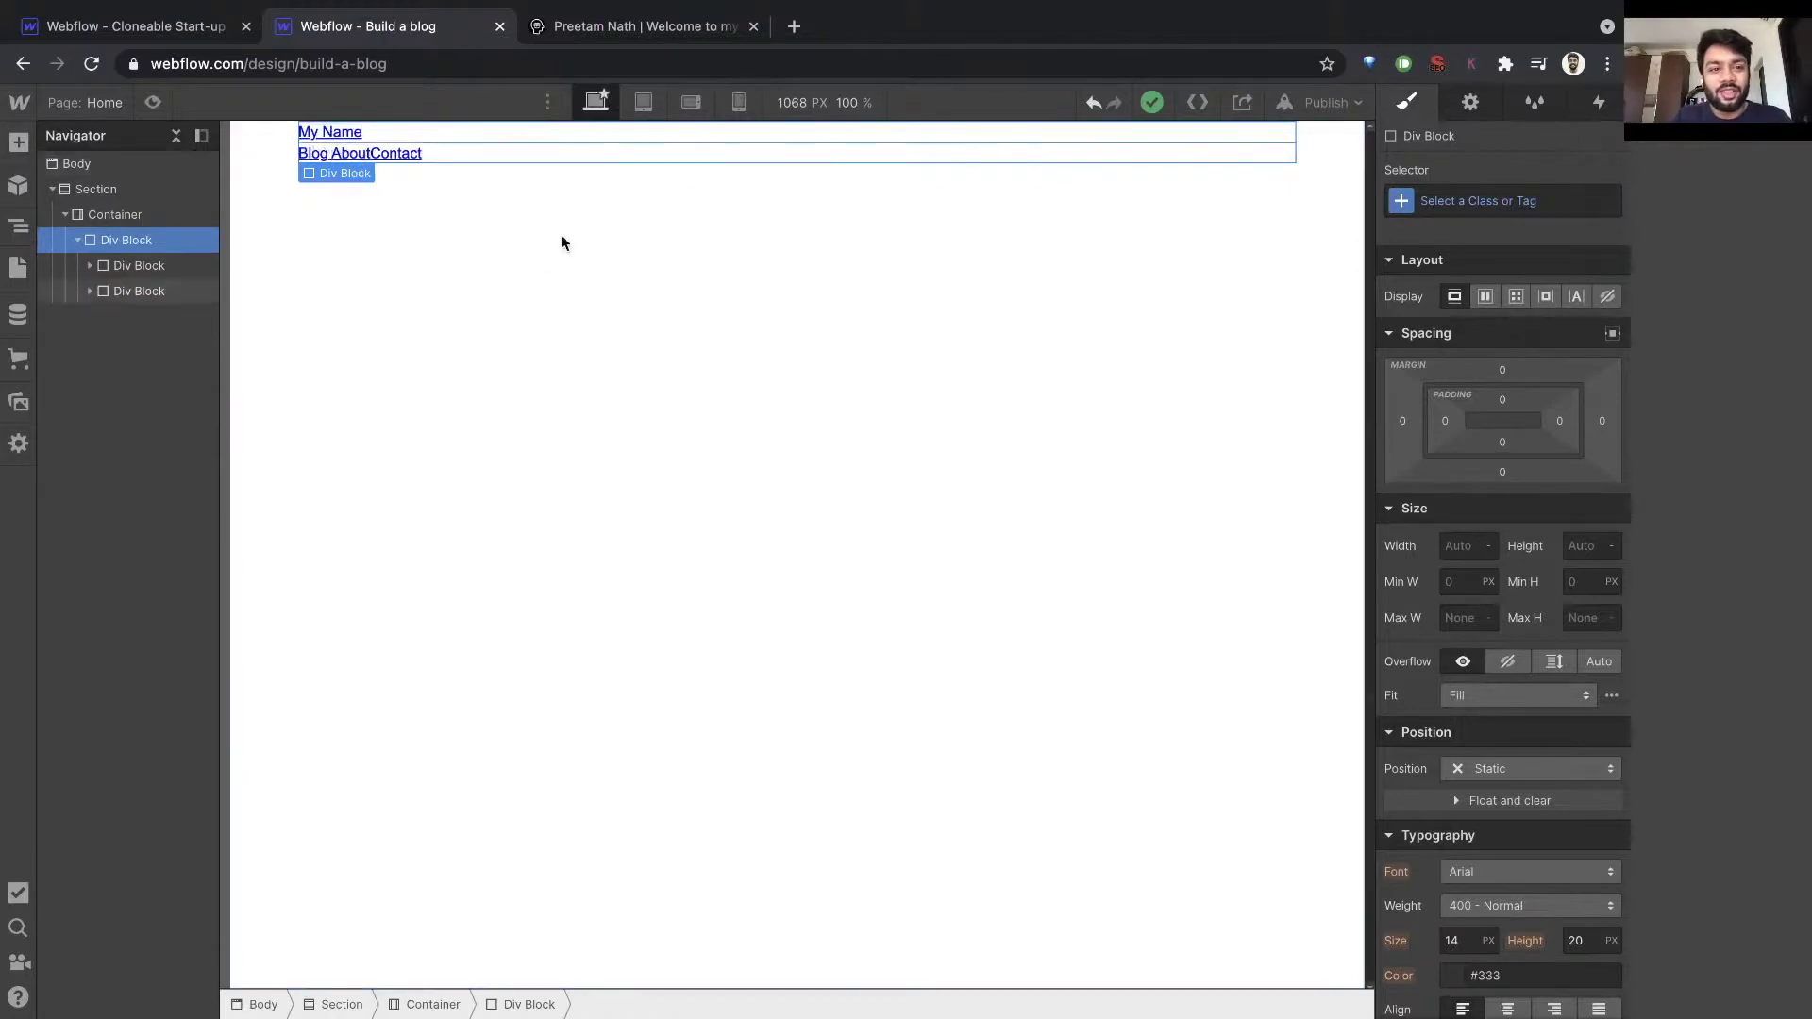
Make the parent div block a horizontal flex container and justify its two inner div blocks with space between.
{"action": "left_click", "coordinate": [1484, 299]}
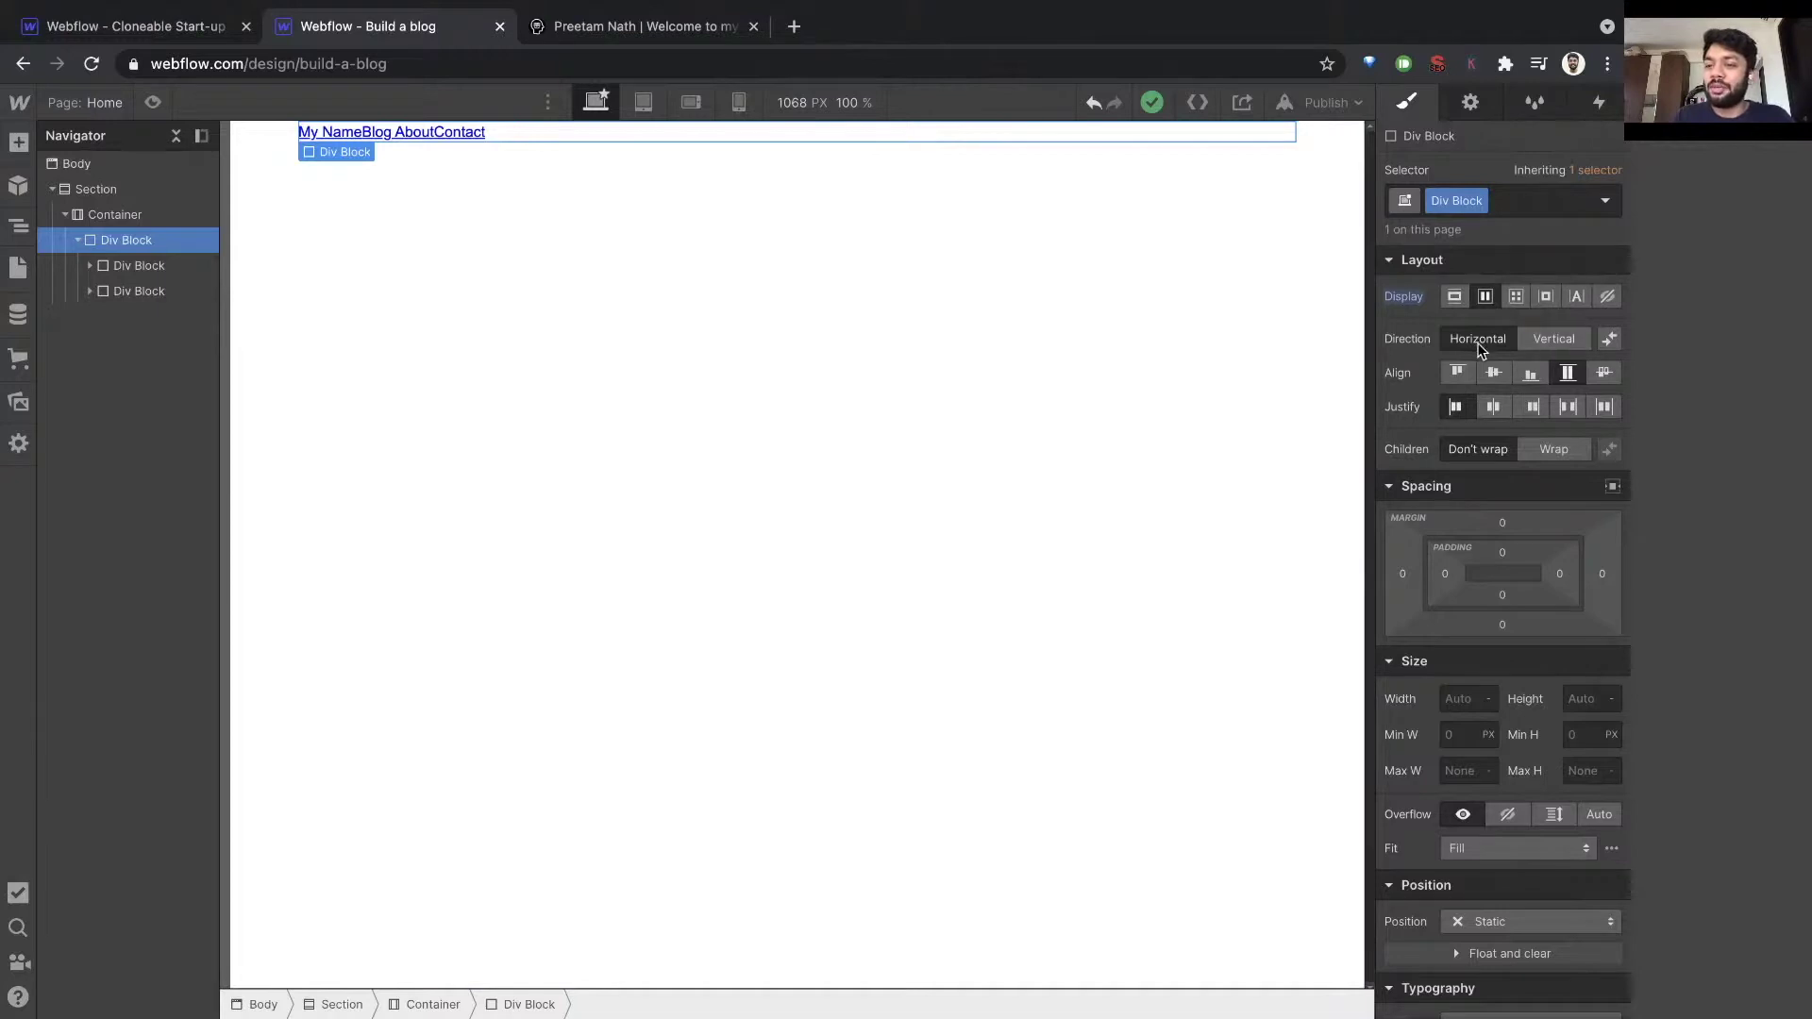
{"action": "left_click", "coordinate": [1566, 346]}
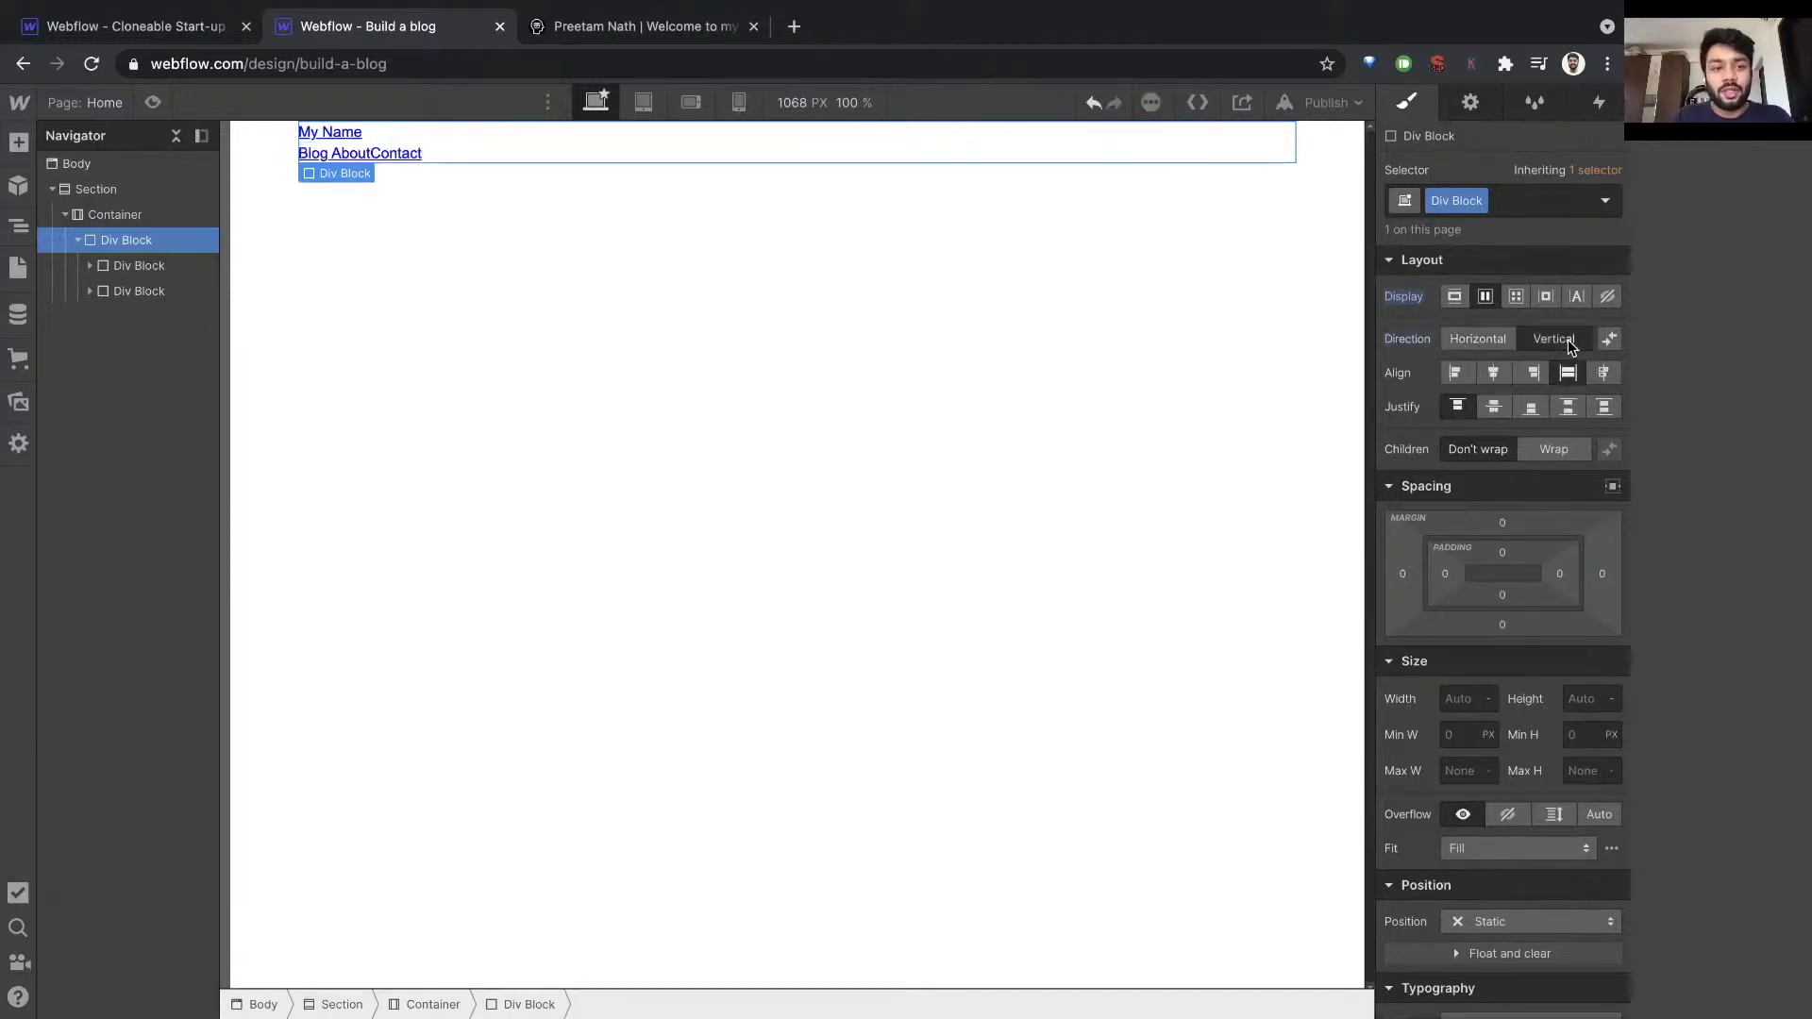
{"action": "left_click", "coordinate": [1503, 347]}
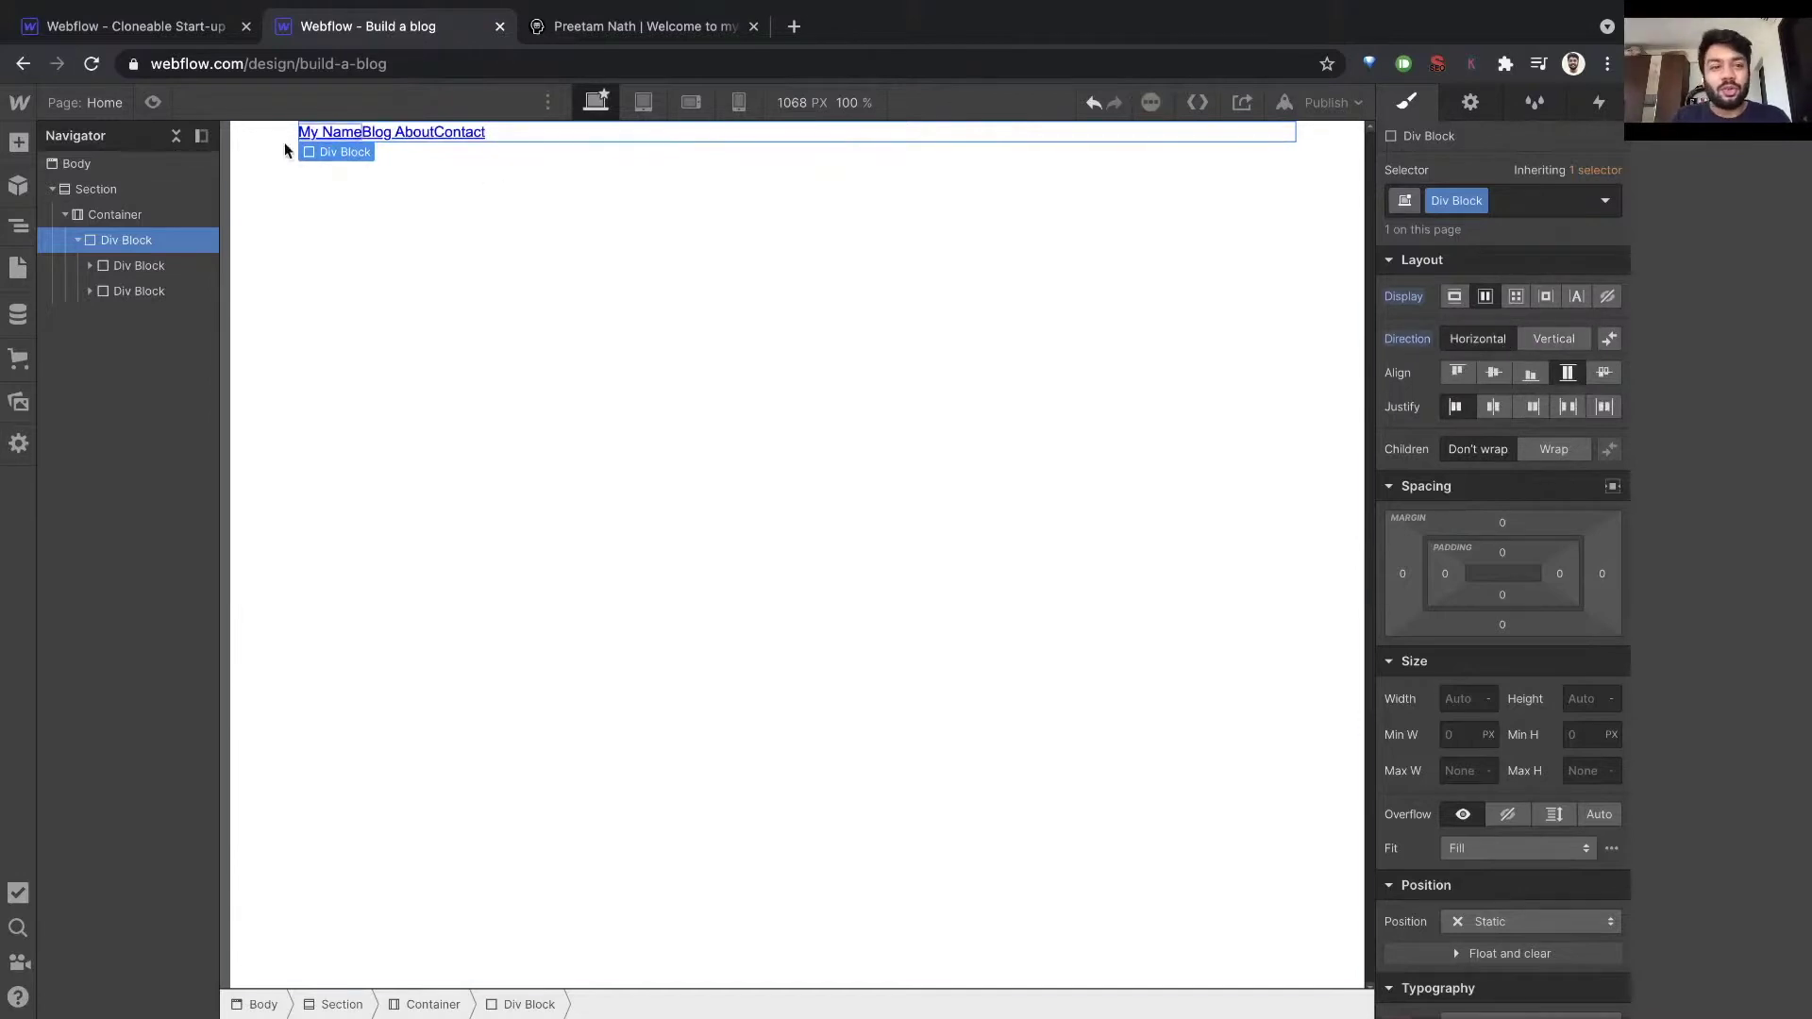
{"action": "left_click", "coordinate": [128, 268]}
{"action": "left_click", "coordinate": [110, 291]}
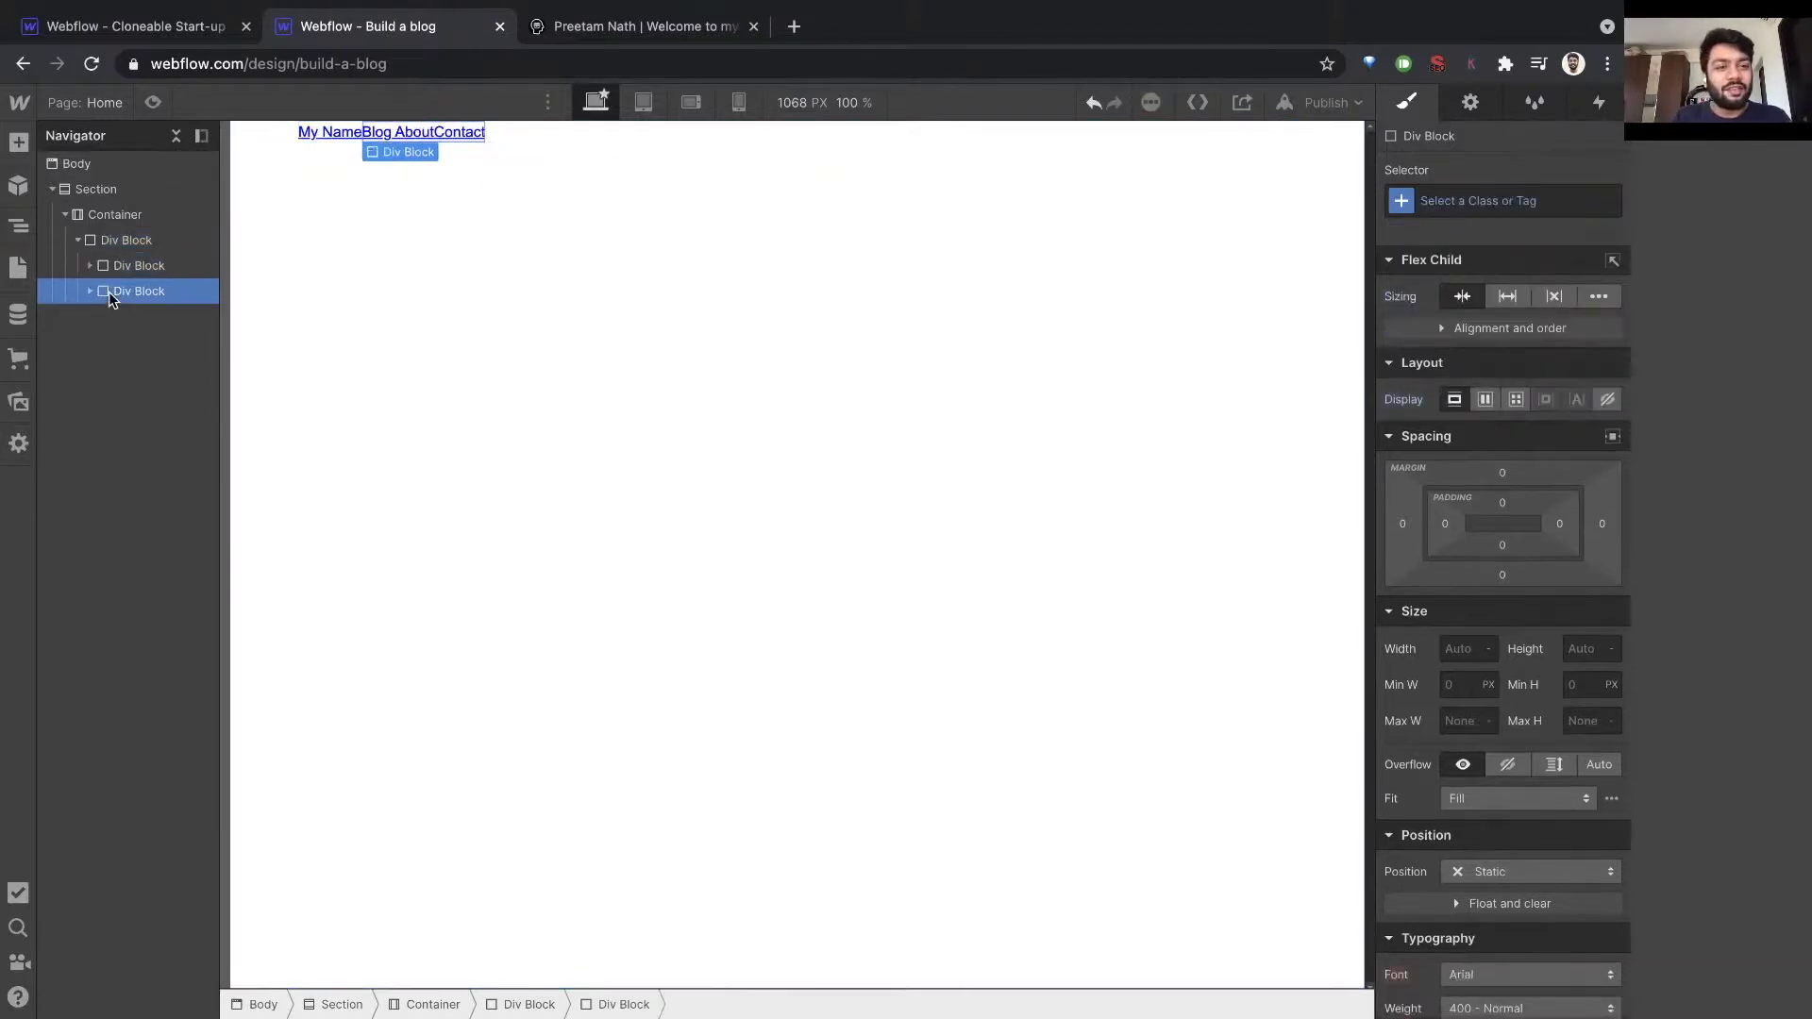
{"action": "left_click", "coordinate": [122, 240]}
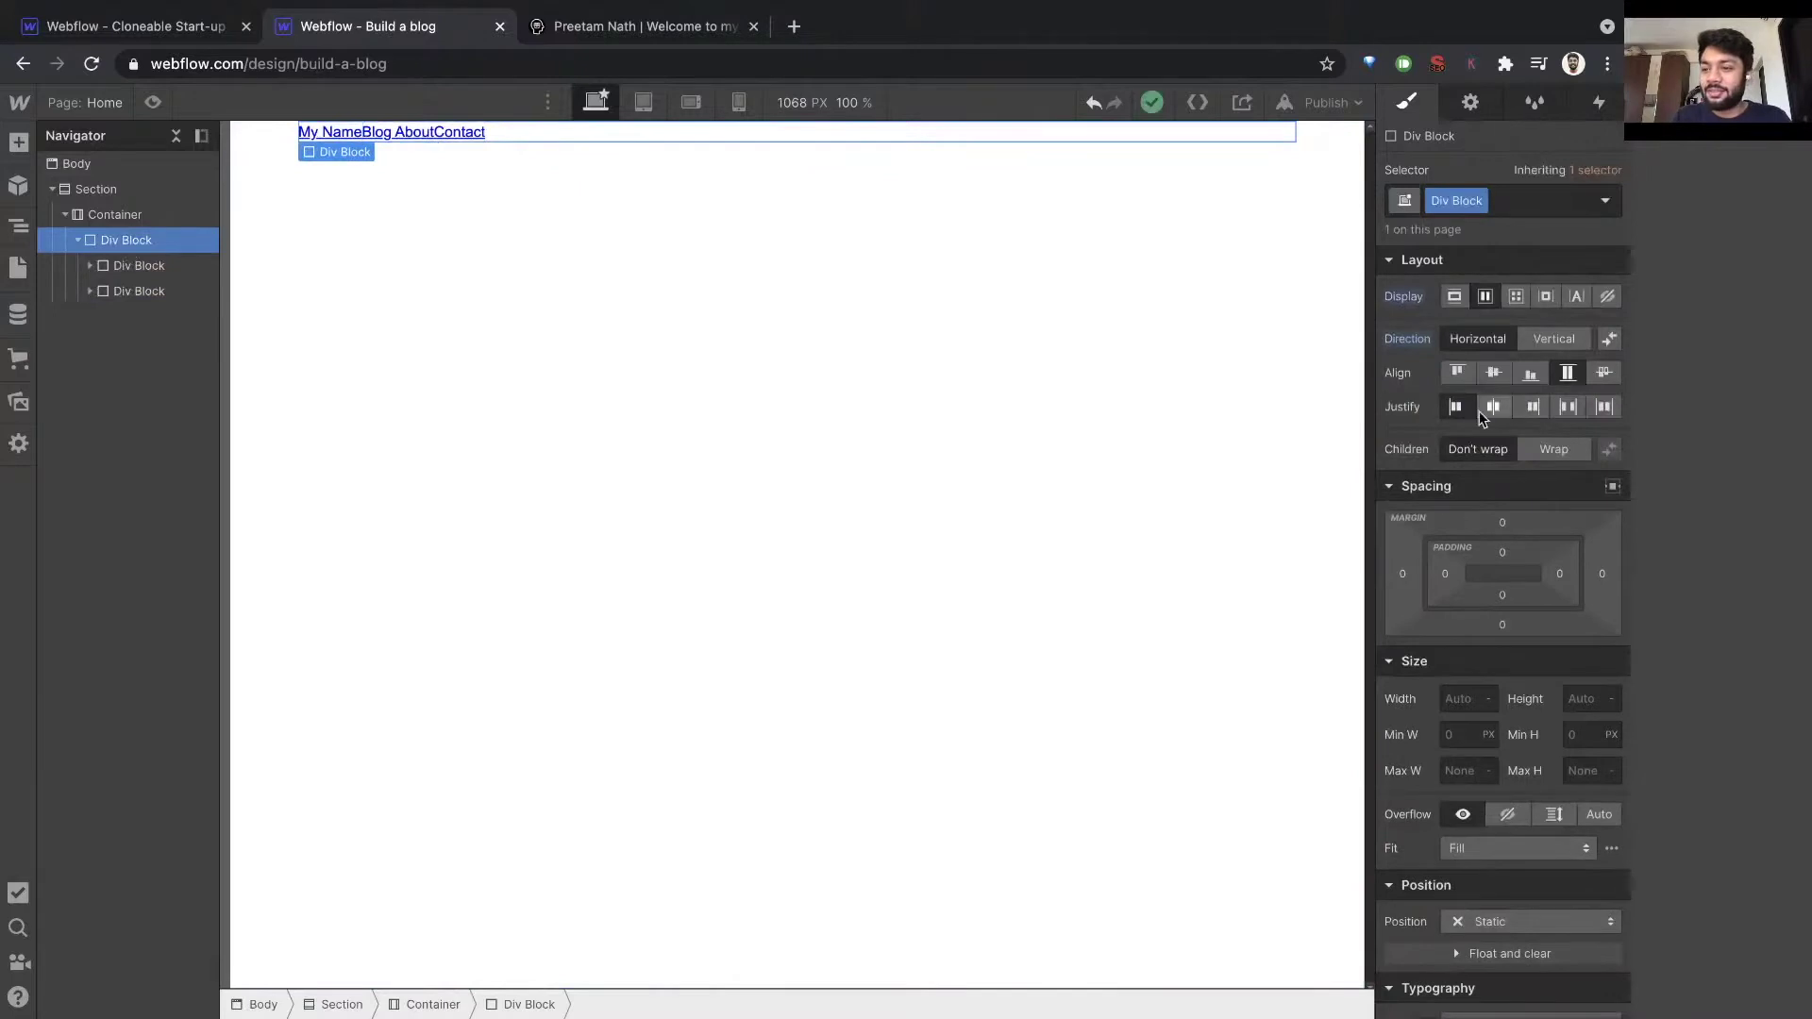
{"action": "left_click", "coordinate": [1568, 414]}
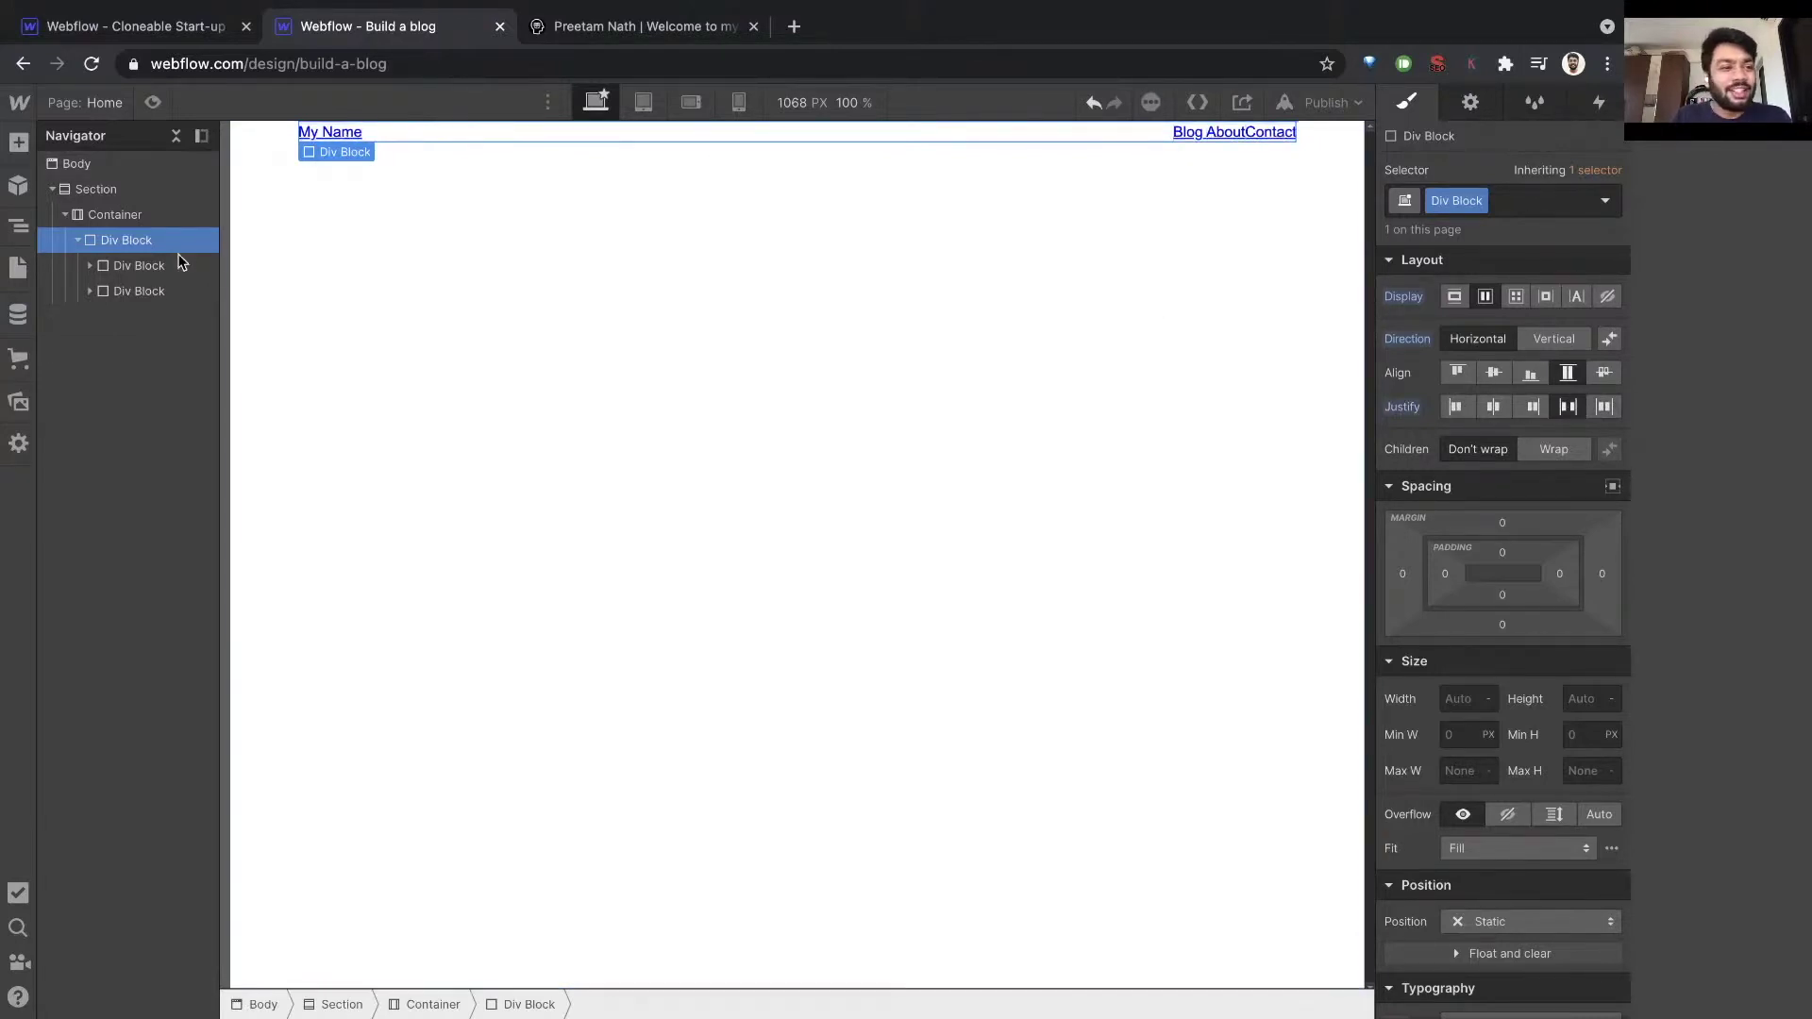
Create a class named "Brand Link" on the first inner div block, the one holding the "My Name" link.
{"action": "left_click", "coordinate": [139, 265]}
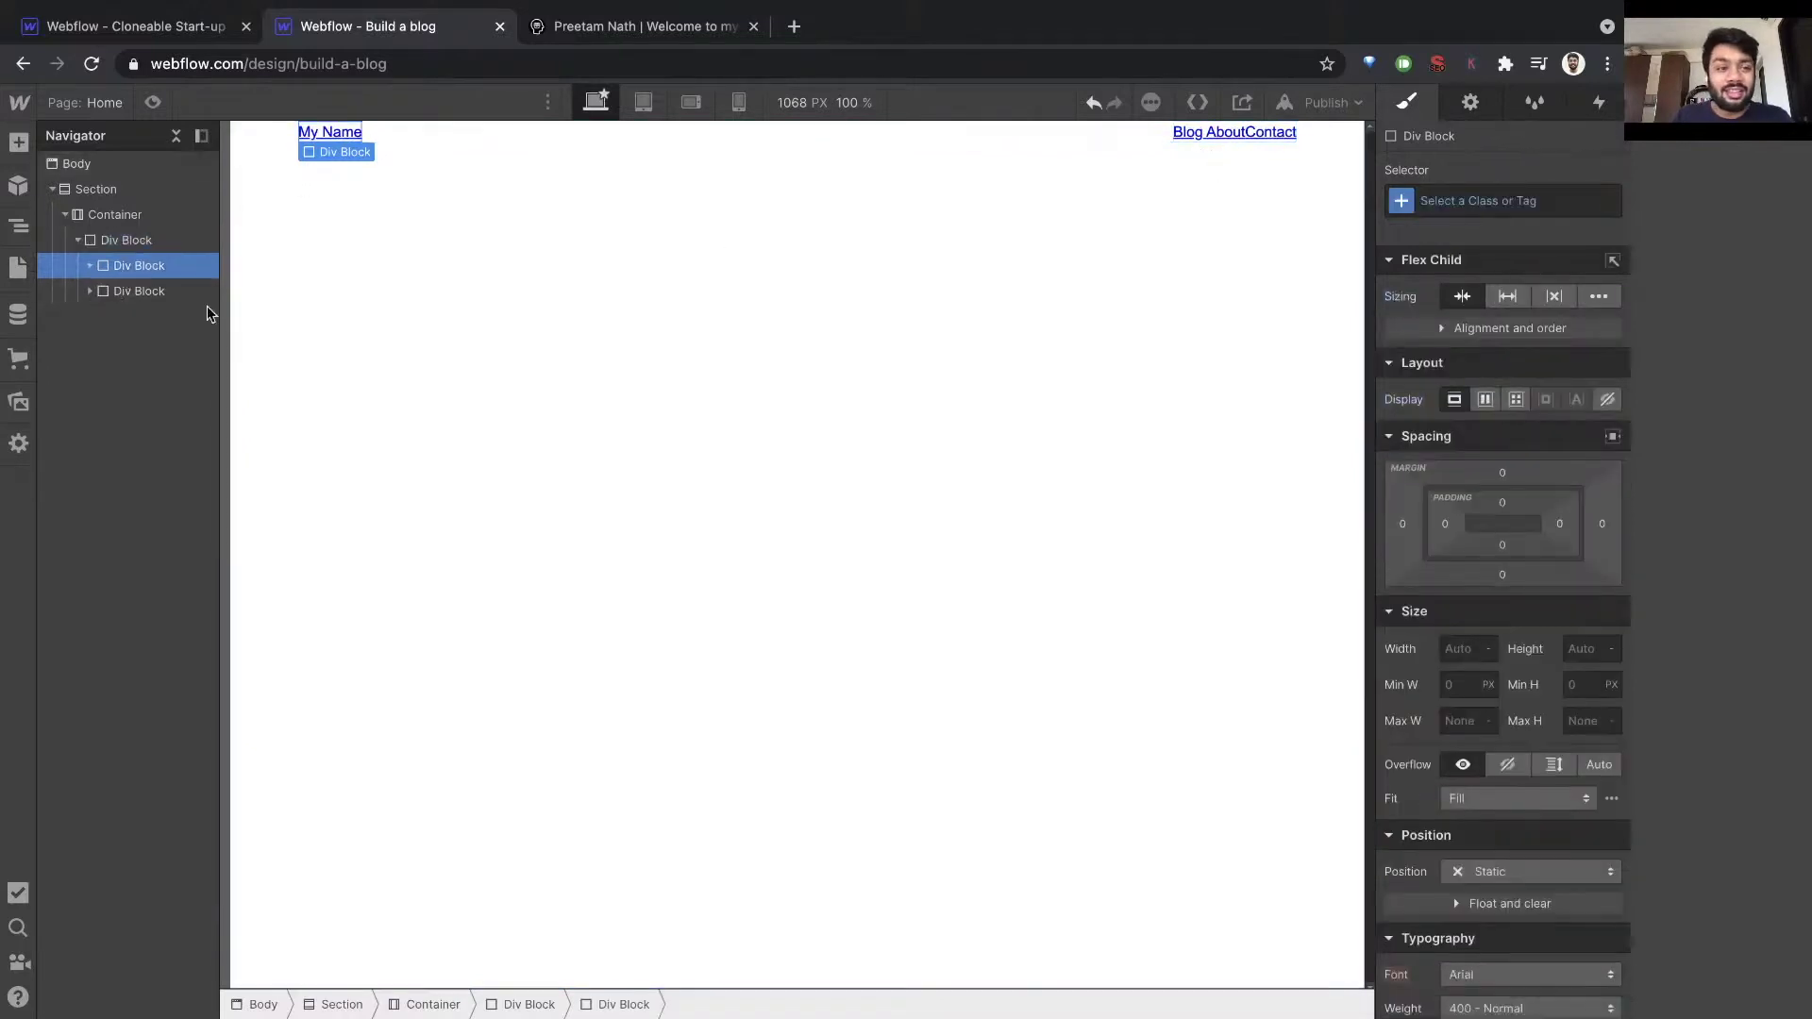
{"action": "left_click", "coordinate": [1500, 197]}
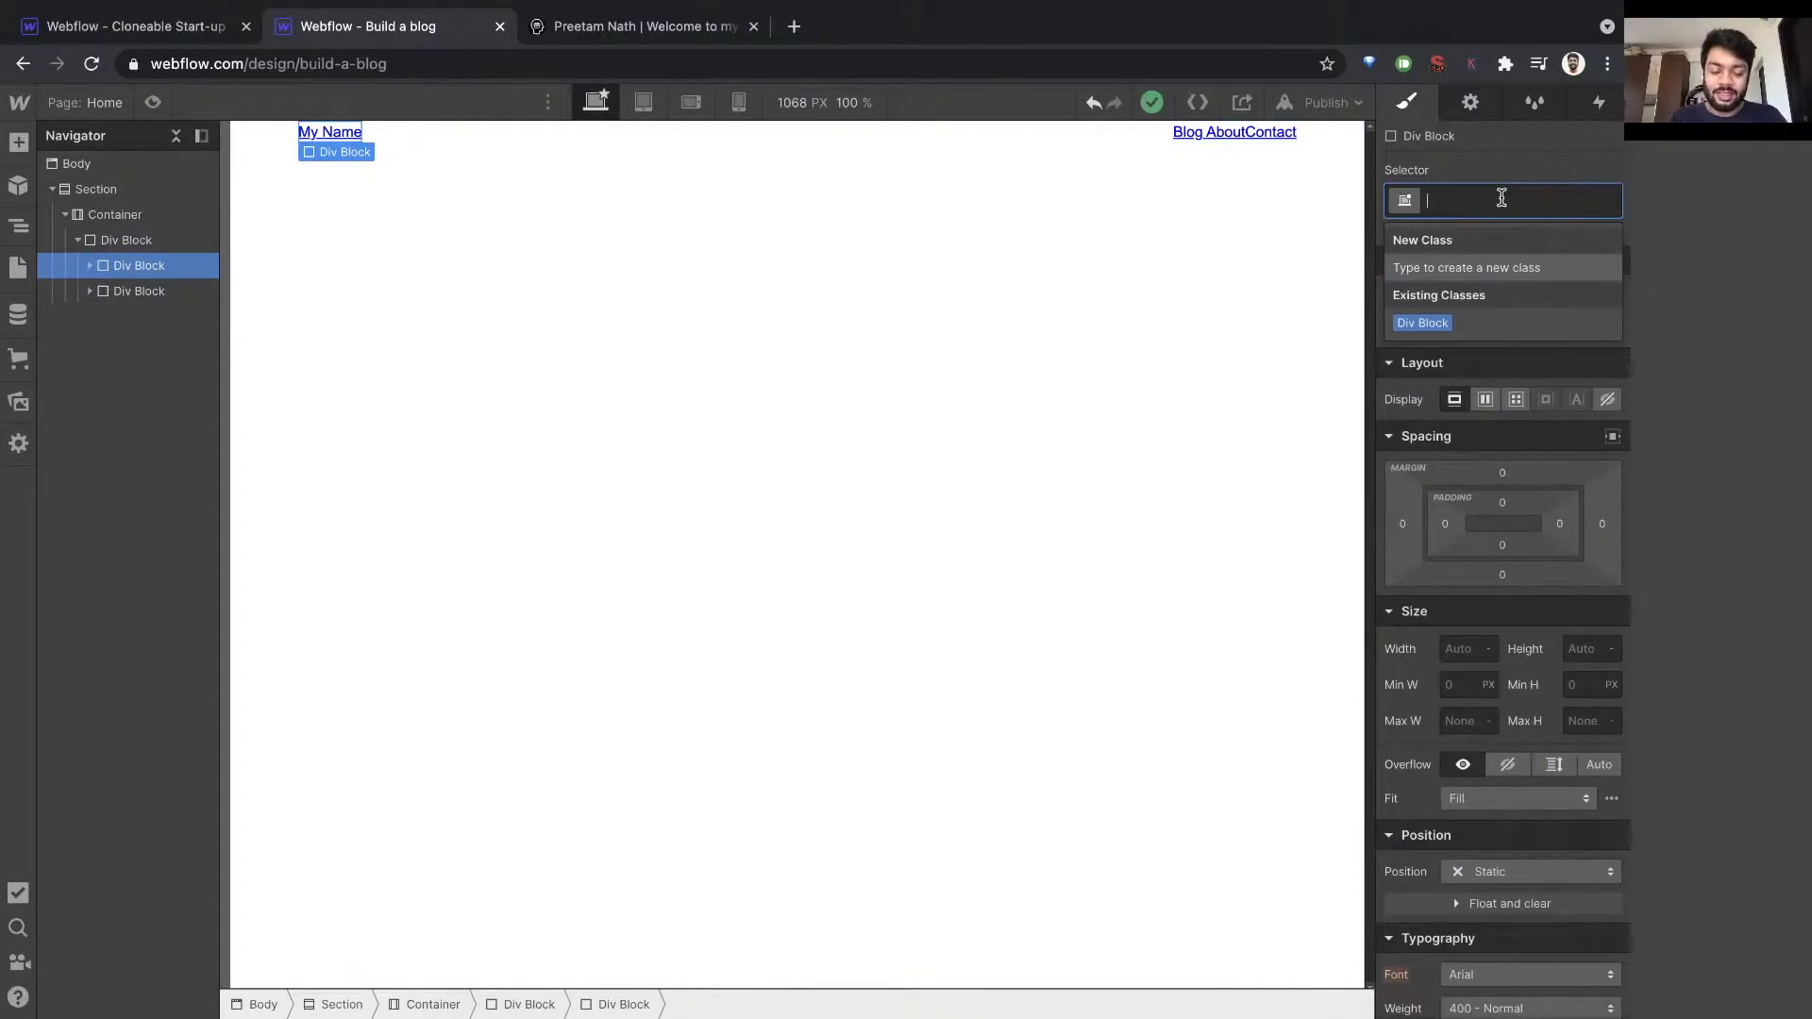
{"action": "type", "text": "Brand Link"}
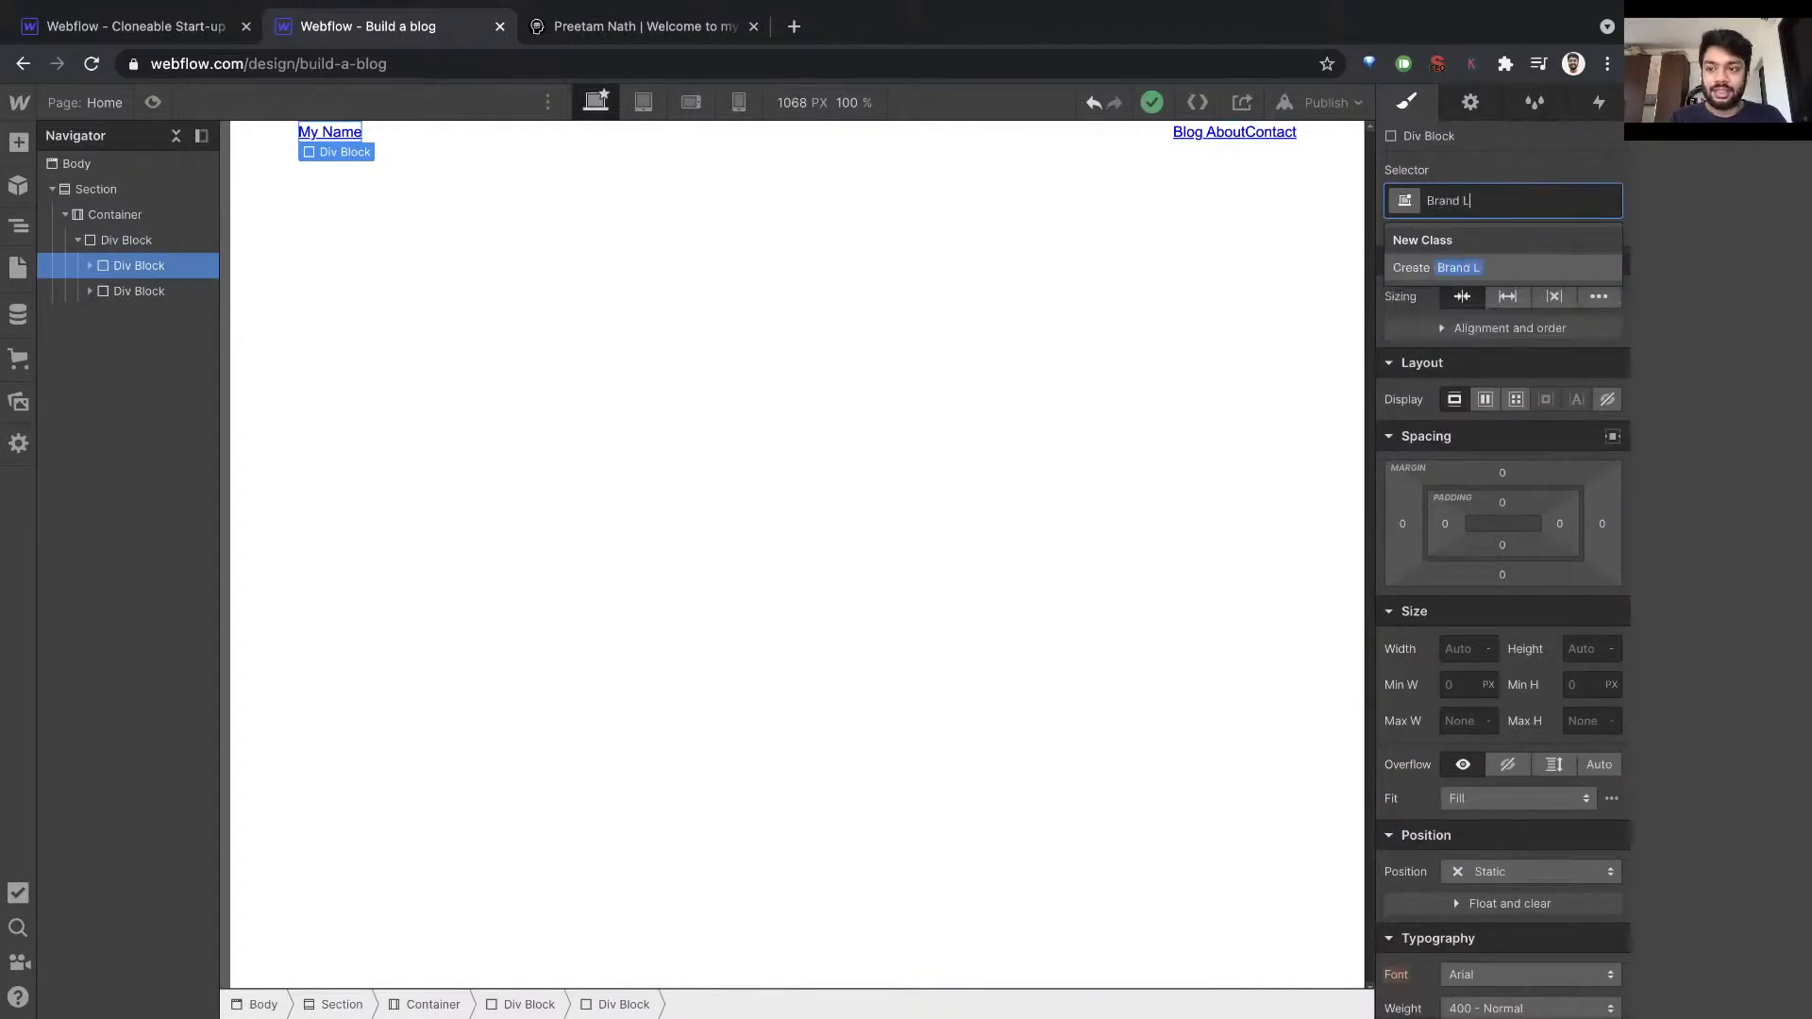
{"action": "key", "text": "Return"}
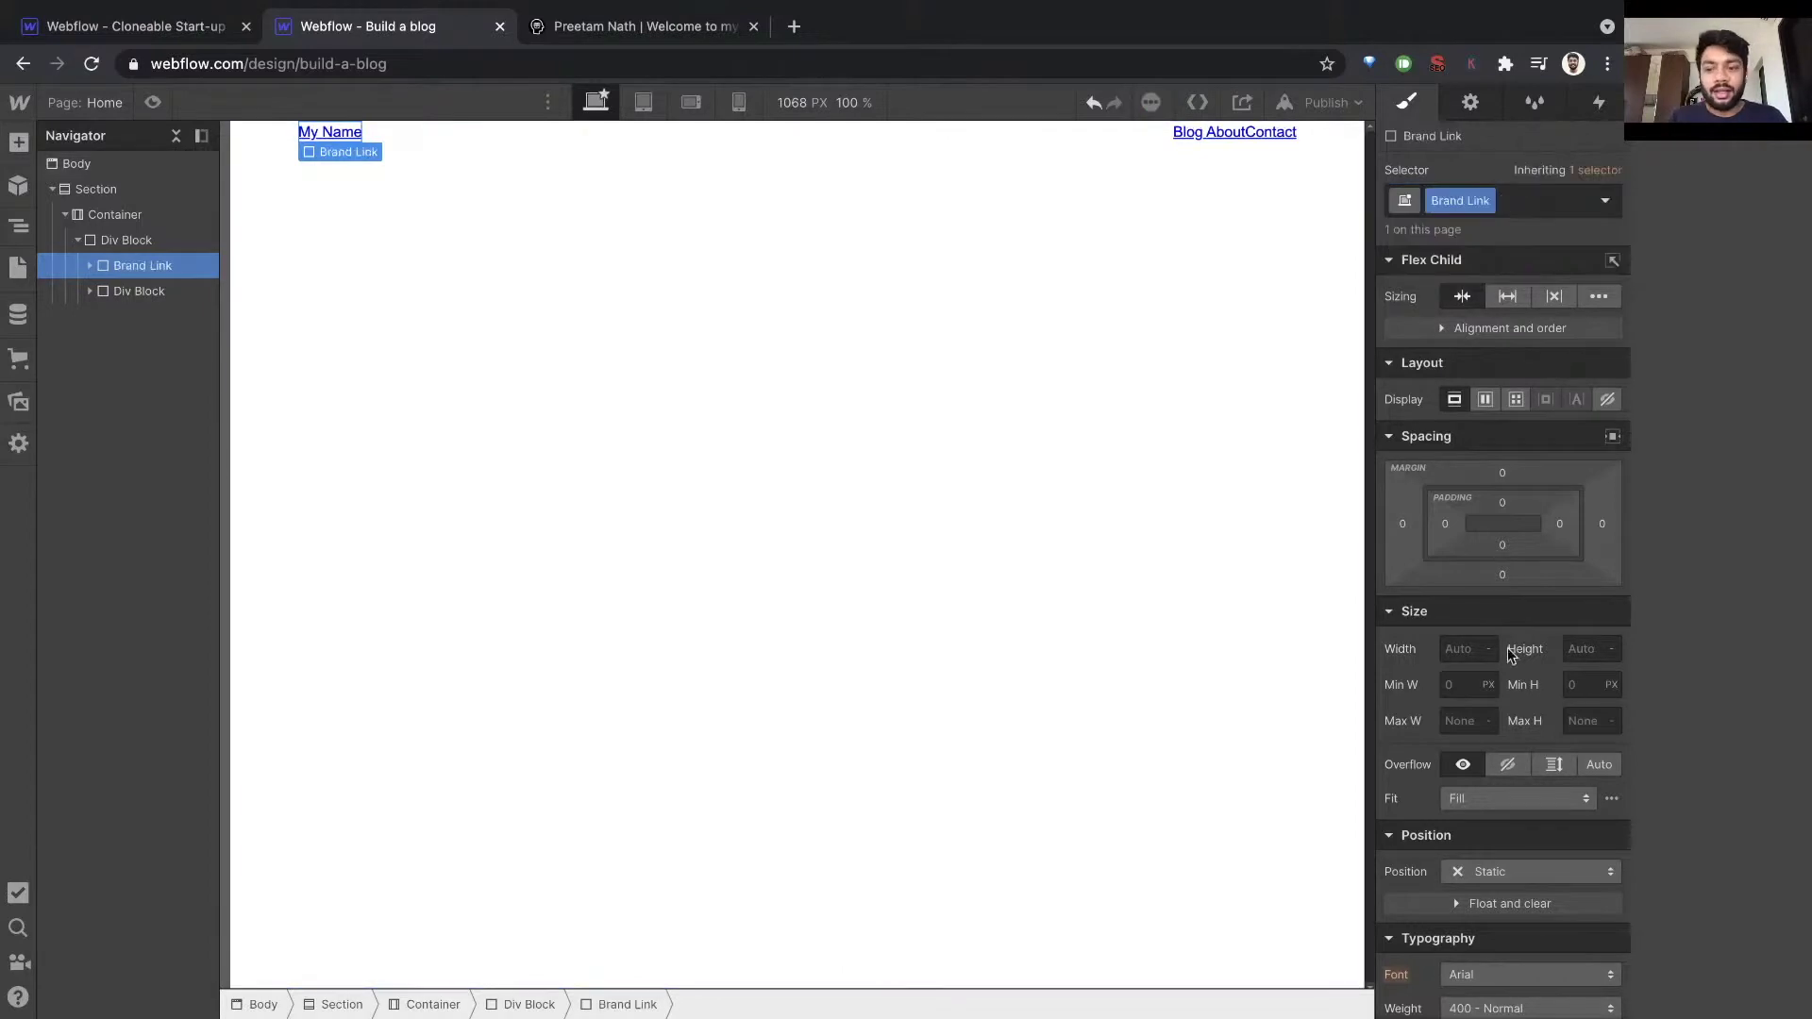
{"action": "scroll", "coordinate": [1469, 635], "scroll_direction": "down", "scroll_amount": 5}
{"action": "left_click", "coordinate": [1485, 522]}
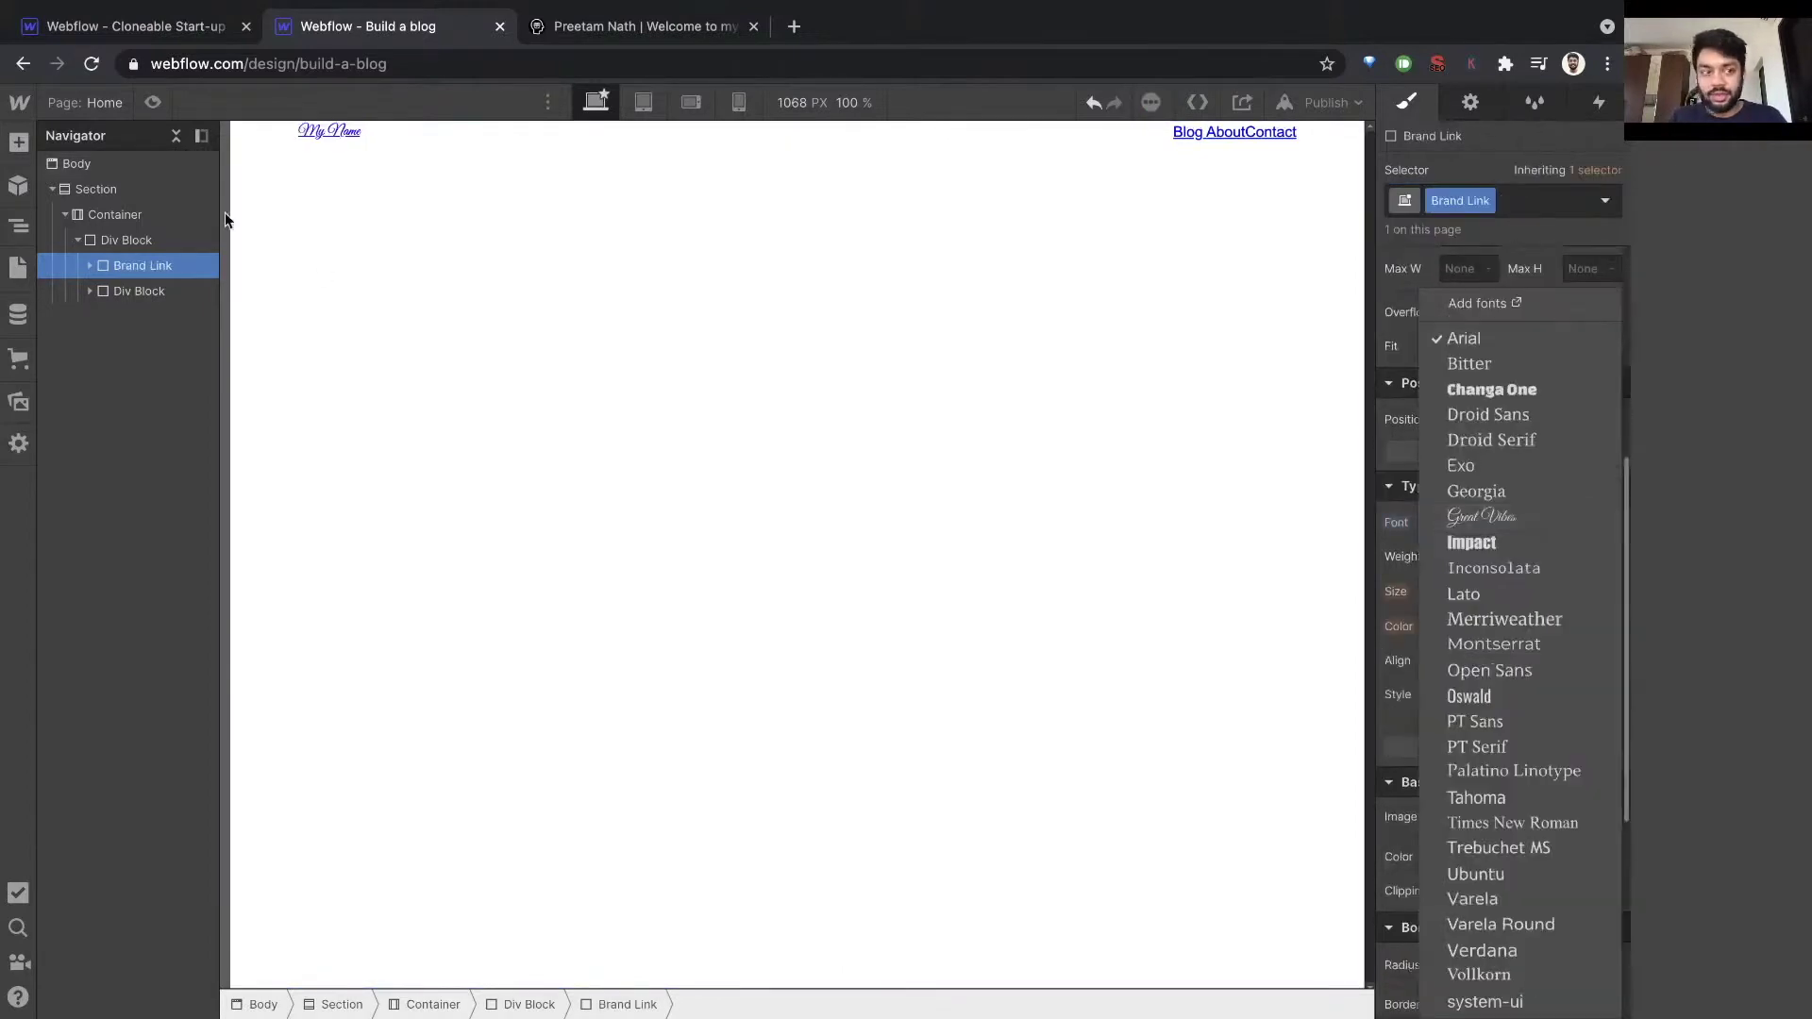
{"action": "key", "text": "Escape"}
Set the font of the Body element to Open Sans.
{"action": "left_click", "coordinate": [1492, 423]}
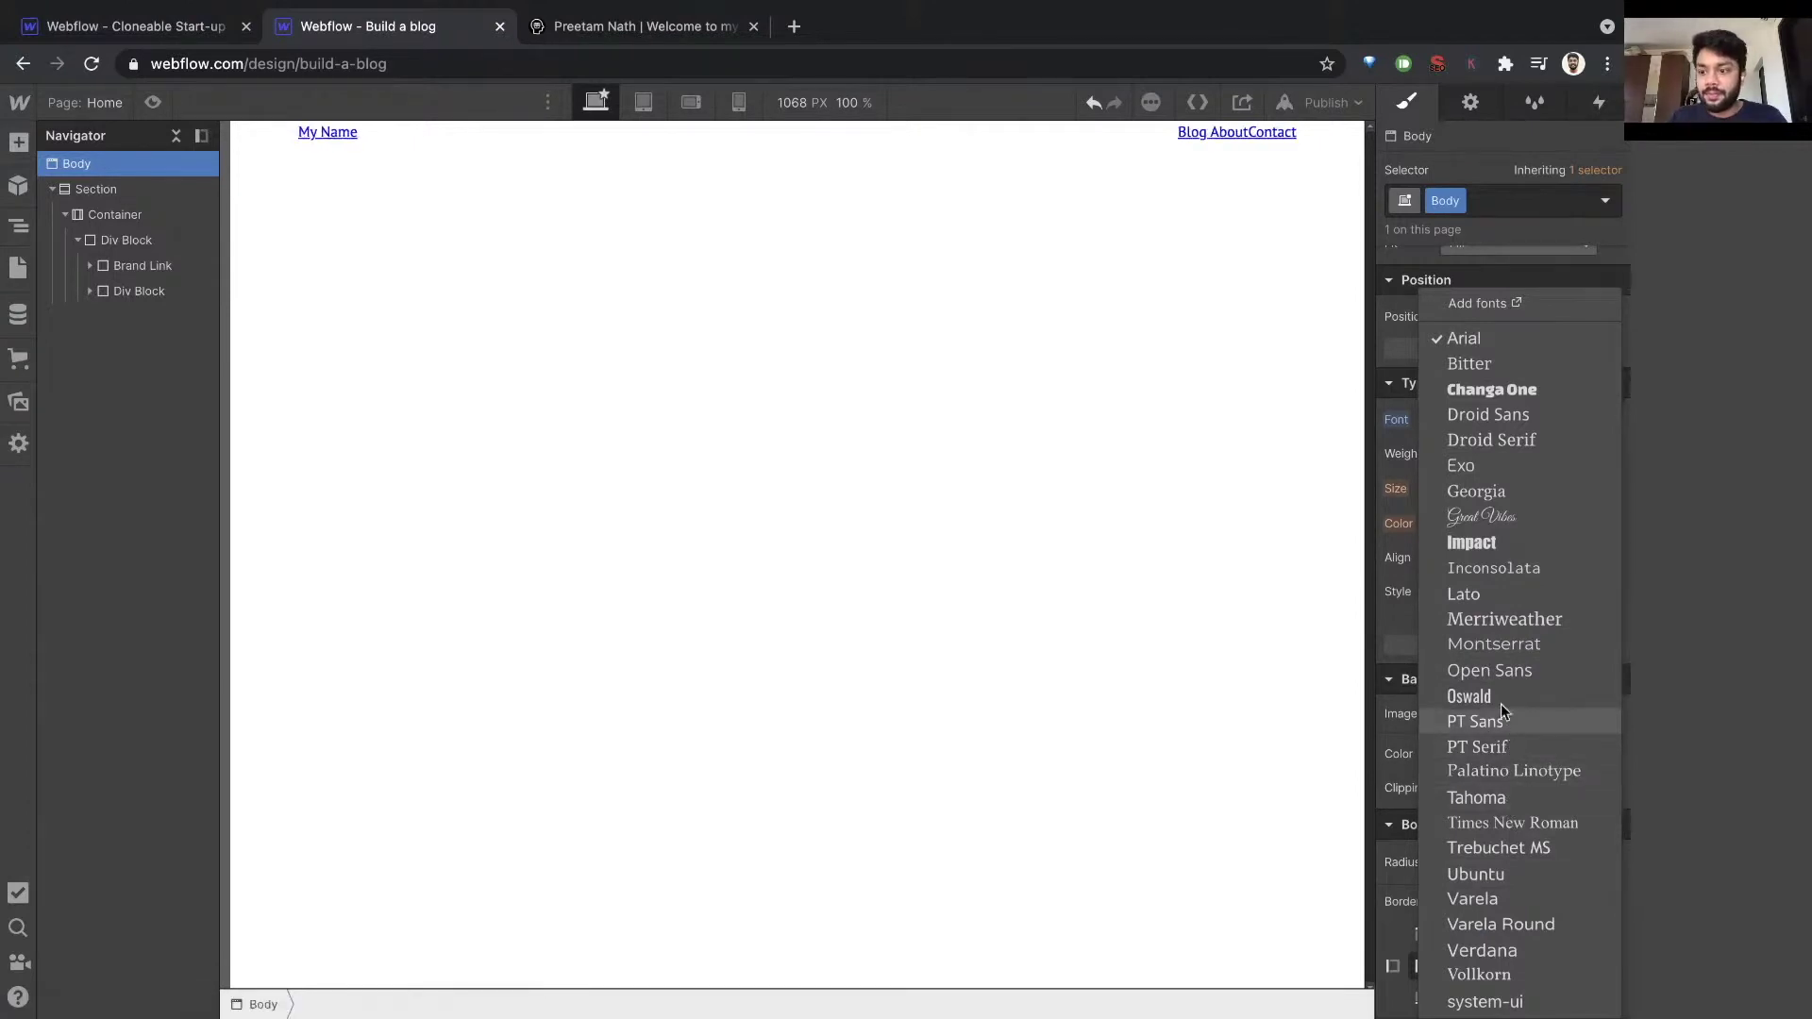
{"action": "left_click", "coordinate": [1500, 666]}
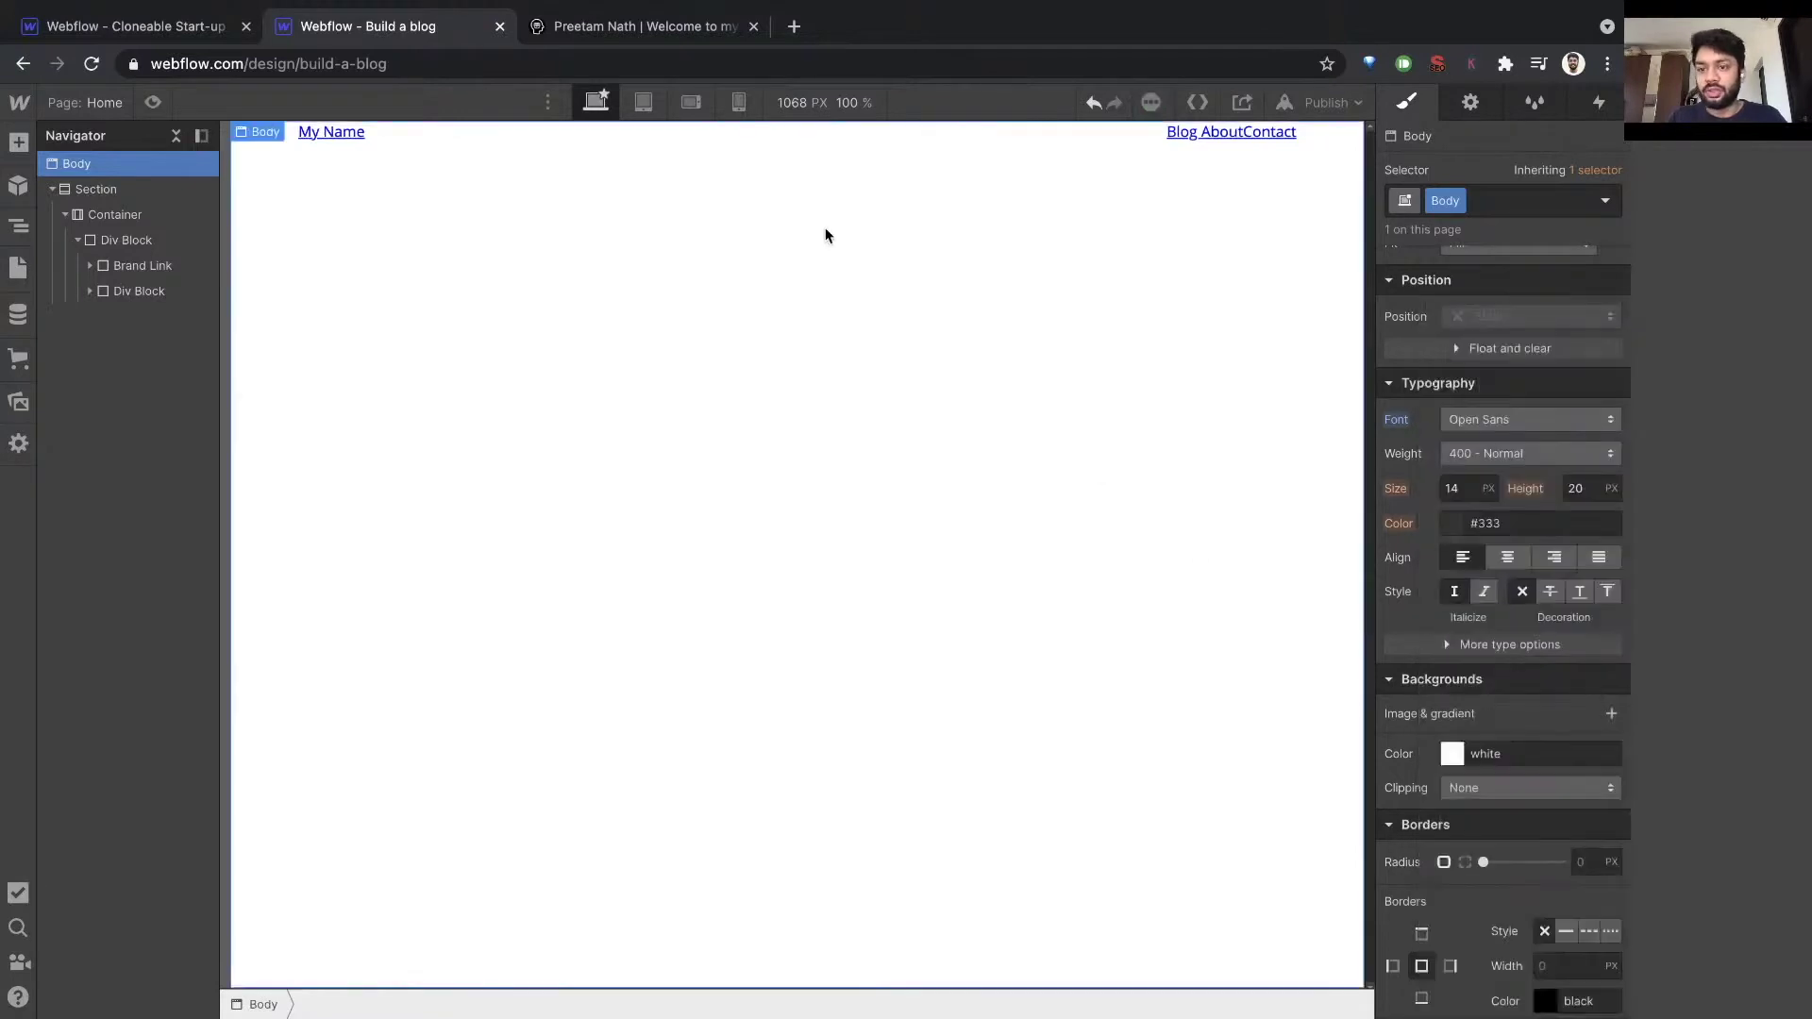
Remove the Brand Link class from the div block that wraps the "My Name" link.
{"action": "left_click", "coordinate": [345, 131]}
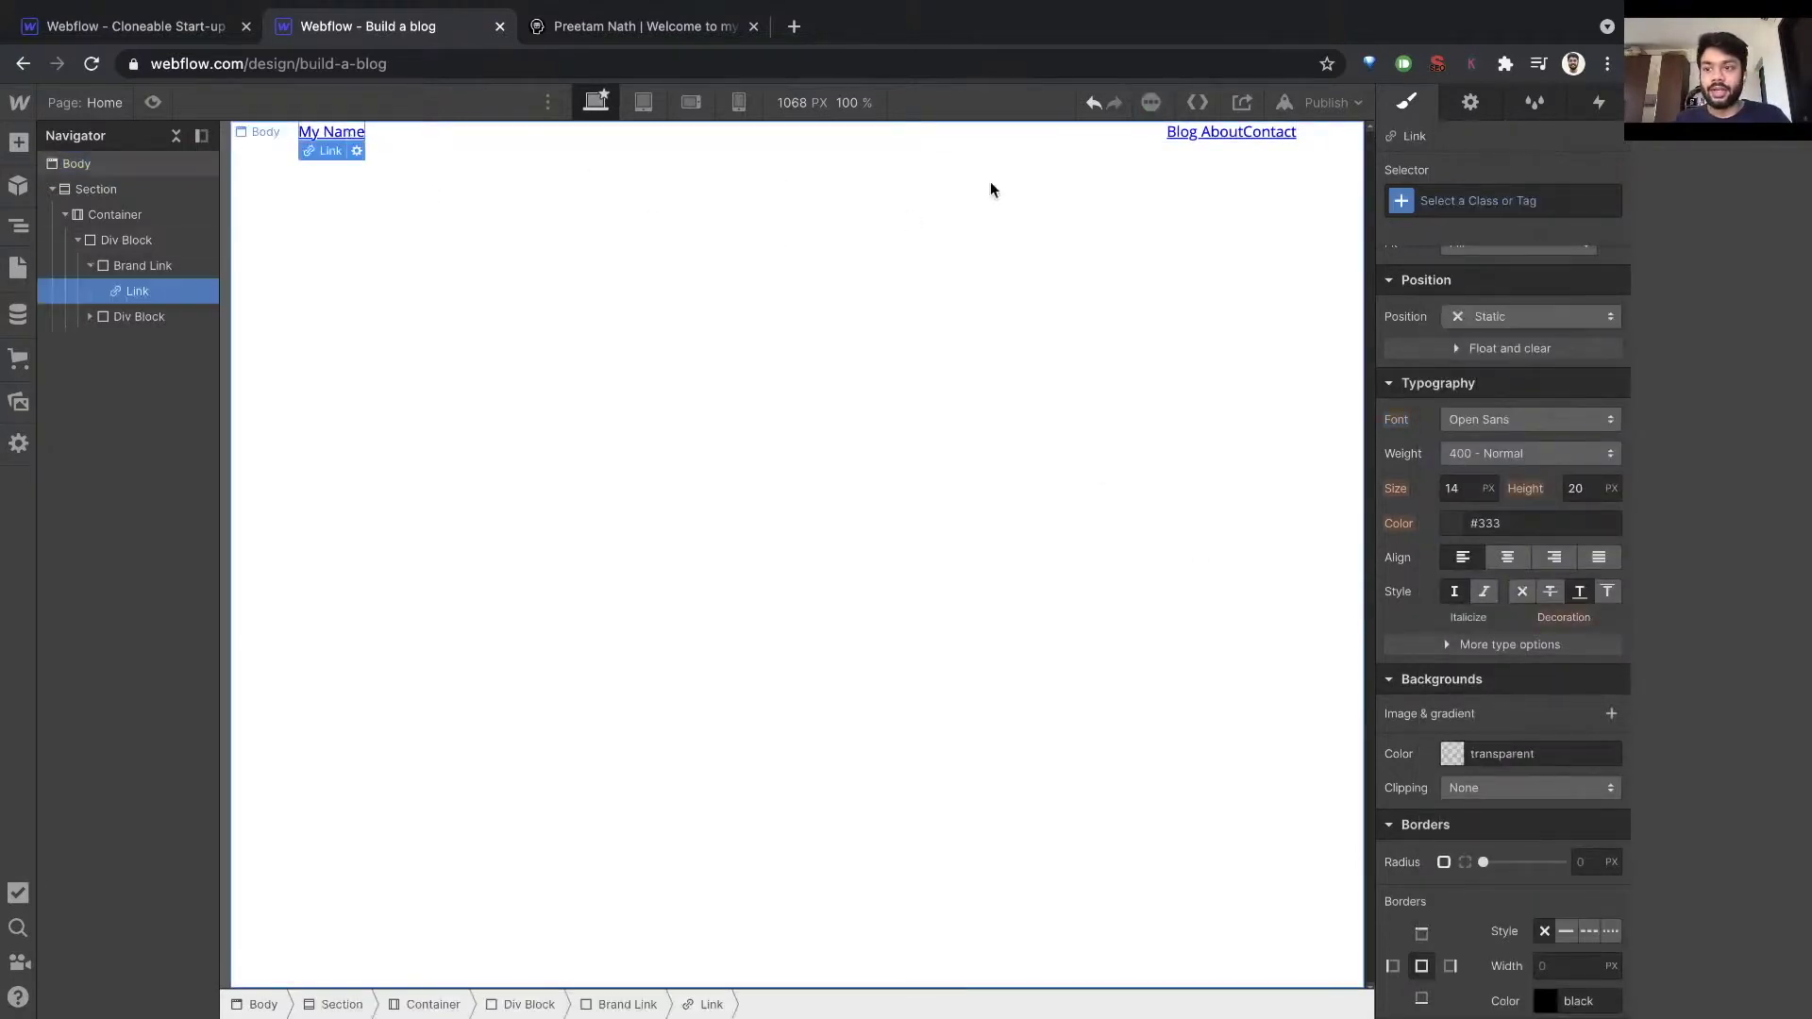
{"action": "left_click", "coordinate": [146, 266]}
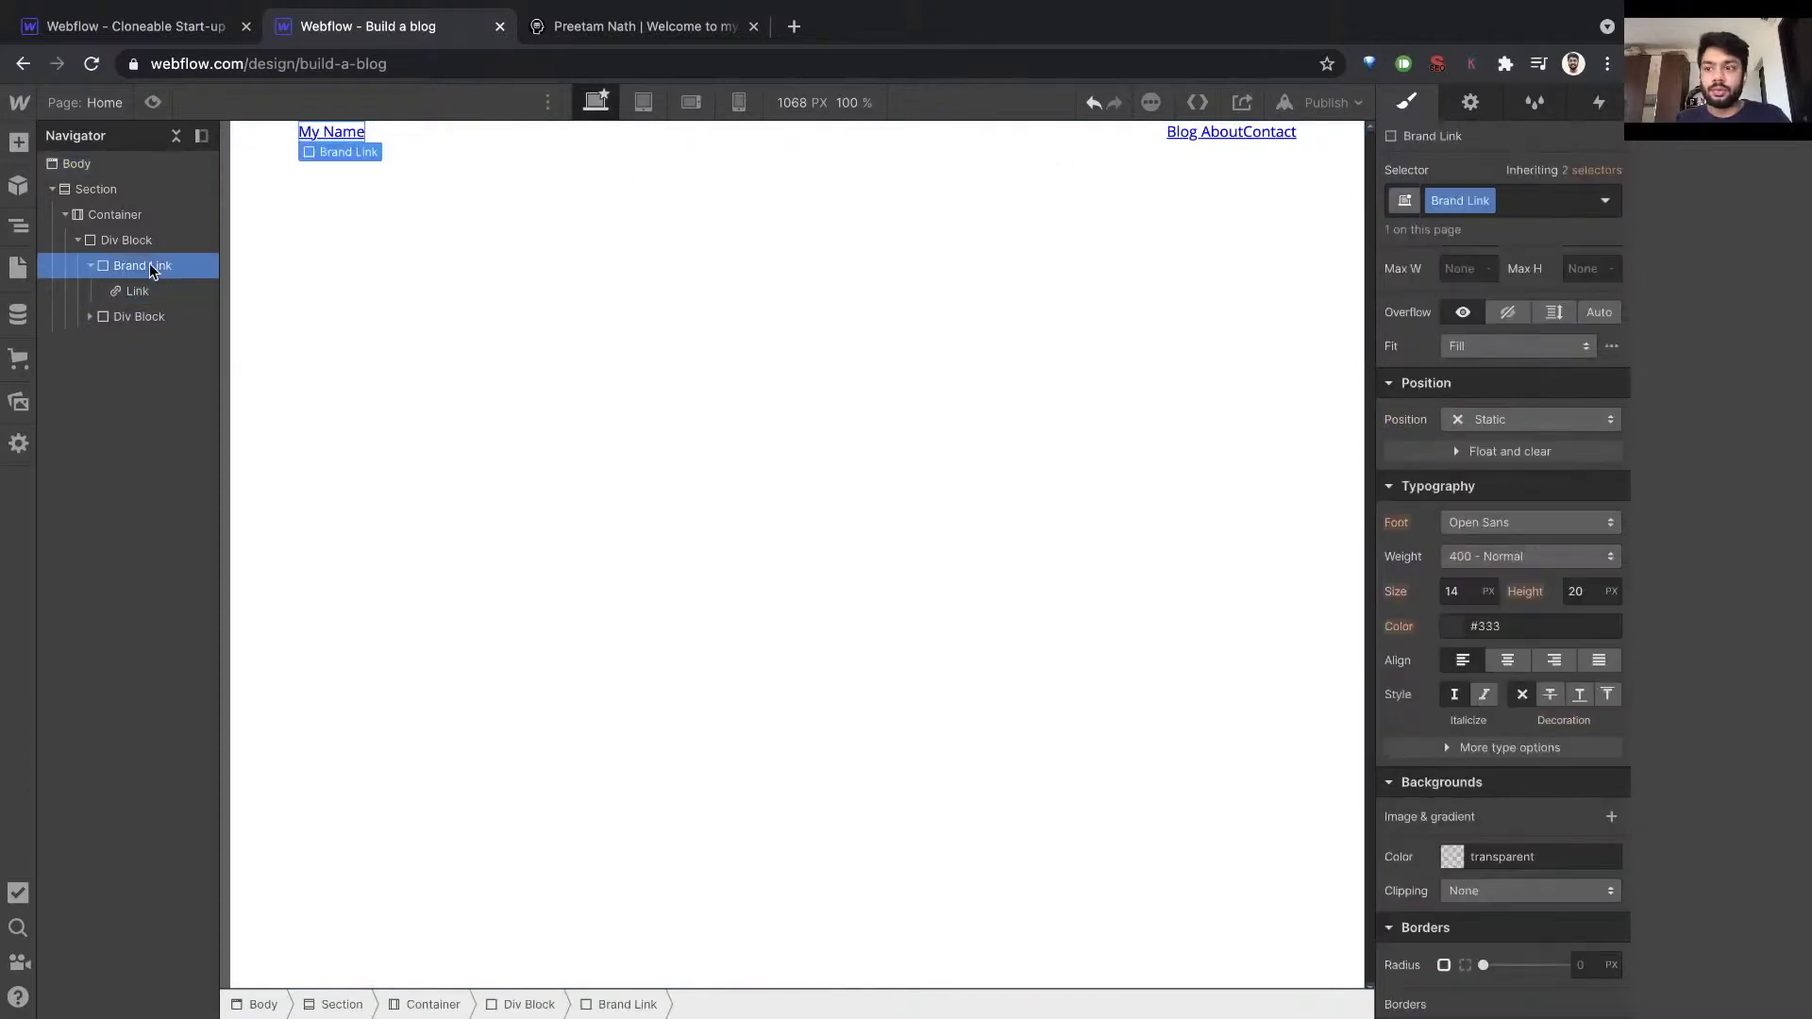
{"action": "left_click", "coordinate": [1541, 198]}
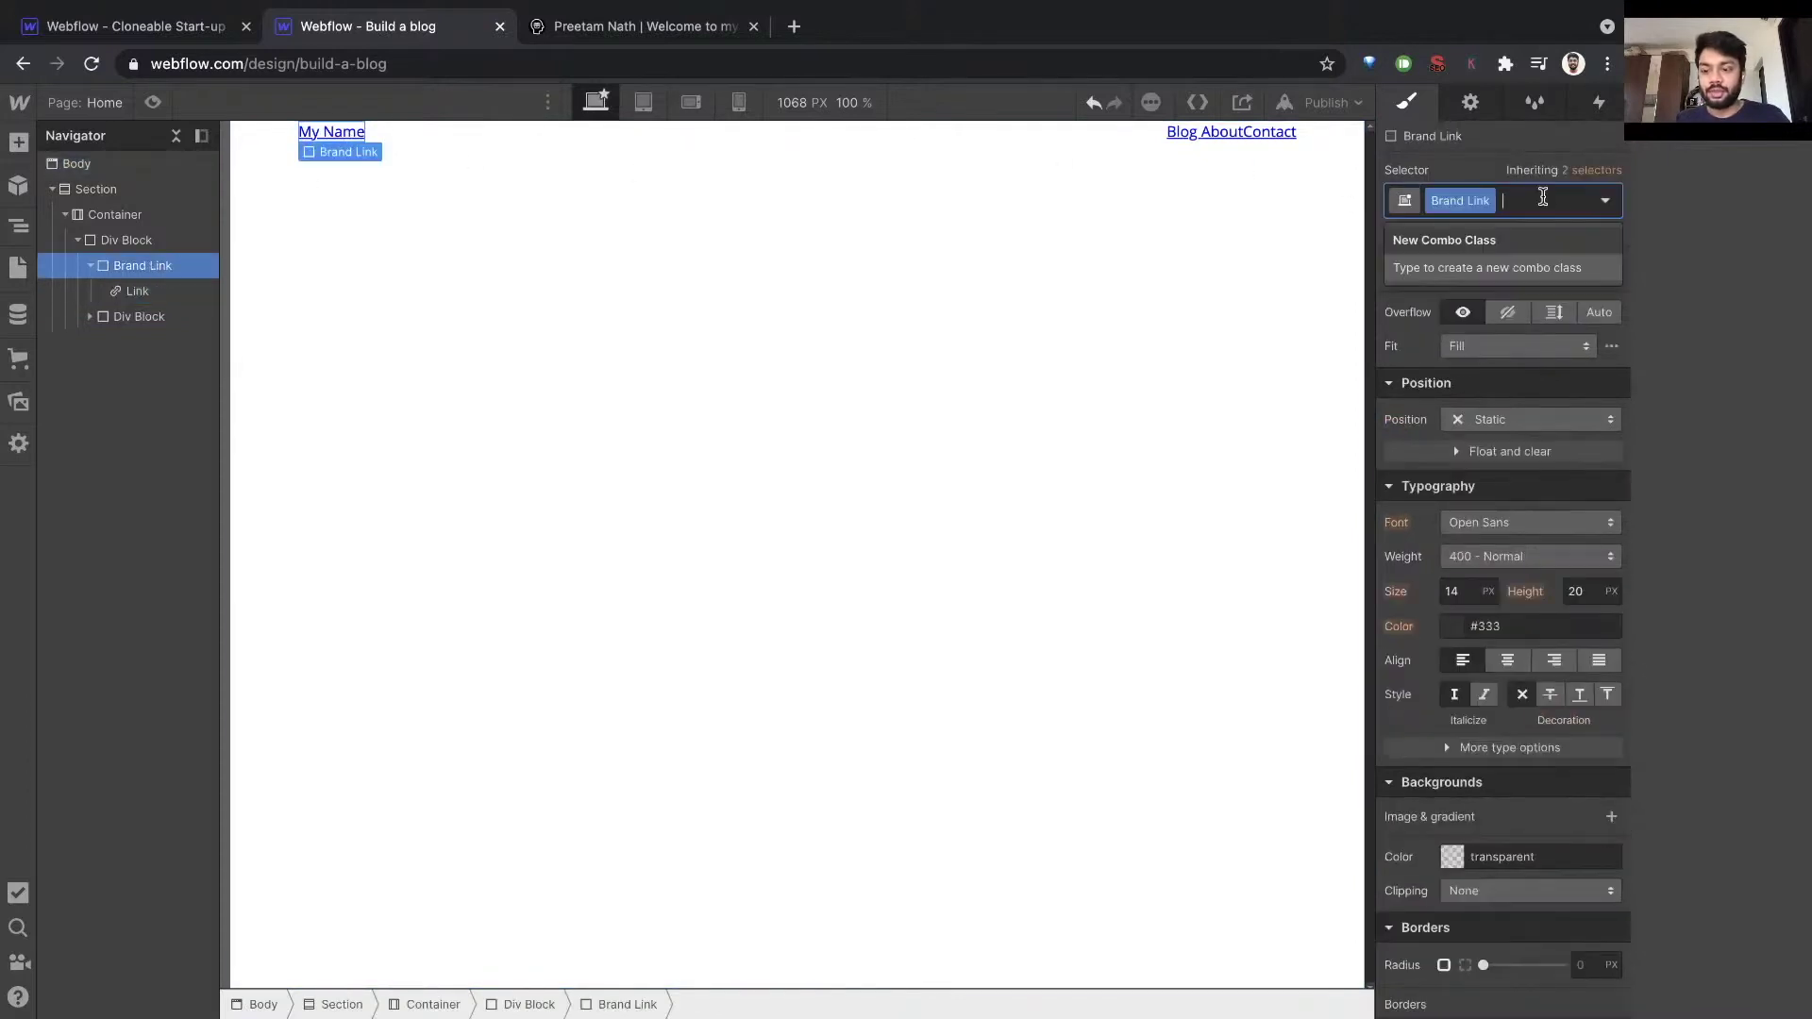
{"action": "key", "text": "BackSpace"}
Create a class named "Nav Link" on the Blog link.
{"action": "left_click", "coordinate": [138, 293]}
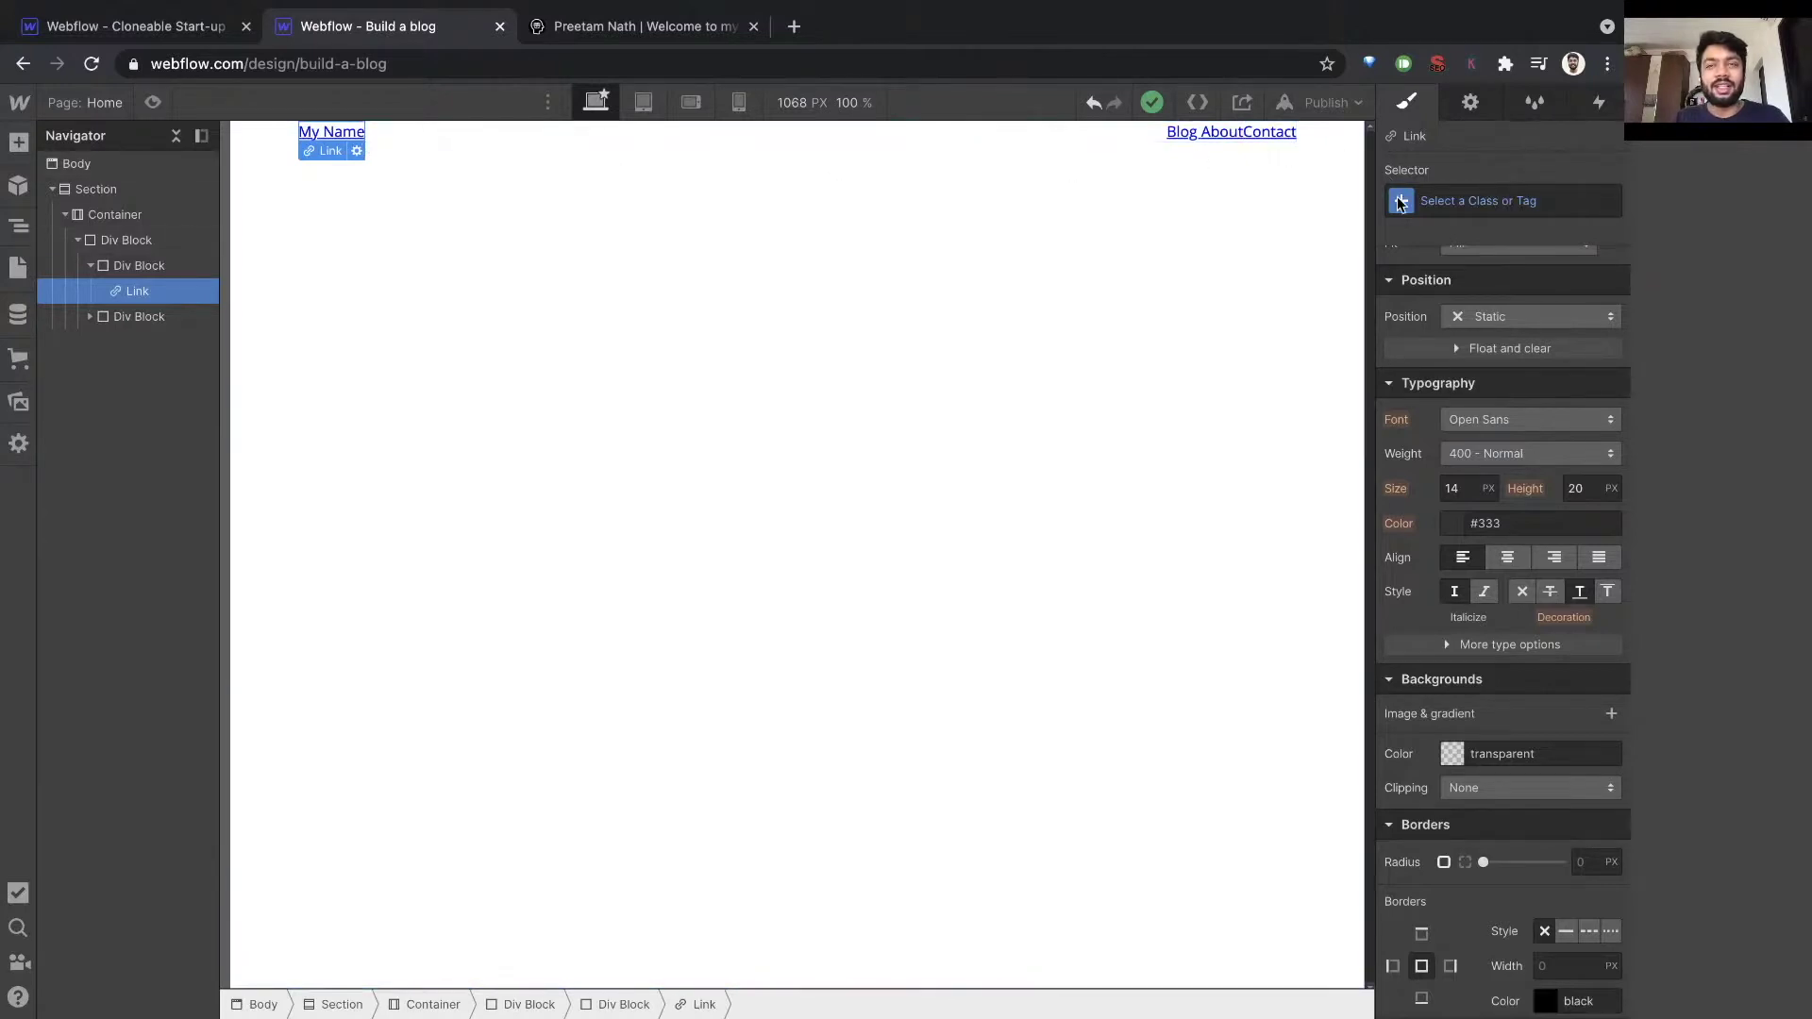
{"action": "left_click", "coordinate": [1457, 197]}
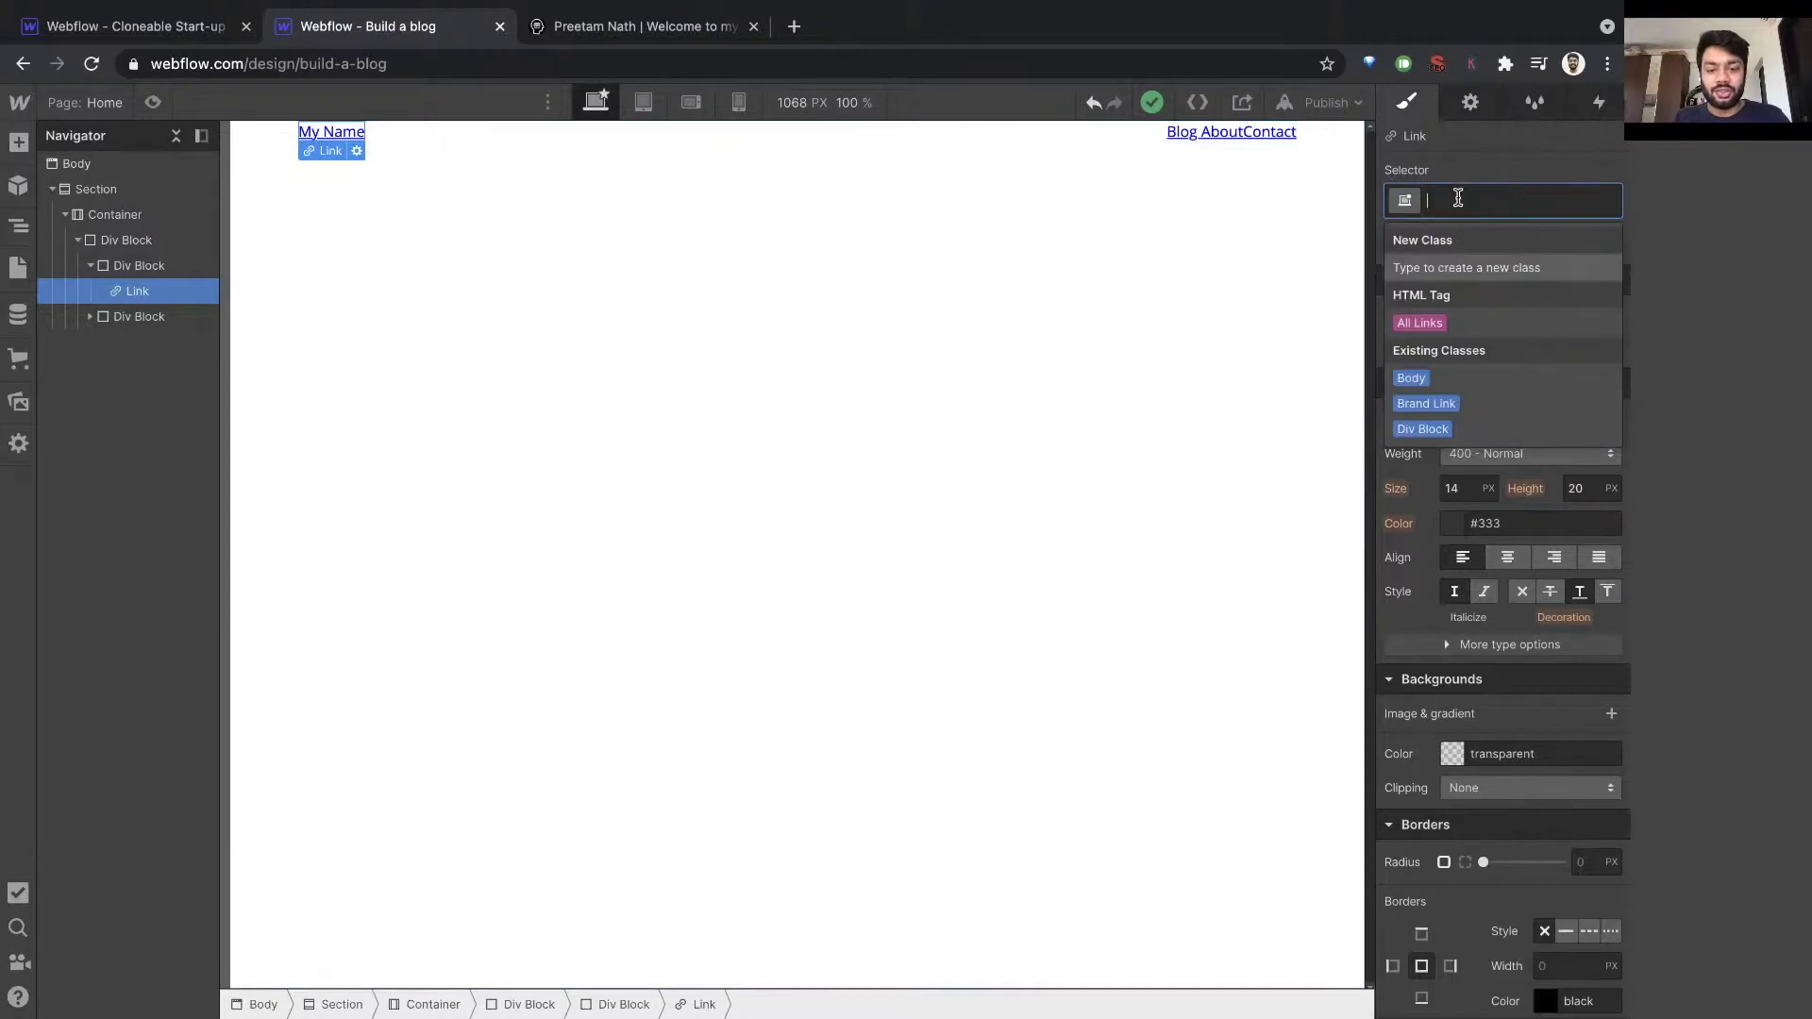
{"action": "left_click", "coordinate": [1182, 131]}
{"action": "left_click", "coordinate": [1460, 192]}
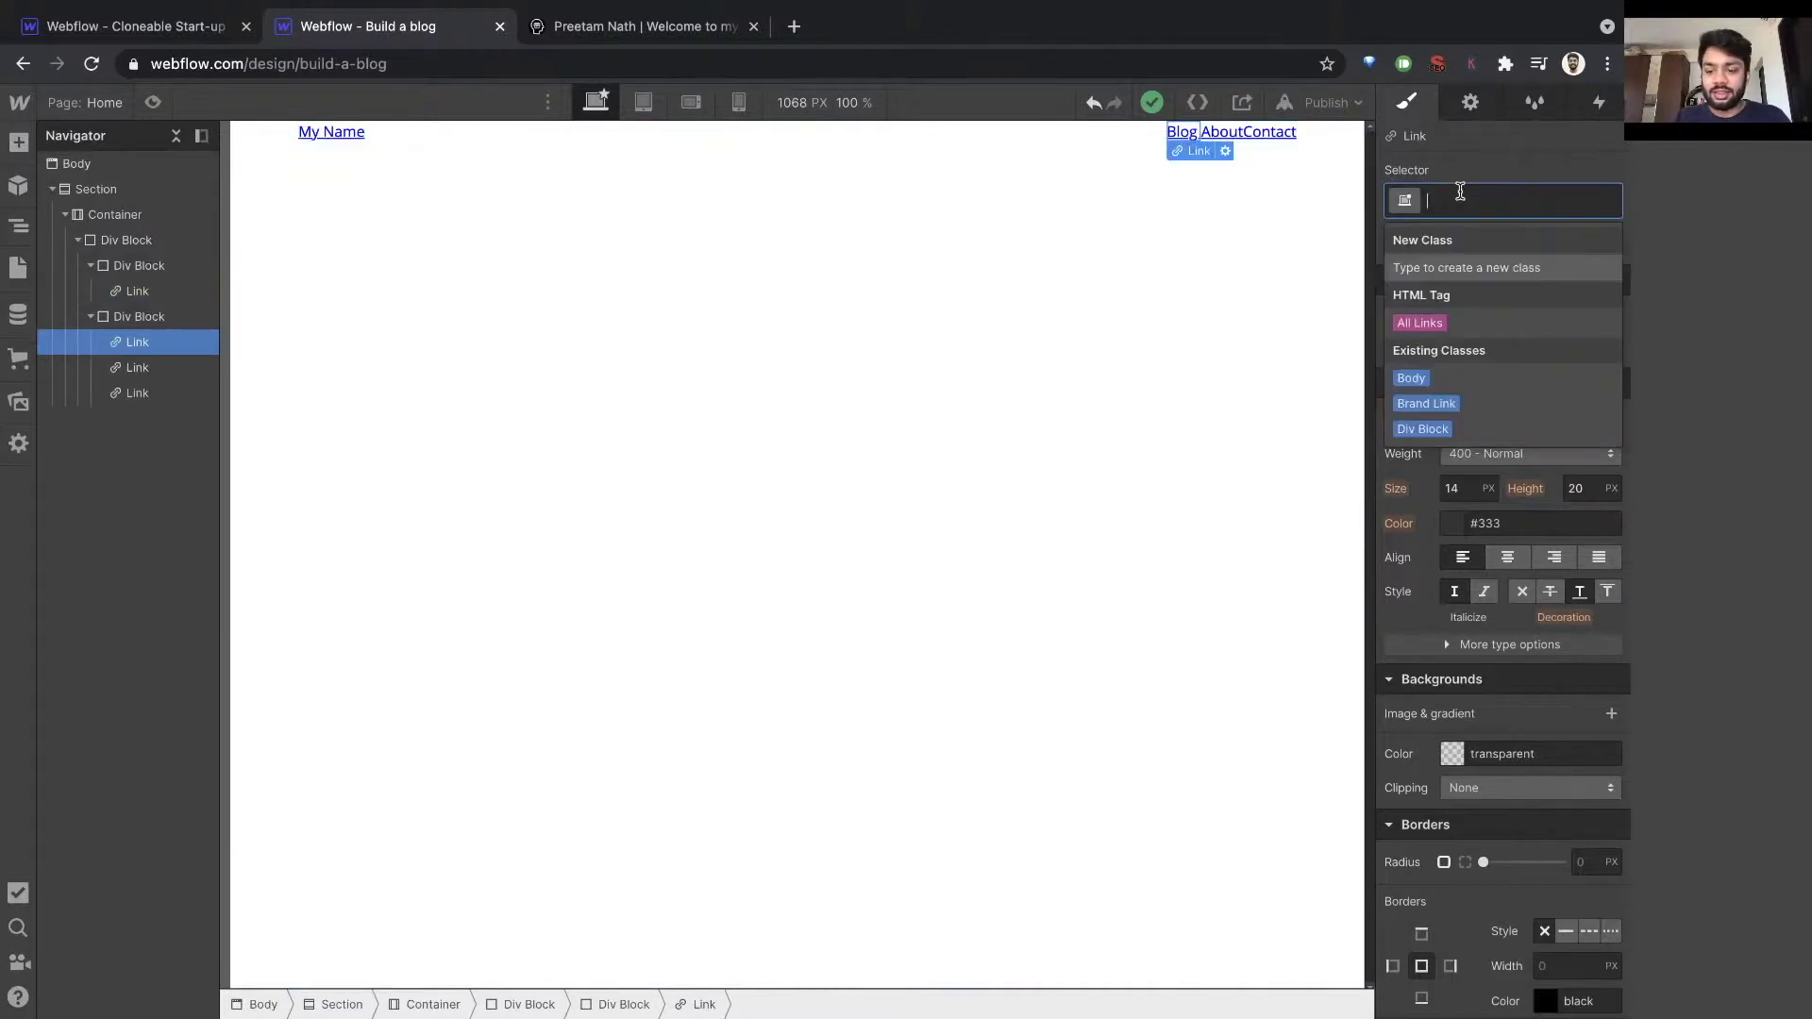
{"action": "type", "text": "Nav Link"}
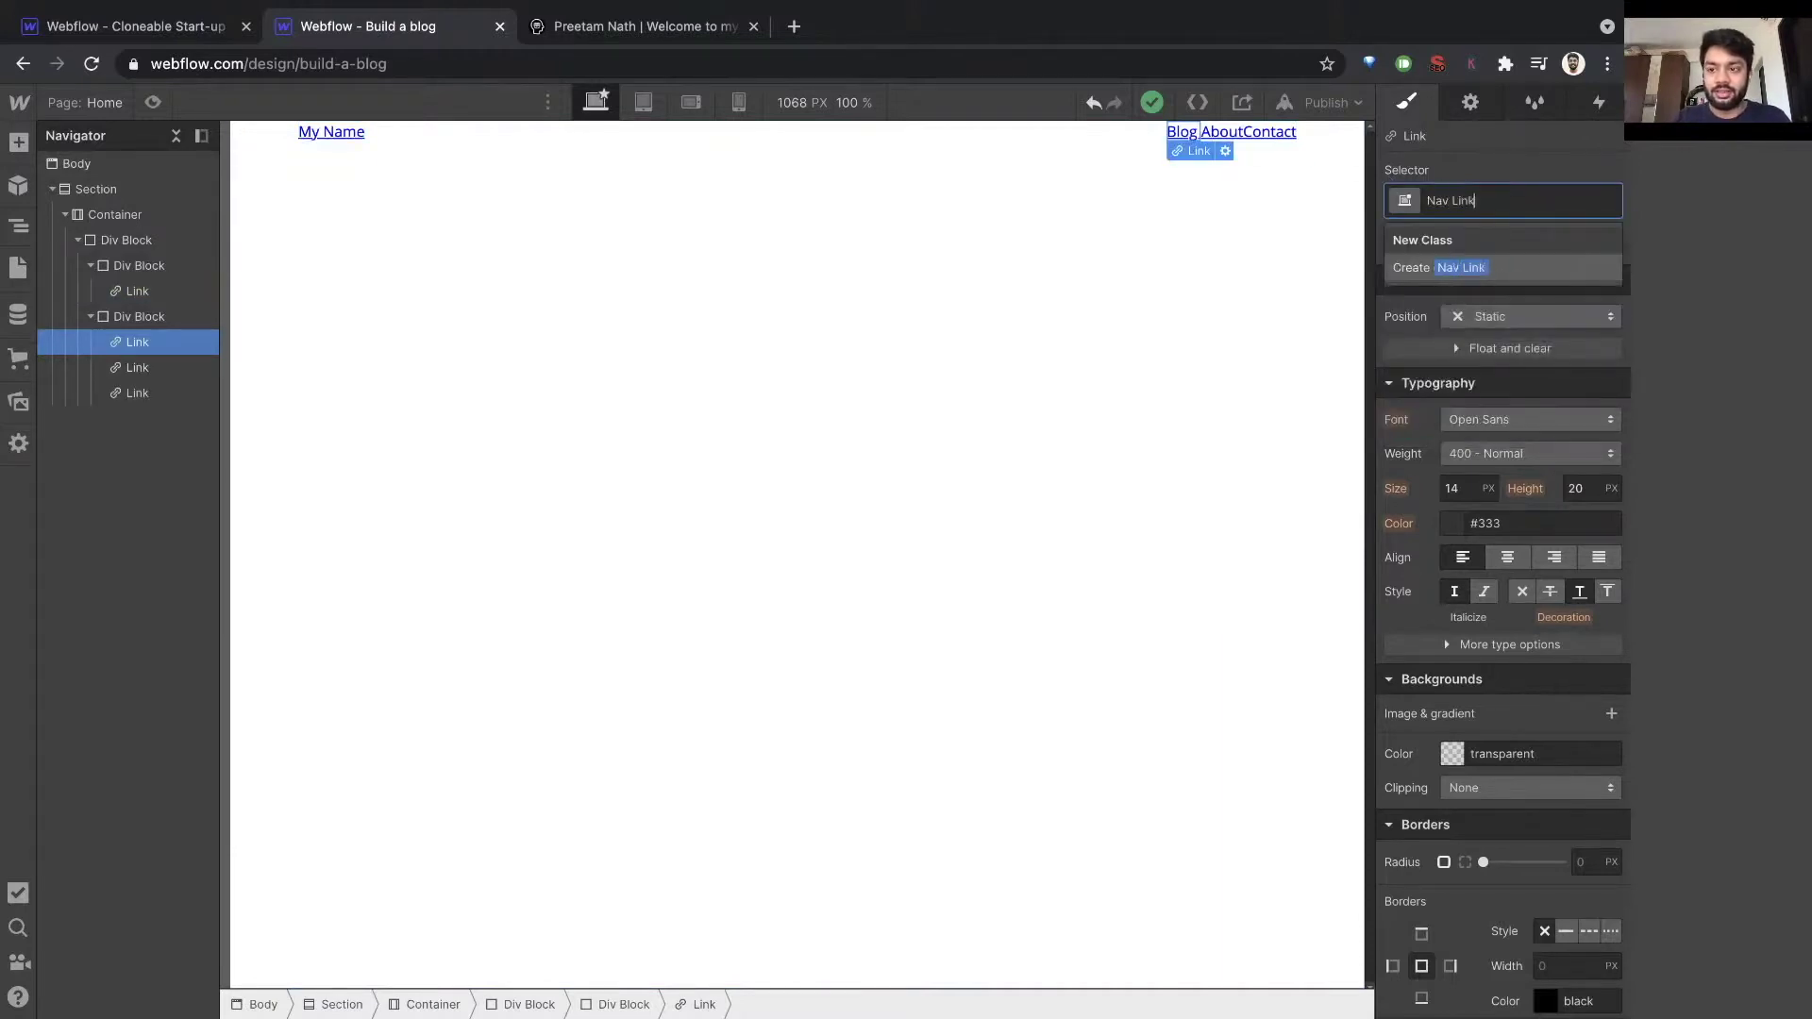
{"action": "key", "text": "Return"}
Apply the existing Nav Link class to the About and Contact links.
{"action": "left_click", "coordinate": [1221, 132]}
{"action": "left_click", "coordinate": [1479, 193]}
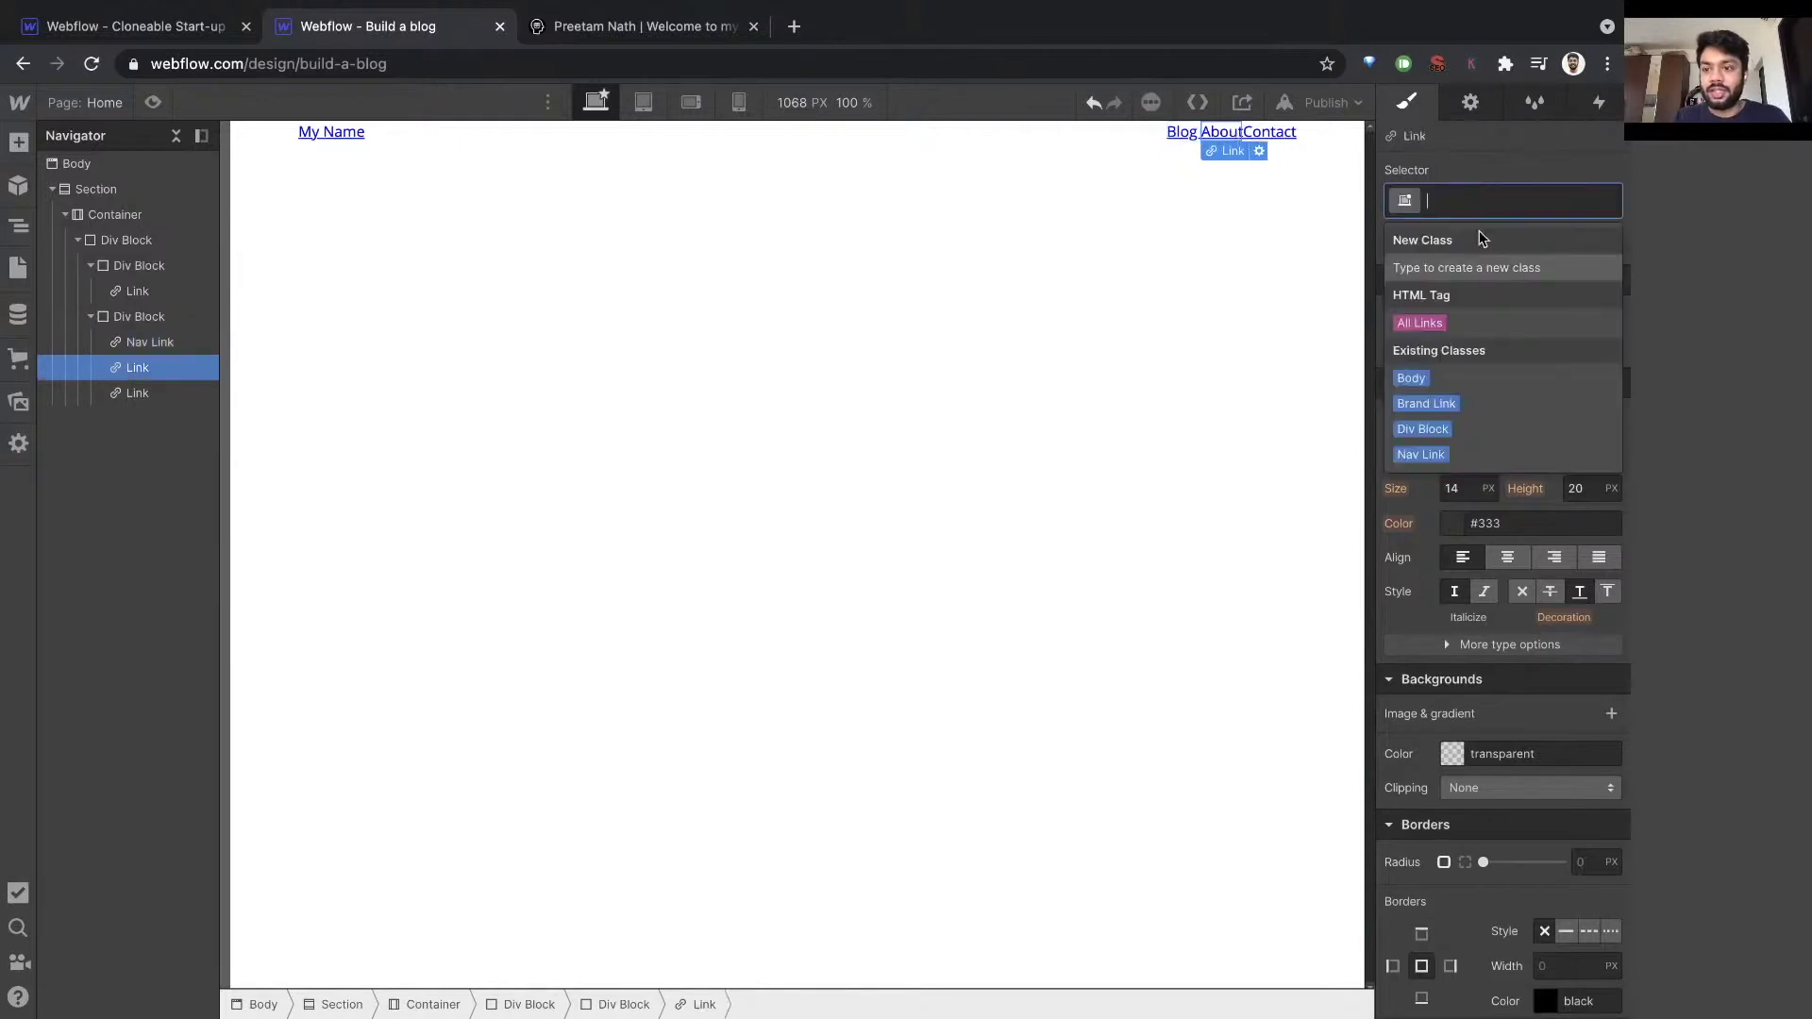
{"action": "left_click", "coordinate": [1425, 454]}
{"action": "left_click", "coordinate": [1270, 132]}
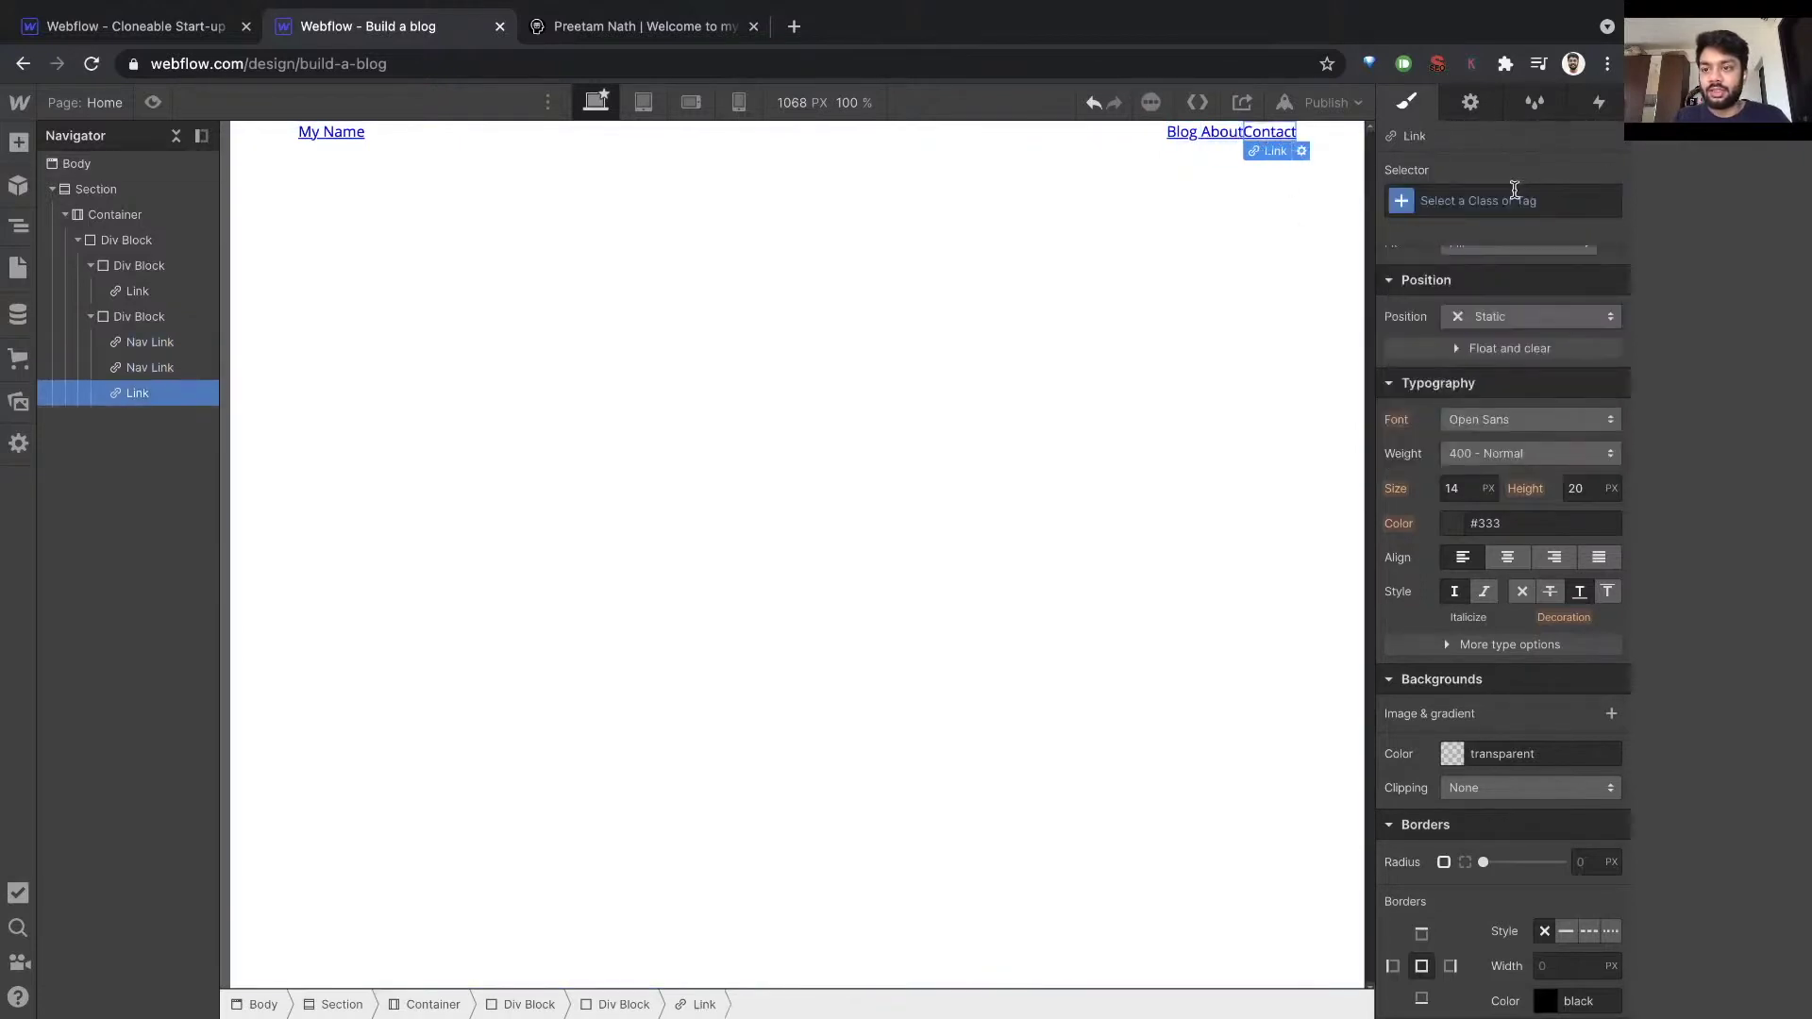
{"action": "left_click", "coordinate": [1514, 197]}
{"action": "left_click", "coordinate": [1460, 453]}
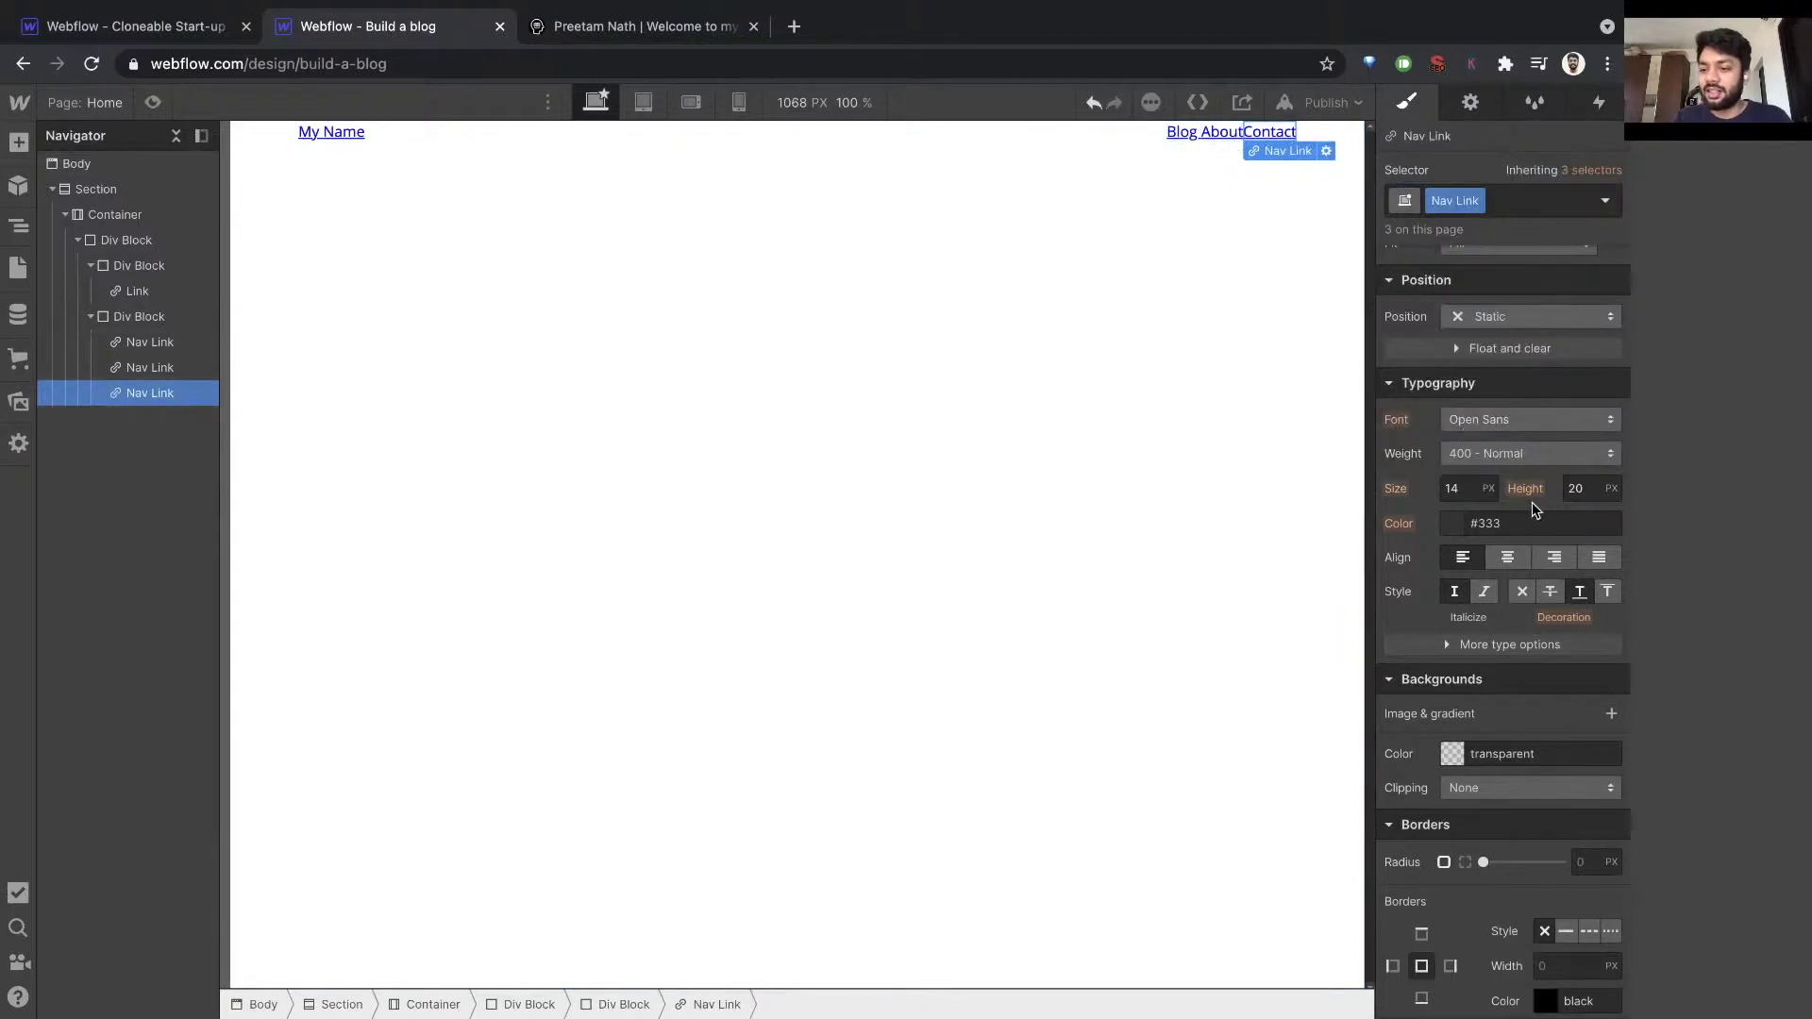
Set the text colour of the Nav Link class to the near-black #111111.
{"action": "scroll", "coordinate": [1491, 368], "scroll_direction": "up", "scroll_amount": 5}
{"action": "scroll", "coordinate": [1496, 453], "scroll_direction": "down", "scroll_amount": 3}
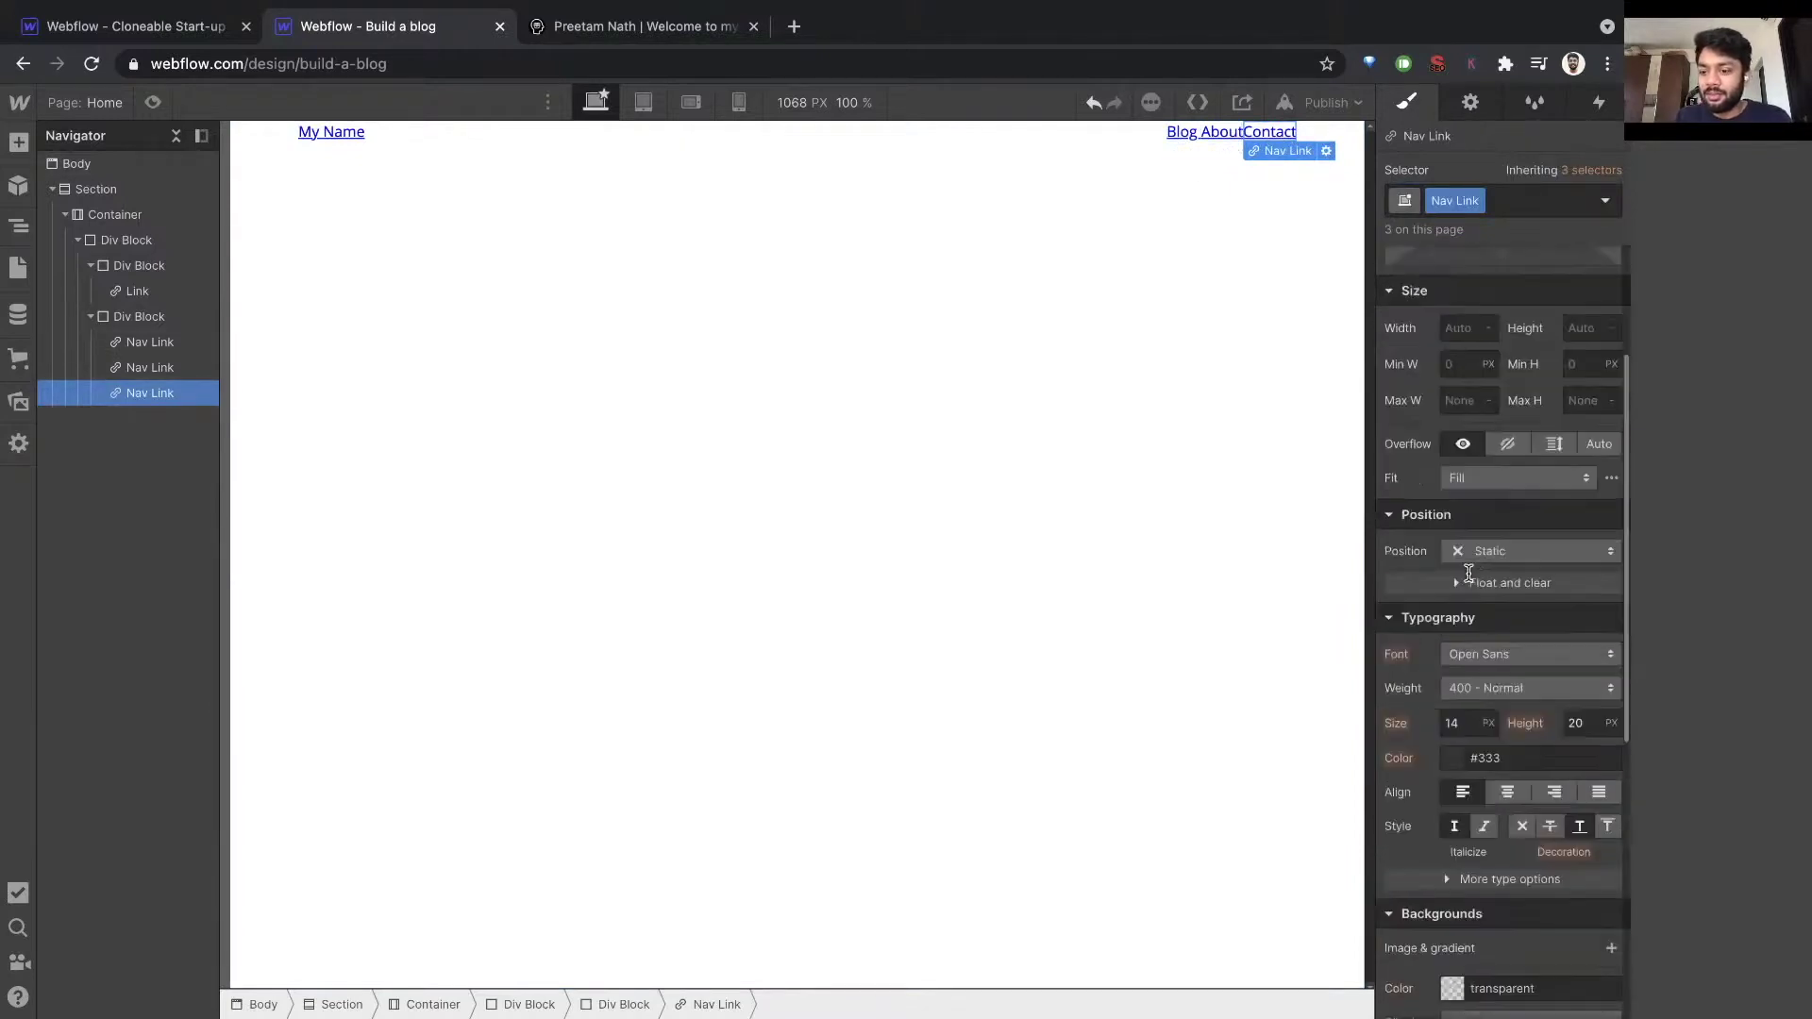
{"action": "left_click", "coordinate": [1456, 762]}
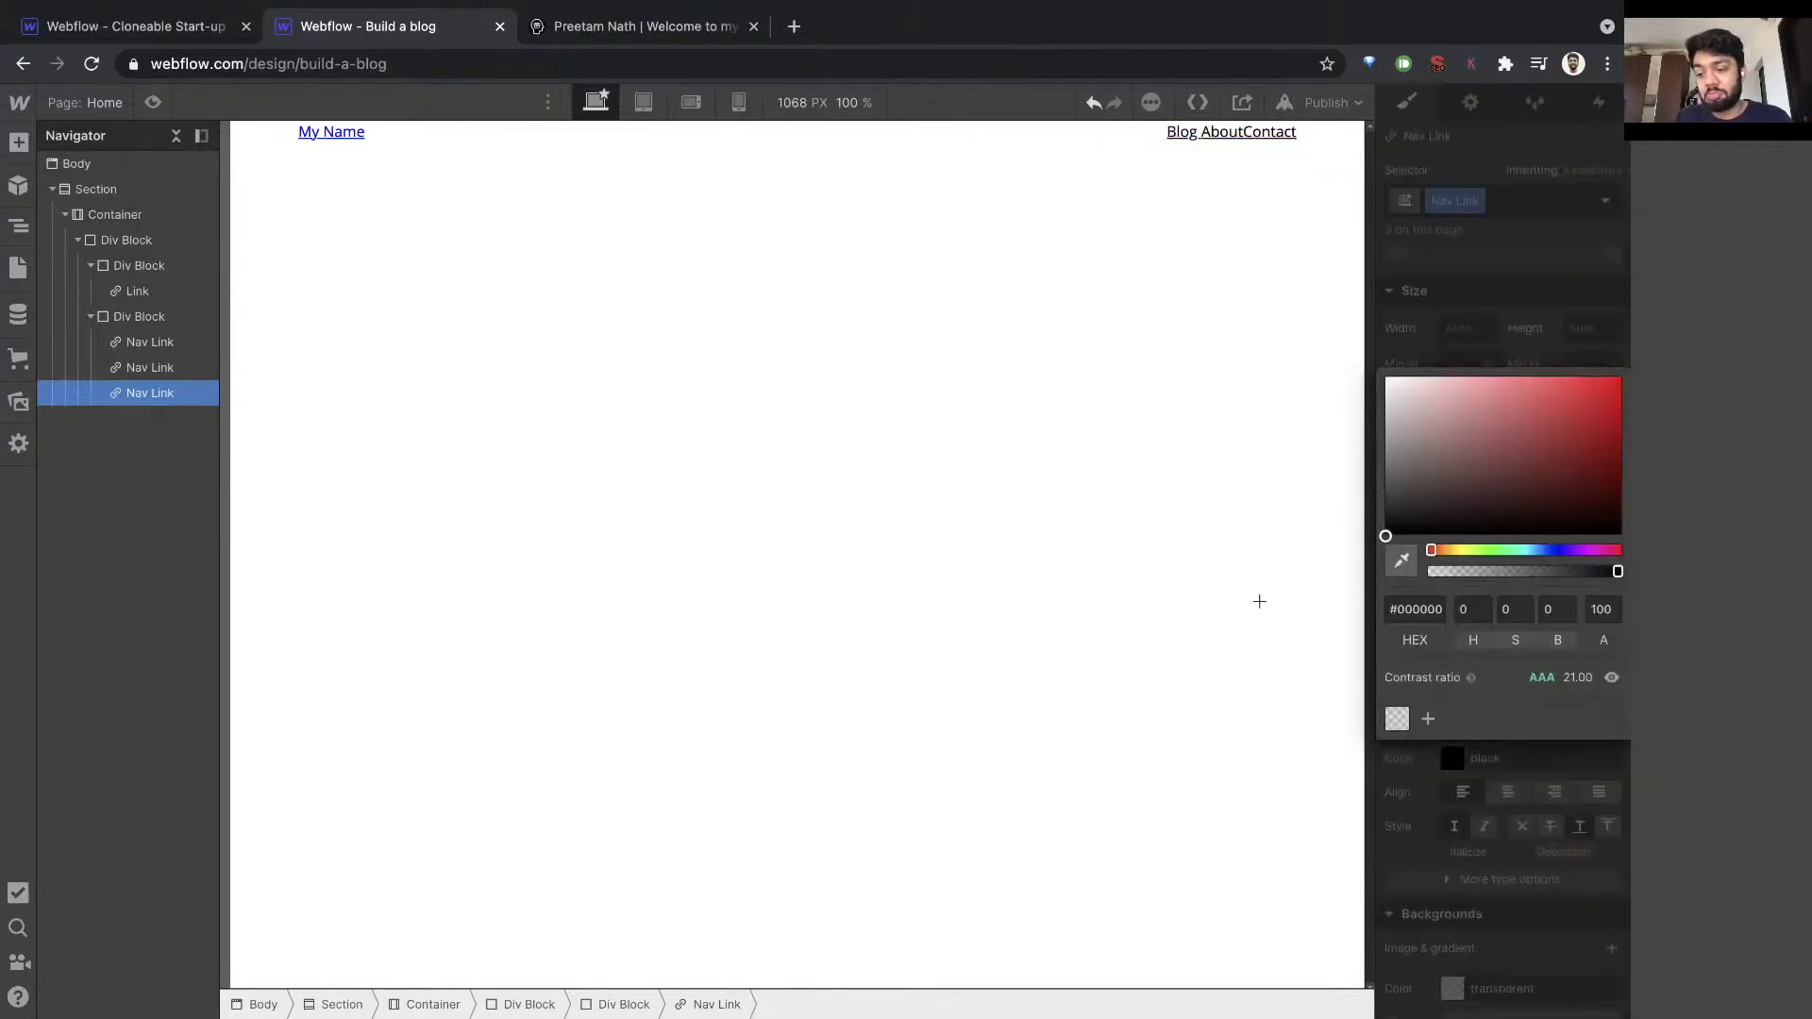
{"action": "left_click_drag", "start_coordinate": [1258, 570], "coordinate": [1255, 525]}
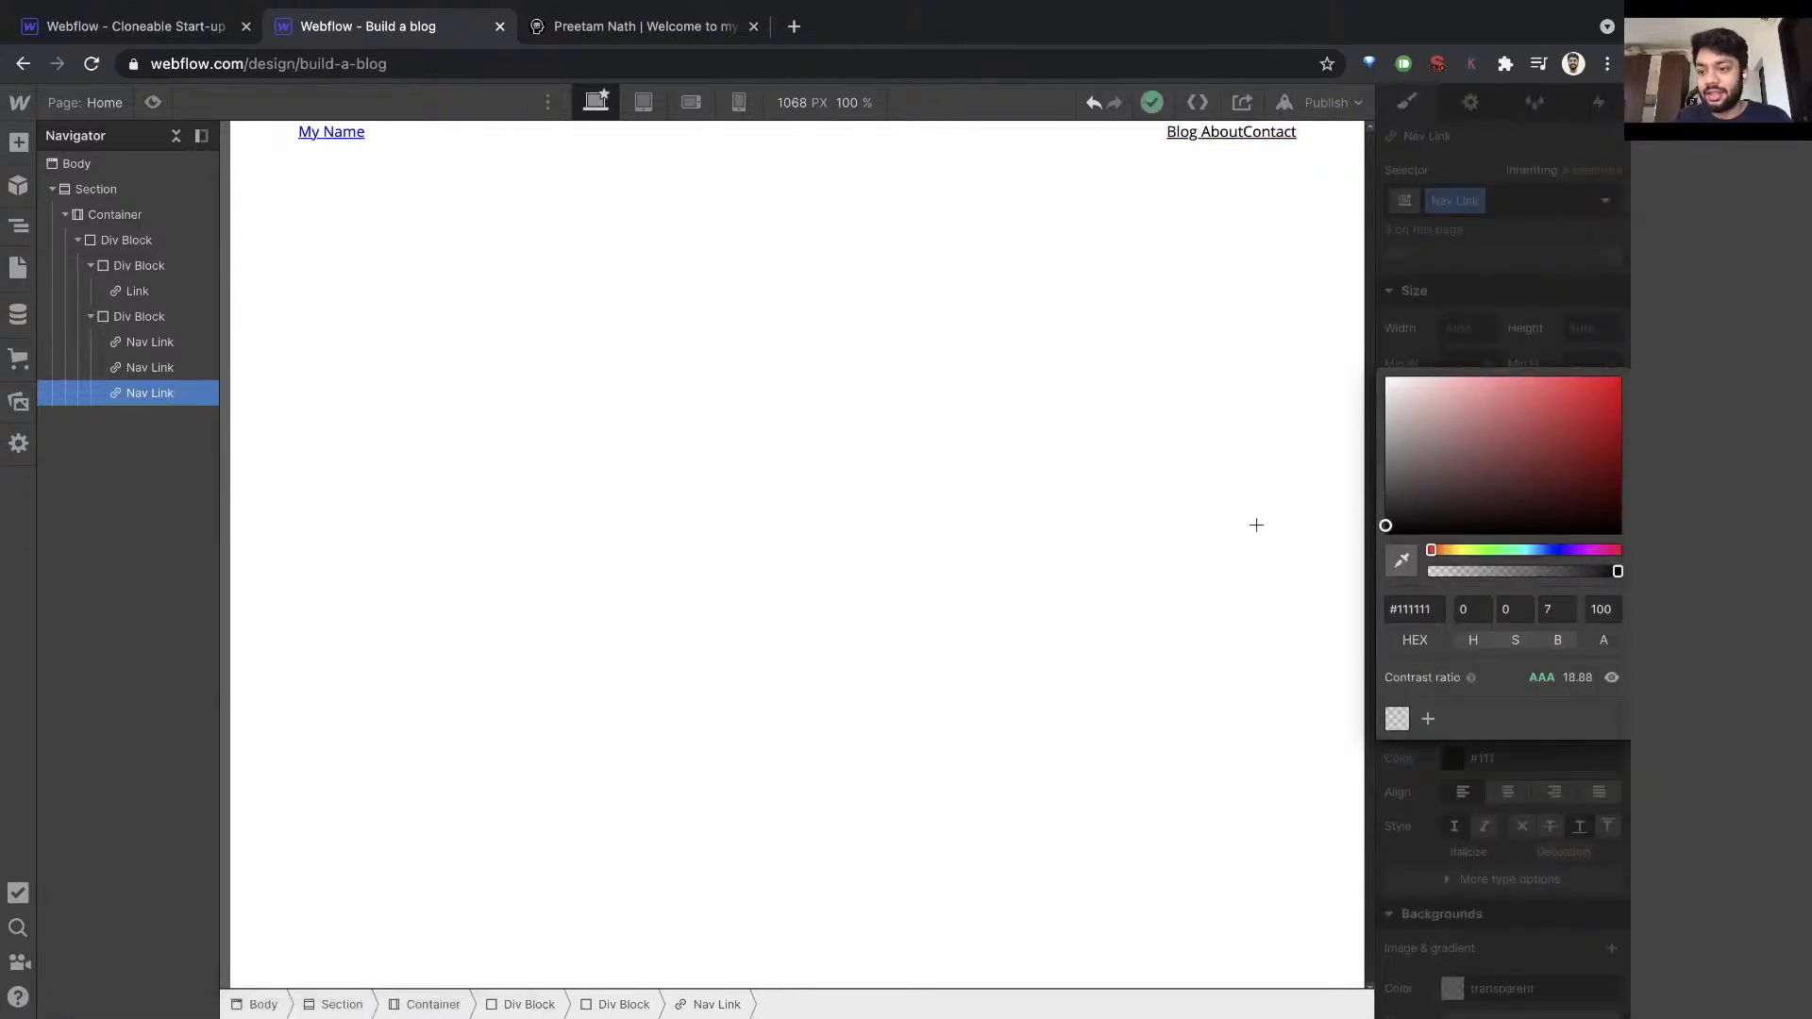
Try applying the Nav Link class to the "My Name" brand link and undo it.
{"action": "left_click", "coordinate": [335, 132]}
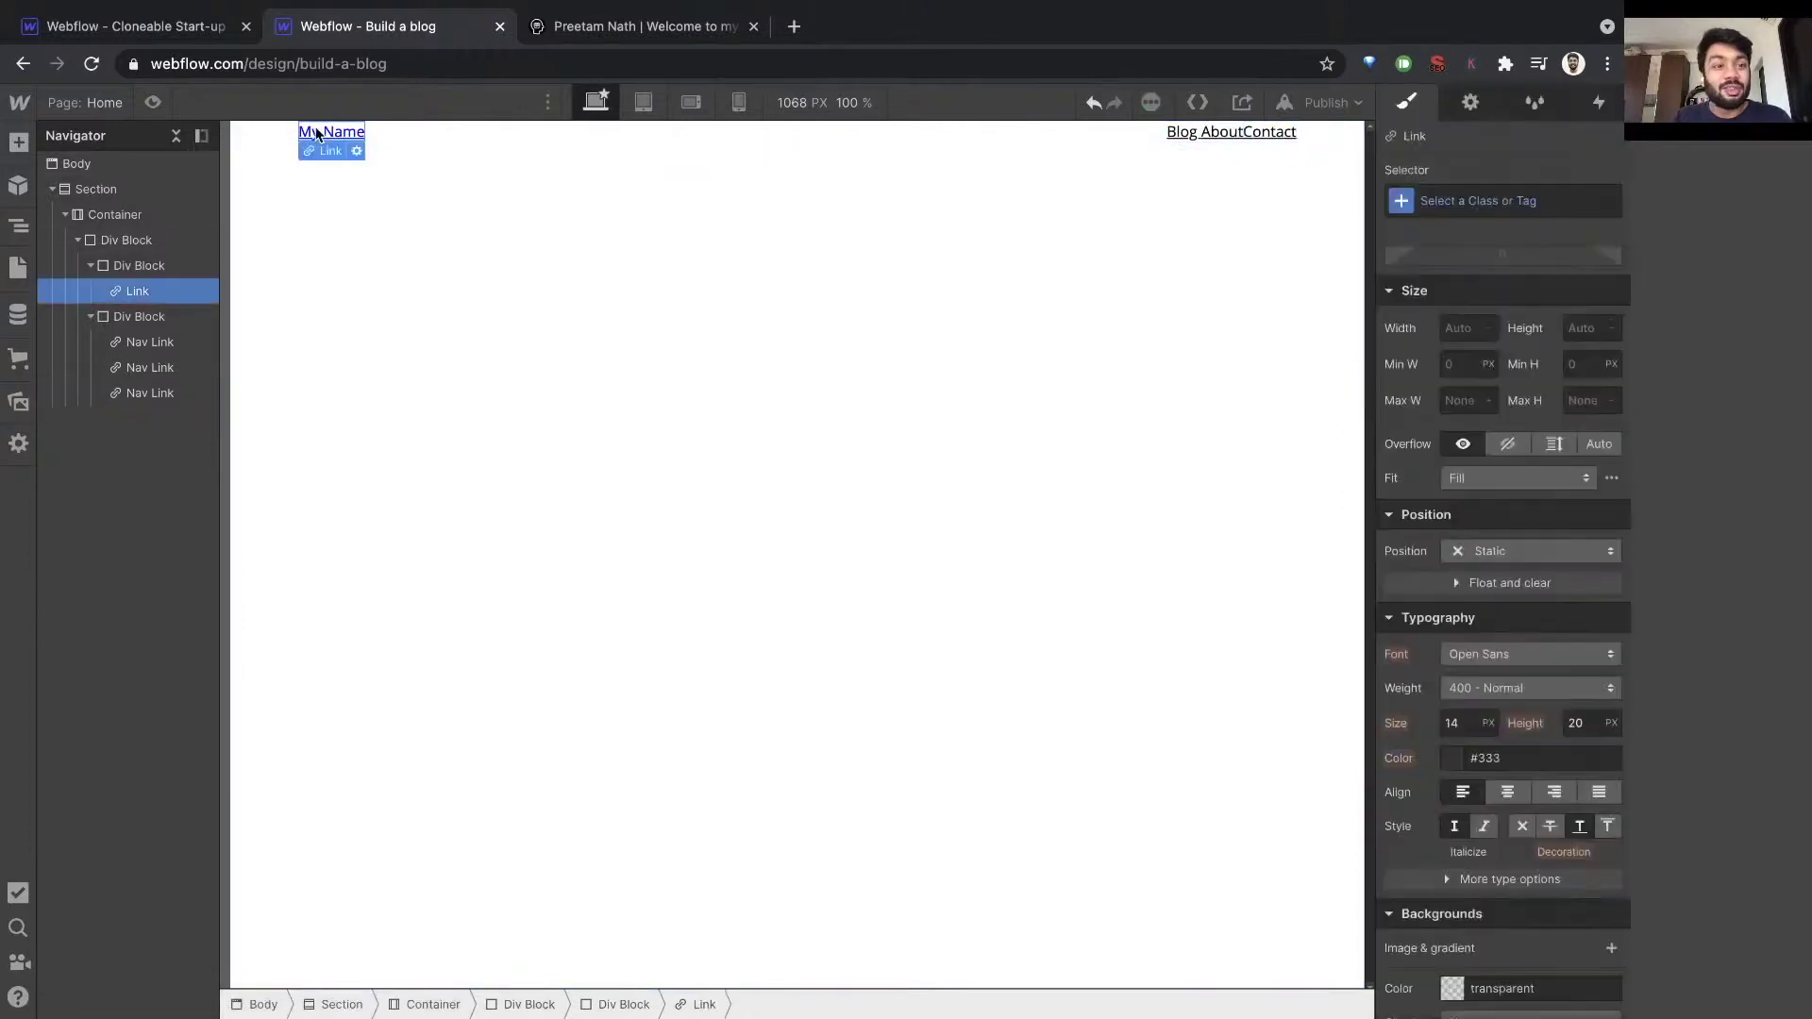
{"action": "left_click", "coordinate": [1495, 195]}
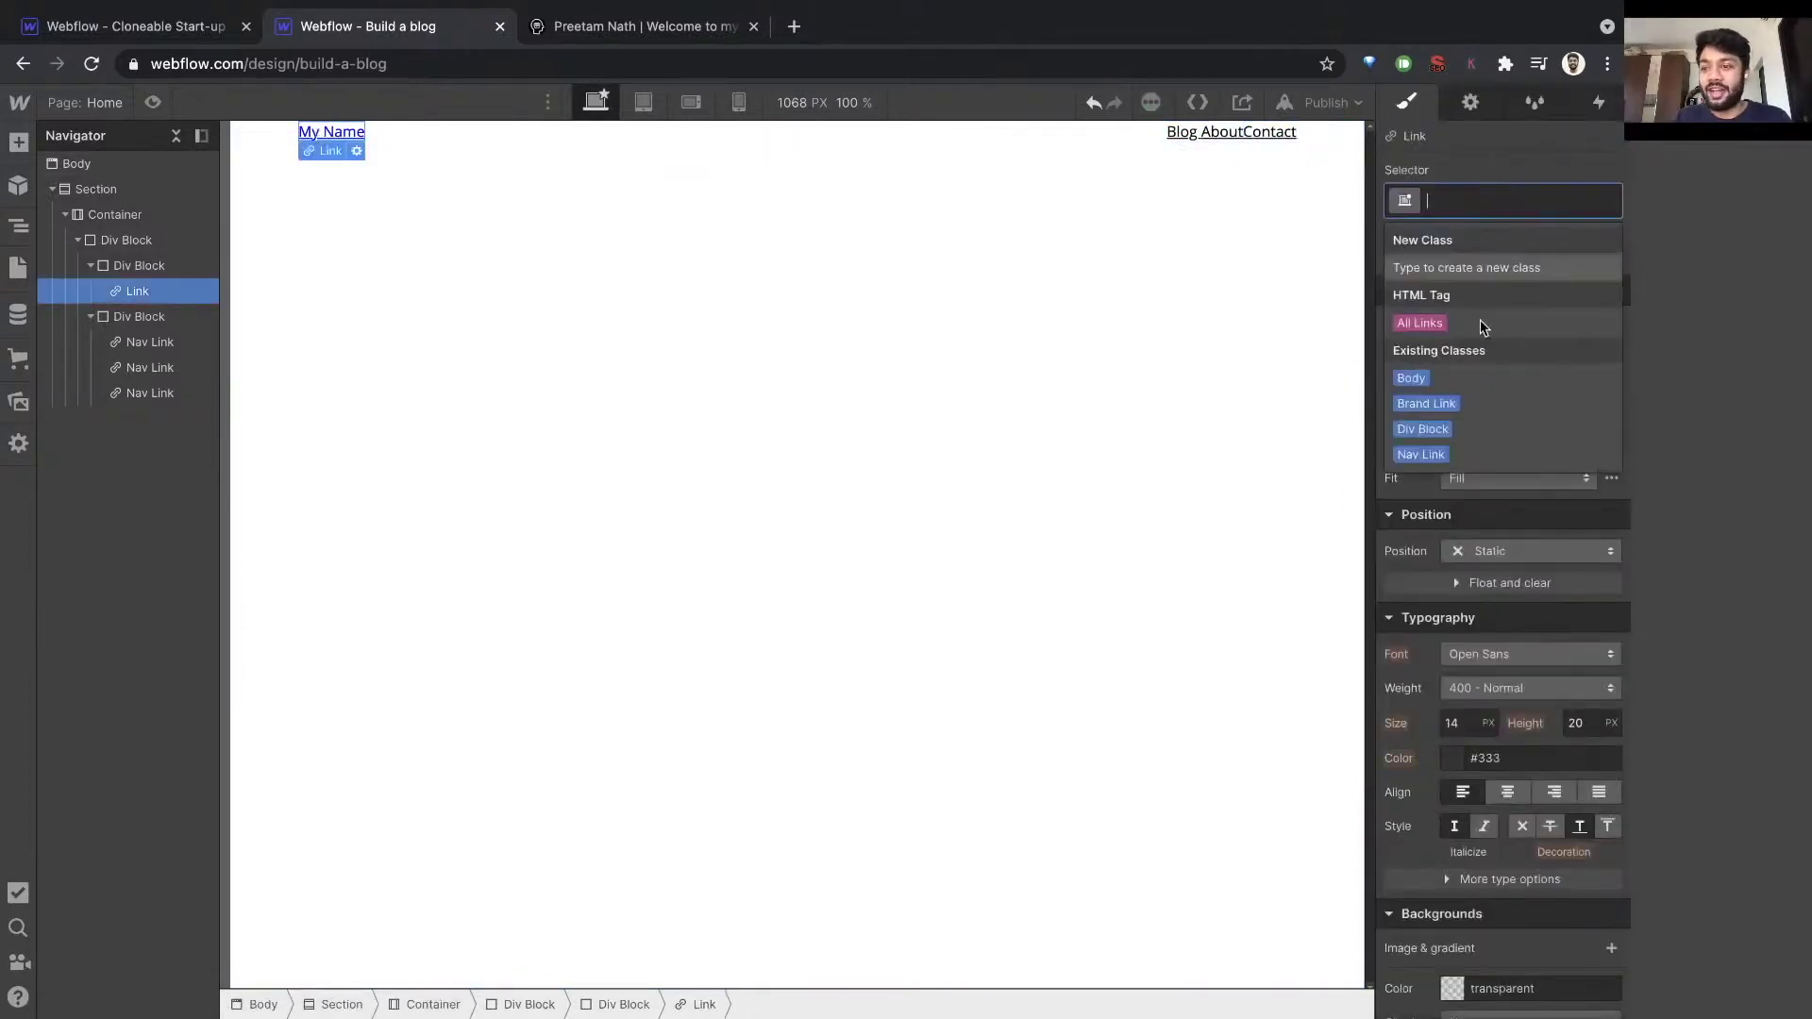
{"action": "left_click", "coordinate": [1442, 430]}
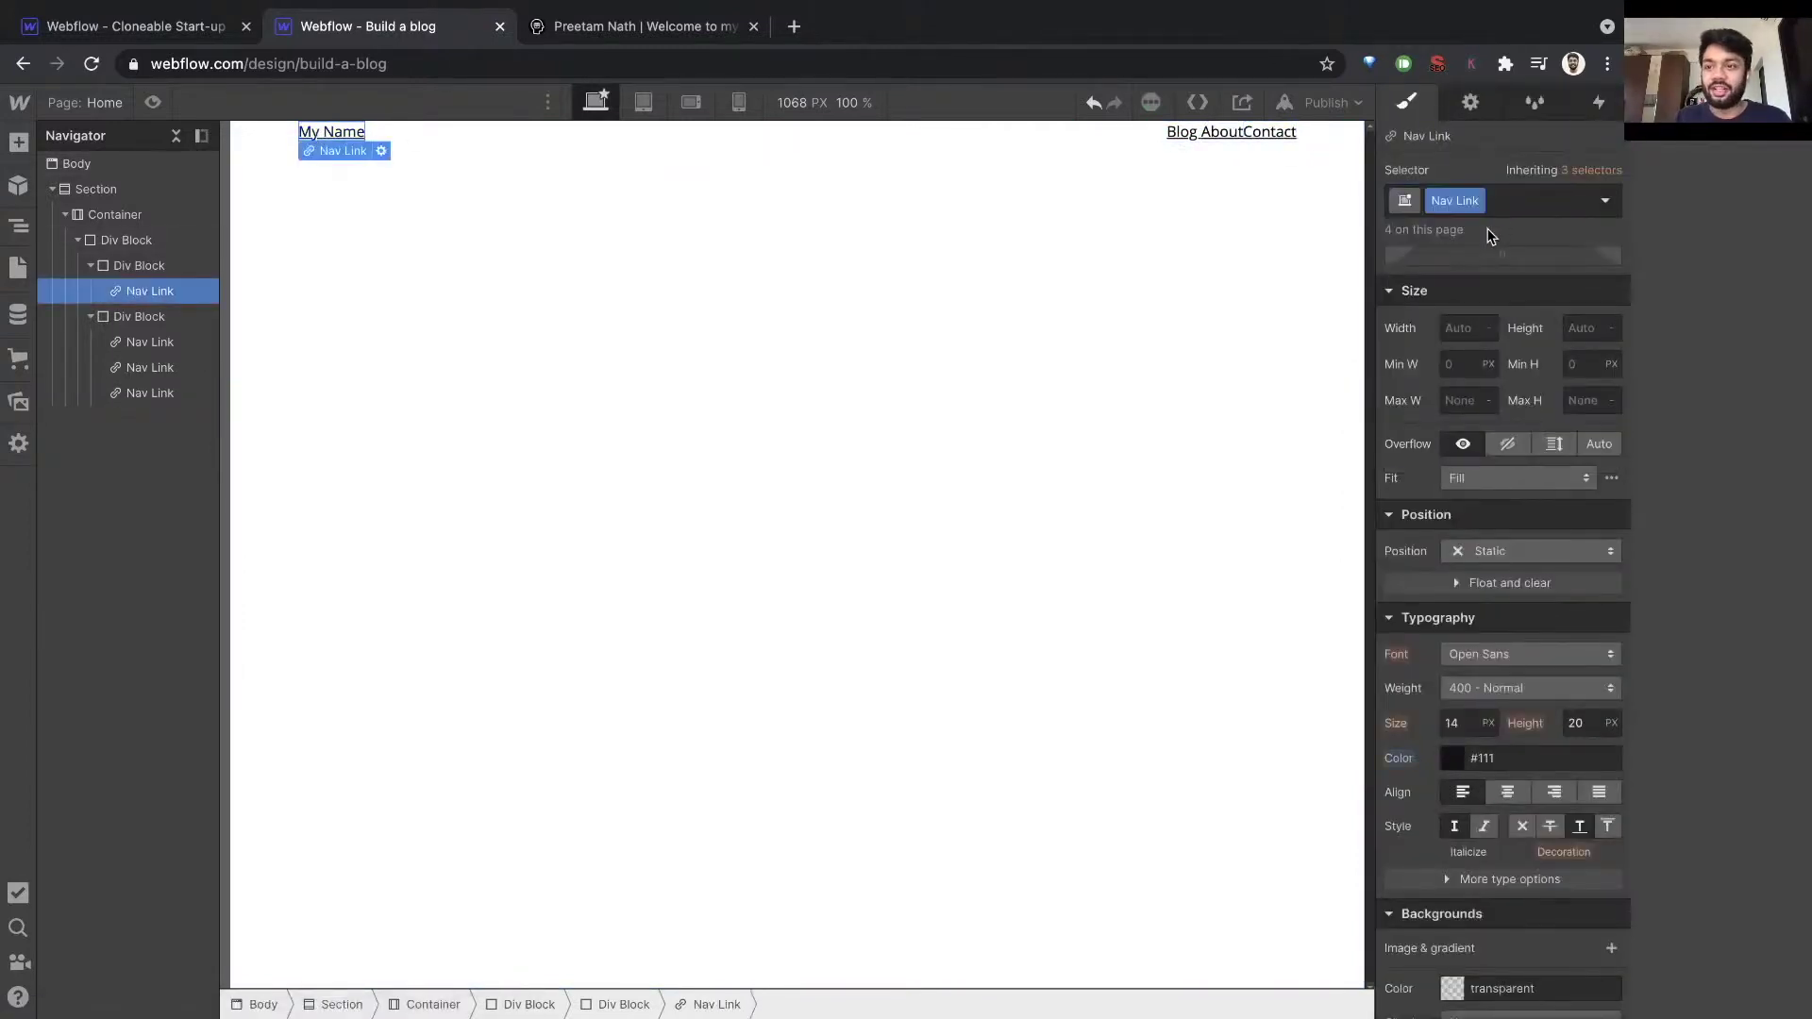
{"action": "key", "text": "ctrl+z"}
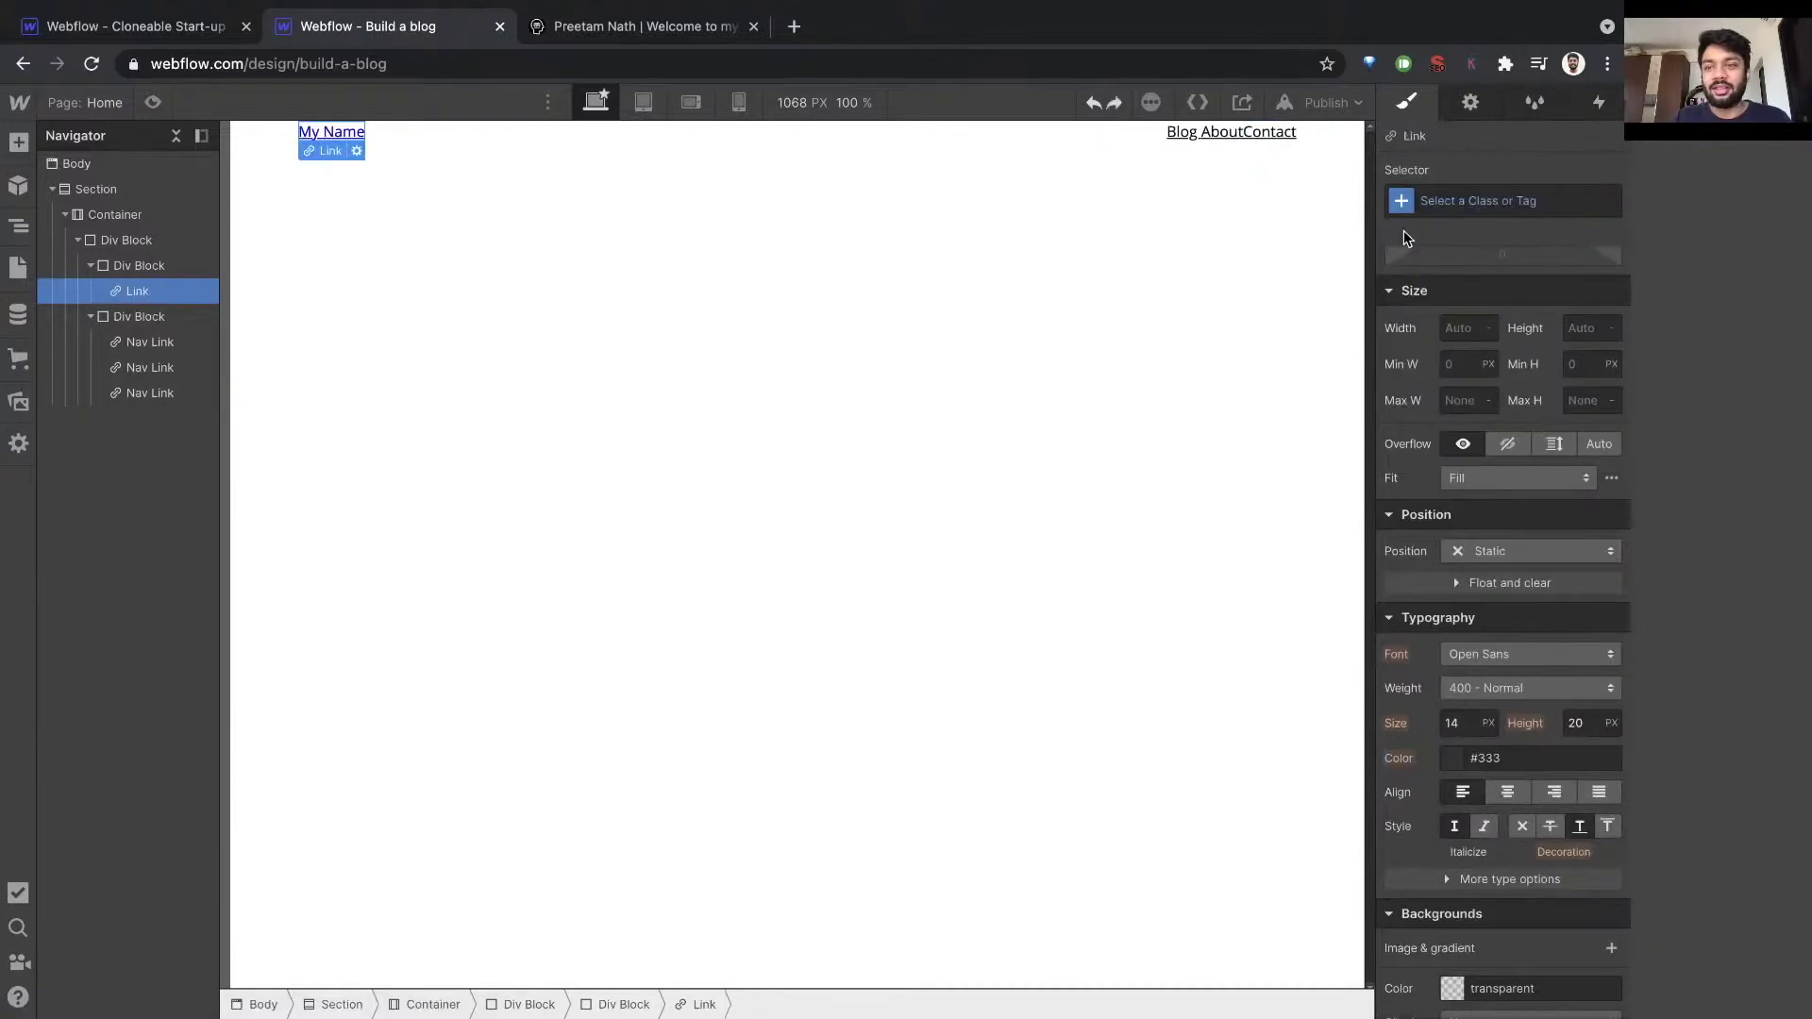
Set the left margin of the Nav Link class to 8 px, using the Contact link.
{"action": "left_click", "coordinate": [1191, 134]}
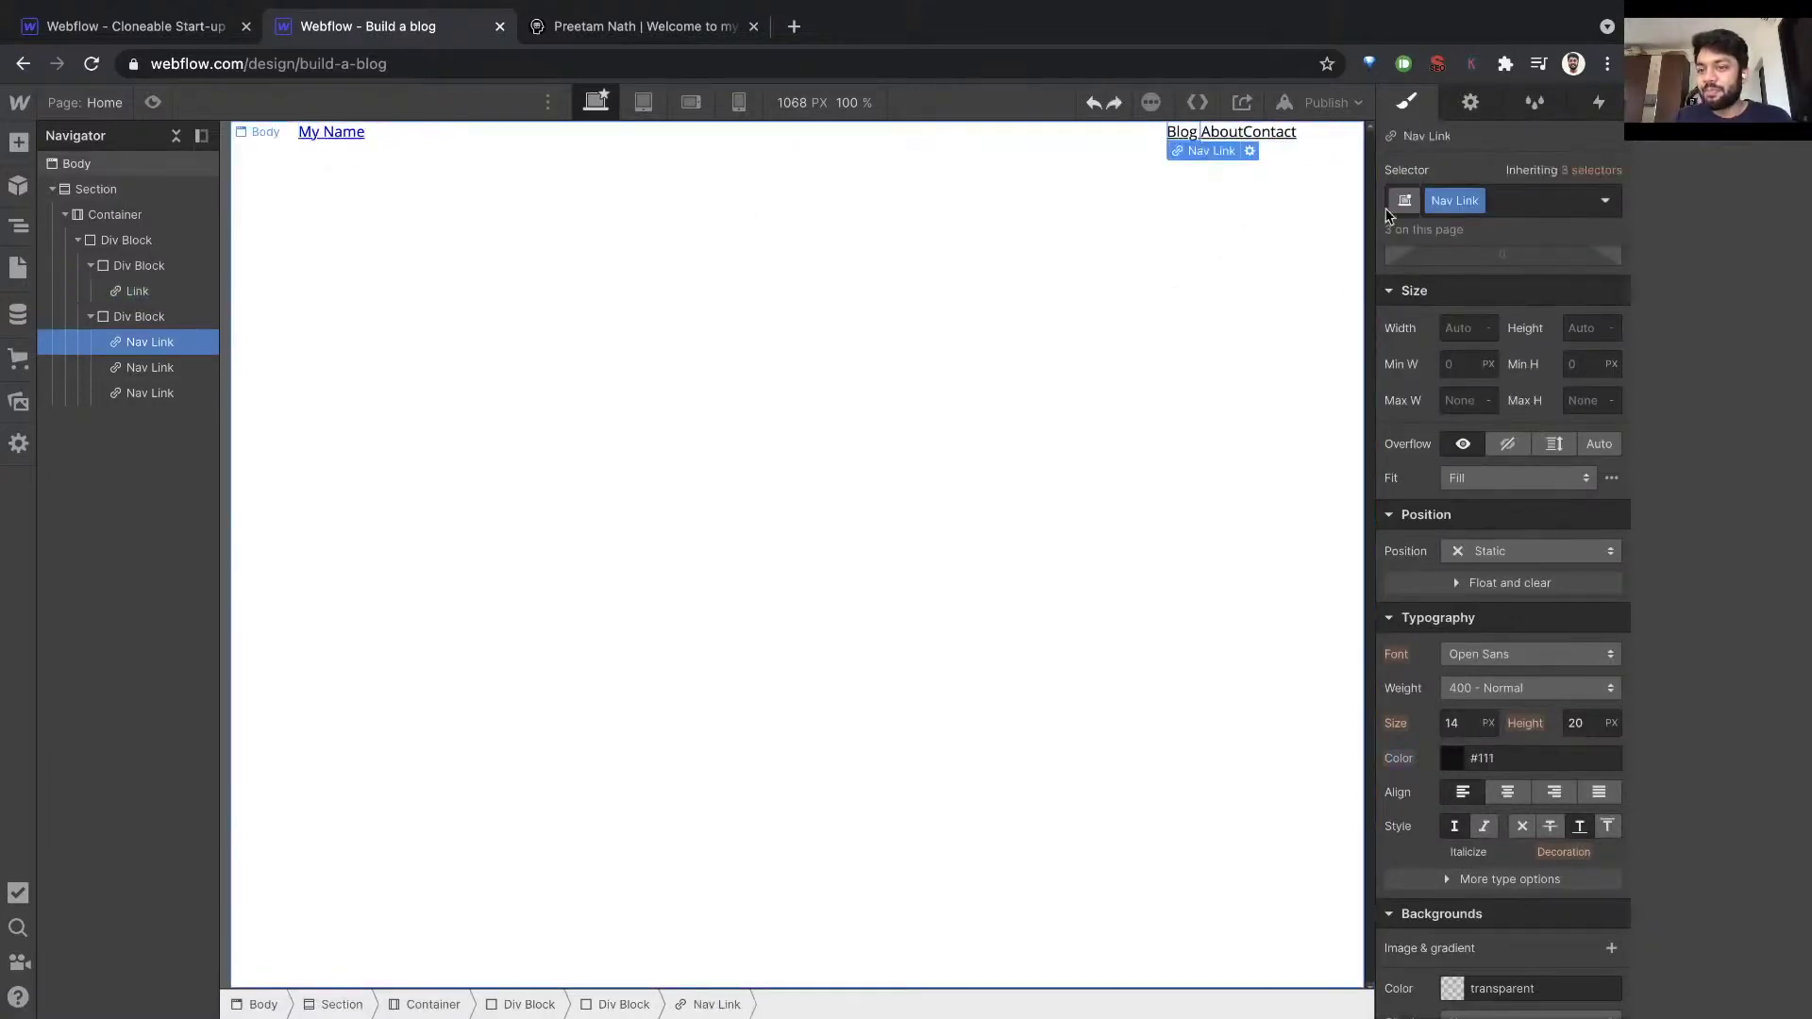
{"action": "left_click", "coordinate": [1255, 136]}
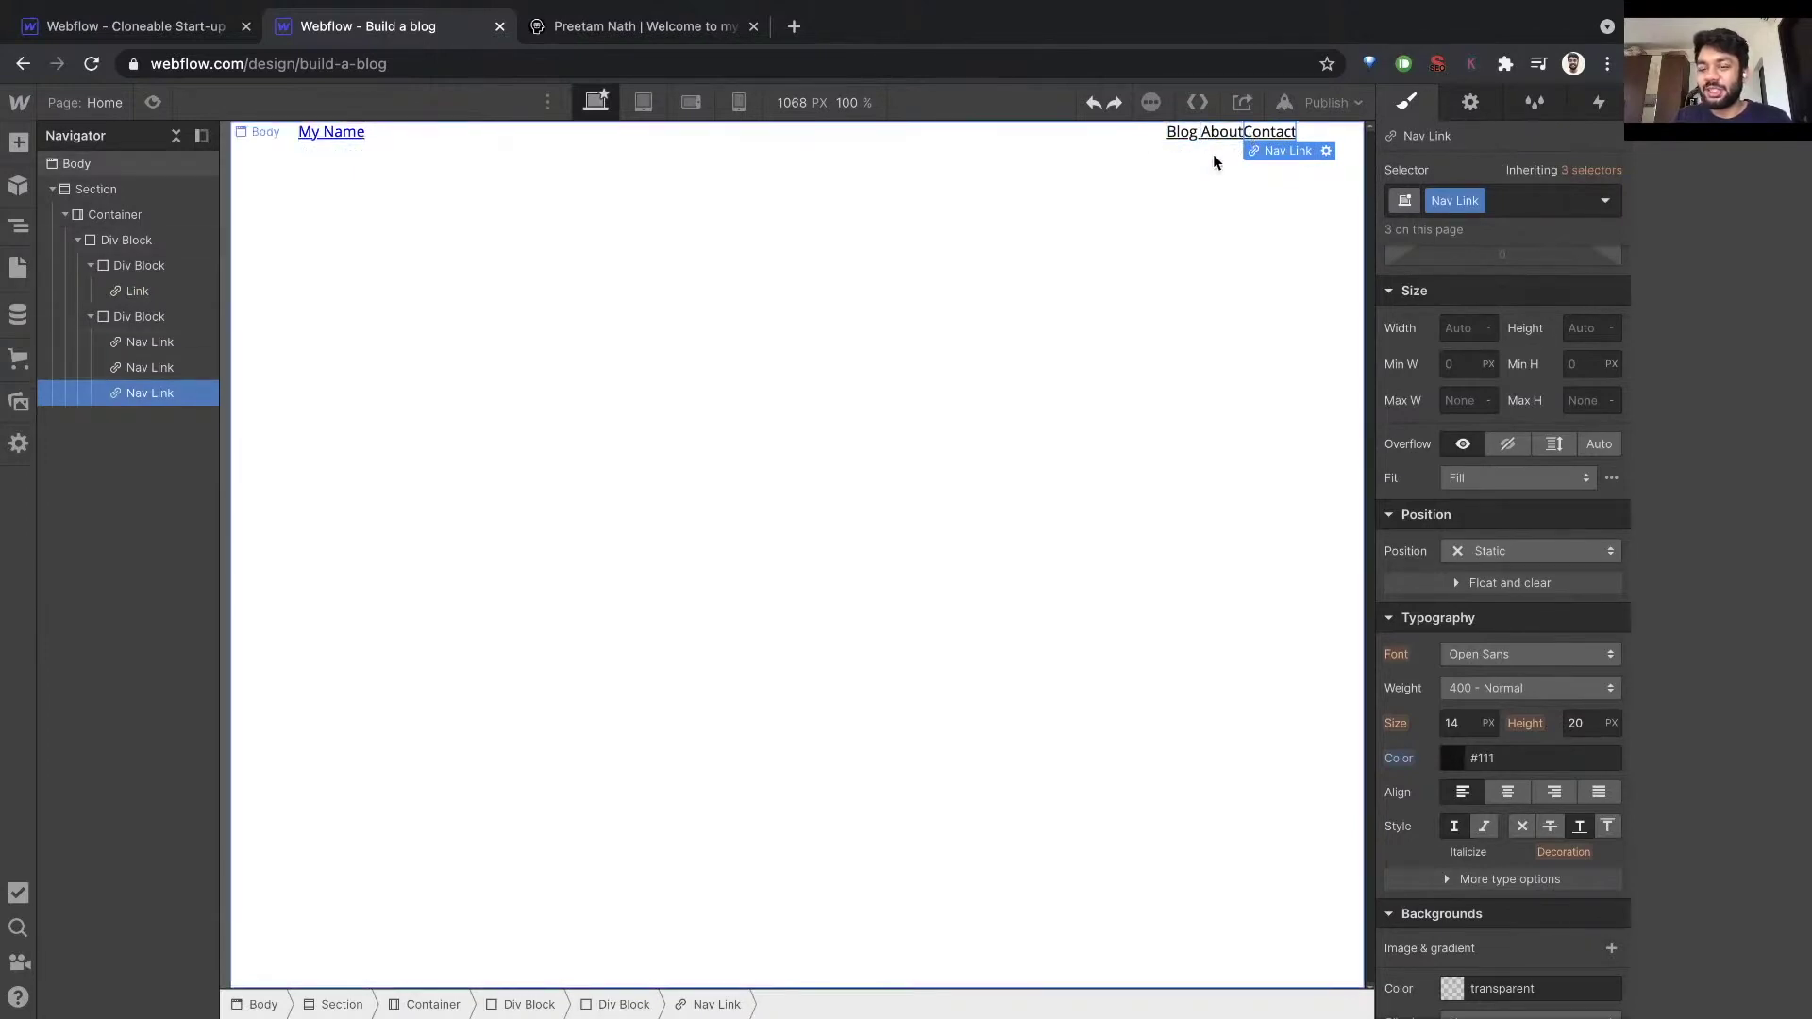
{"action": "scroll", "coordinate": [1508, 442], "scroll_direction": "up", "scroll_amount": 3}
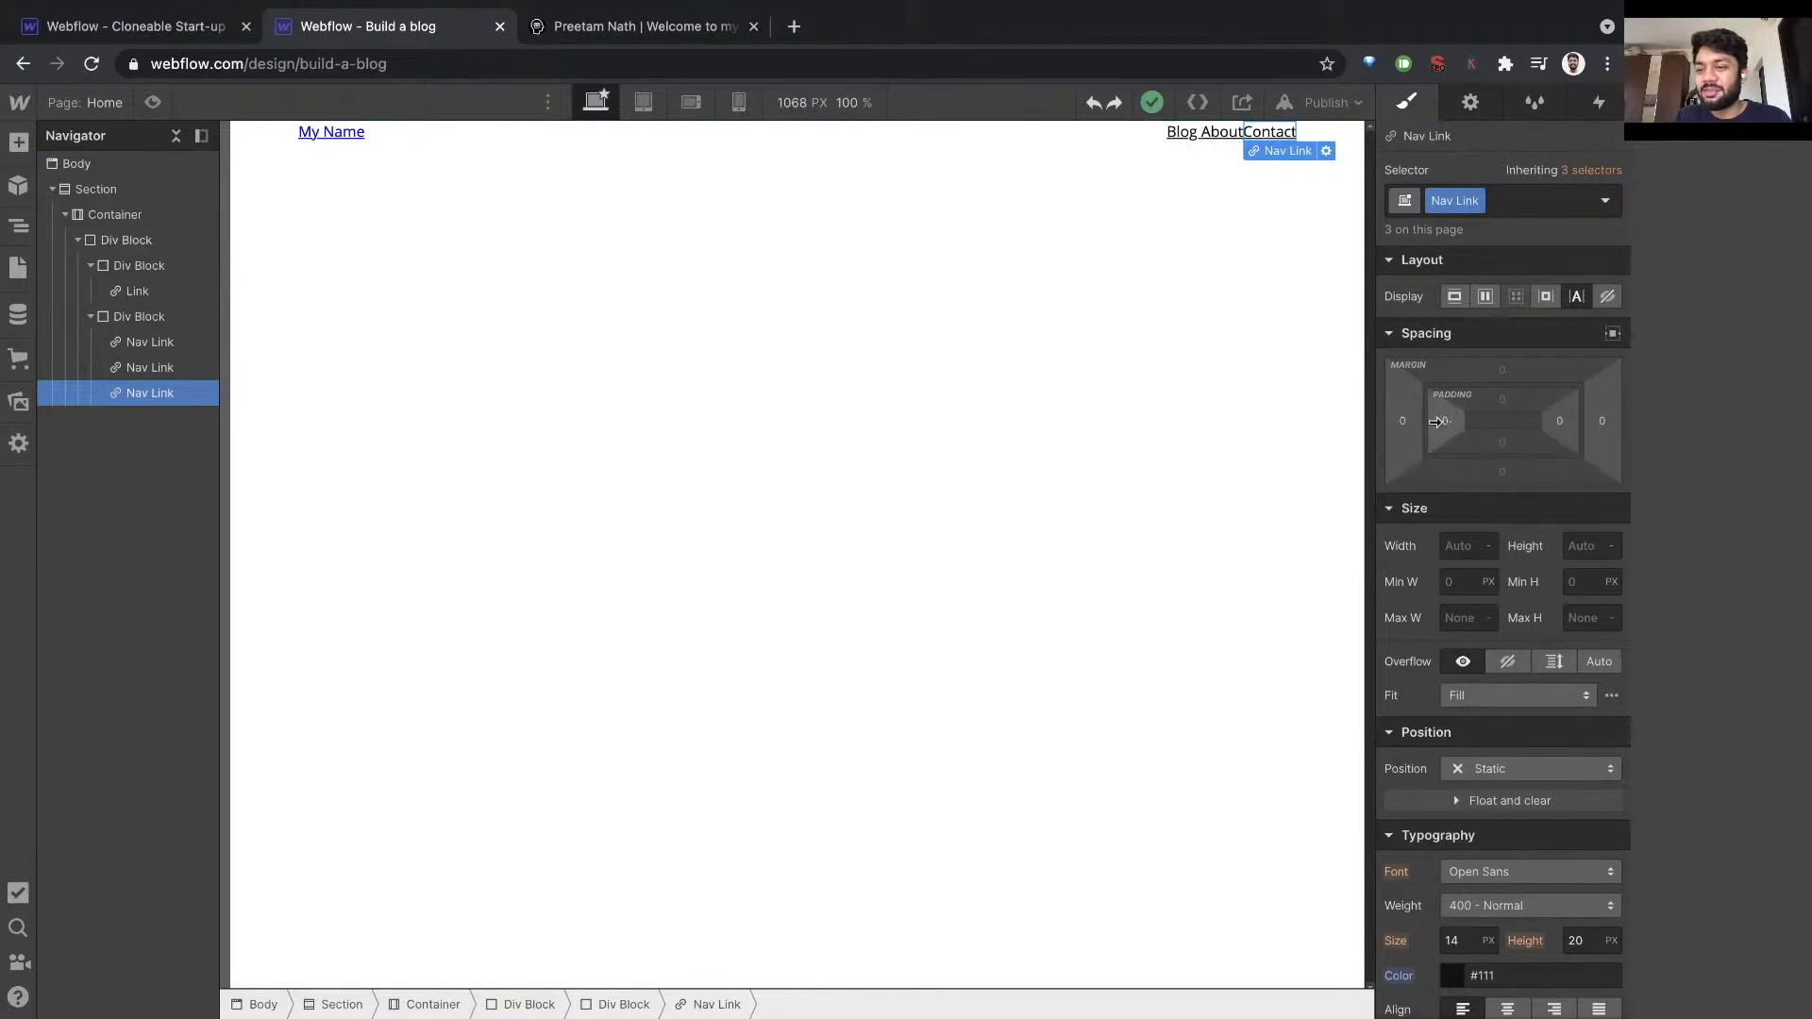
{"action": "left_click", "coordinate": [1402, 422]}
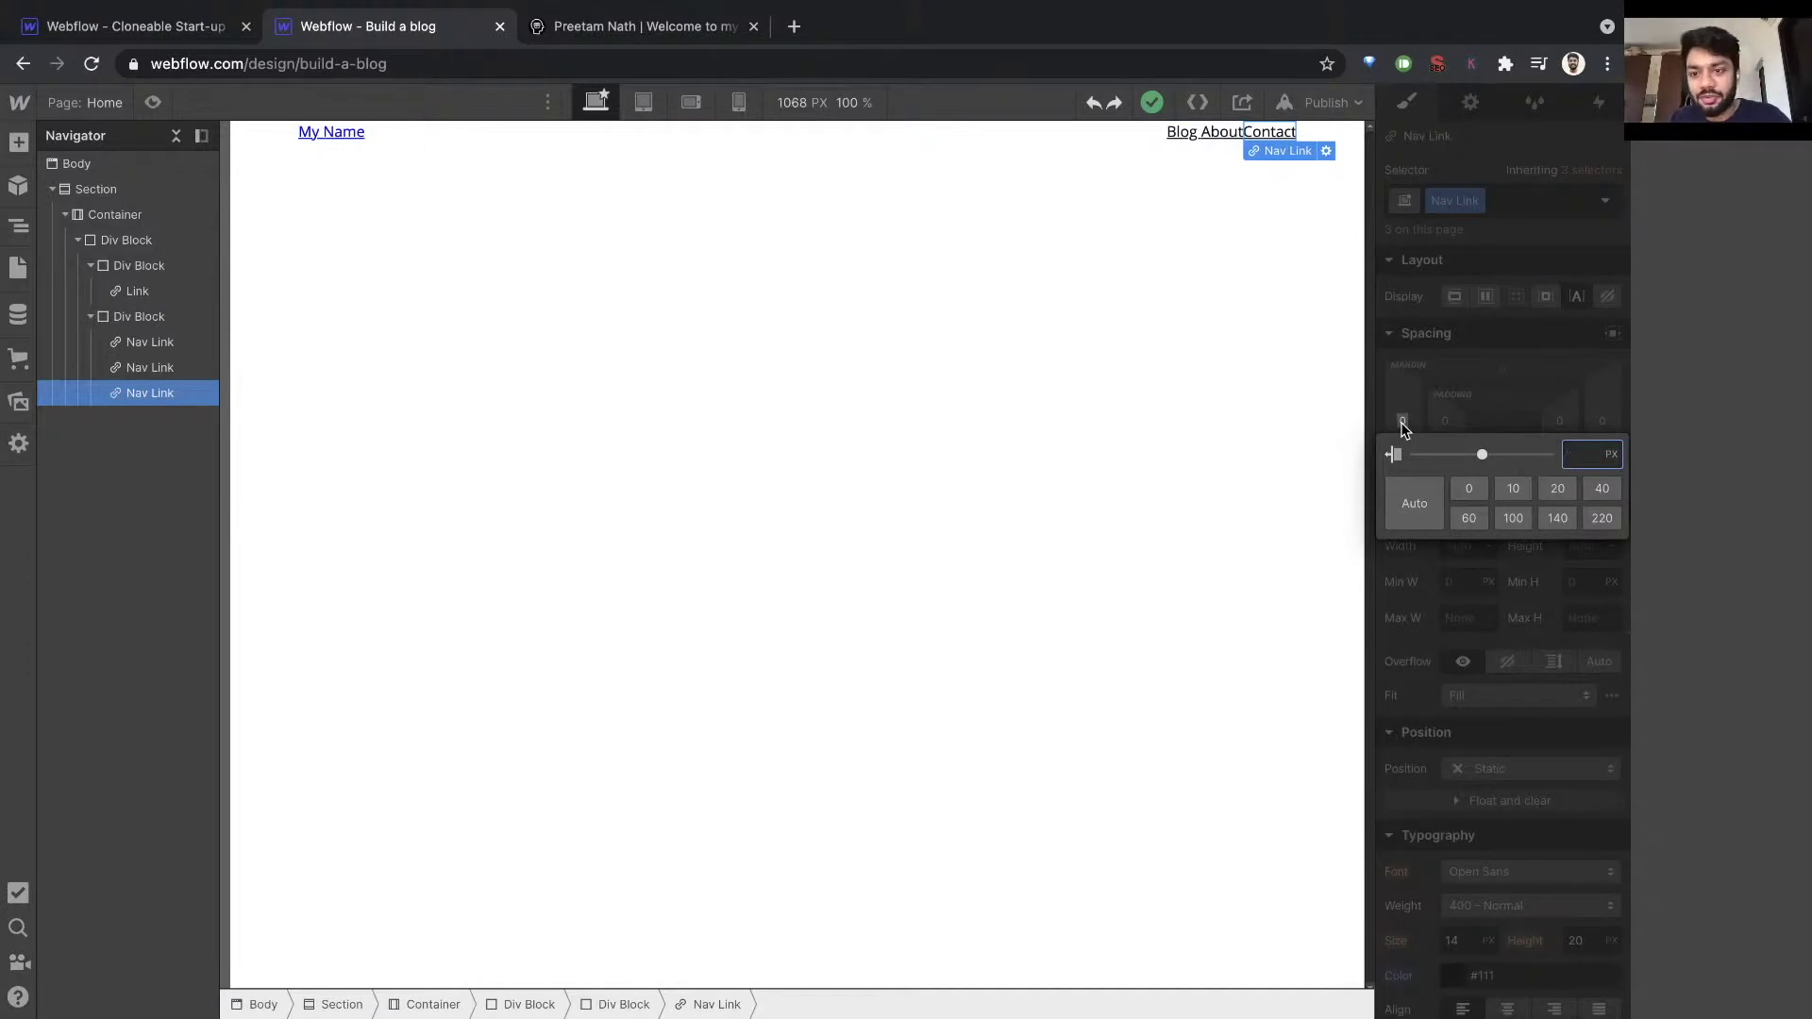
{"action": "type", "text": "8"}
{"action": "key", "text": "Return"}
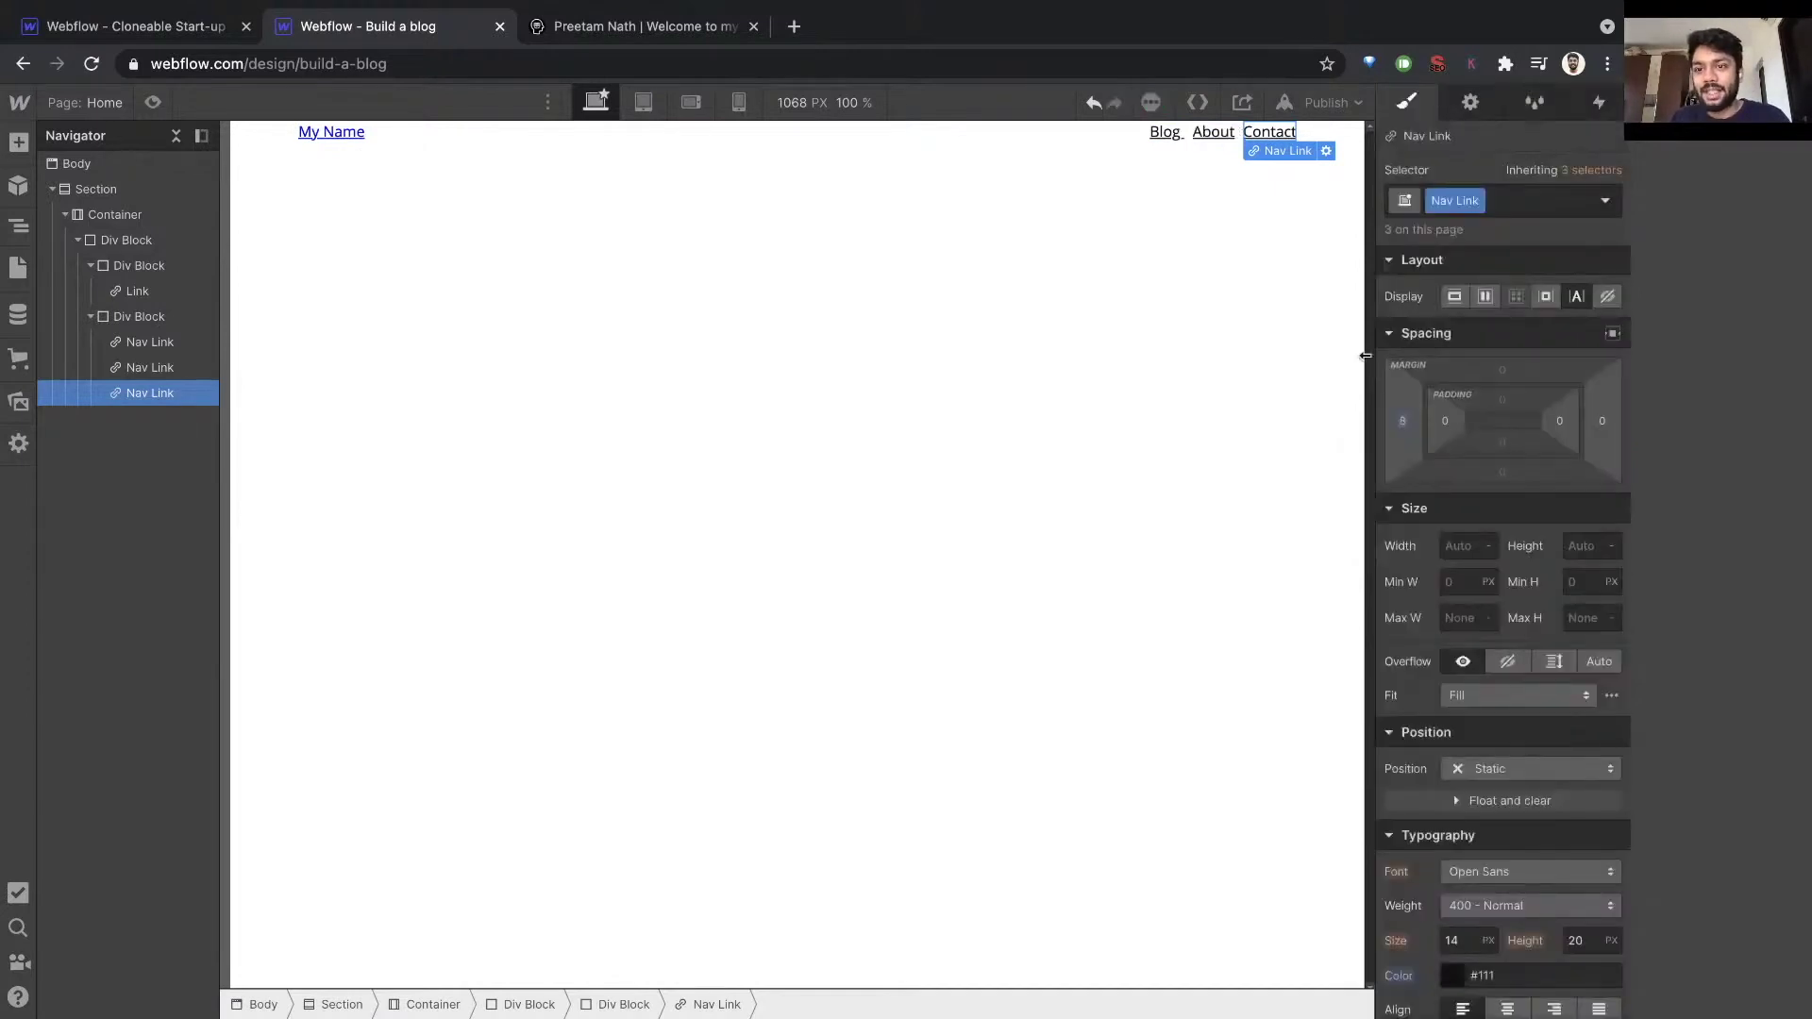
Remove the trailing space from the Blog link text and set the Nav Link class's left margin to 16 px.
{"action": "left_click", "coordinate": [1179, 138]}
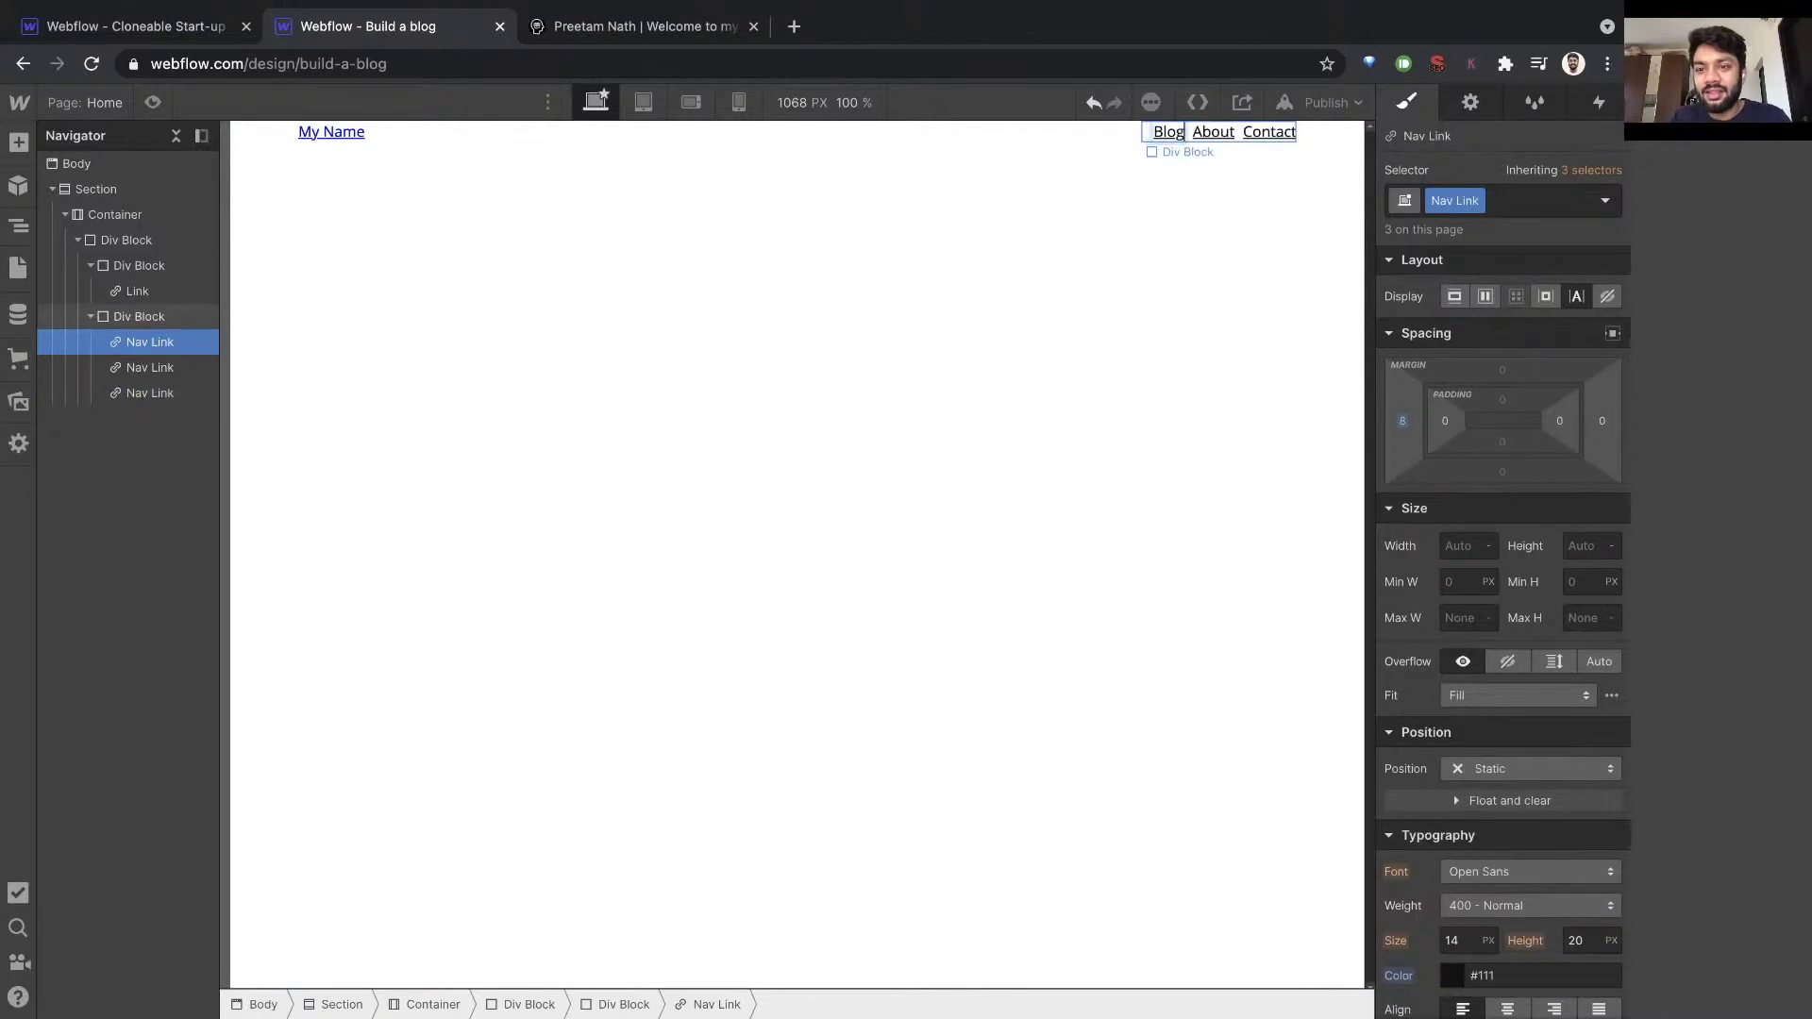
{"action": "left_click", "coordinate": [1265, 139]}
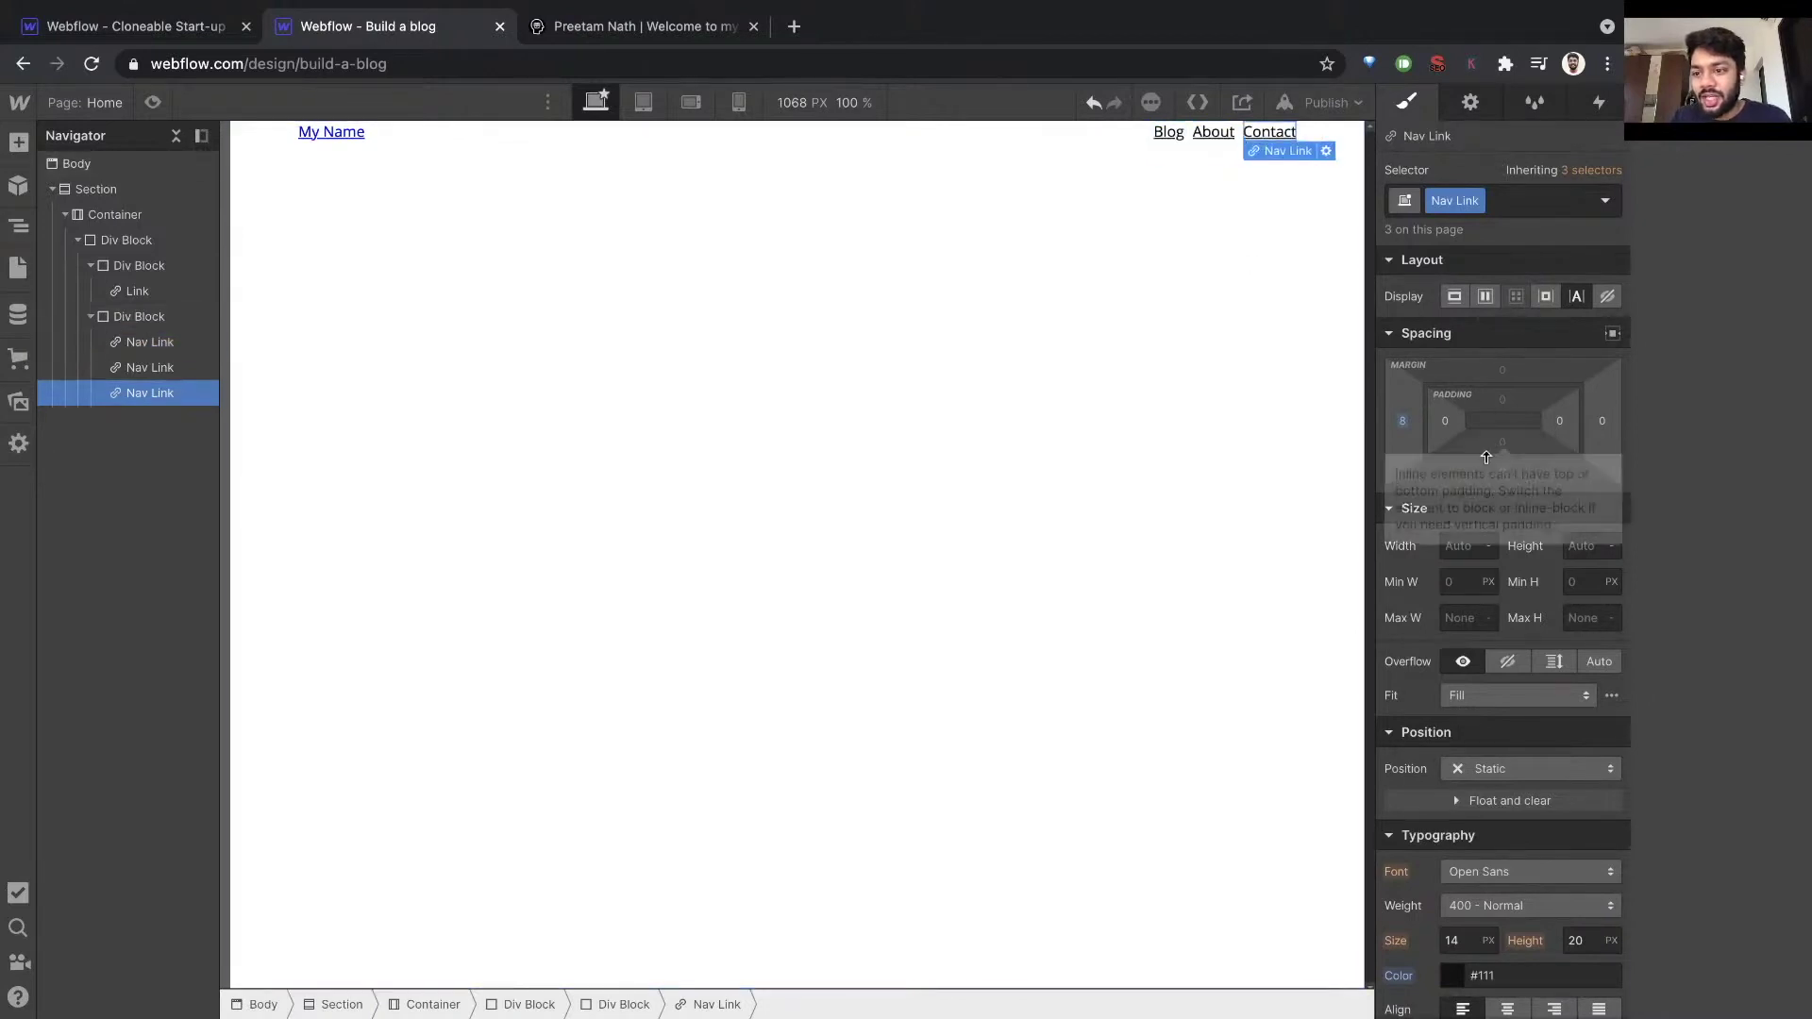
{"action": "left_click", "coordinate": [1404, 421]}
{"action": "type", "text": "16"}
{"action": "key", "text": "Return"}
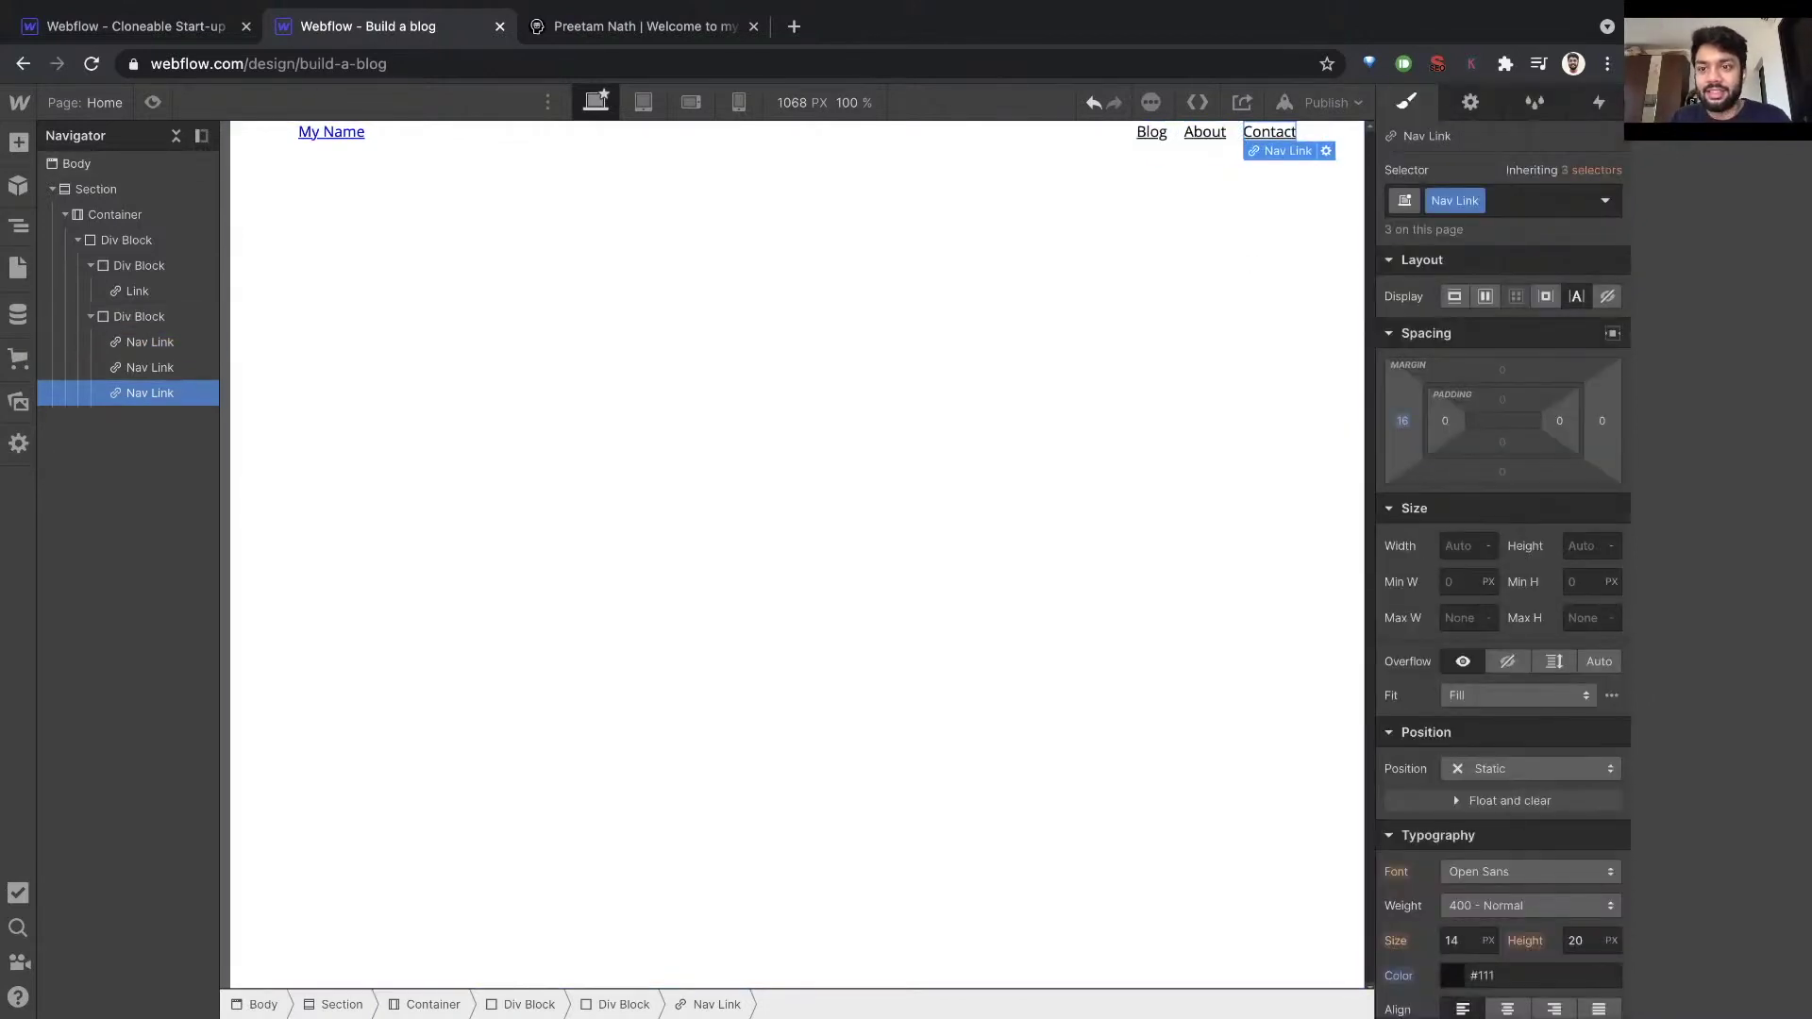
{"action": "key", "text": "Escape"}
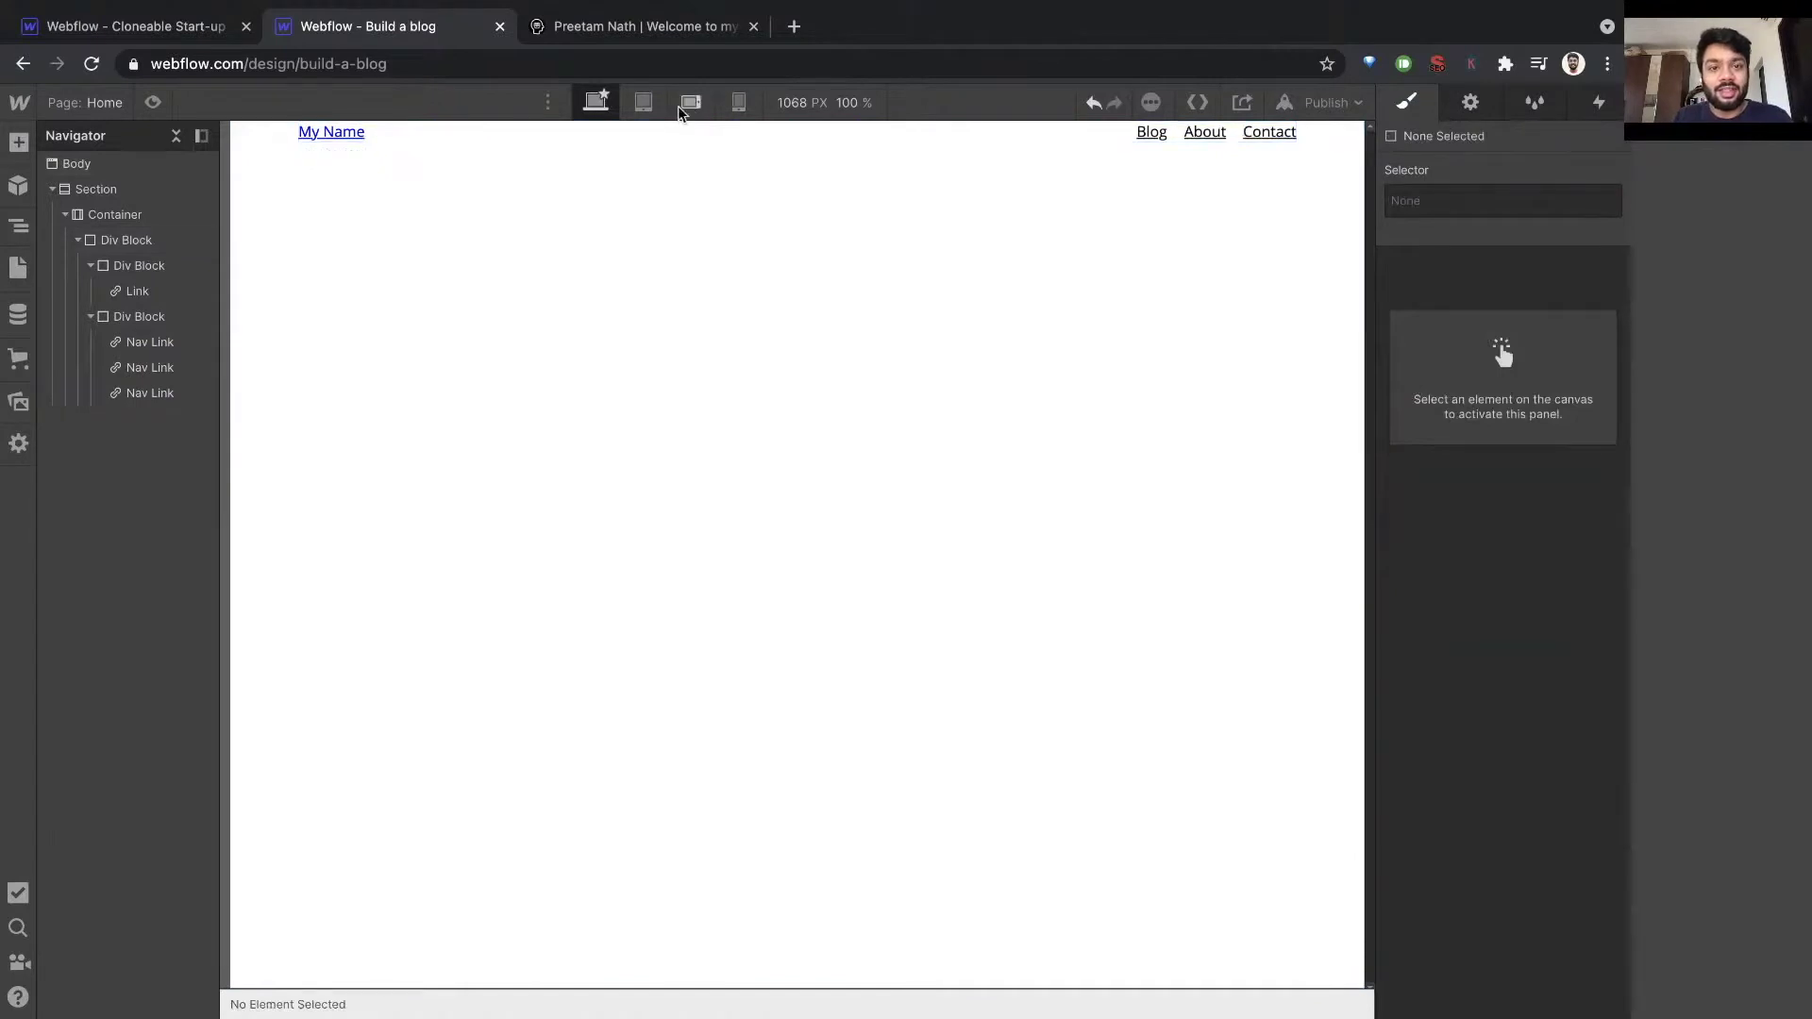
Check the navbar layout at the mobile portrait, mobile landscape, tablet and desktop breakpoints.
{"action": "left_click", "coordinate": [739, 102]}
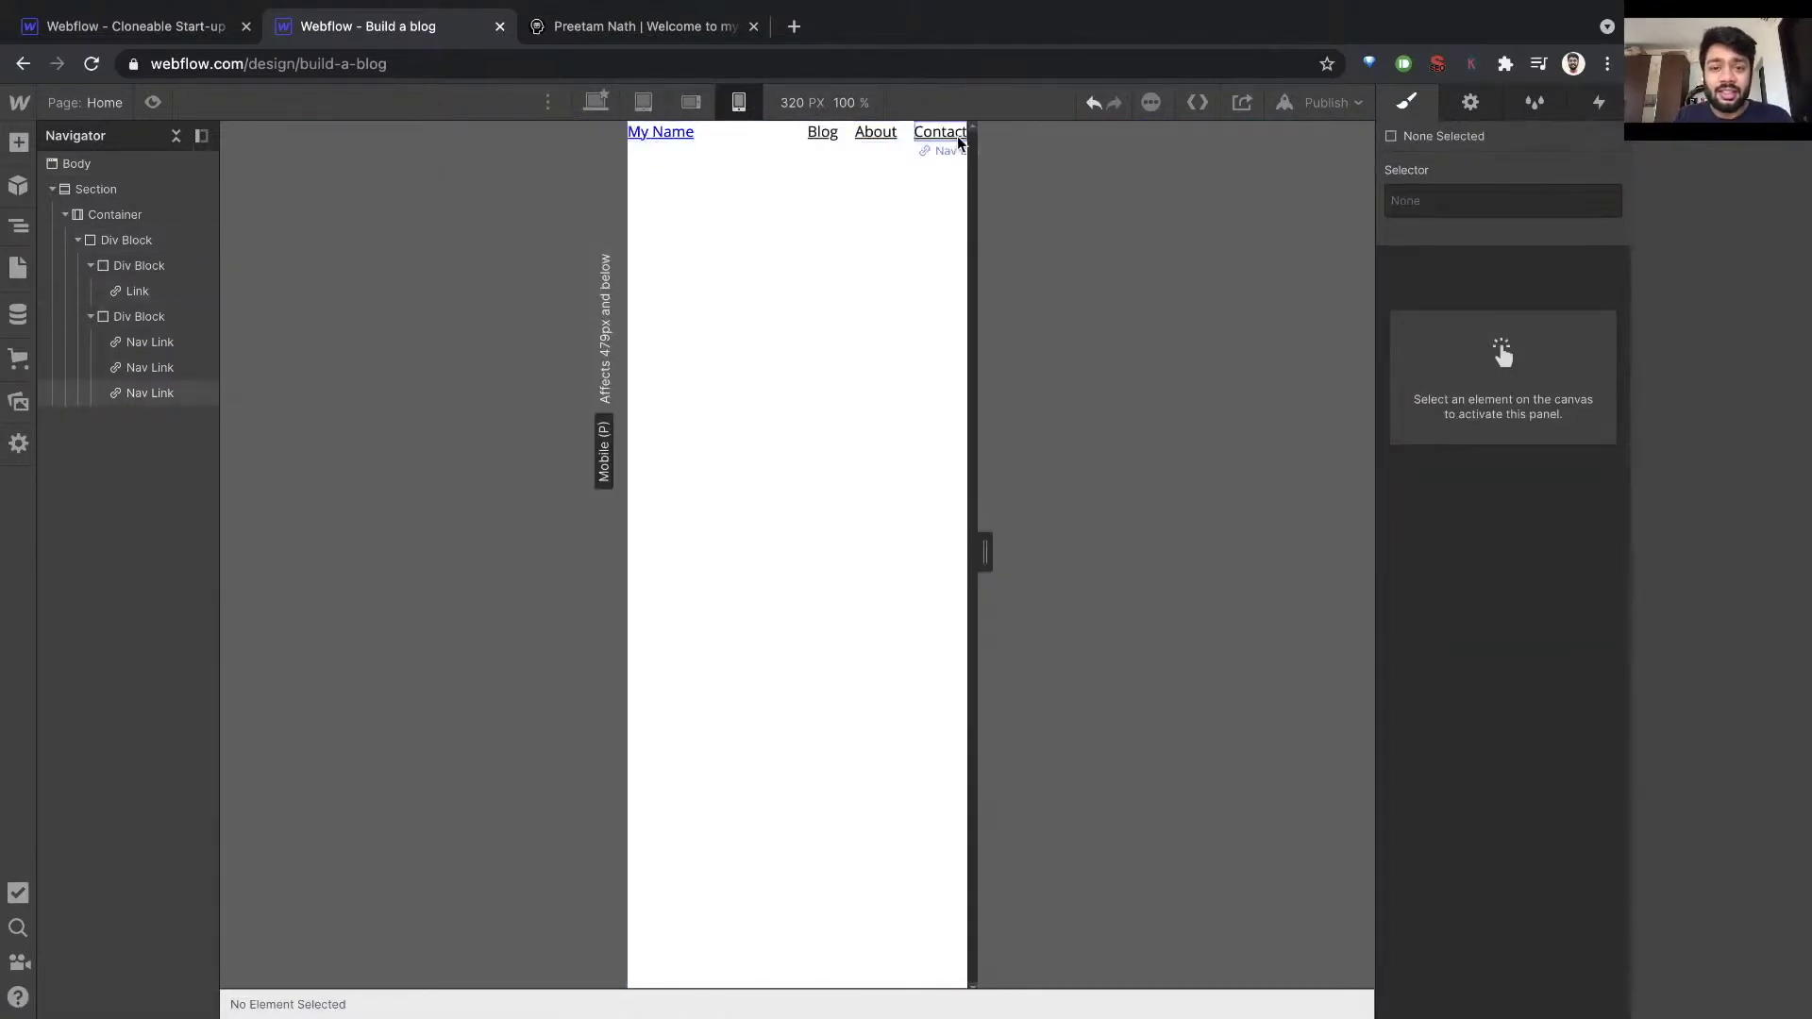
{"action": "left_click", "coordinate": [690, 102]}
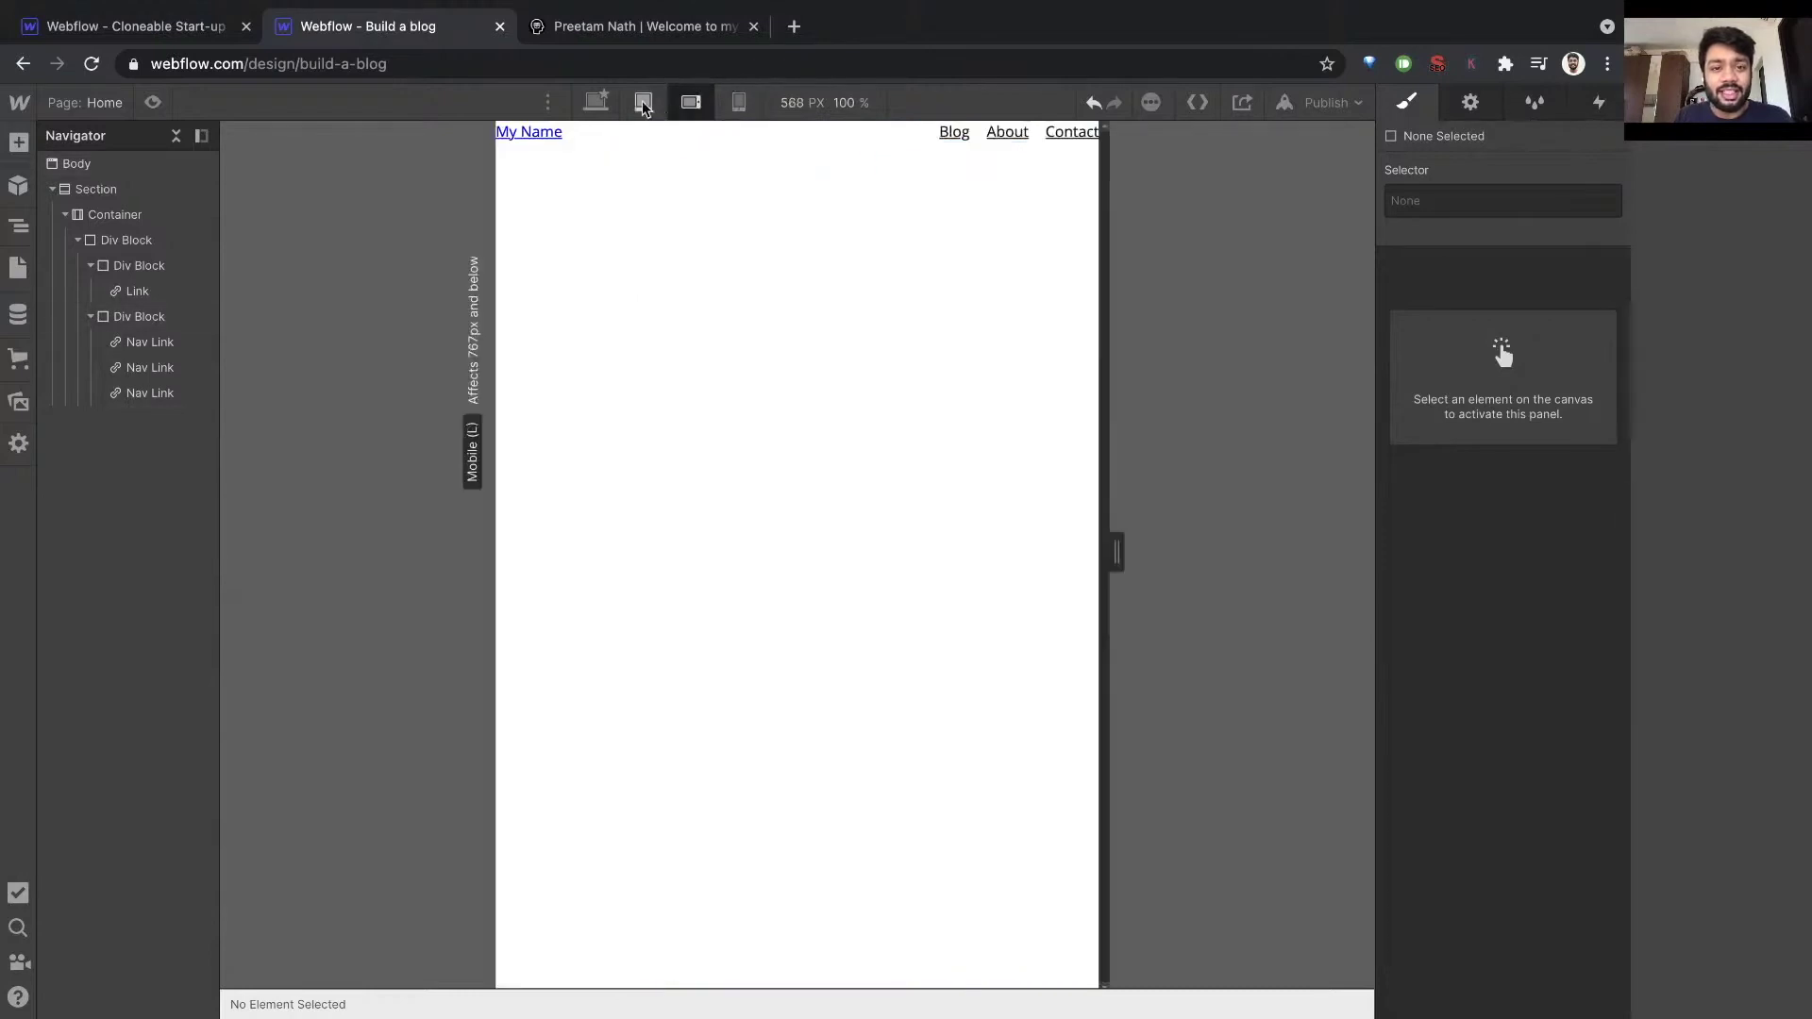
{"action": "left_click", "coordinate": [642, 102]}
{"action": "left_click", "coordinate": [596, 102]}
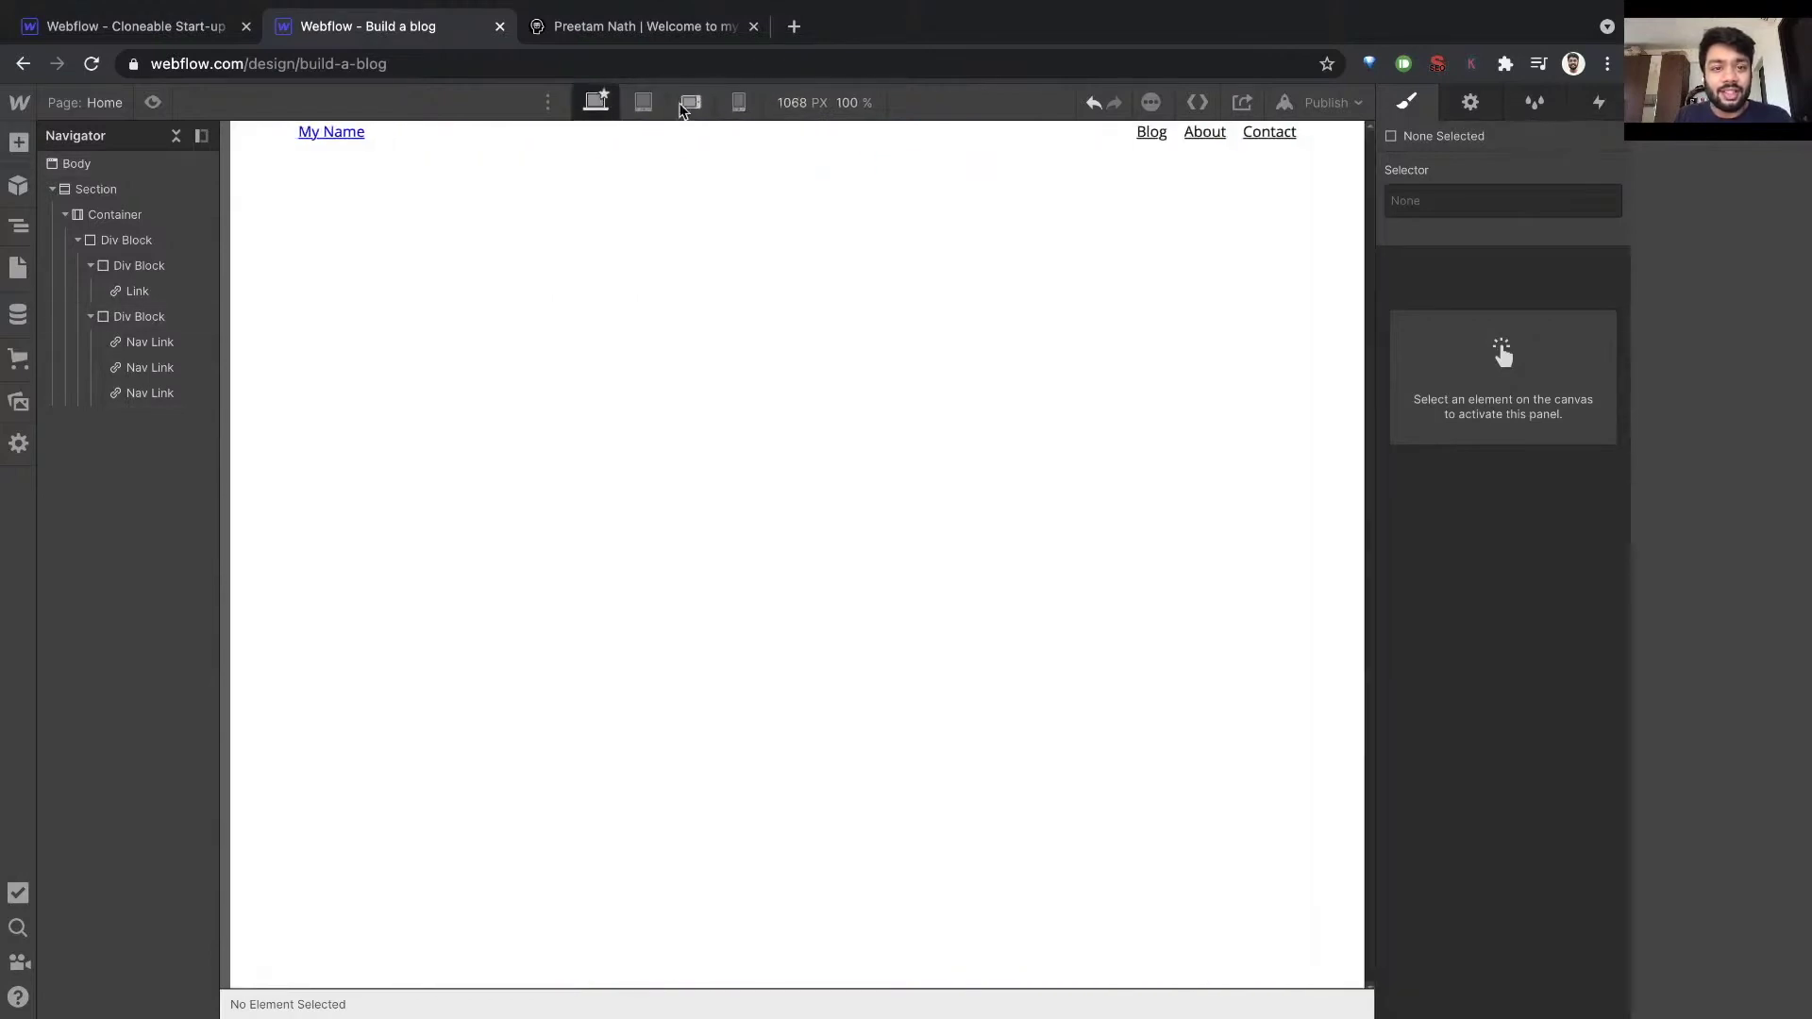
At the mobile landscape breakpoint, set the left and right padding of the Div Block directly inside the Container to 8 px.
{"action": "left_click", "coordinate": [132, 216]}
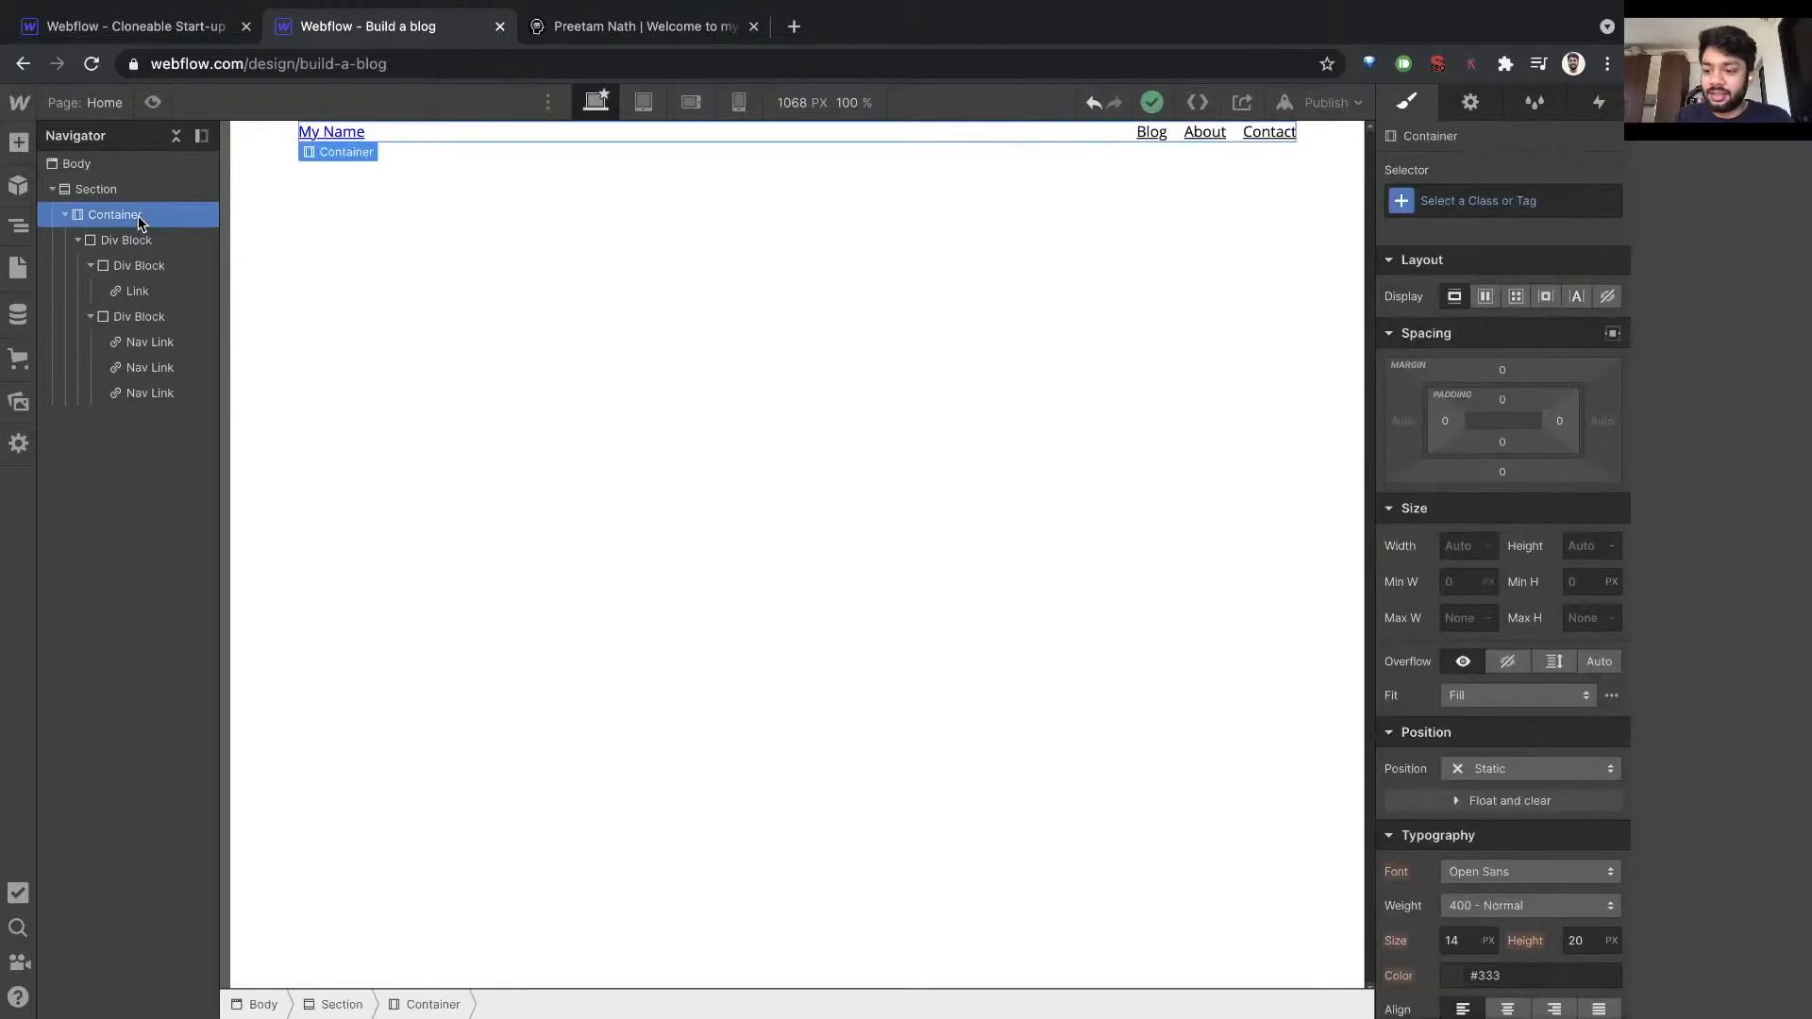
{"action": "left_click", "coordinate": [134, 241]}
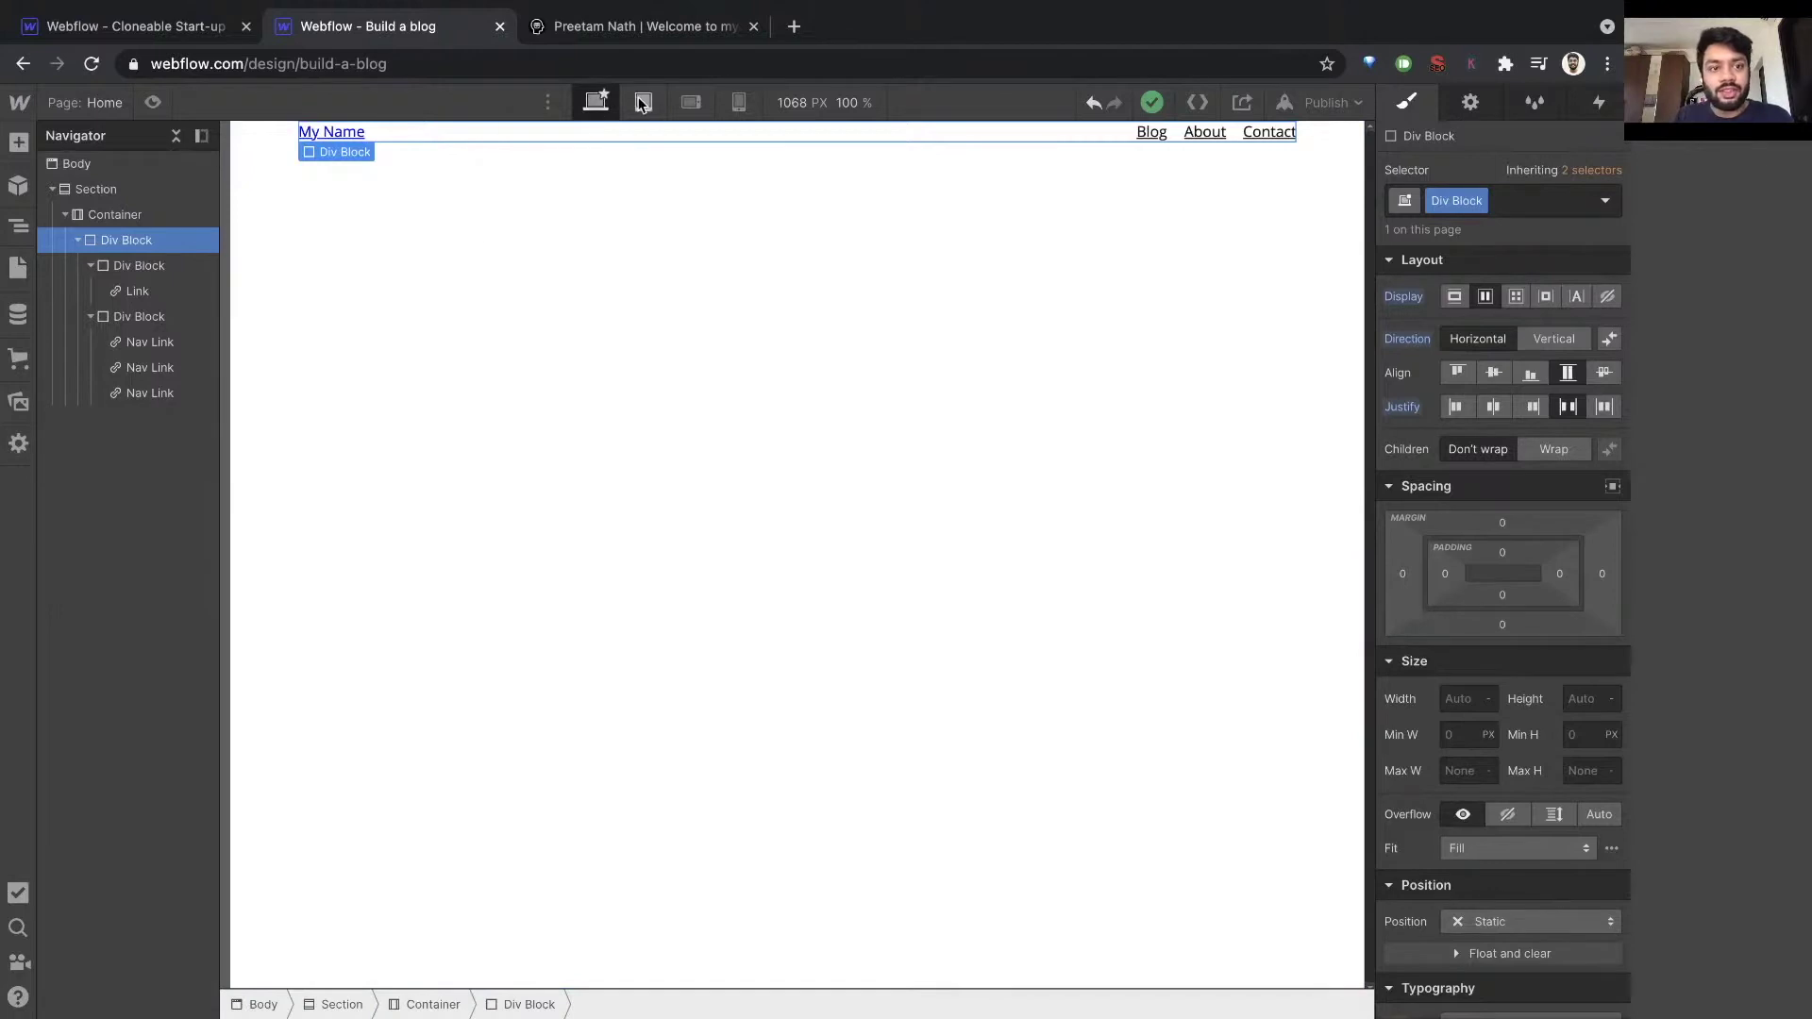
{"action": "left_click", "coordinate": [152, 101]}
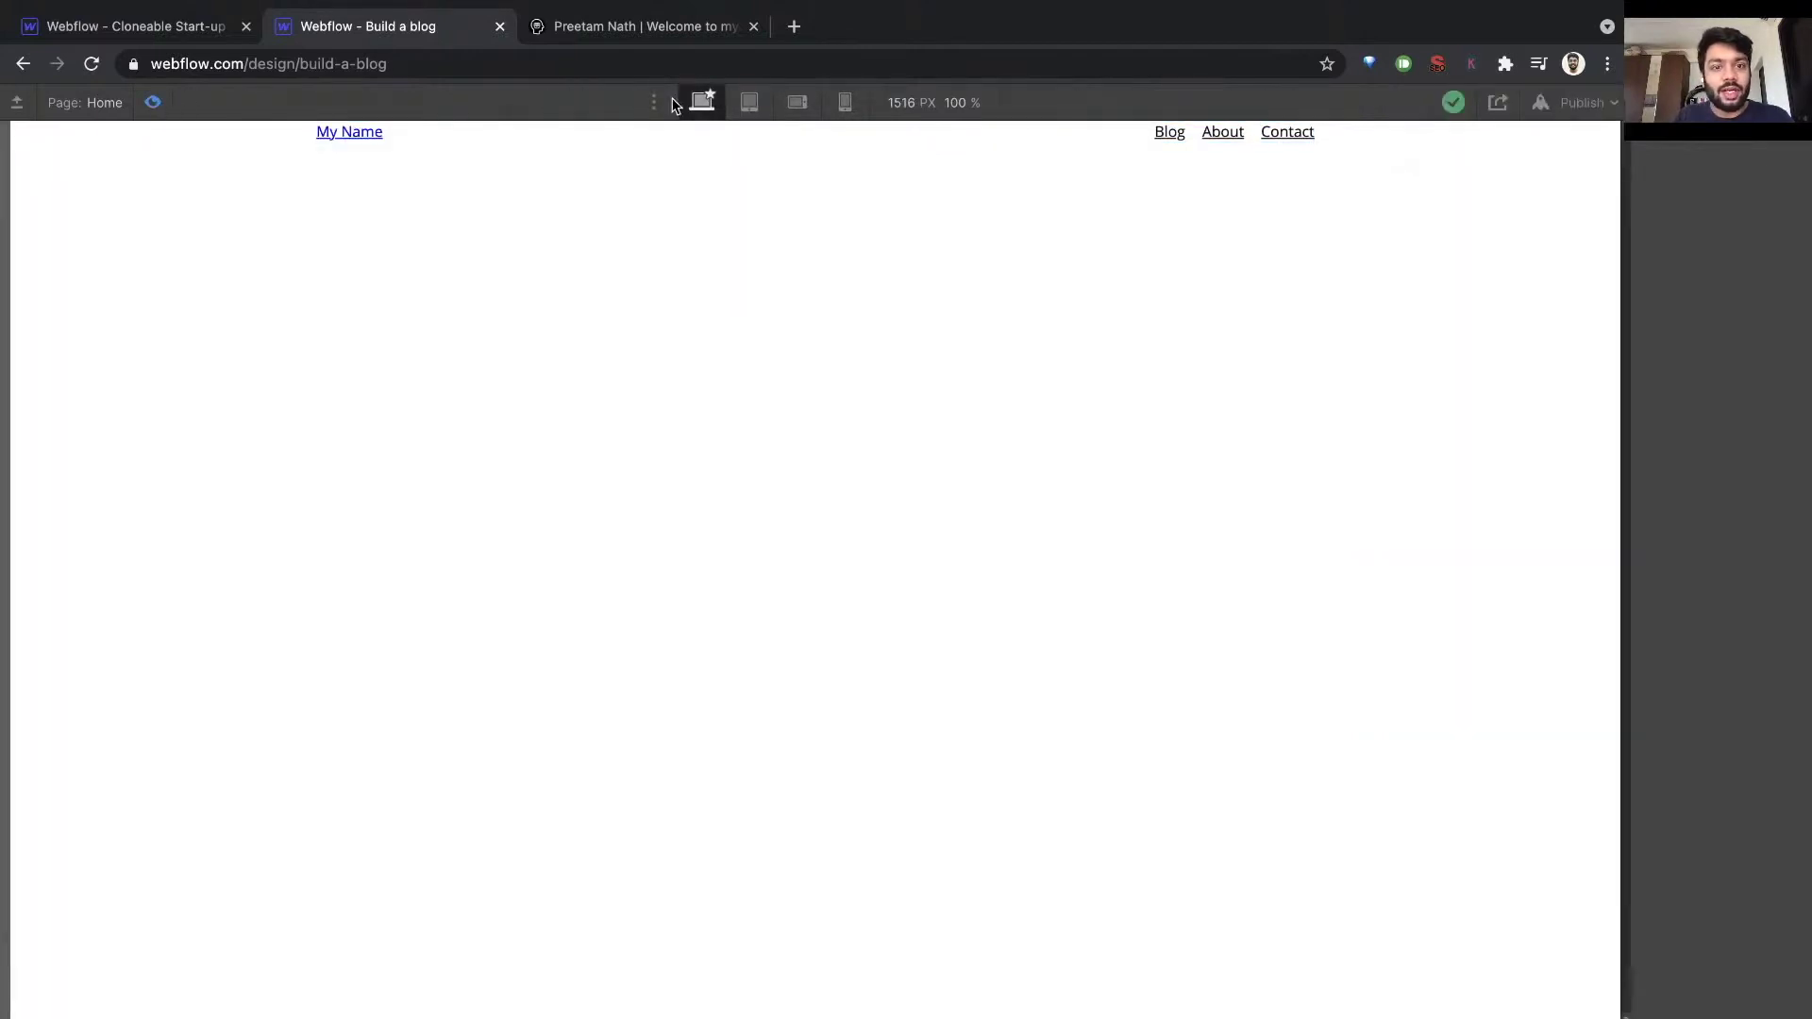
{"action": "key", "text": "super+shift+p"}
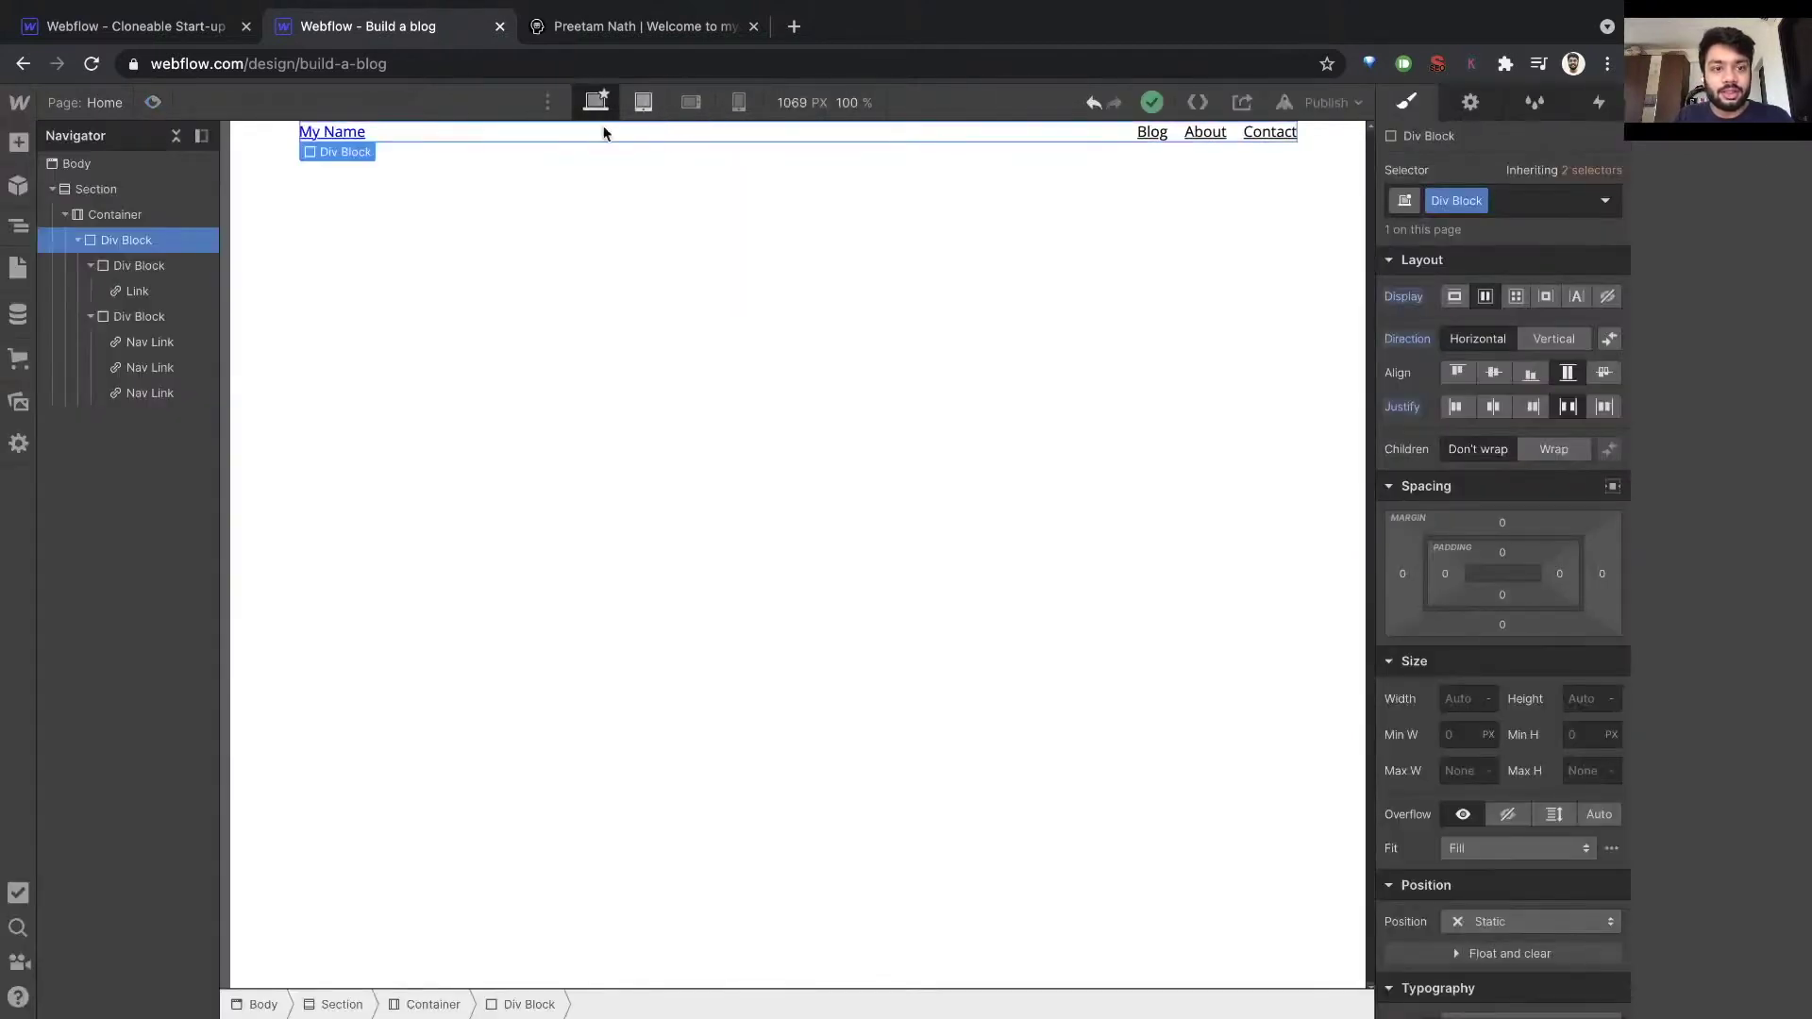
{"action": "left_click", "coordinate": [644, 105]}
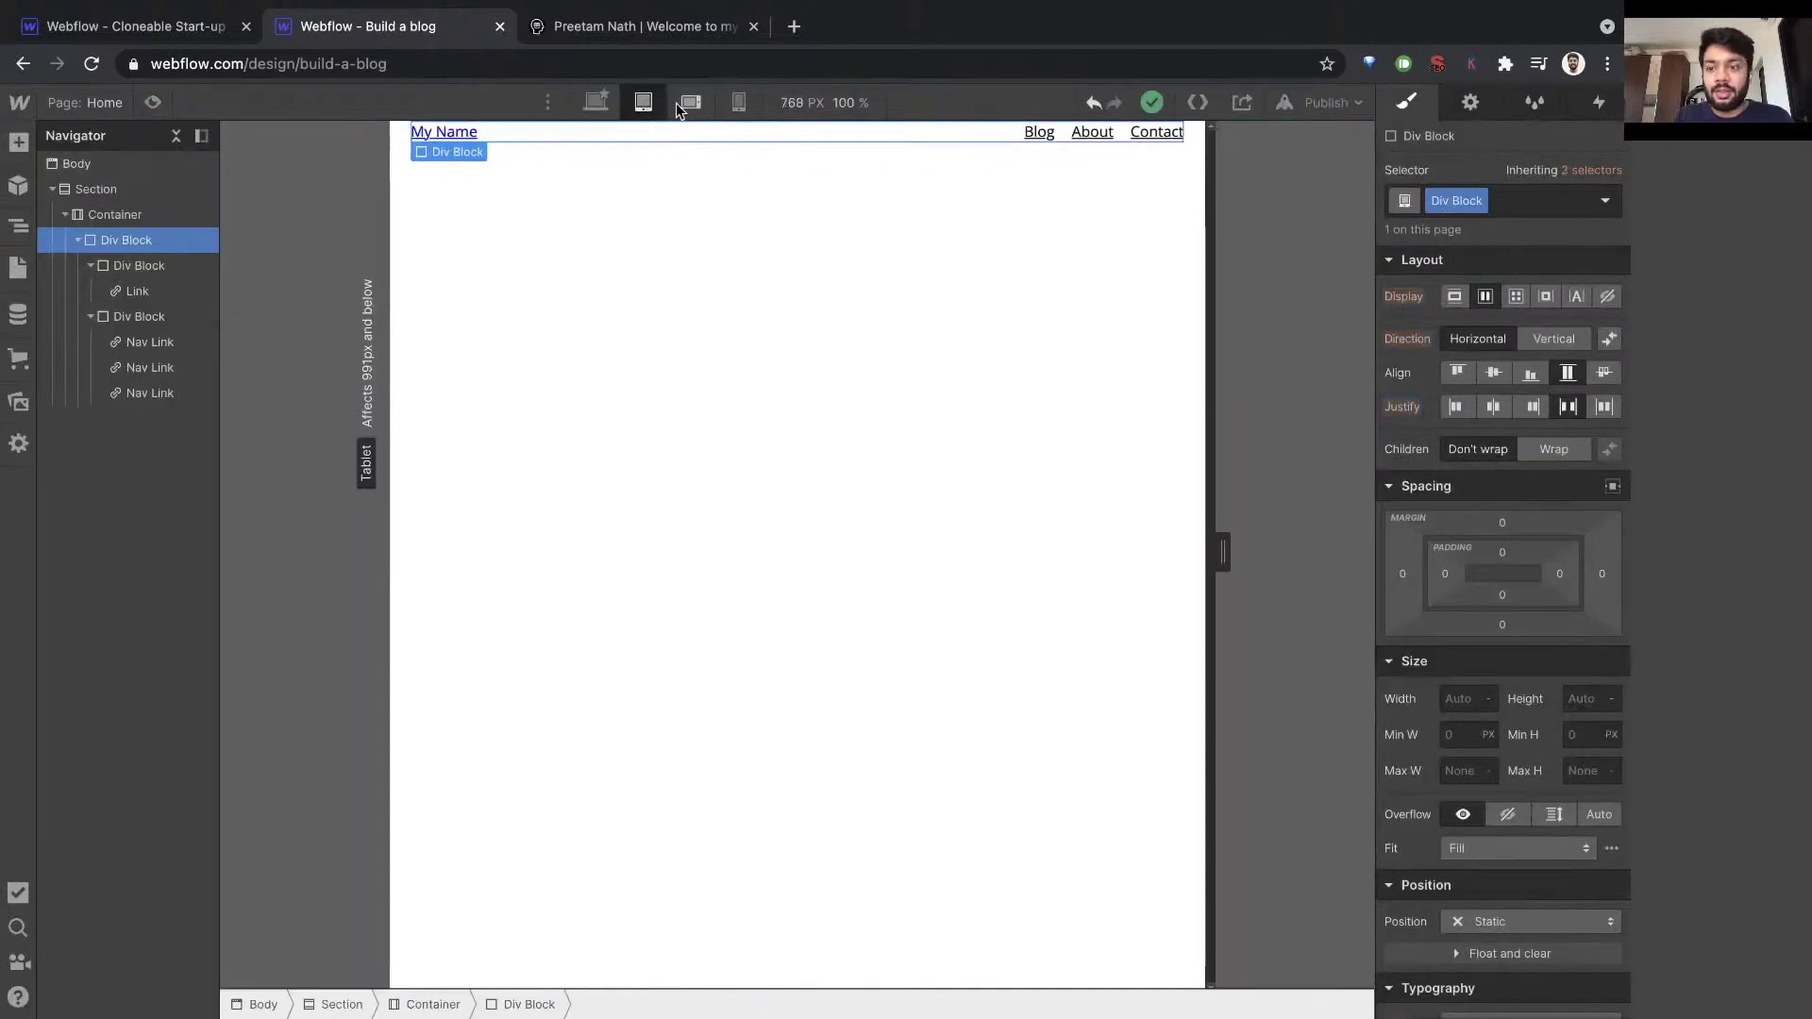
{"action": "left_click", "coordinate": [686, 106]}
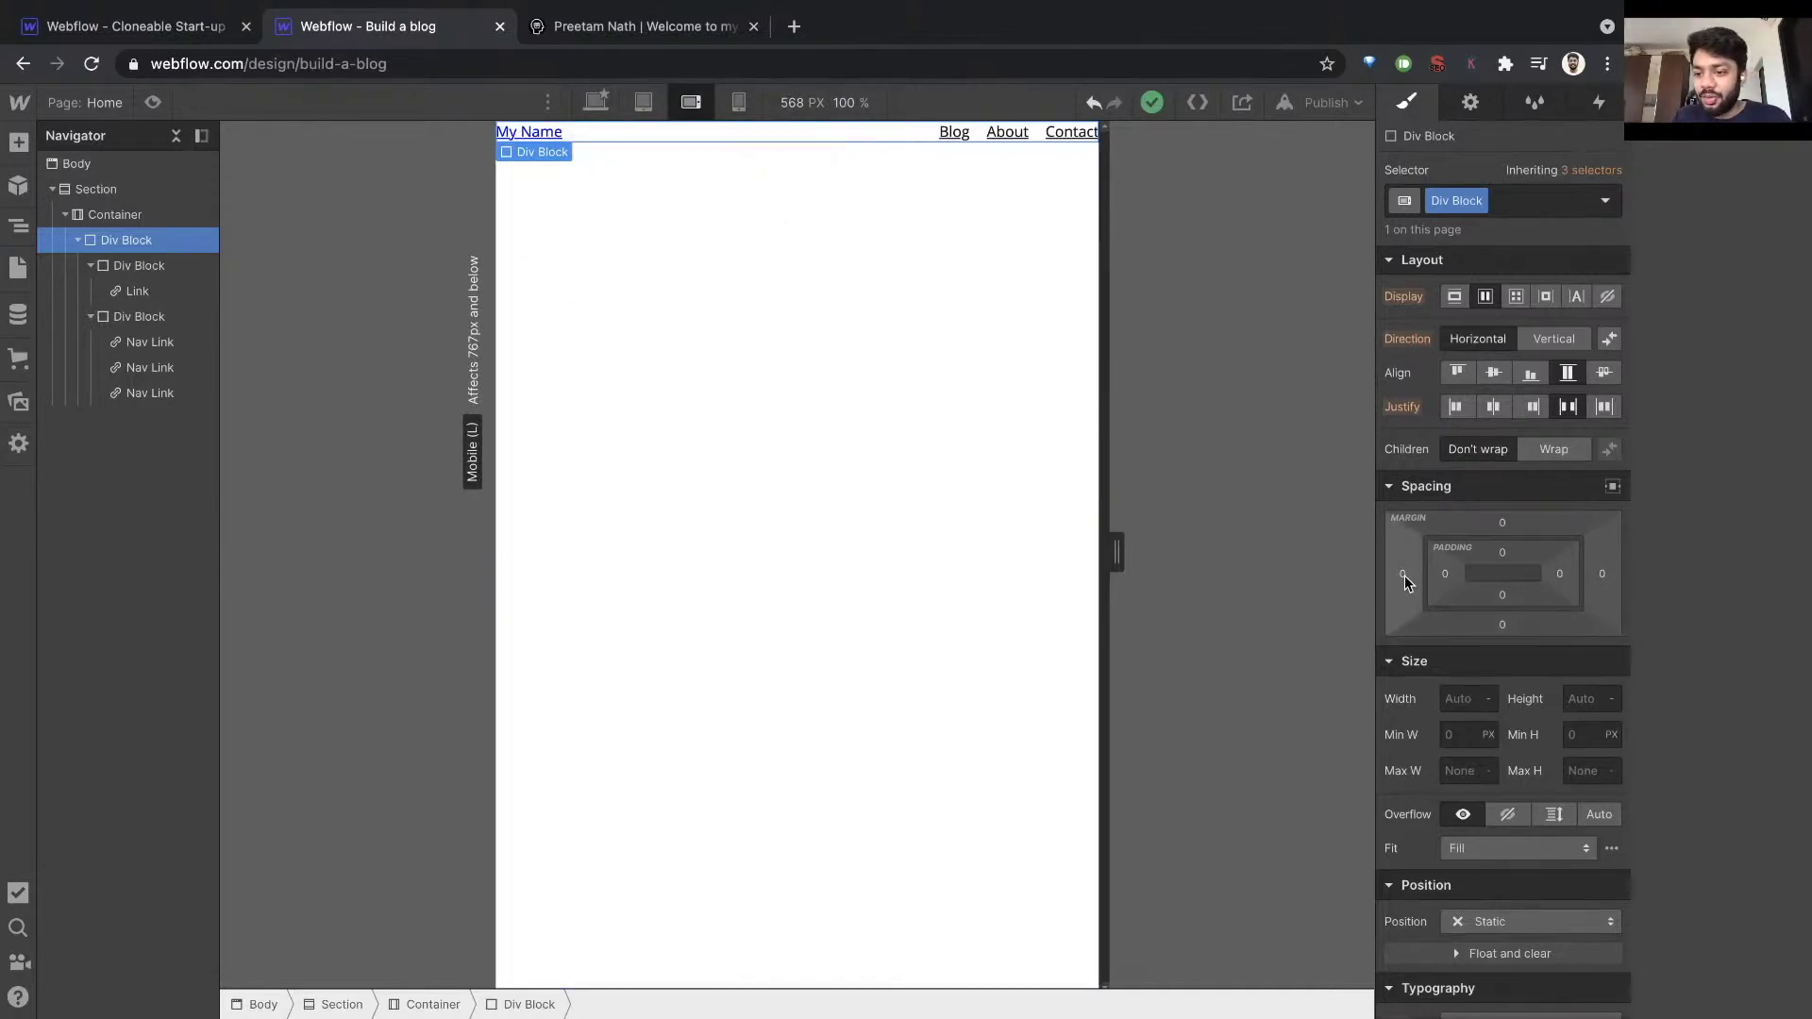
{"action": "left_click", "coordinate": [1445, 573]}
{"action": "type", "text": "8"}
{"action": "key", "text": "Return"}
{"action": "left_click", "coordinate": [1559, 573]}
{"action": "type", "text": "8"}
{"action": "key", "text": "Return"}
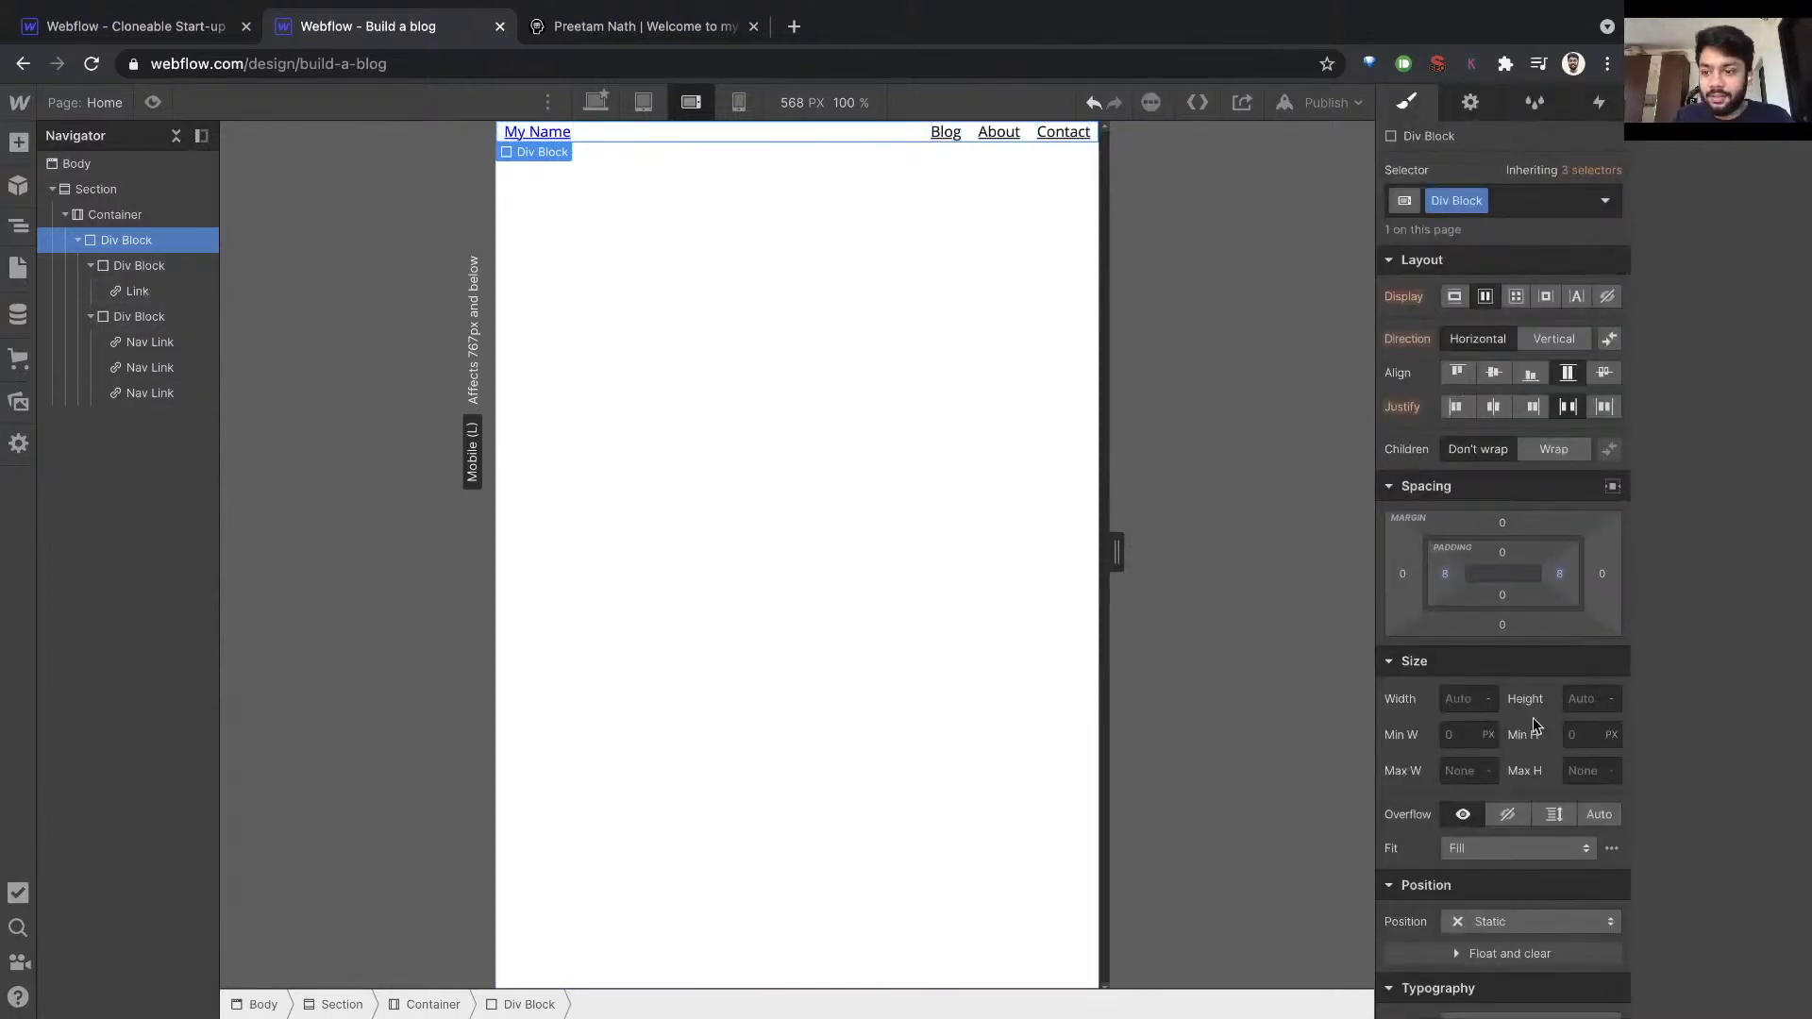
Set the outer Div Block's left and right padding to 12 px at the mobile landscape breakpoint.
{"action": "left_click", "coordinate": [1445, 574]}
{"action": "type", "text": "12"}
{"action": "key", "text": "Return"}
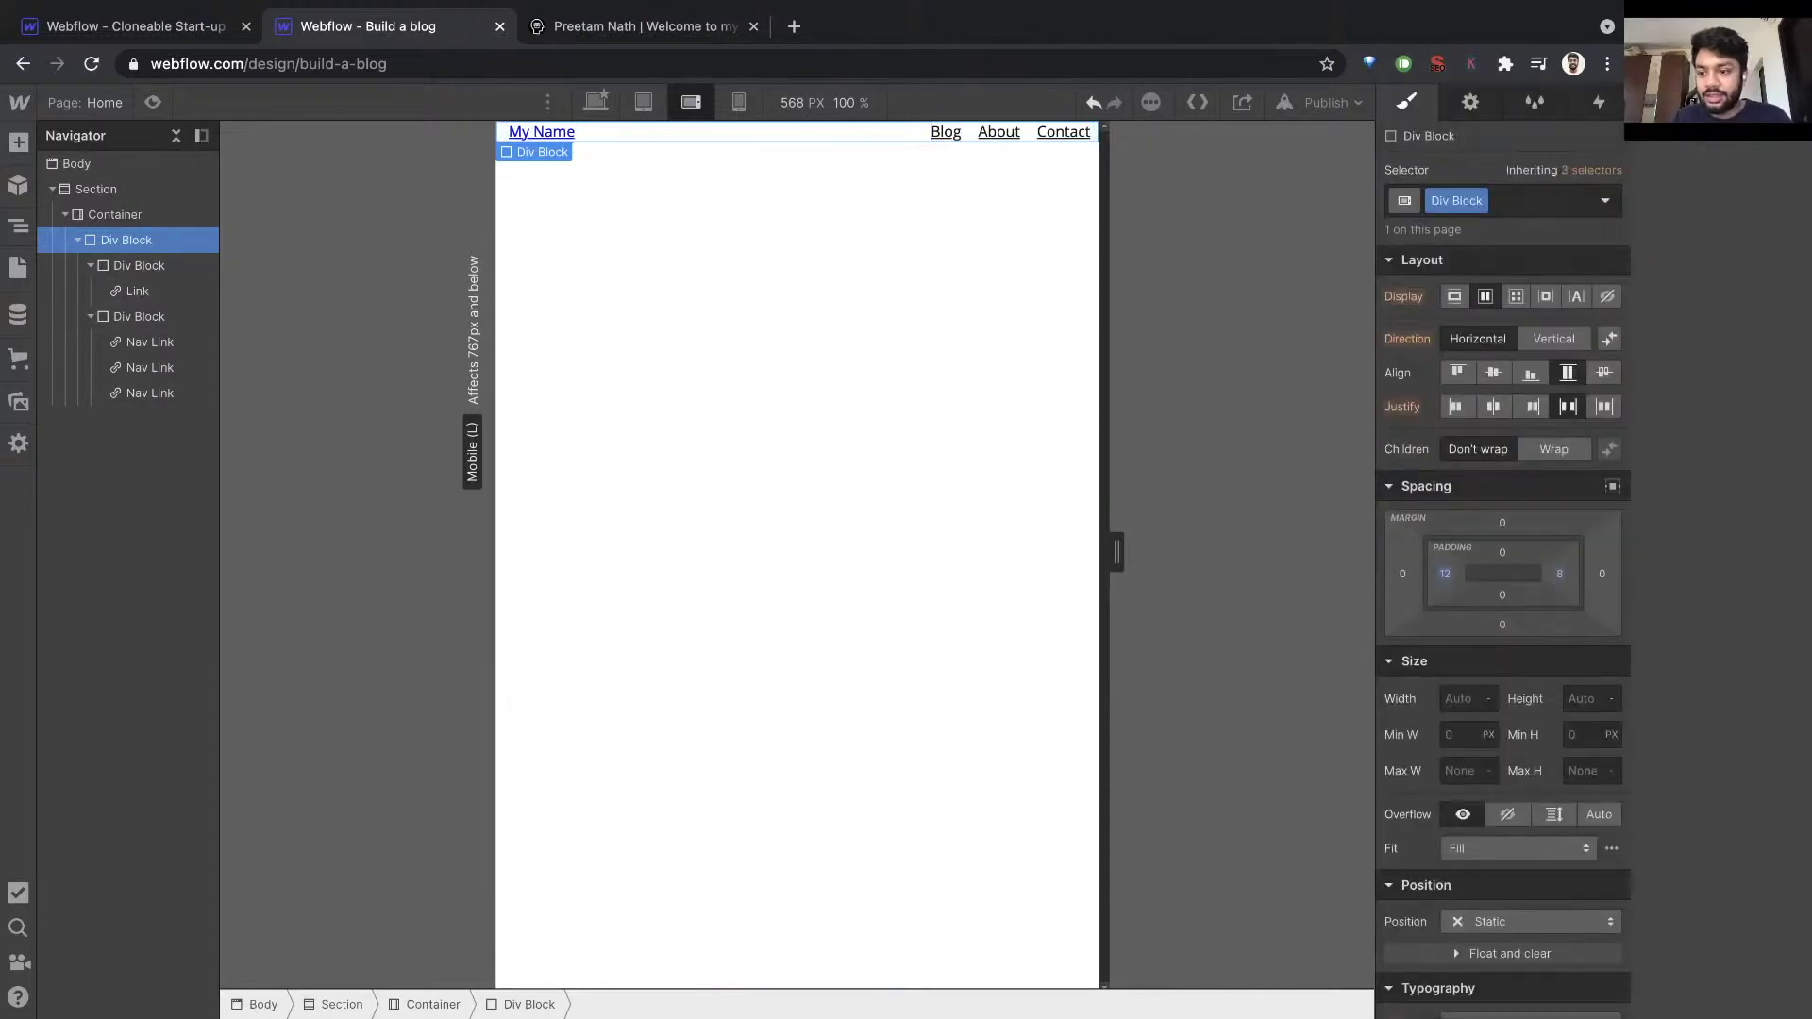
{"action": "left_click", "coordinate": [1560, 573]}
{"action": "type", "text": "12"}
{"action": "key", "text": "Return"}
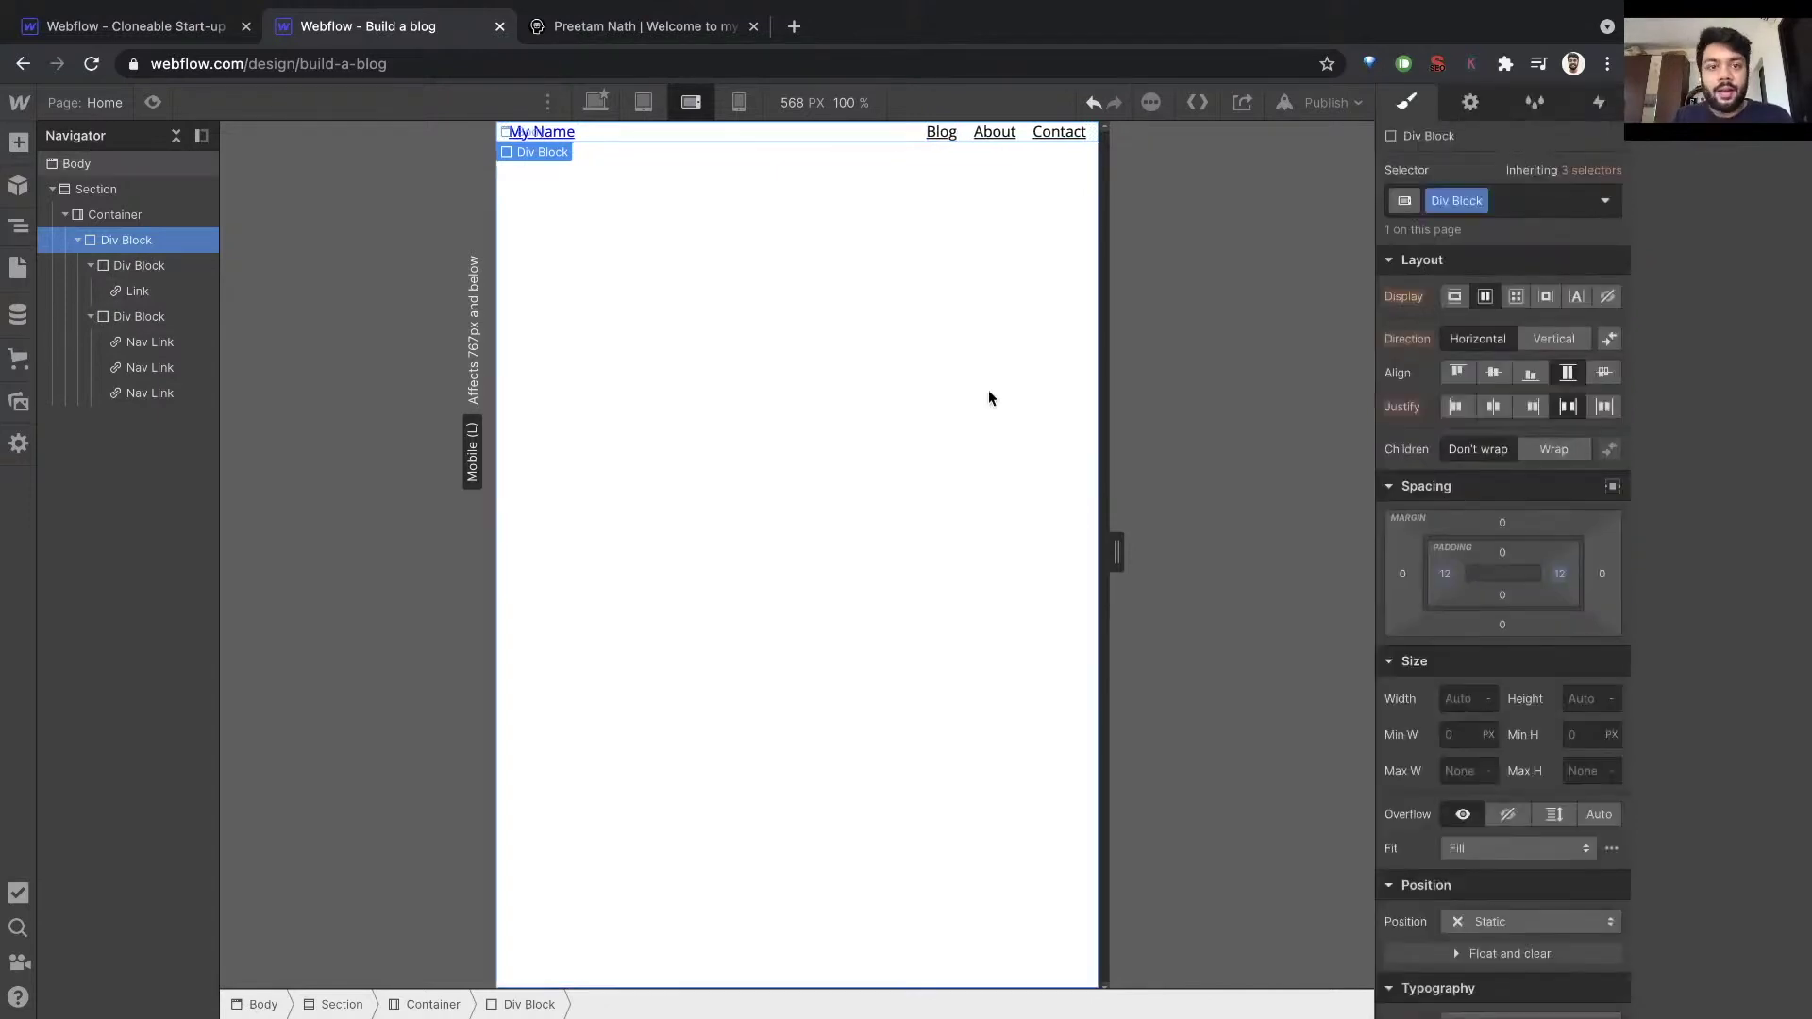
Check the navbar's side padding at the mobile portrait and mobile landscape breakpoints, also in preview mode.
{"action": "left_click", "coordinate": [738, 102]}
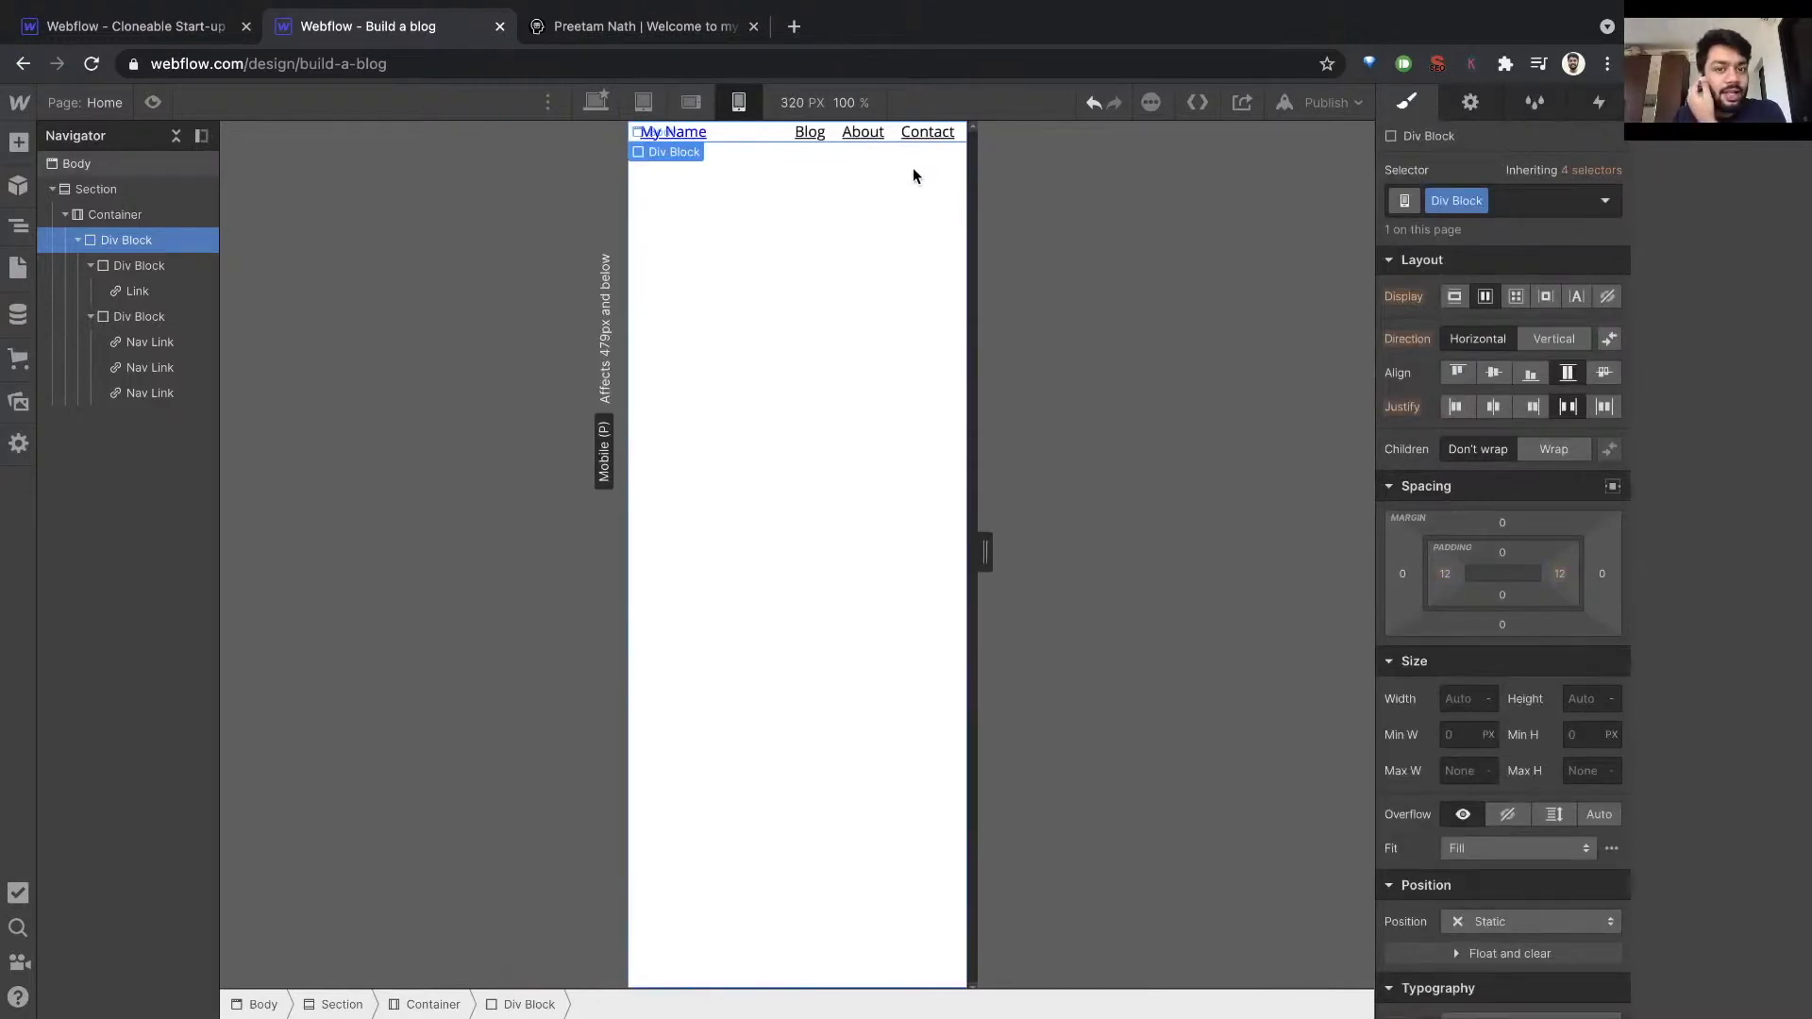
{"action": "left_click", "coordinate": [681, 110]}
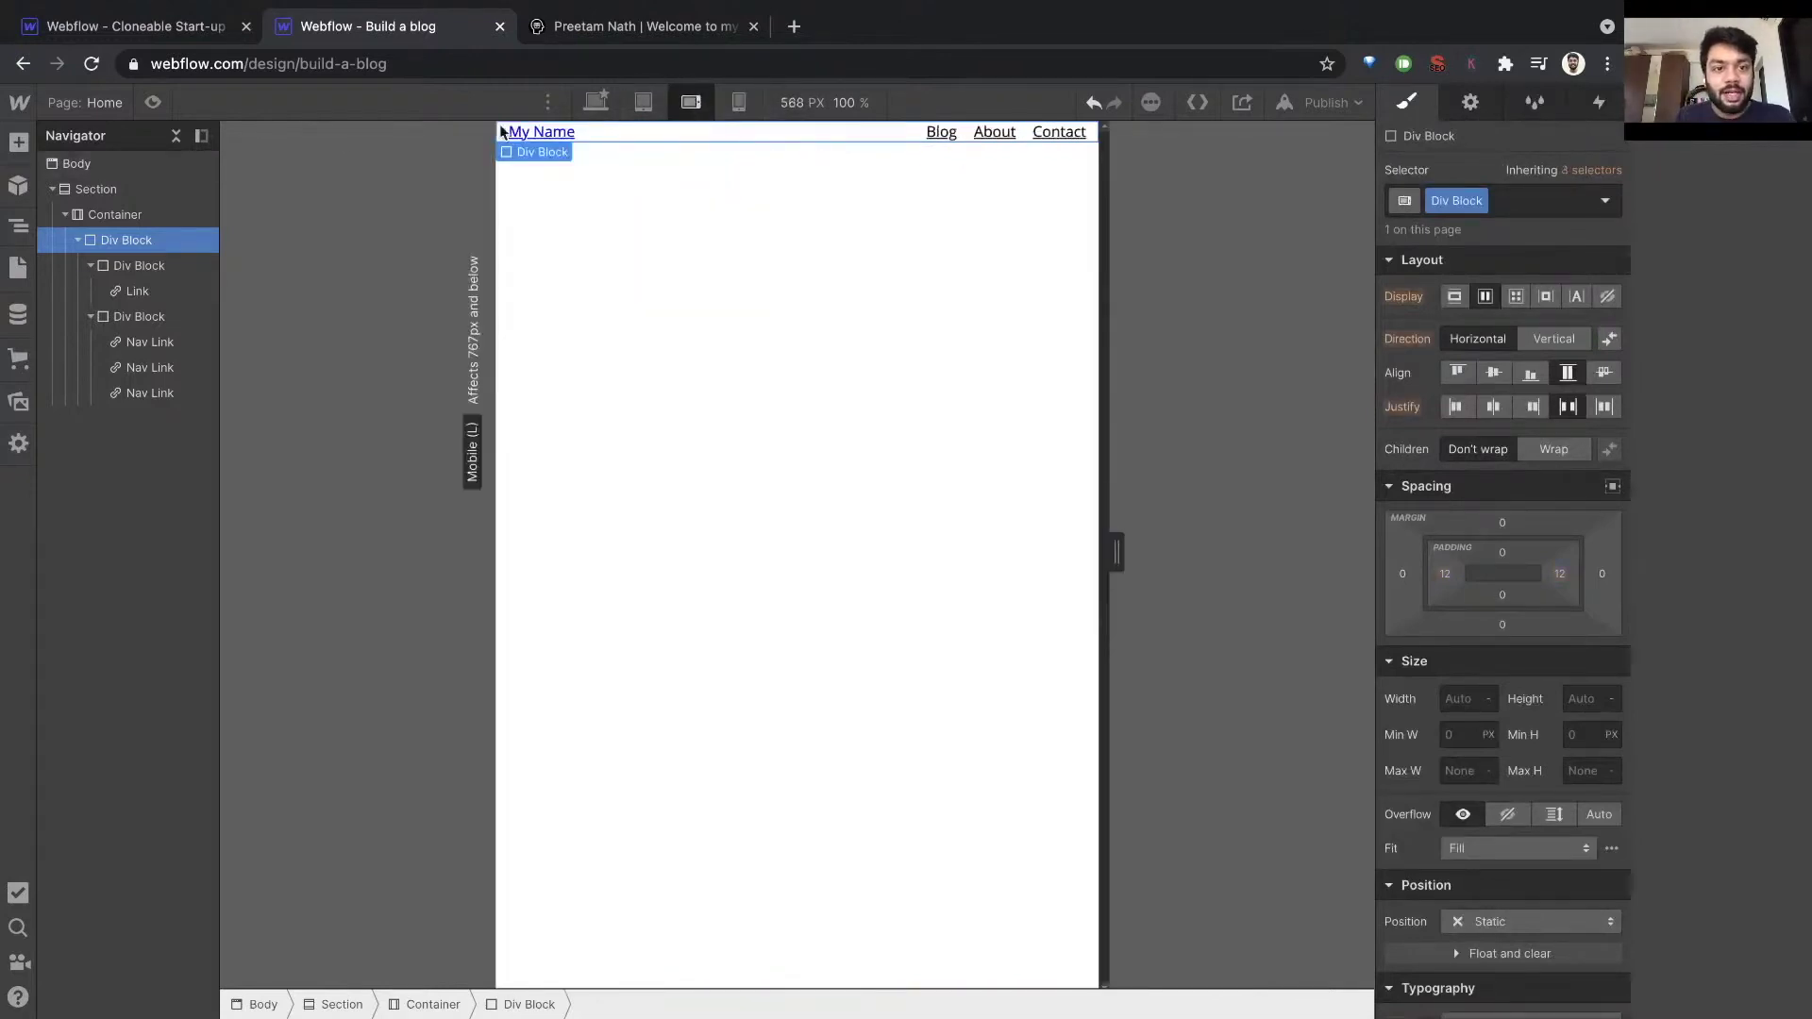
{"action": "left_click", "coordinate": [152, 102]}
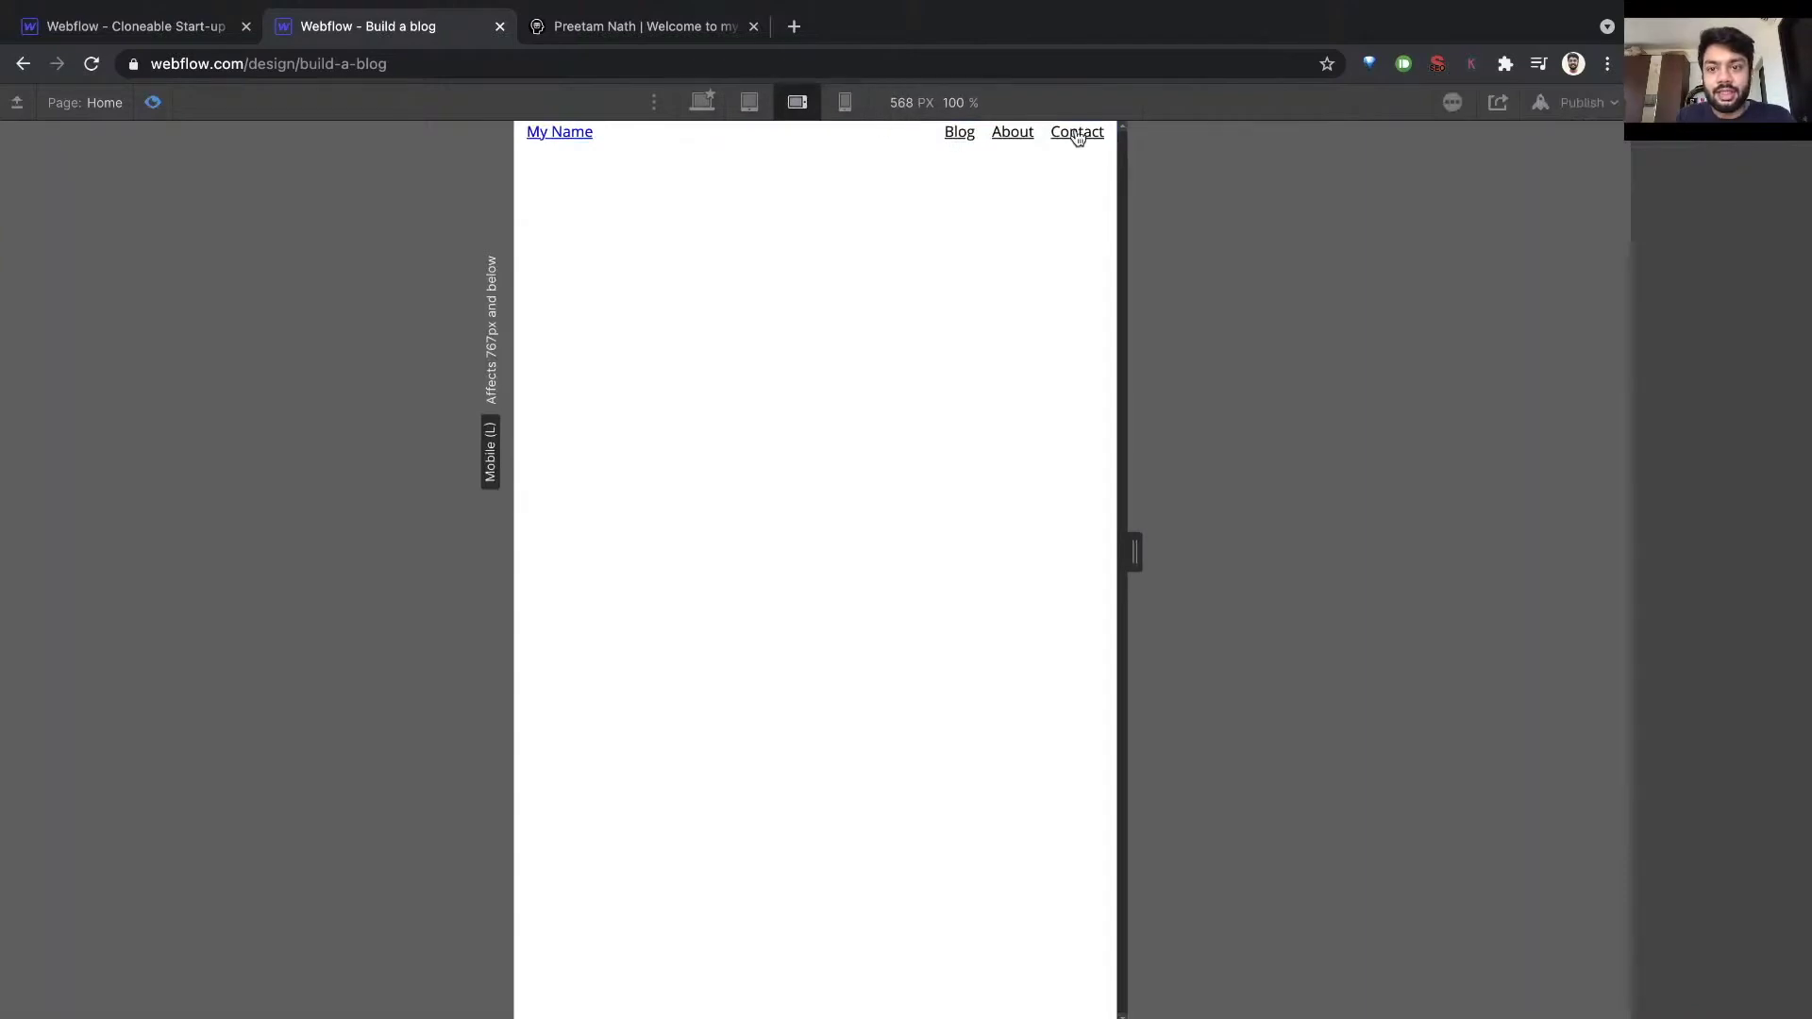
{"action": "left_click", "coordinate": [842, 102]}
{"action": "left_click", "coordinate": [797, 102]}
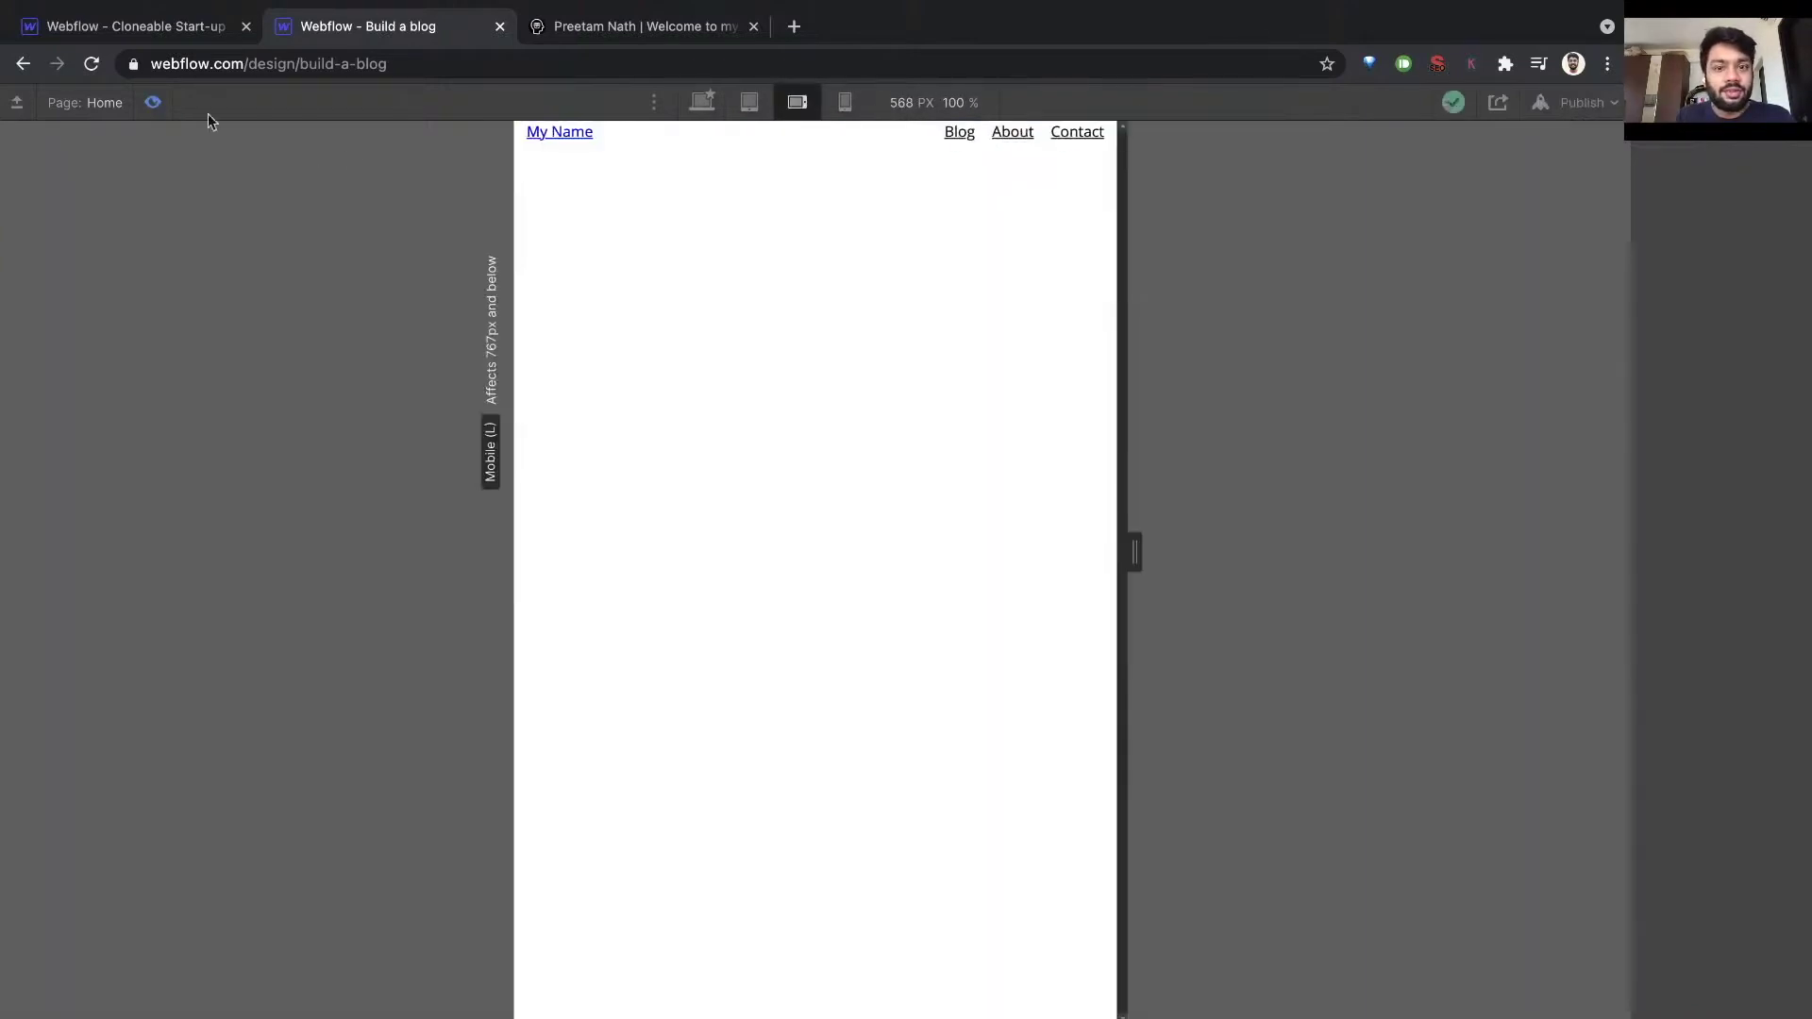
{"action": "left_click", "coordinate": [152, 101]}
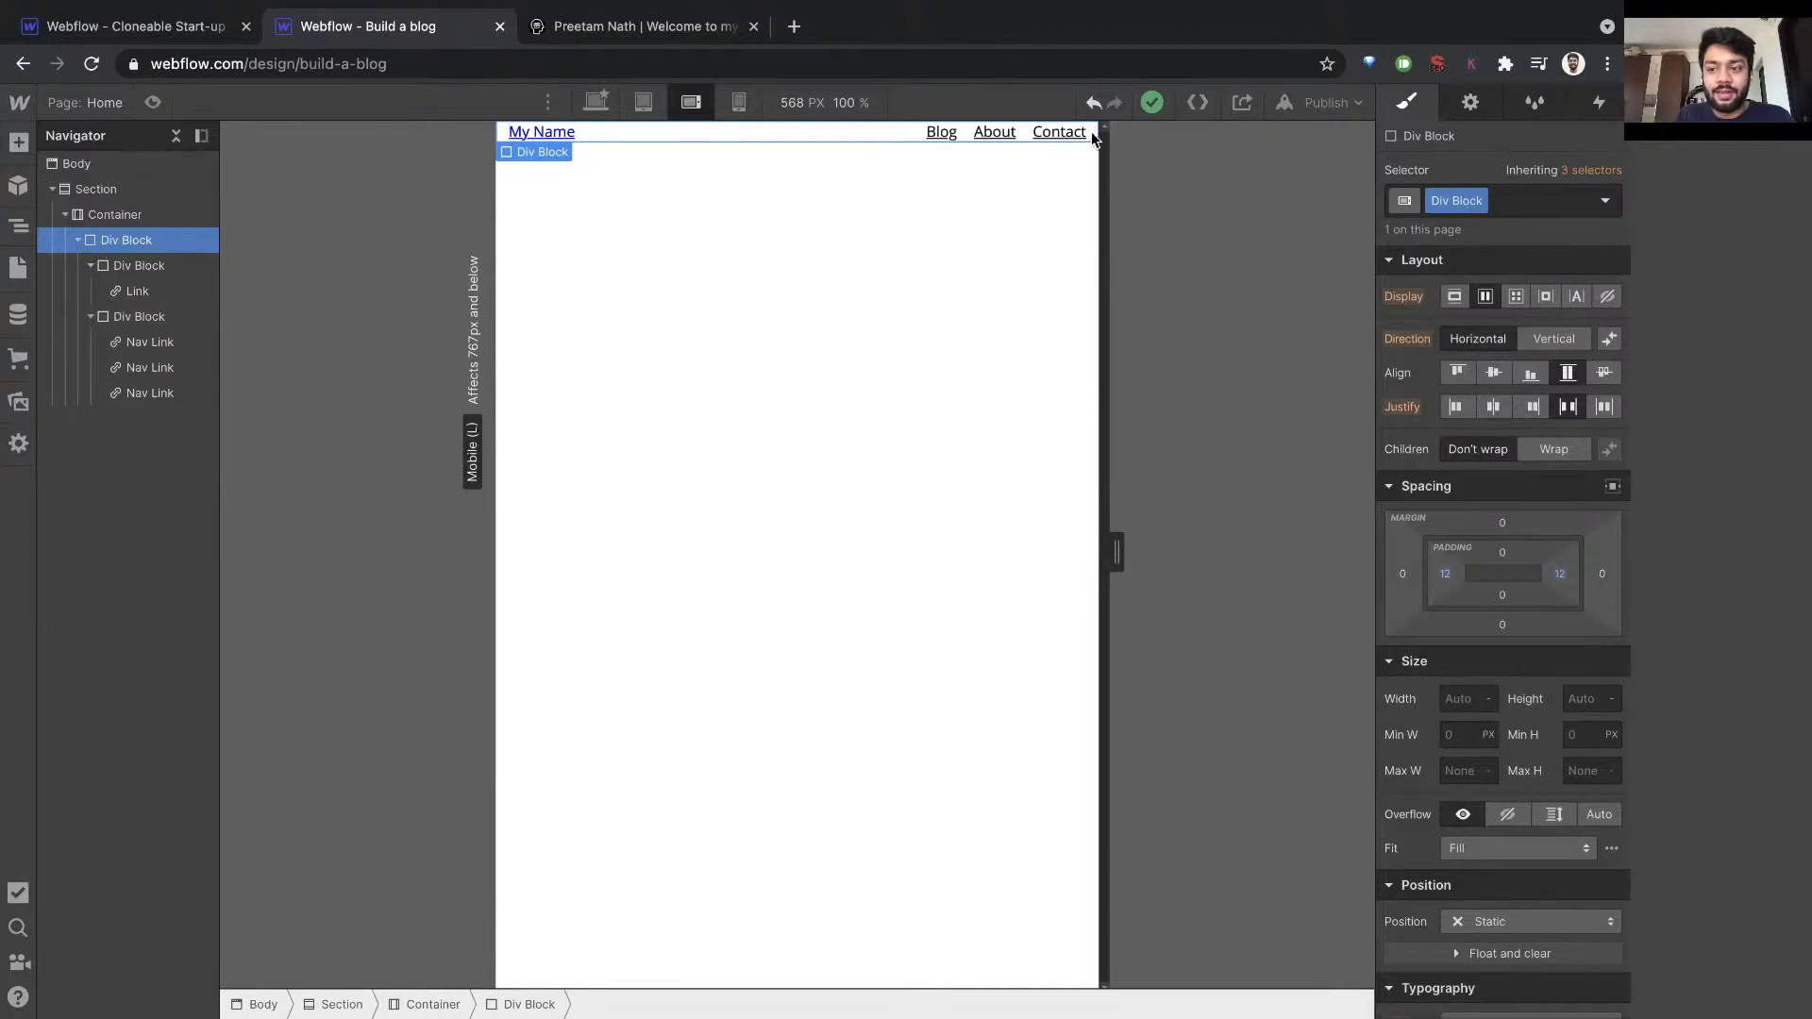
{"action": "left_click", "coordinate": [974, 138]}
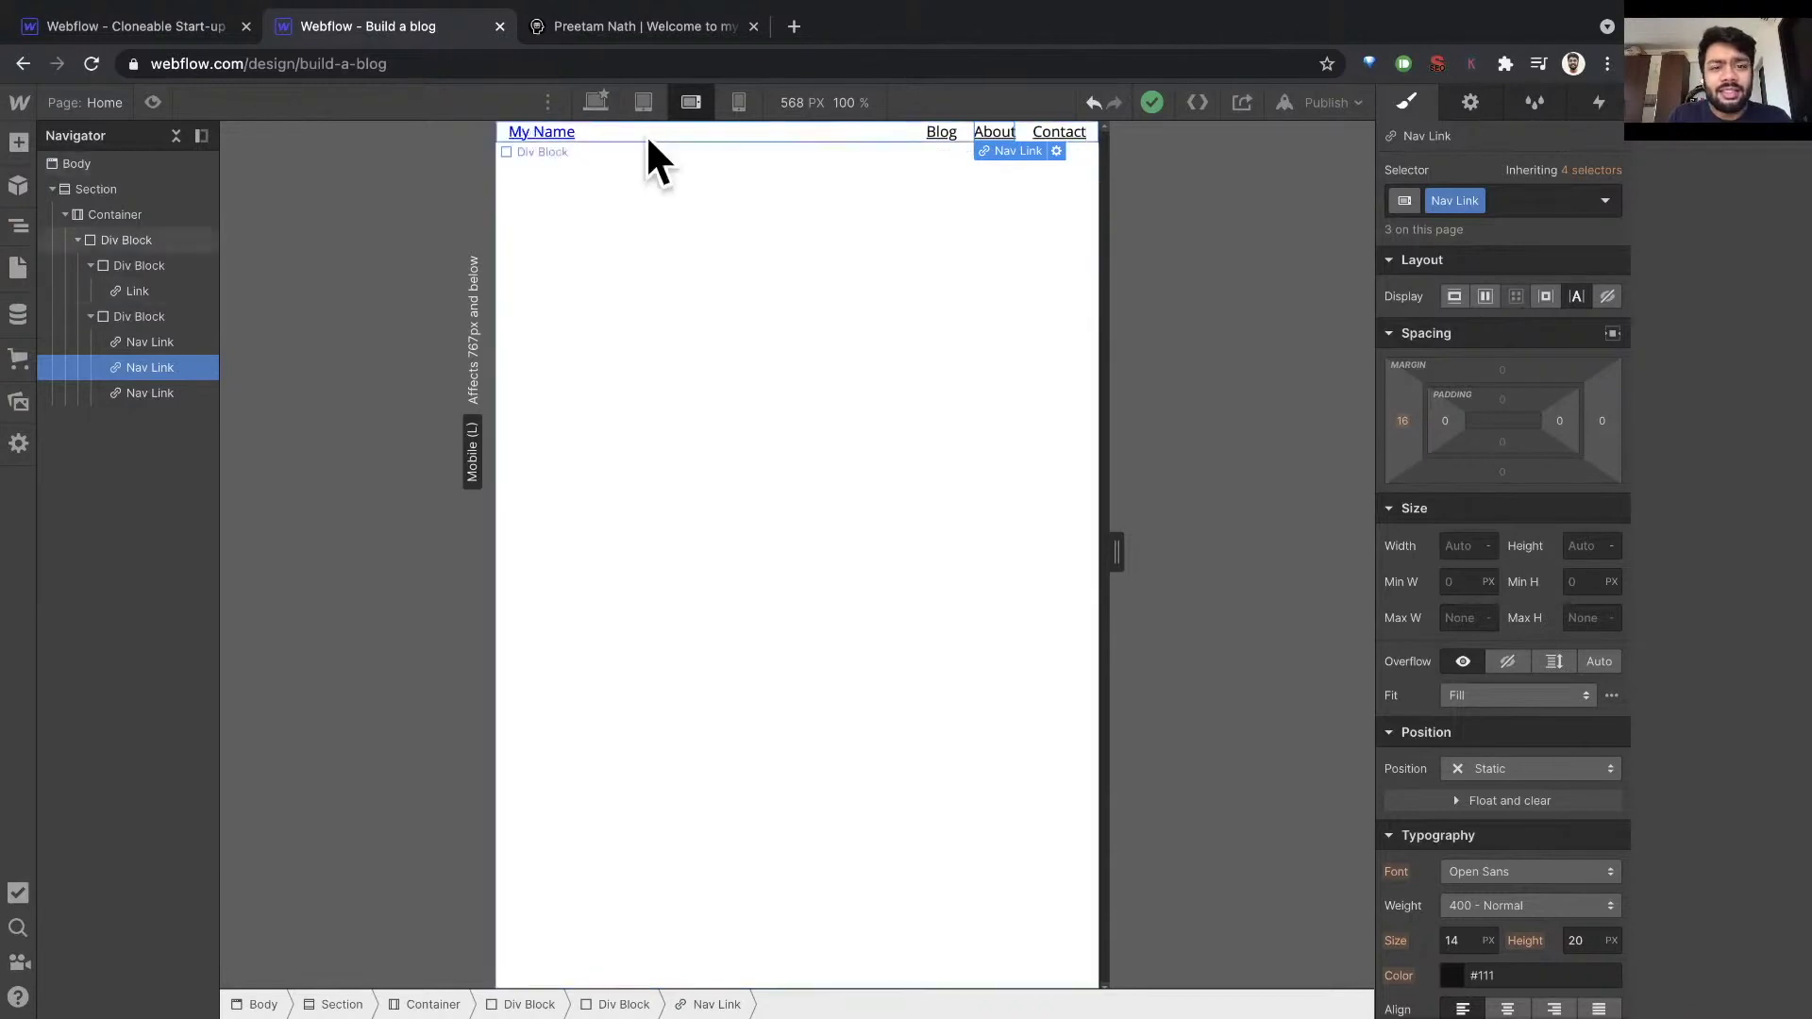
At the desktop breakpoint, set the outer Div Block's top and bottom padding to 12 px and check it at mobile portrait.
{"action": "left_click", "coordinate": [596, 102]}
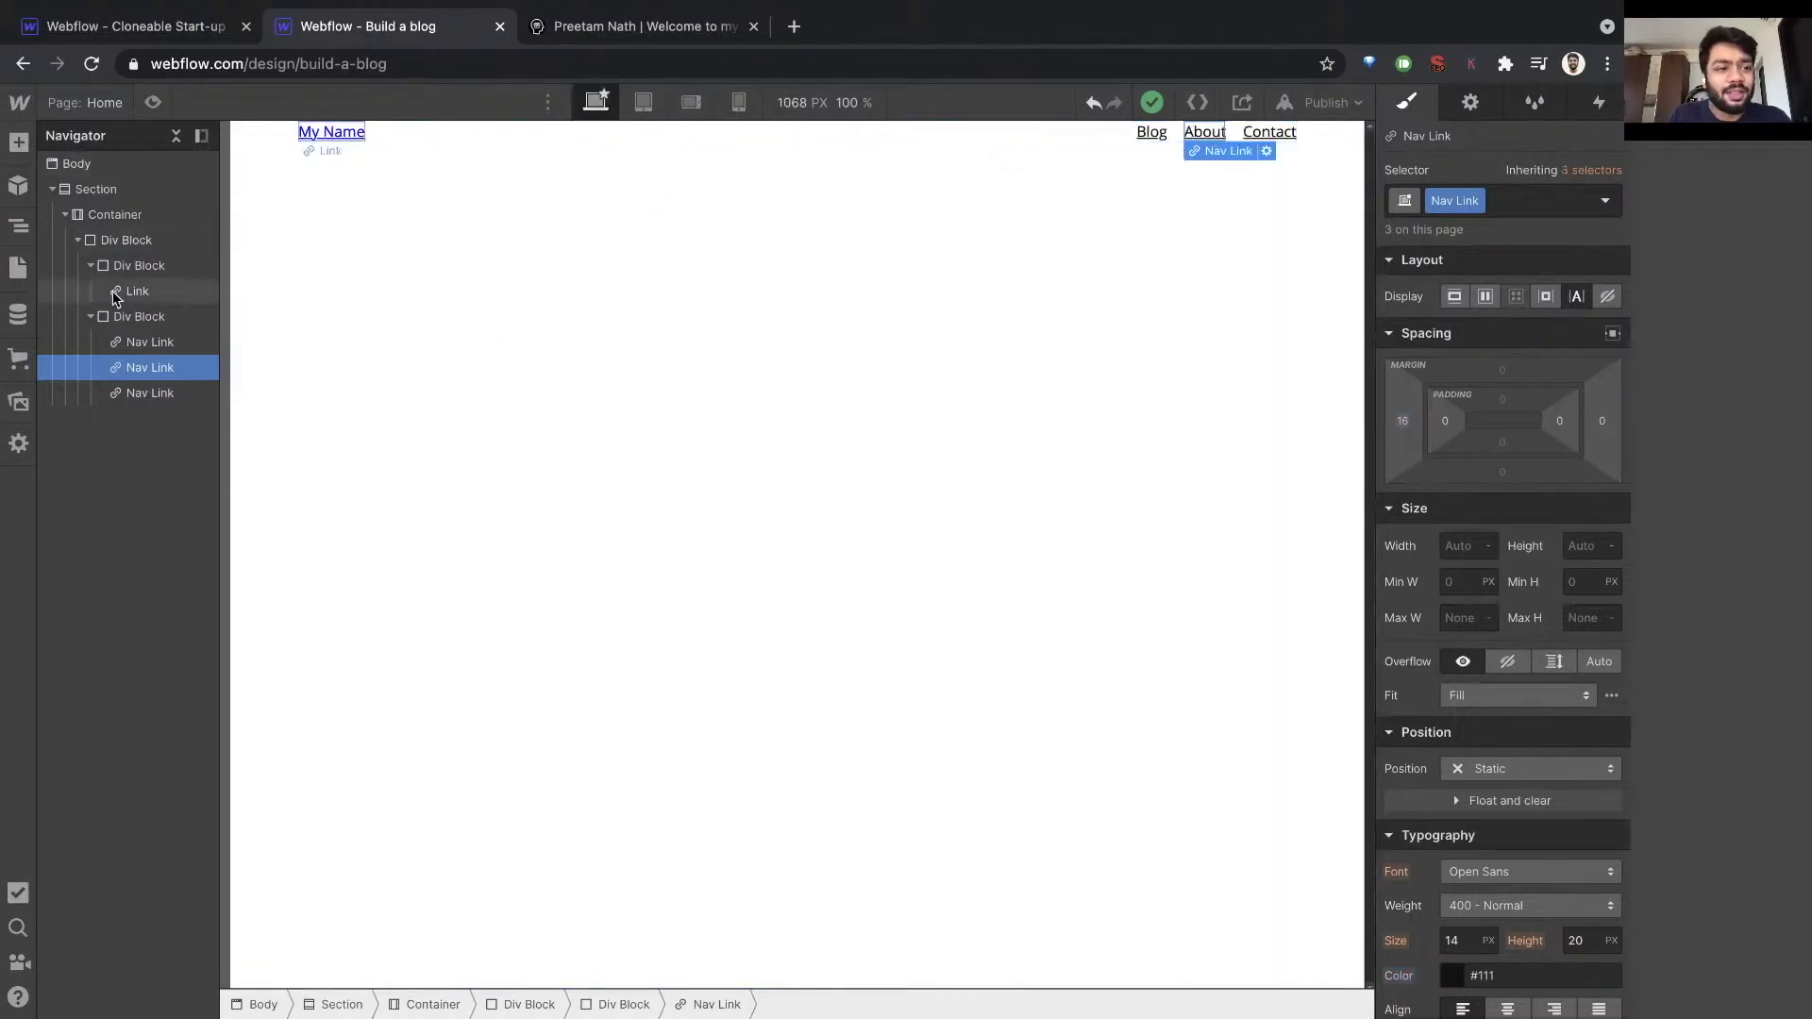
{"action": "left_click", "coordinate": [129, 217]}
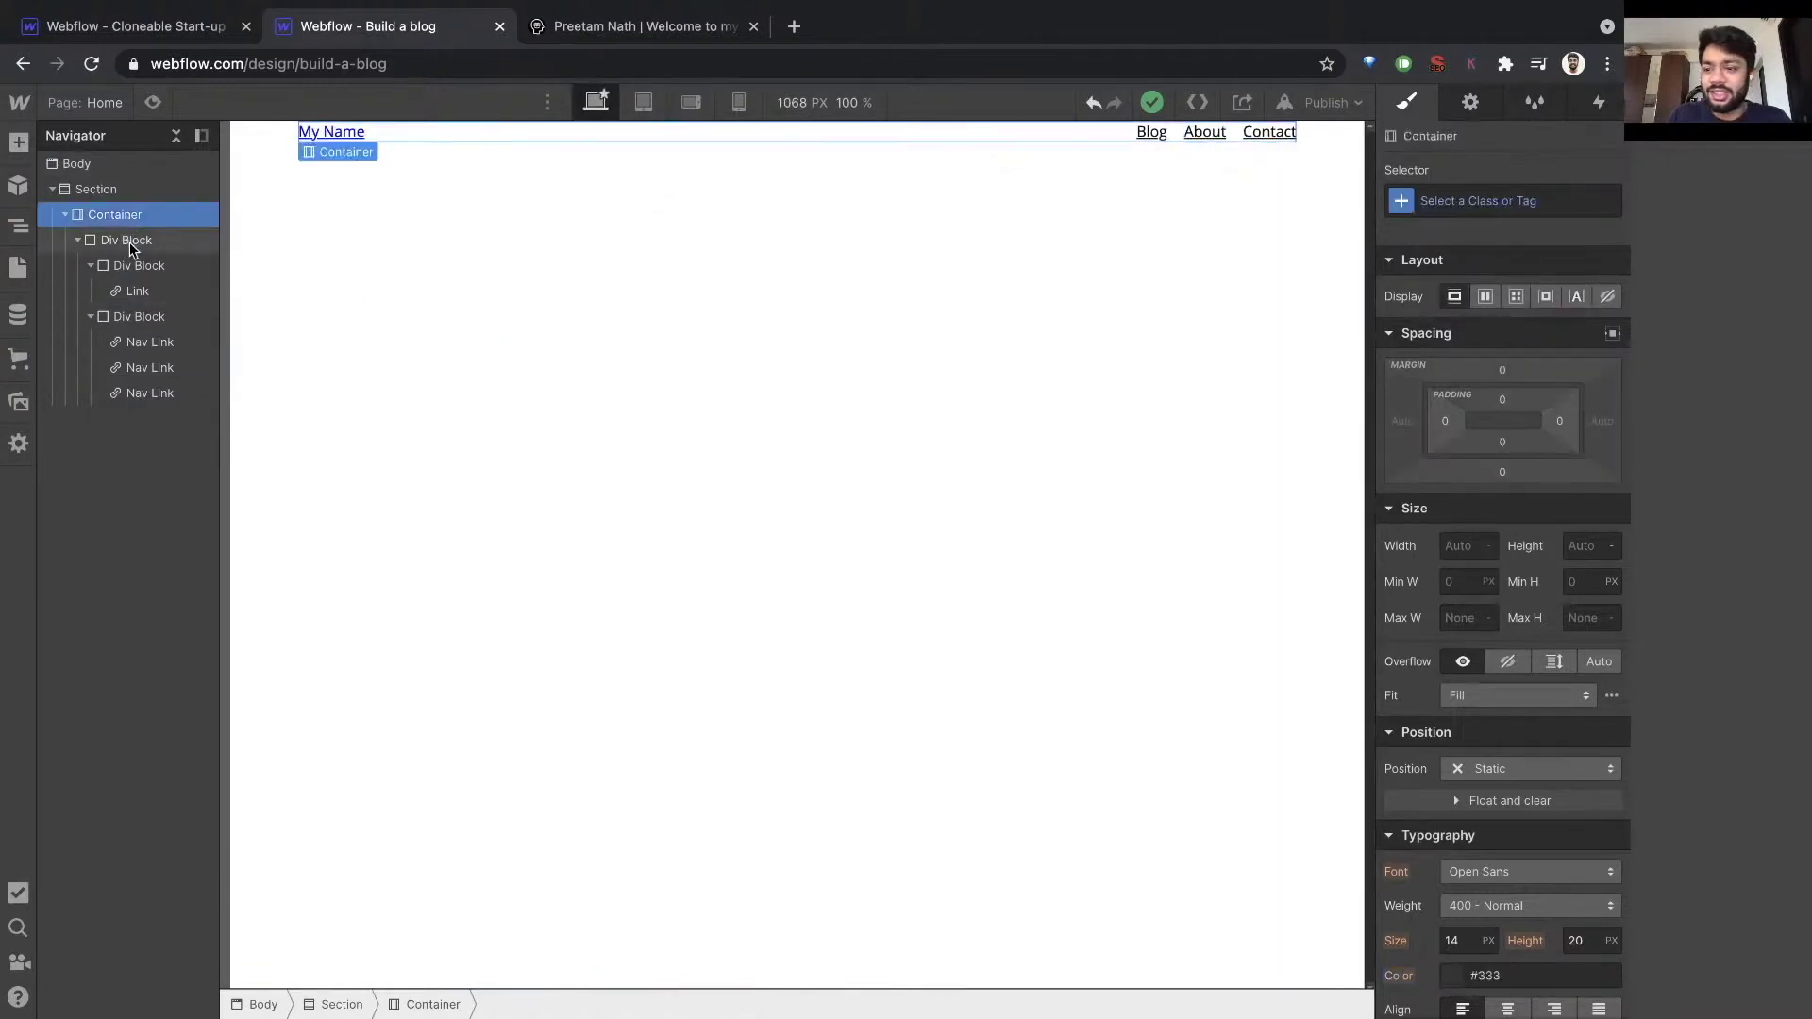
{"action": "left_click", "coordinate": [130, 243]}
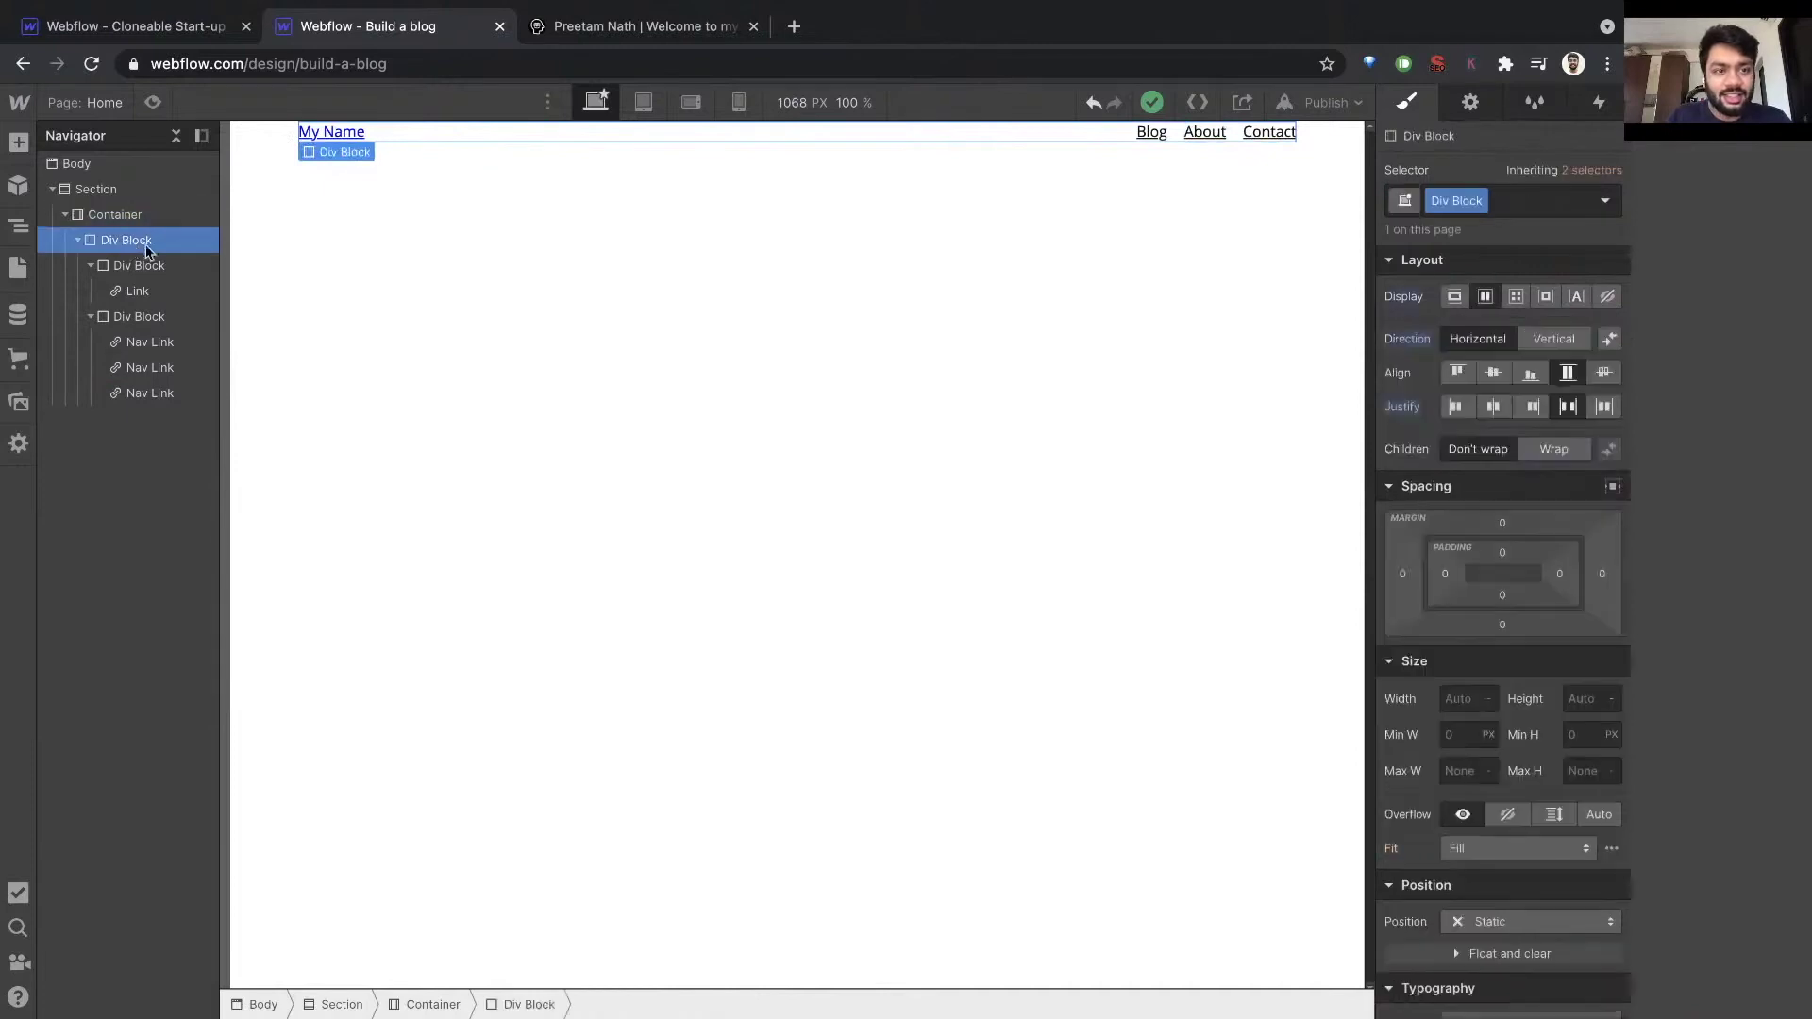
{"action": "left_click", "coordinate": [1503, 553]}
{"action": "type", "text": "12"}
{"action": "key", "text": "Return"}
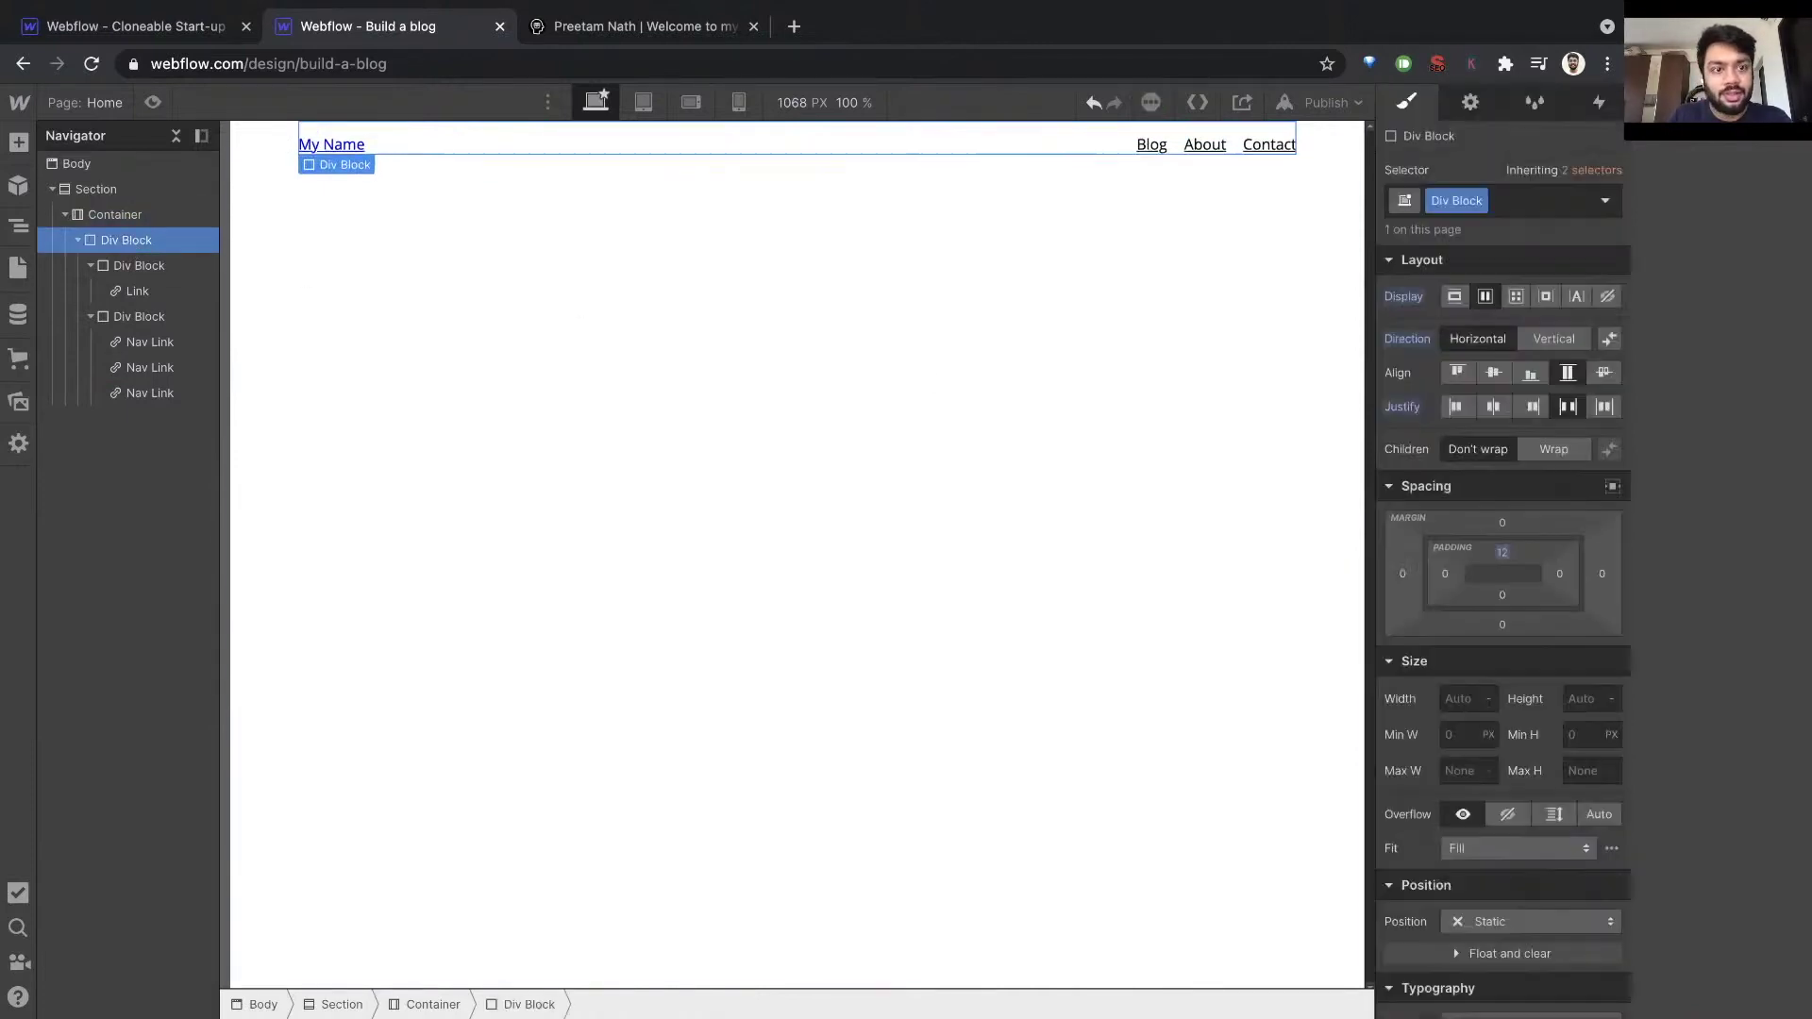
{"action": "left_click", "coordinate": [1503, 595]}
{"action": "type", "text": "12"}
{"action": "key", "text": "Return"}
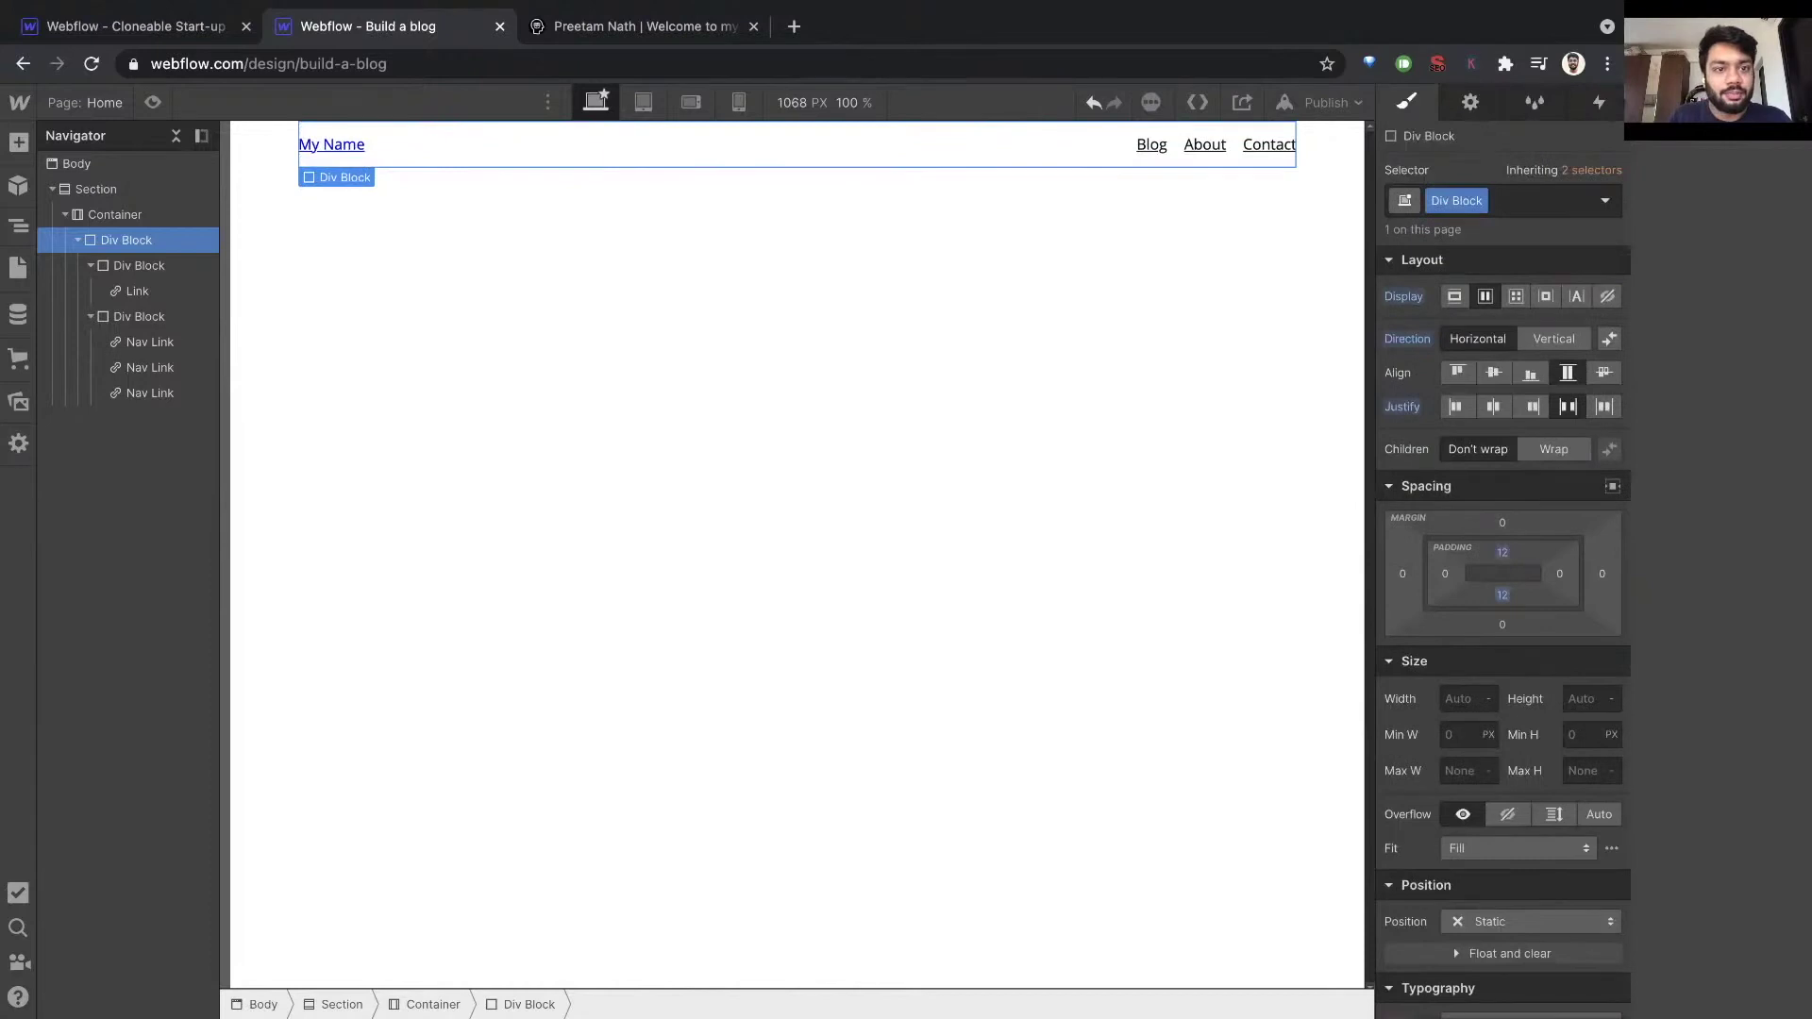
{"action": "left_click", "coordinate": [175, 427]}
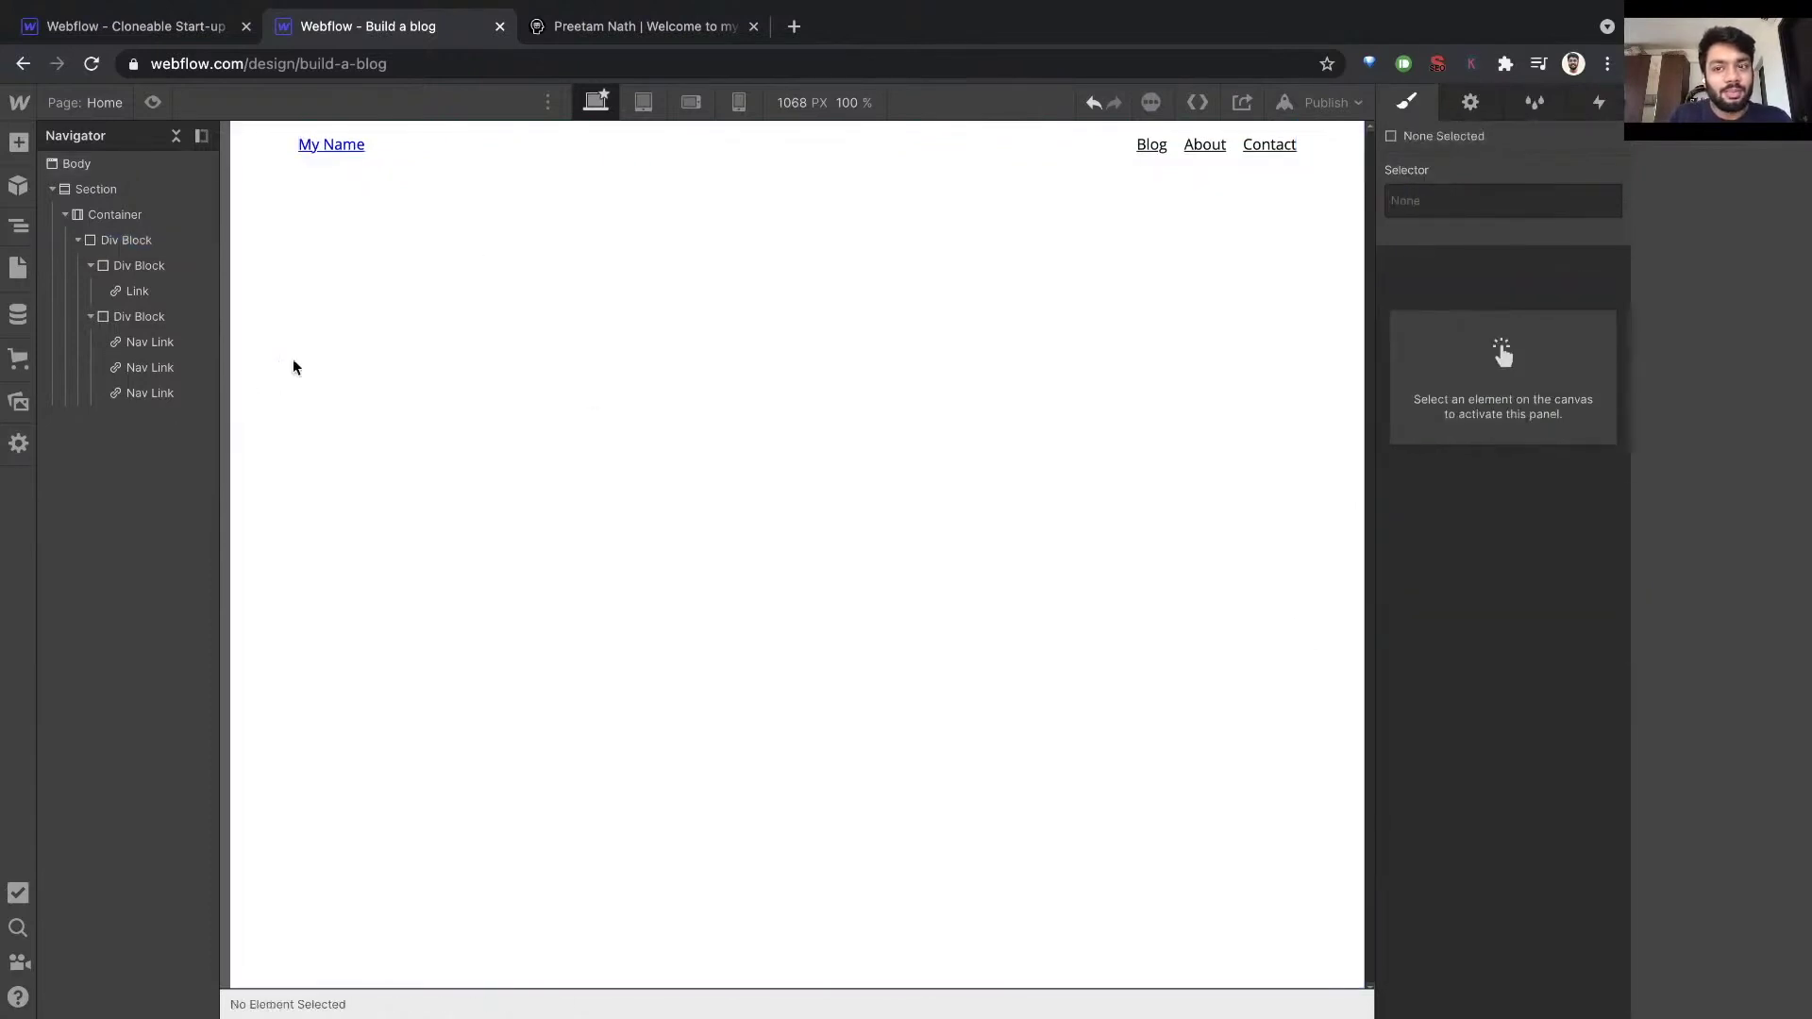
{"action": "left_click", "coordinate": [738, 104]}
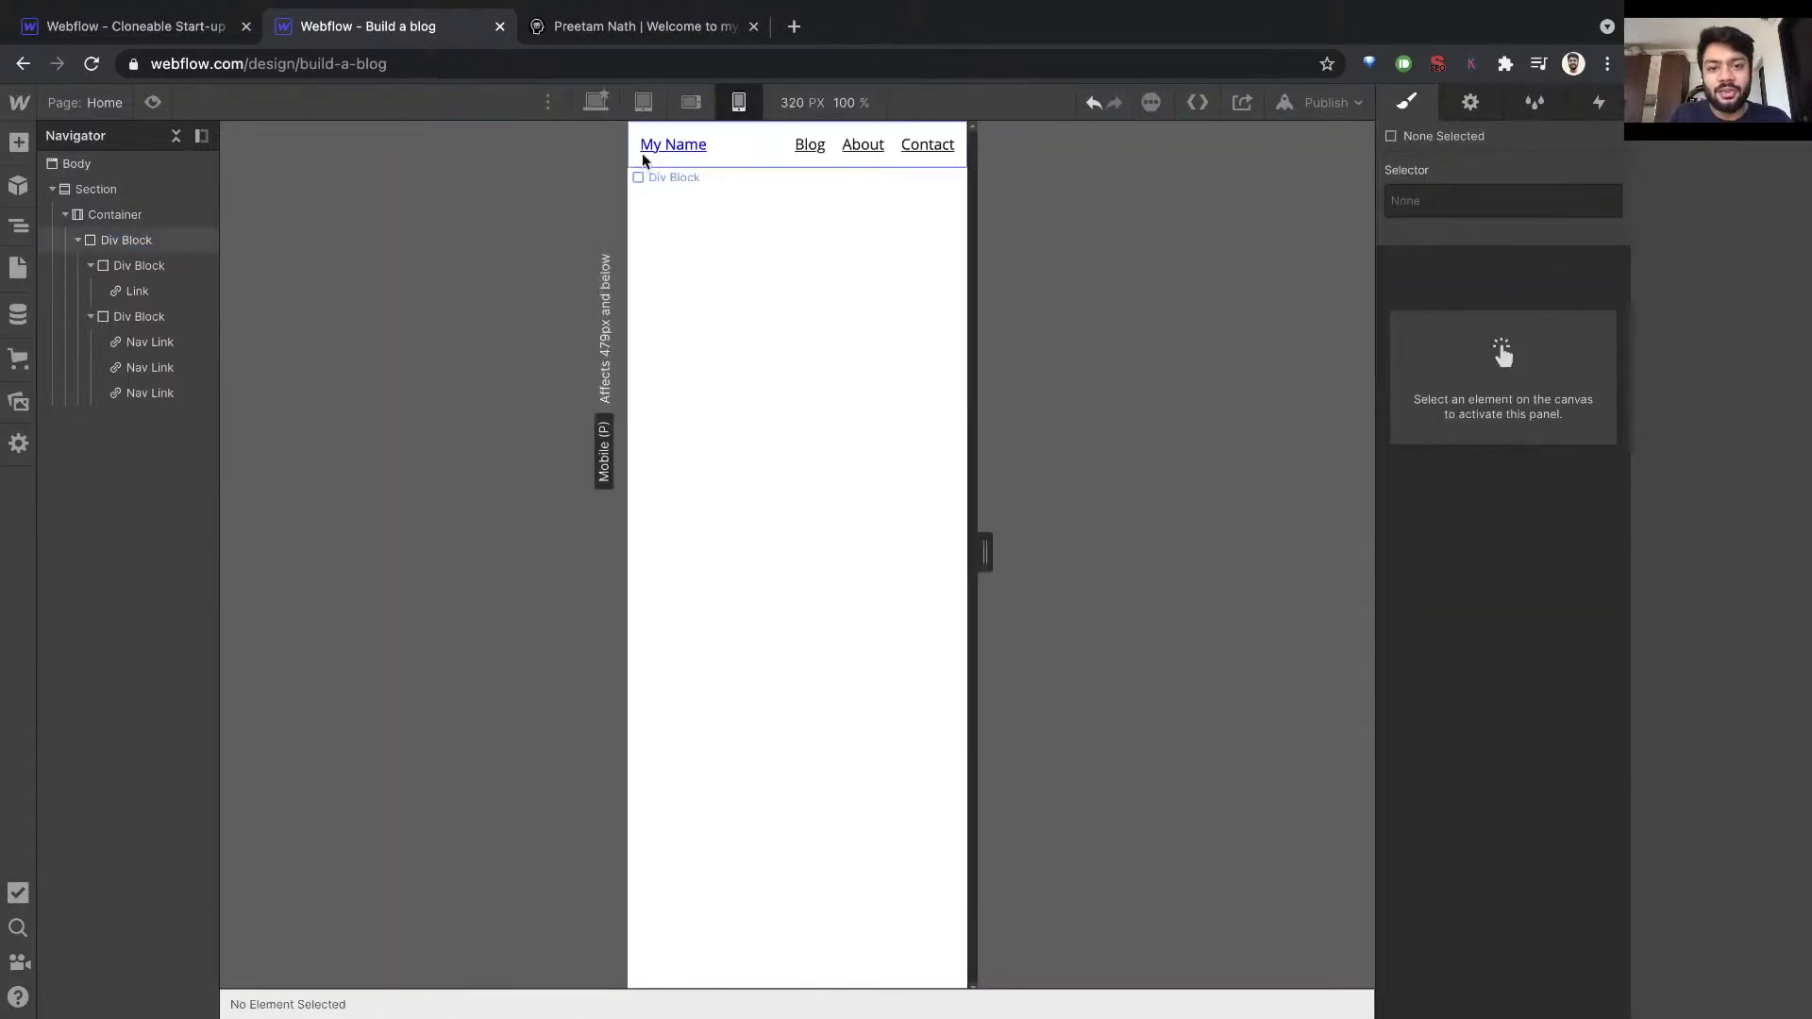
{"action": "left_click", "coordinate": [604, 103]}
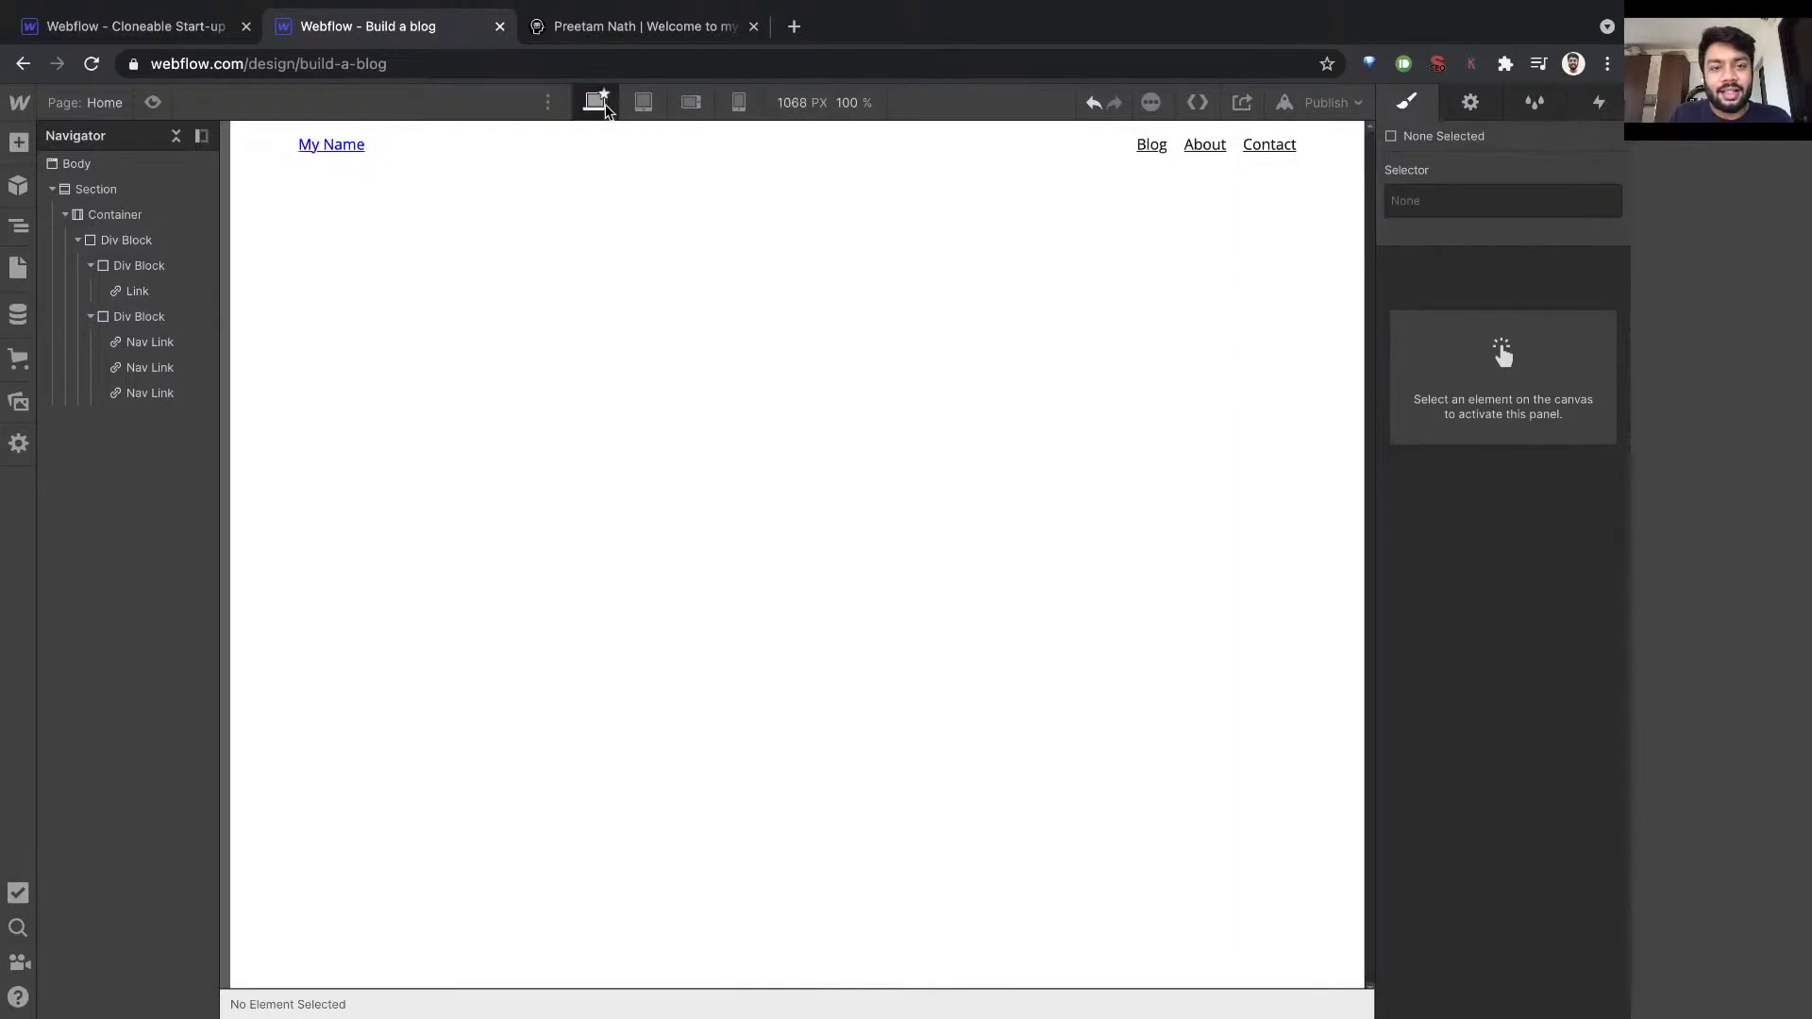
Create a new class named Nav Brand Link on the "My Name" link.
{"action": "left_click", "coordinate": [341, 146]}
{"action": "left_click", "coordinate": [1451, 206]}
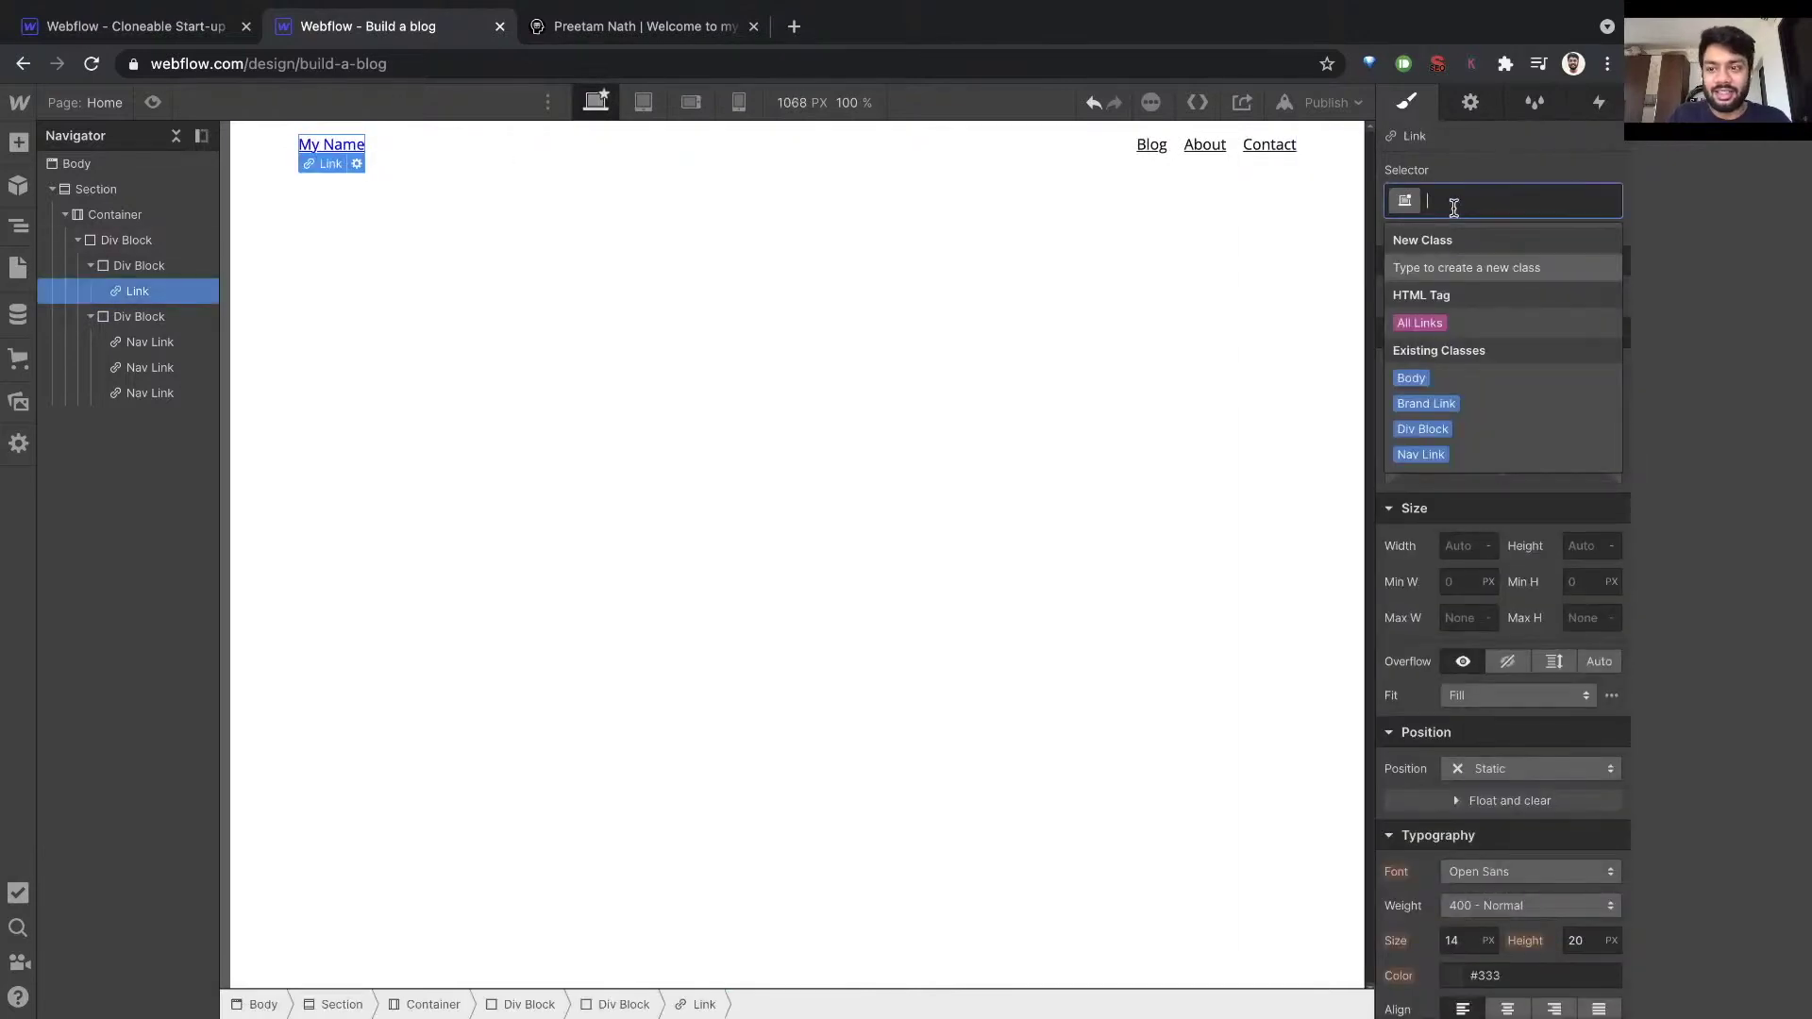
{"action": "type", "text": "Nav"}
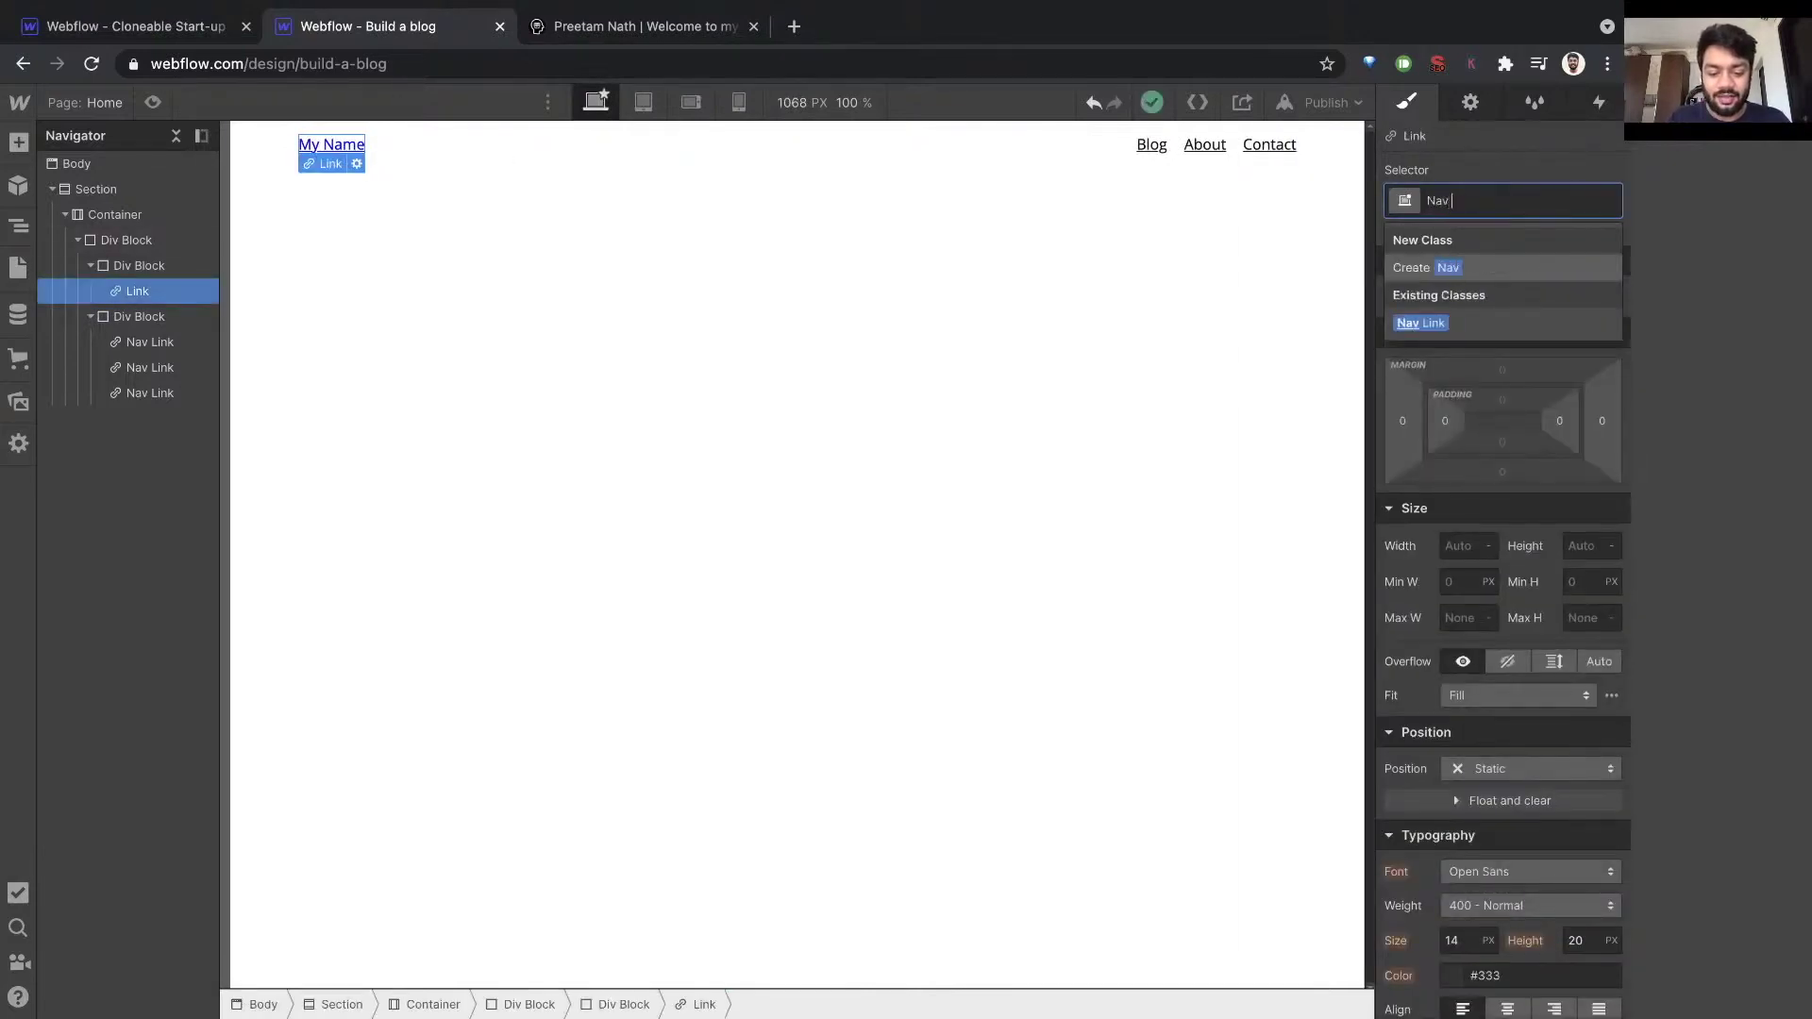
{"action": "type", "text": " Brand Link"}
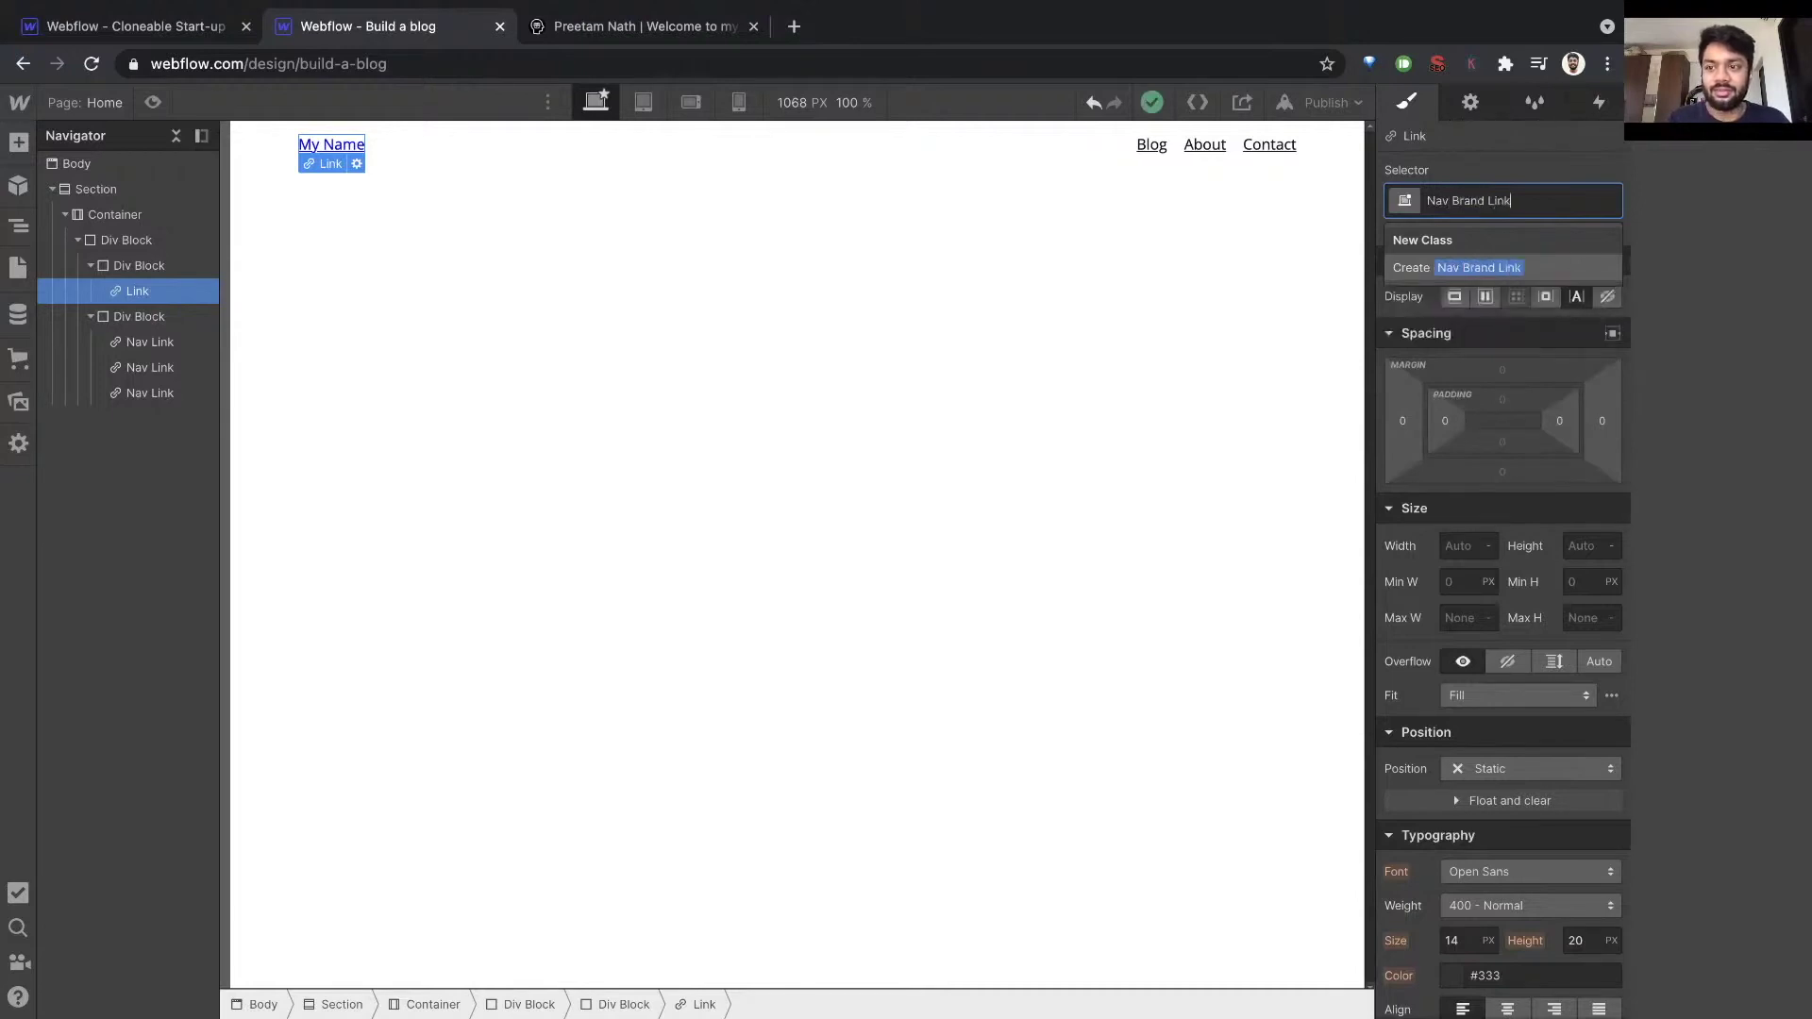
{"action": "key", "text": "Return"}
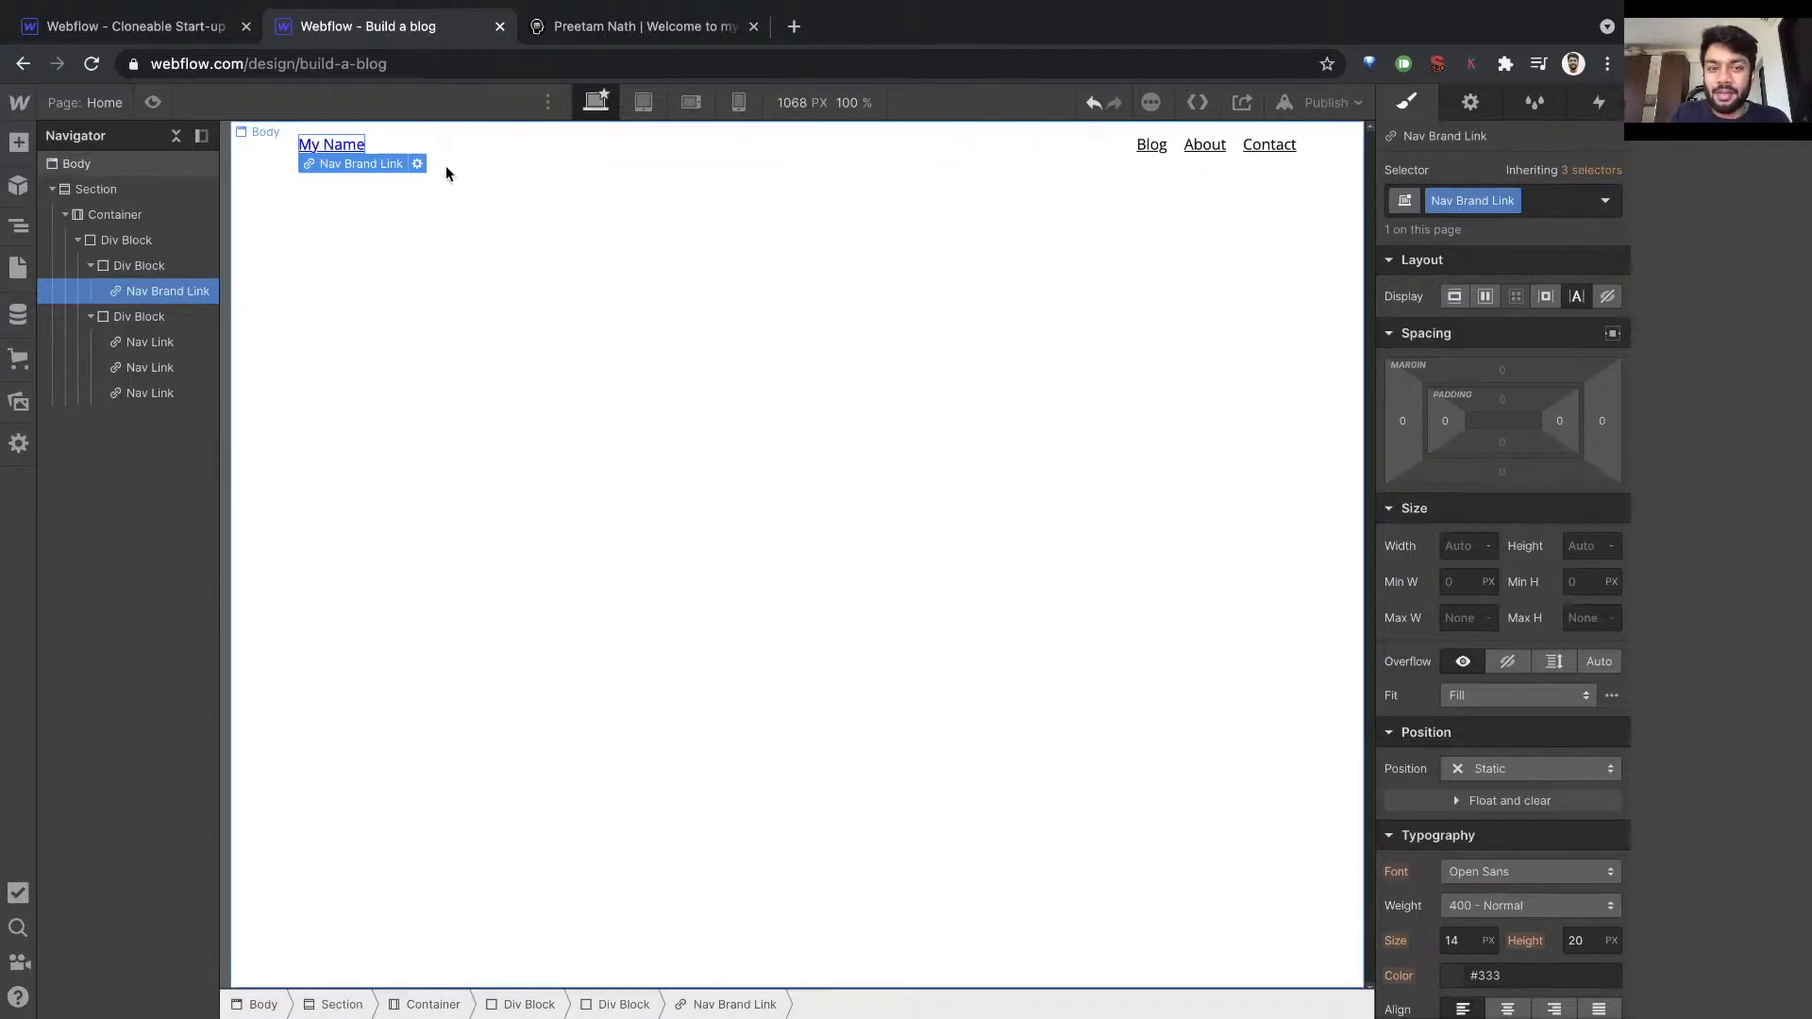
Replace the "My Name" brand link text with the site owner's full name.
{"action": "double_click", "coordinate": [345, 145]}
{"action": "key", "text": "ctrl+a"}
{"action": "type", "text": "Preetam Nath"}
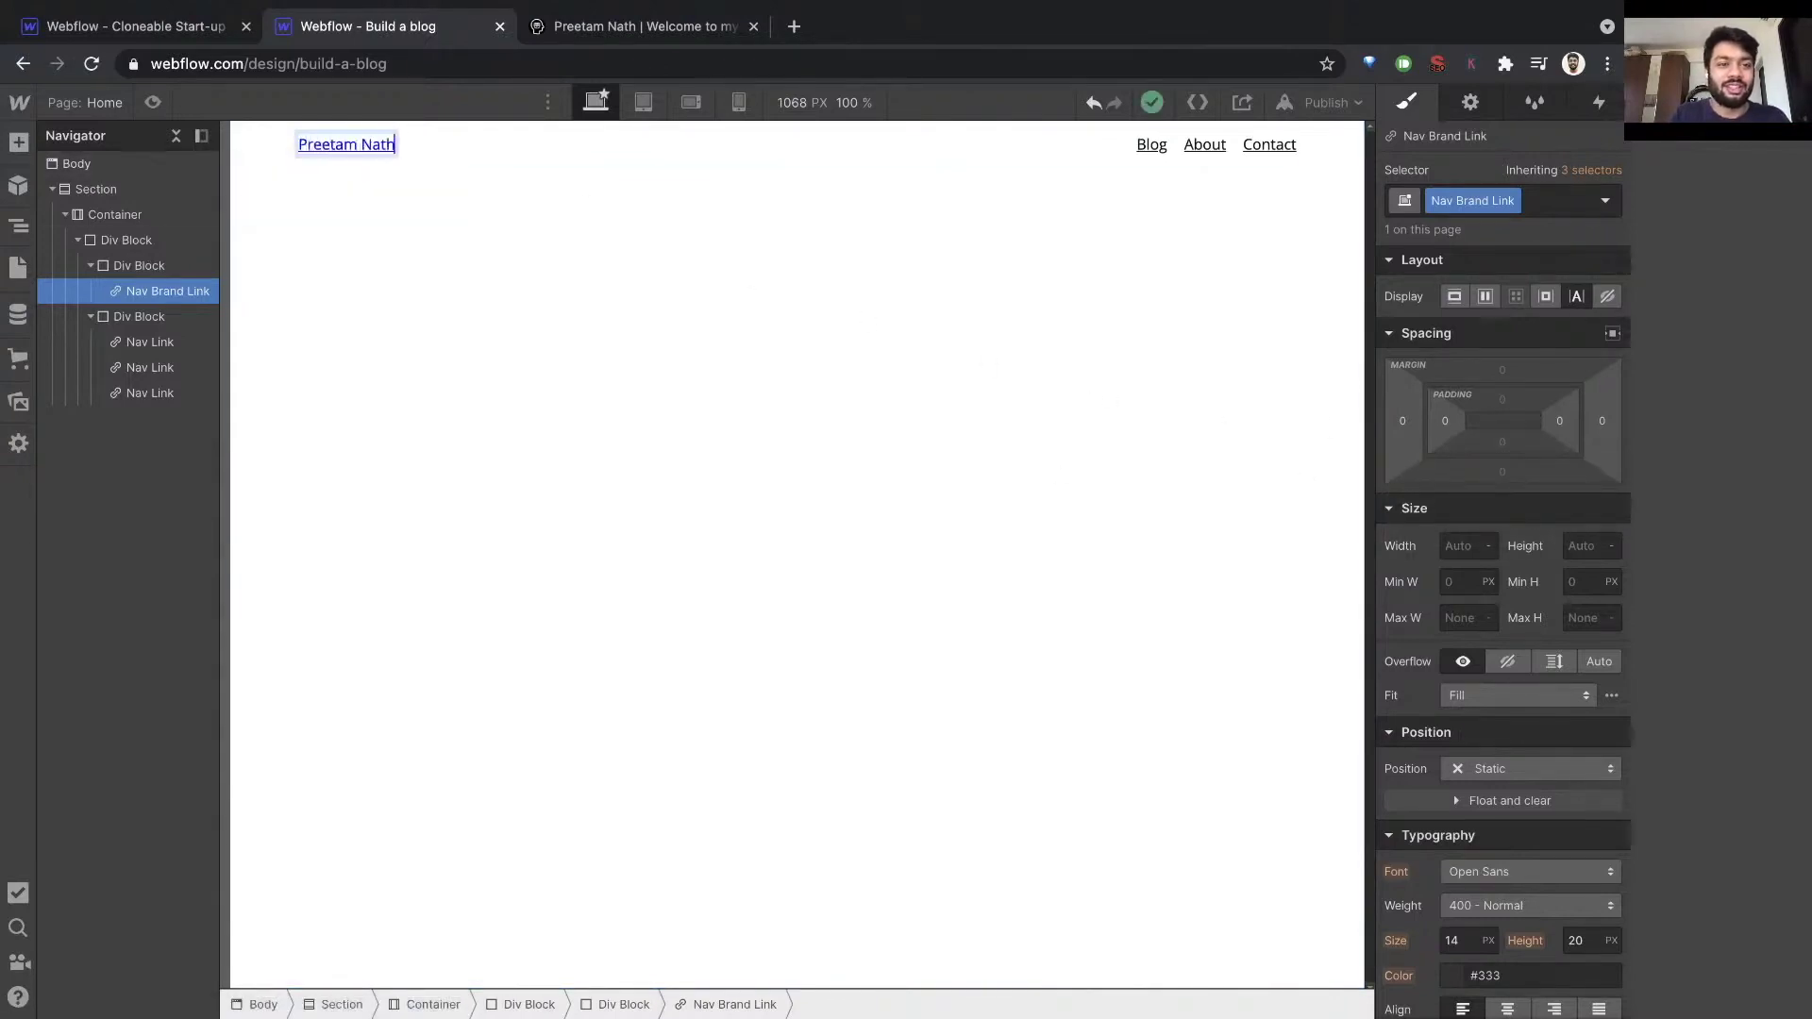
Finish editing the brand link's text and set the Nav Brand Link's text color to purple #6717d8.
{"action": "key", "text": "Escape"}
{"action": "scroll", "coordinate": [1486, 585], "scroll_direction": "down", "scroll_amount": 1}
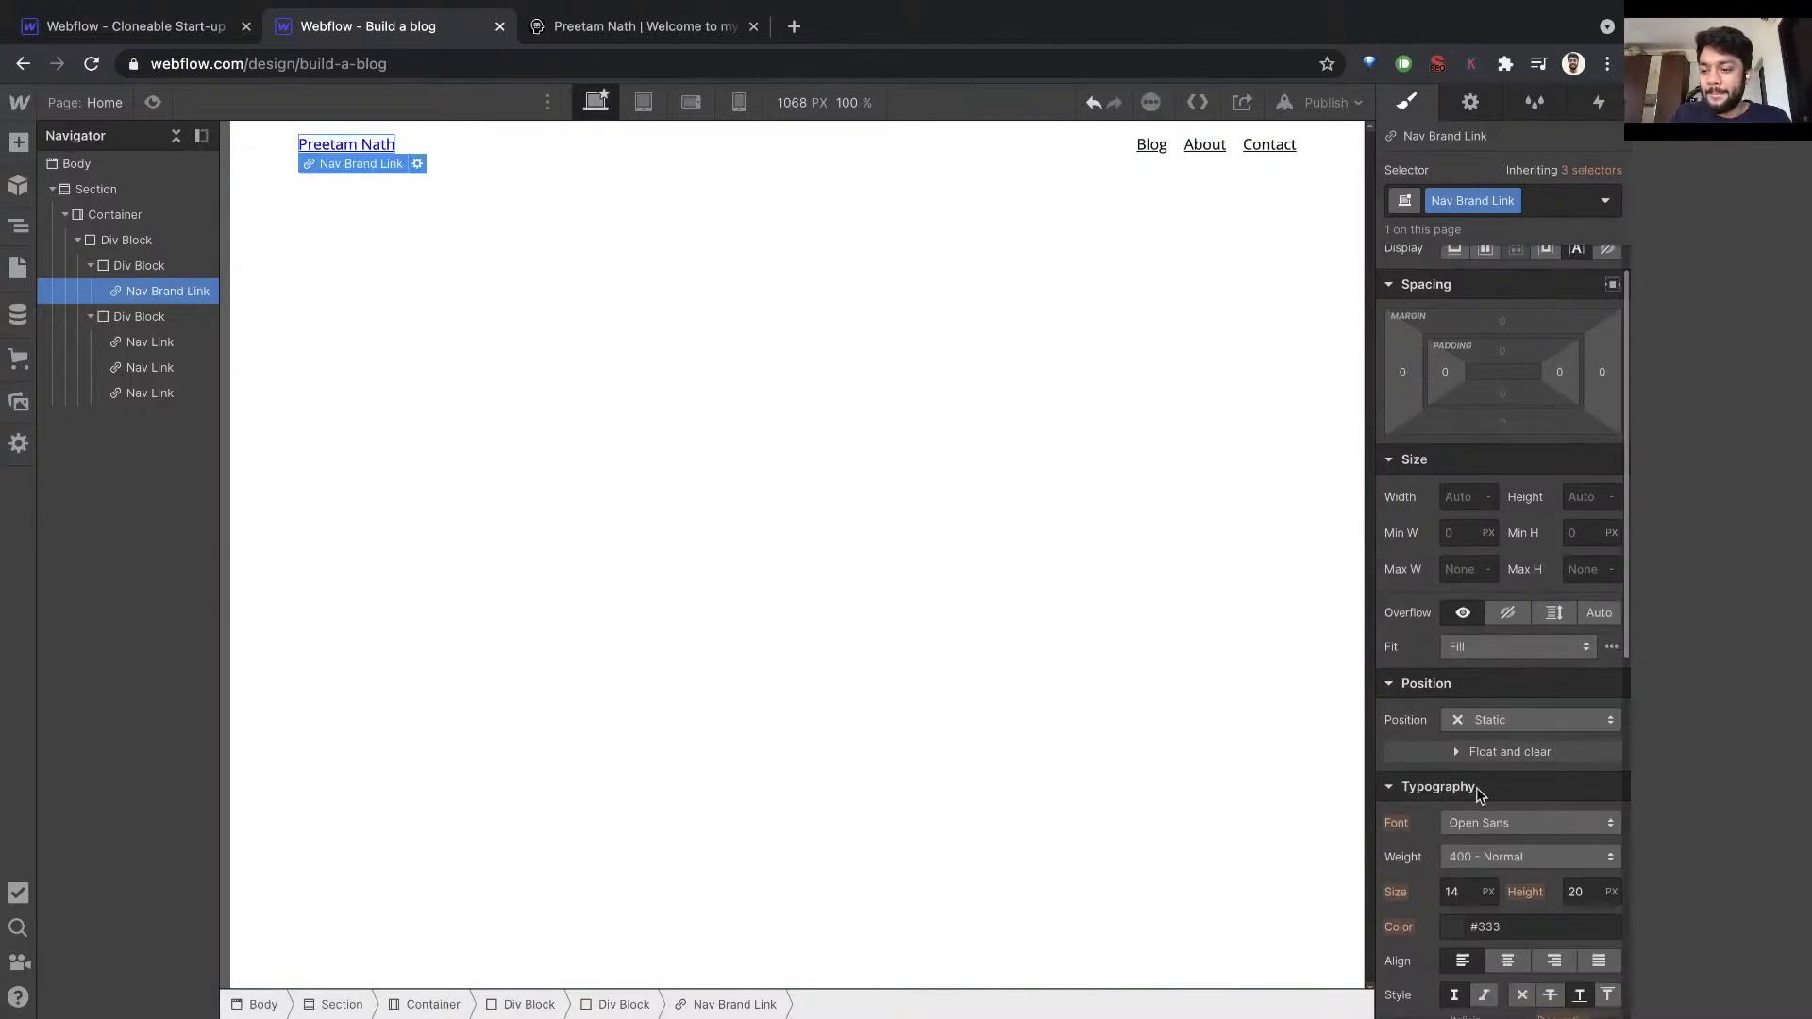
{"action": "scroll", "coordinate": [1476, 787], "scroll_direction": "down", "scroll_amount": 1}
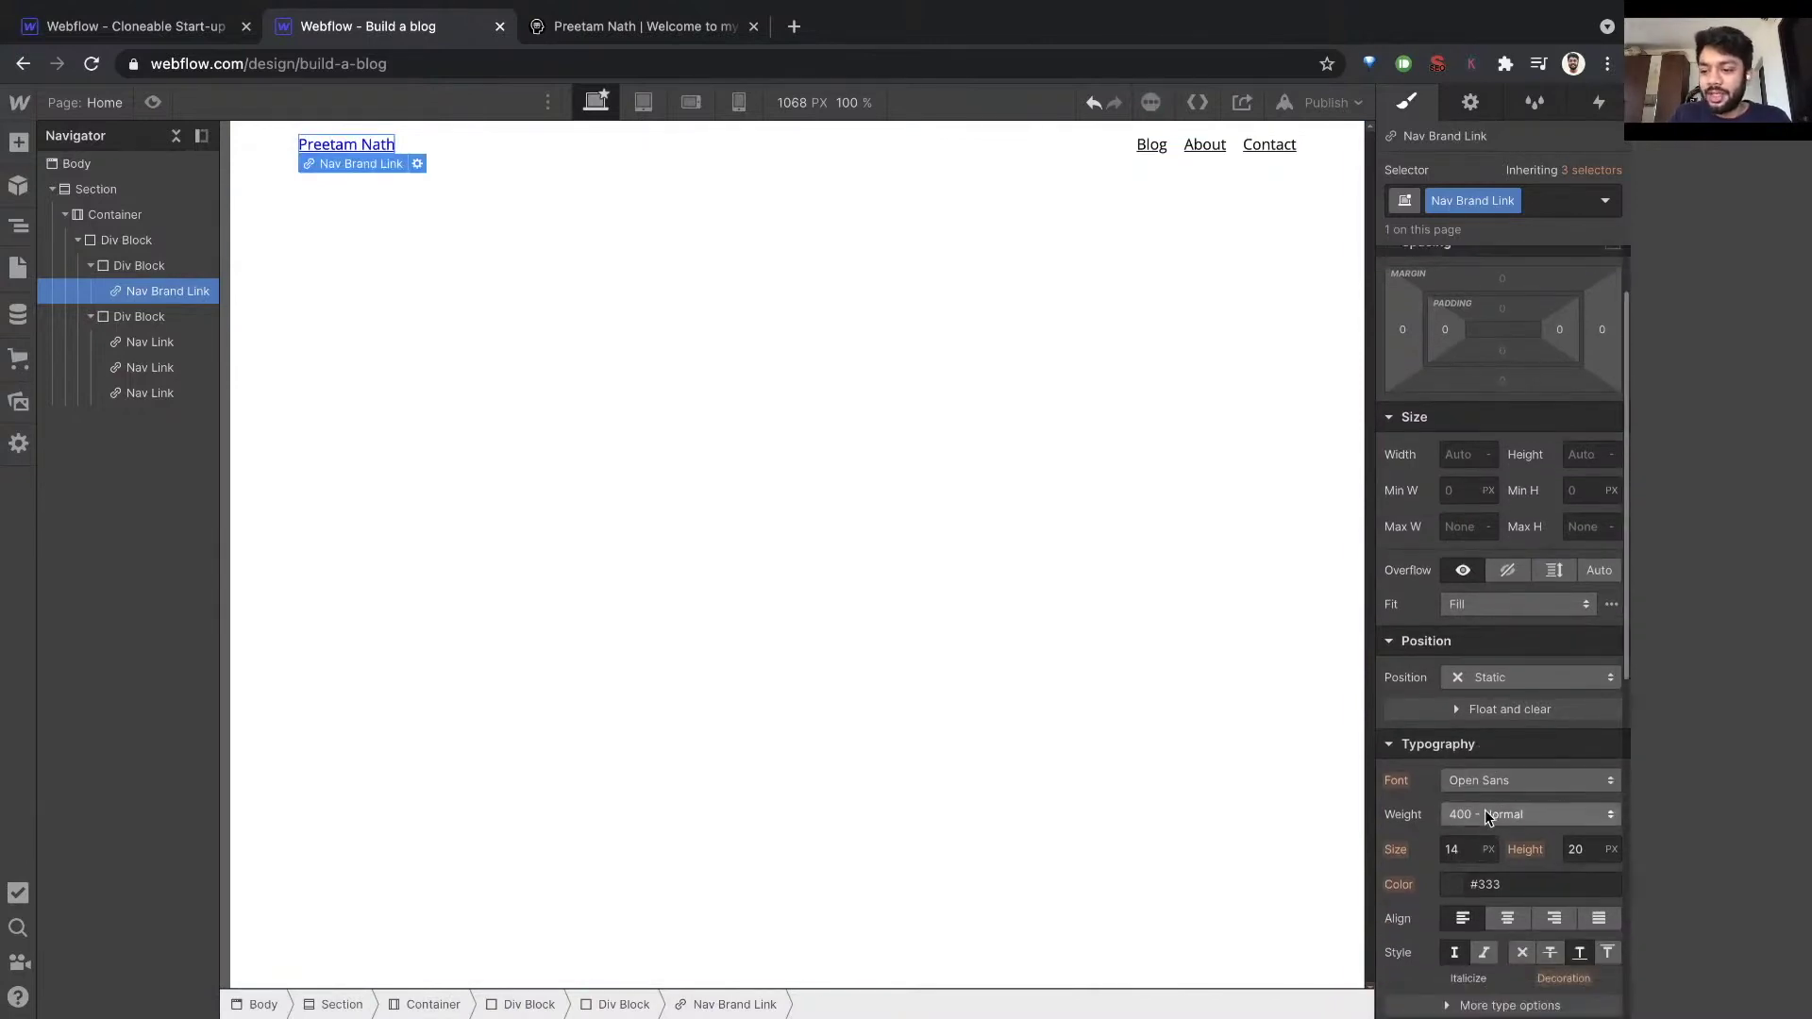
{"action": "left_click", "coordinate": [1453, 890]}
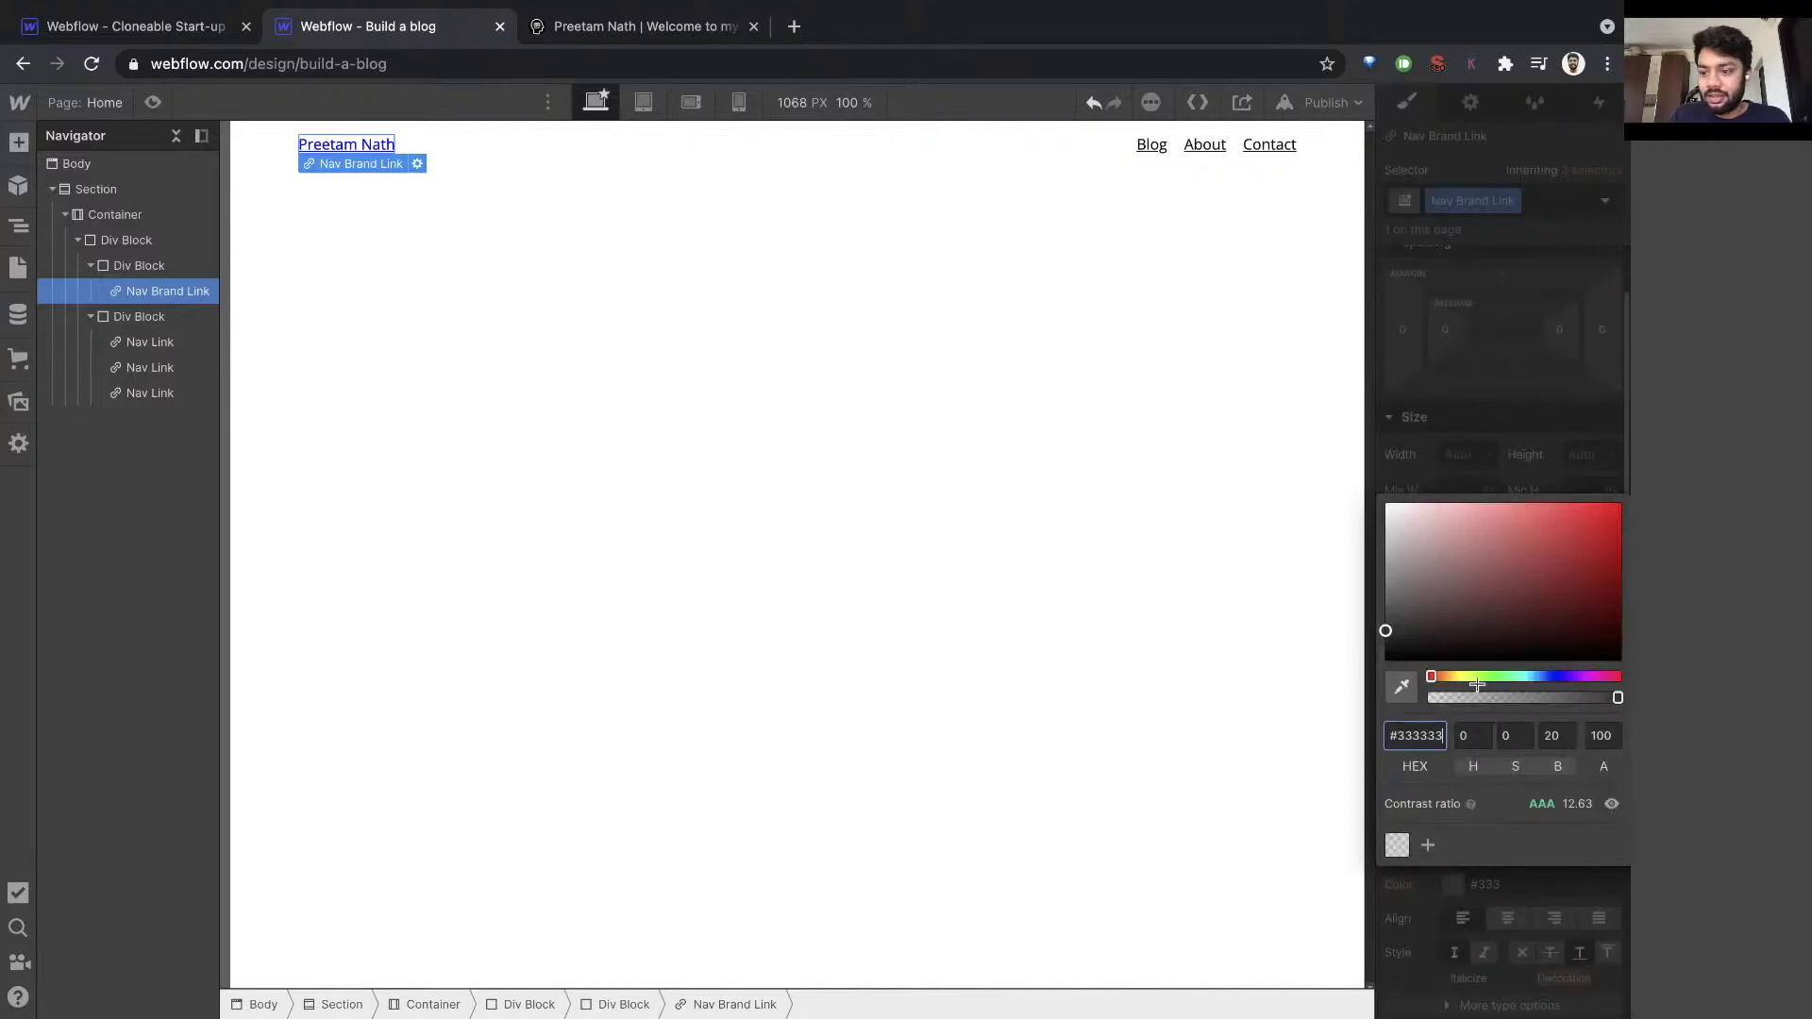
{"action": "left_click_drag", "start_coordinate": [1444, 621], "coordinate": [1344, 688]}
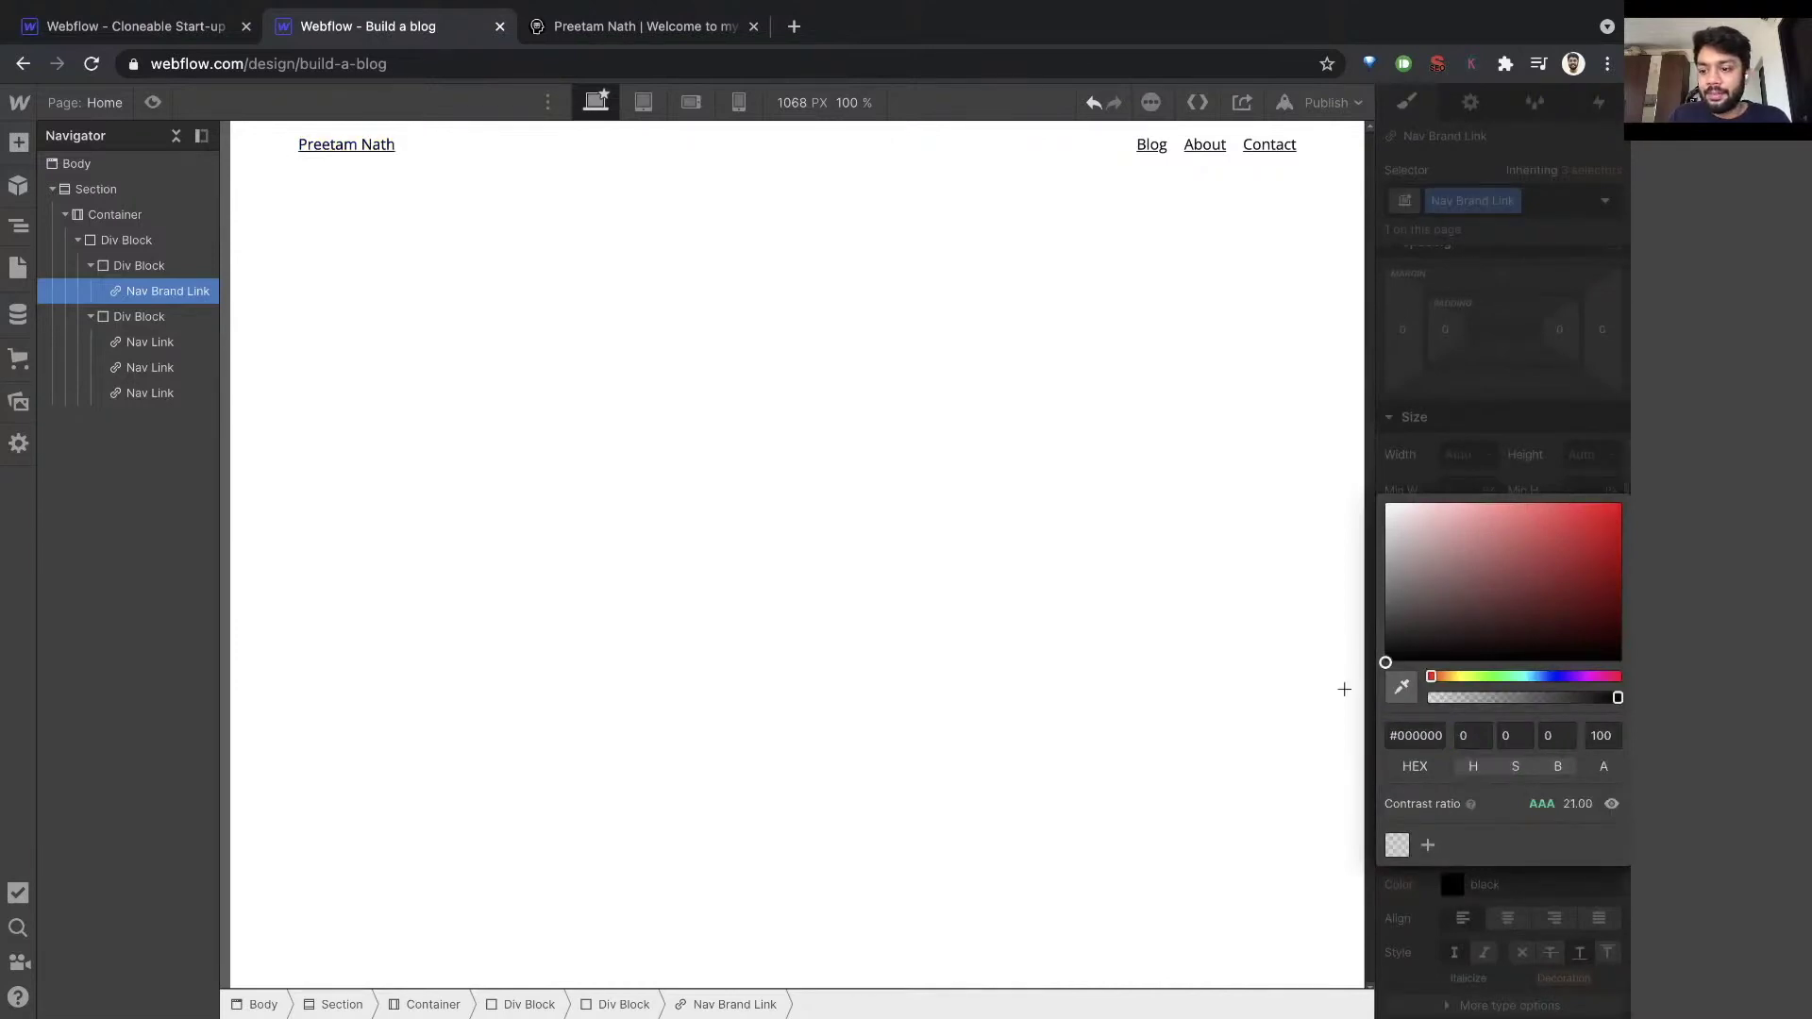
{"action": "left_click", "coordinate": [1557, 677]}
{"action": "left_click", "coordinate": [1623, 569]}
{"action": "left_click_drag", "start_coordinate": [1625, 563], "coordinate": [1623, 540]}
{"action": "left_click_drag", "start_coordinate": [1559, 677], "coordinate": [1568, 676]}
{"action": "left_click_drag", "start_coordinate": [1589, 570], "coordinate": [1619, 528]}
{"action": "left_click", "coordinate": [1597, 528]}
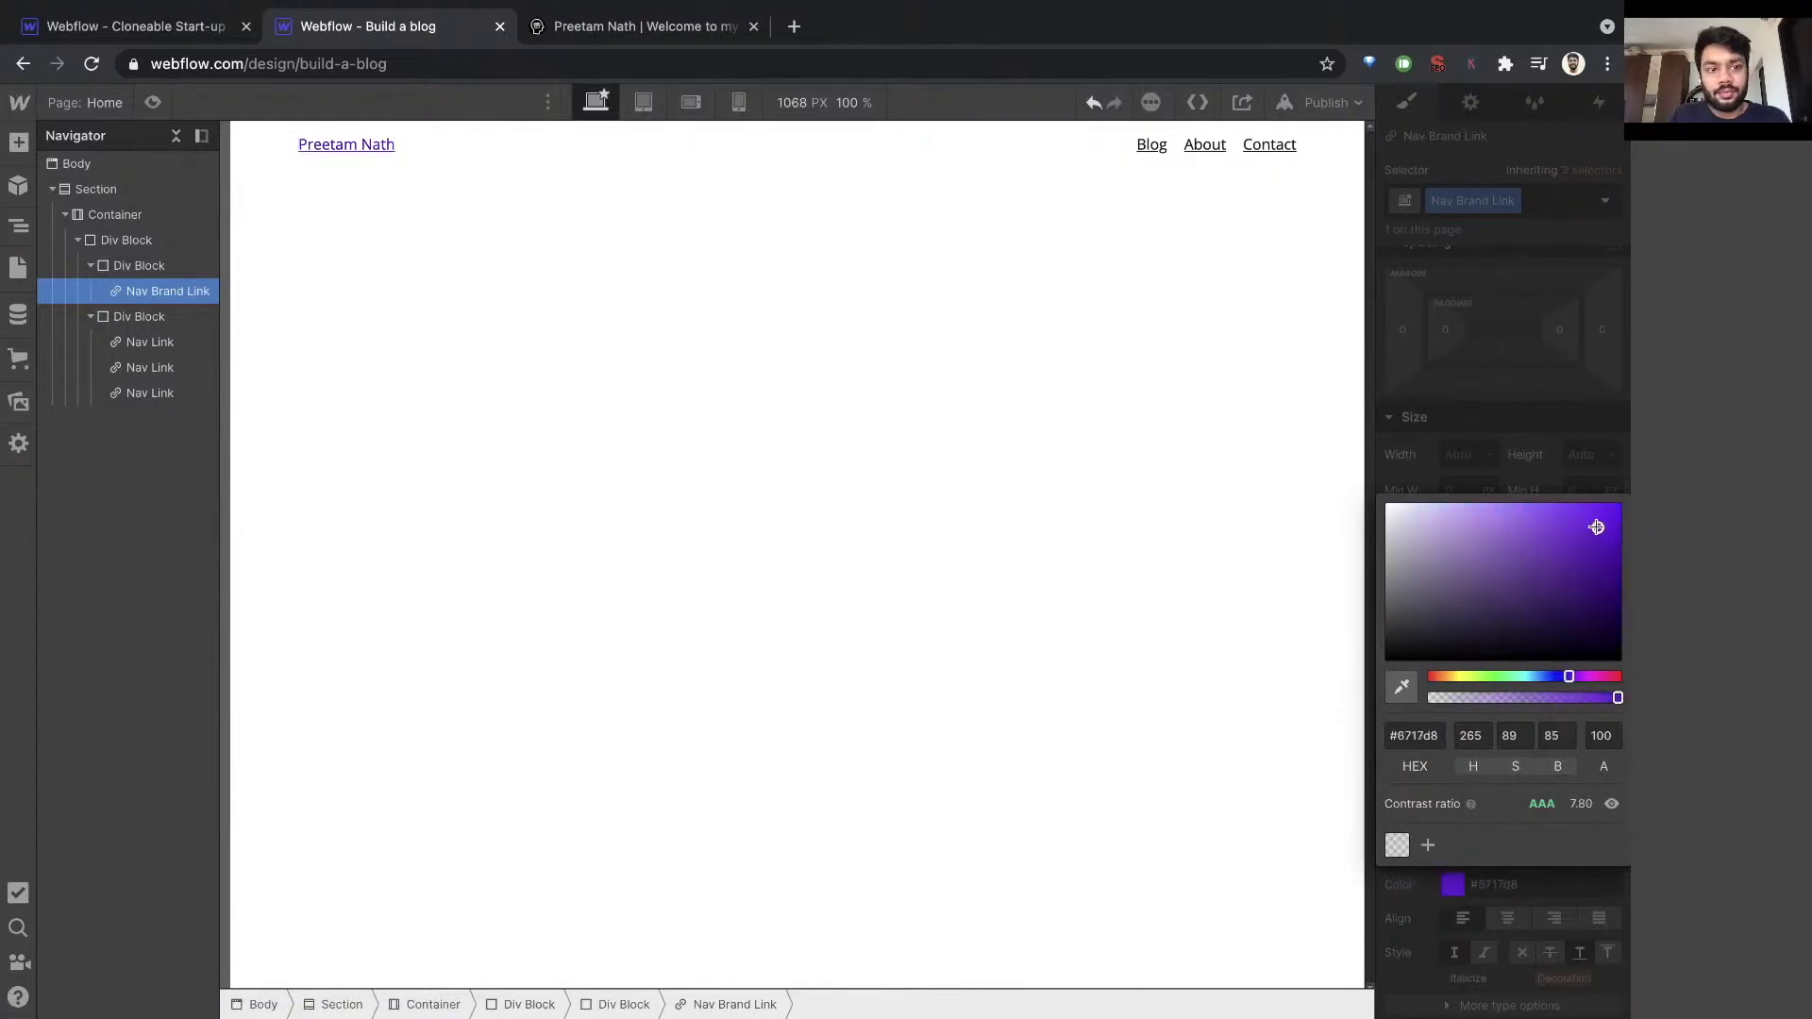
{"action": "left_click", "coordinate": [1432, 904]}
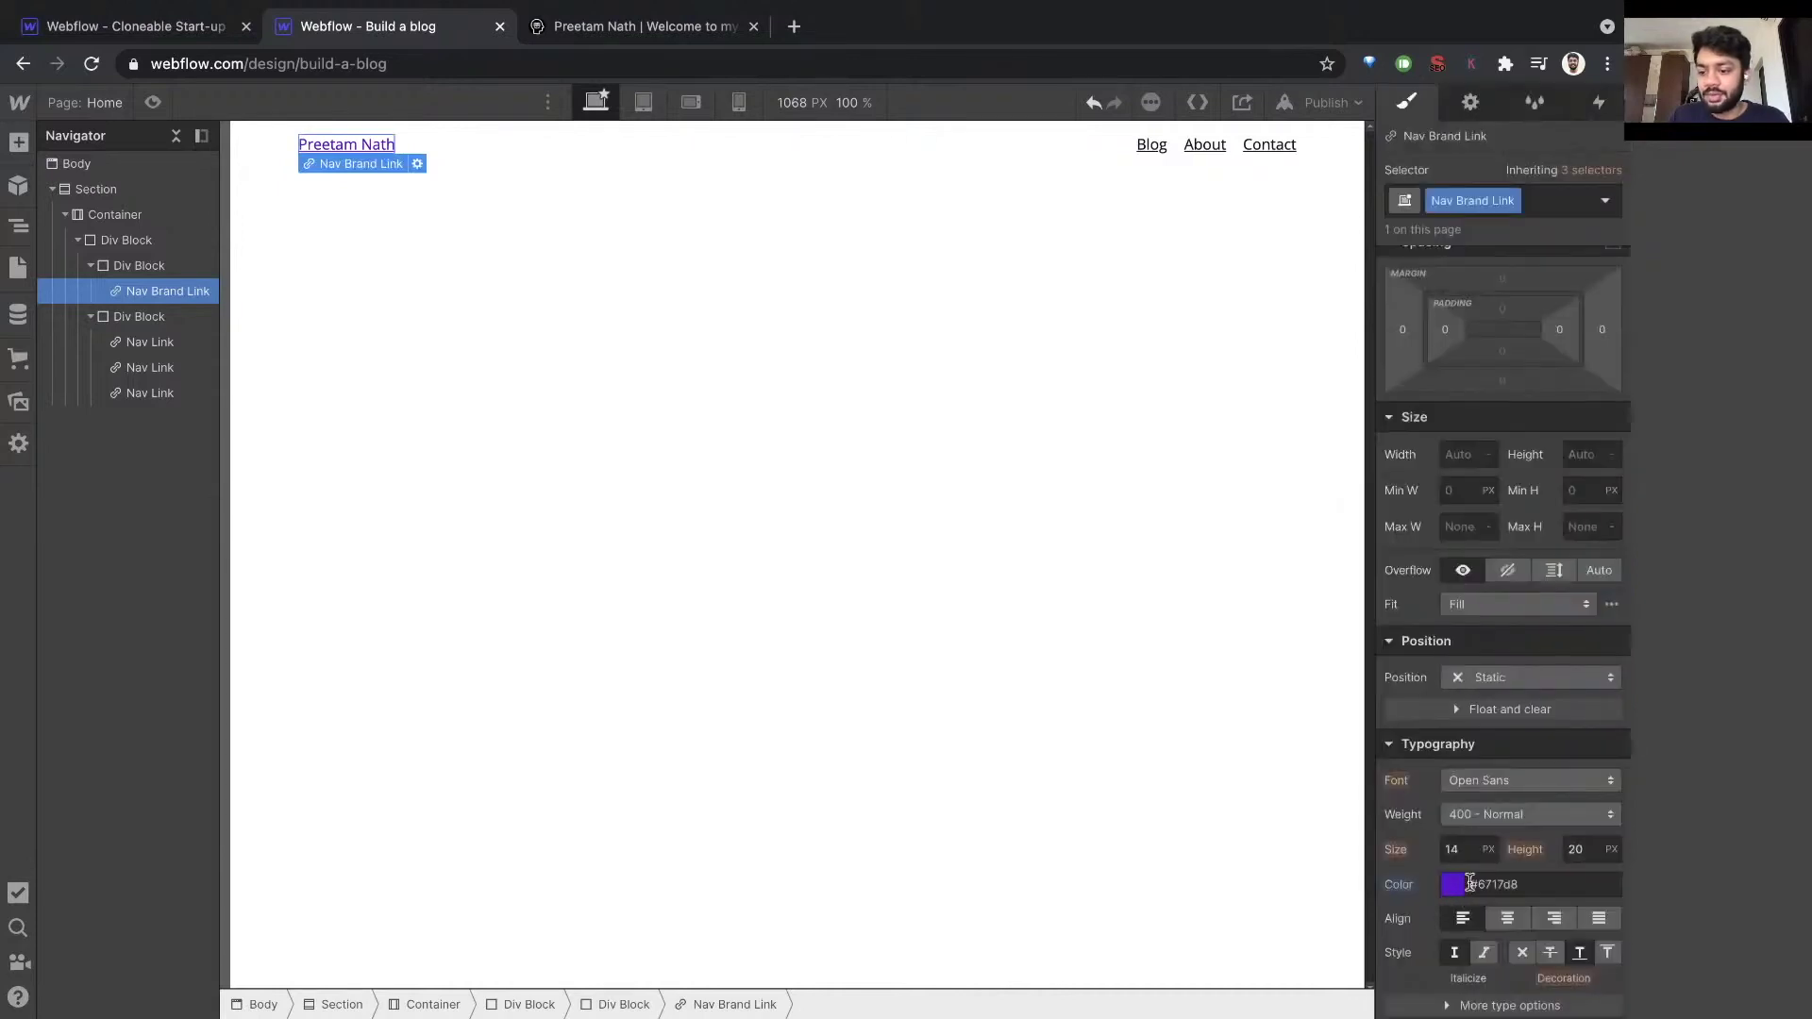
Set the Nav Brand Link's font weight to 600 - Semi Bold and size to 16 px, and check it in preview mode.
{"action": "left_click", "coordinate": [1505, 817]}
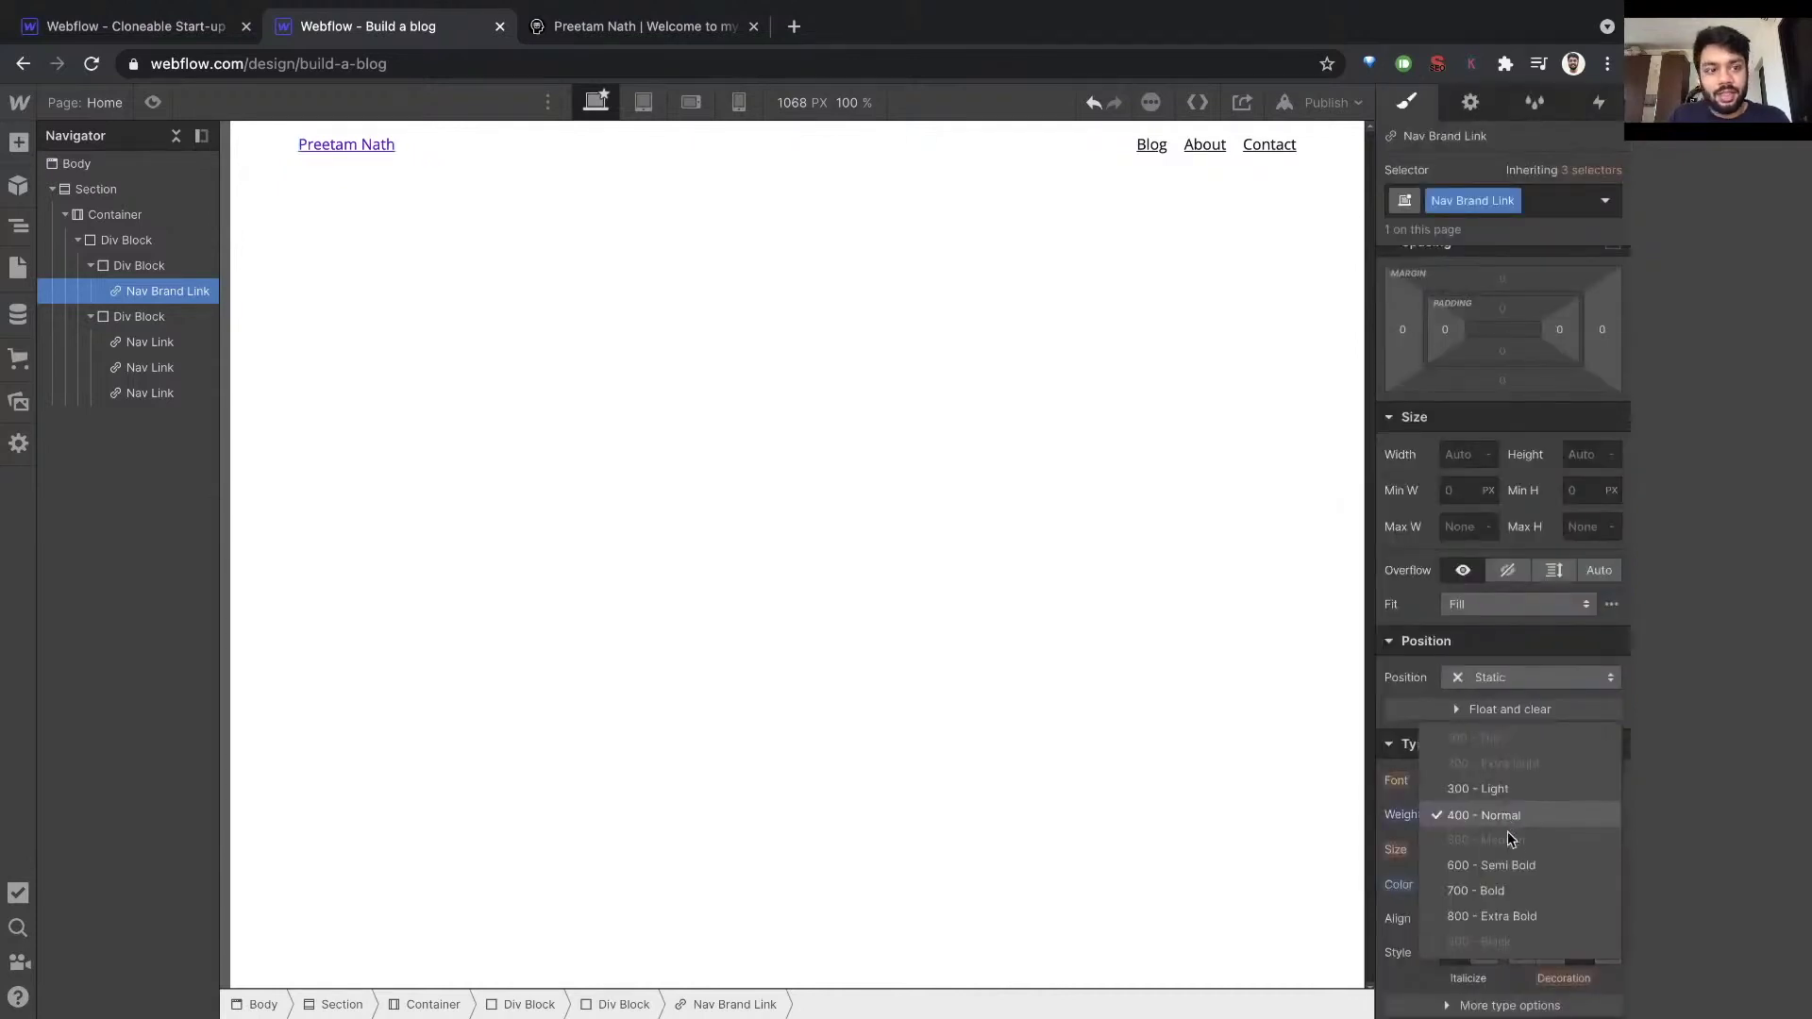
{"action": "left_click", "coordinate": [1521, 867]}
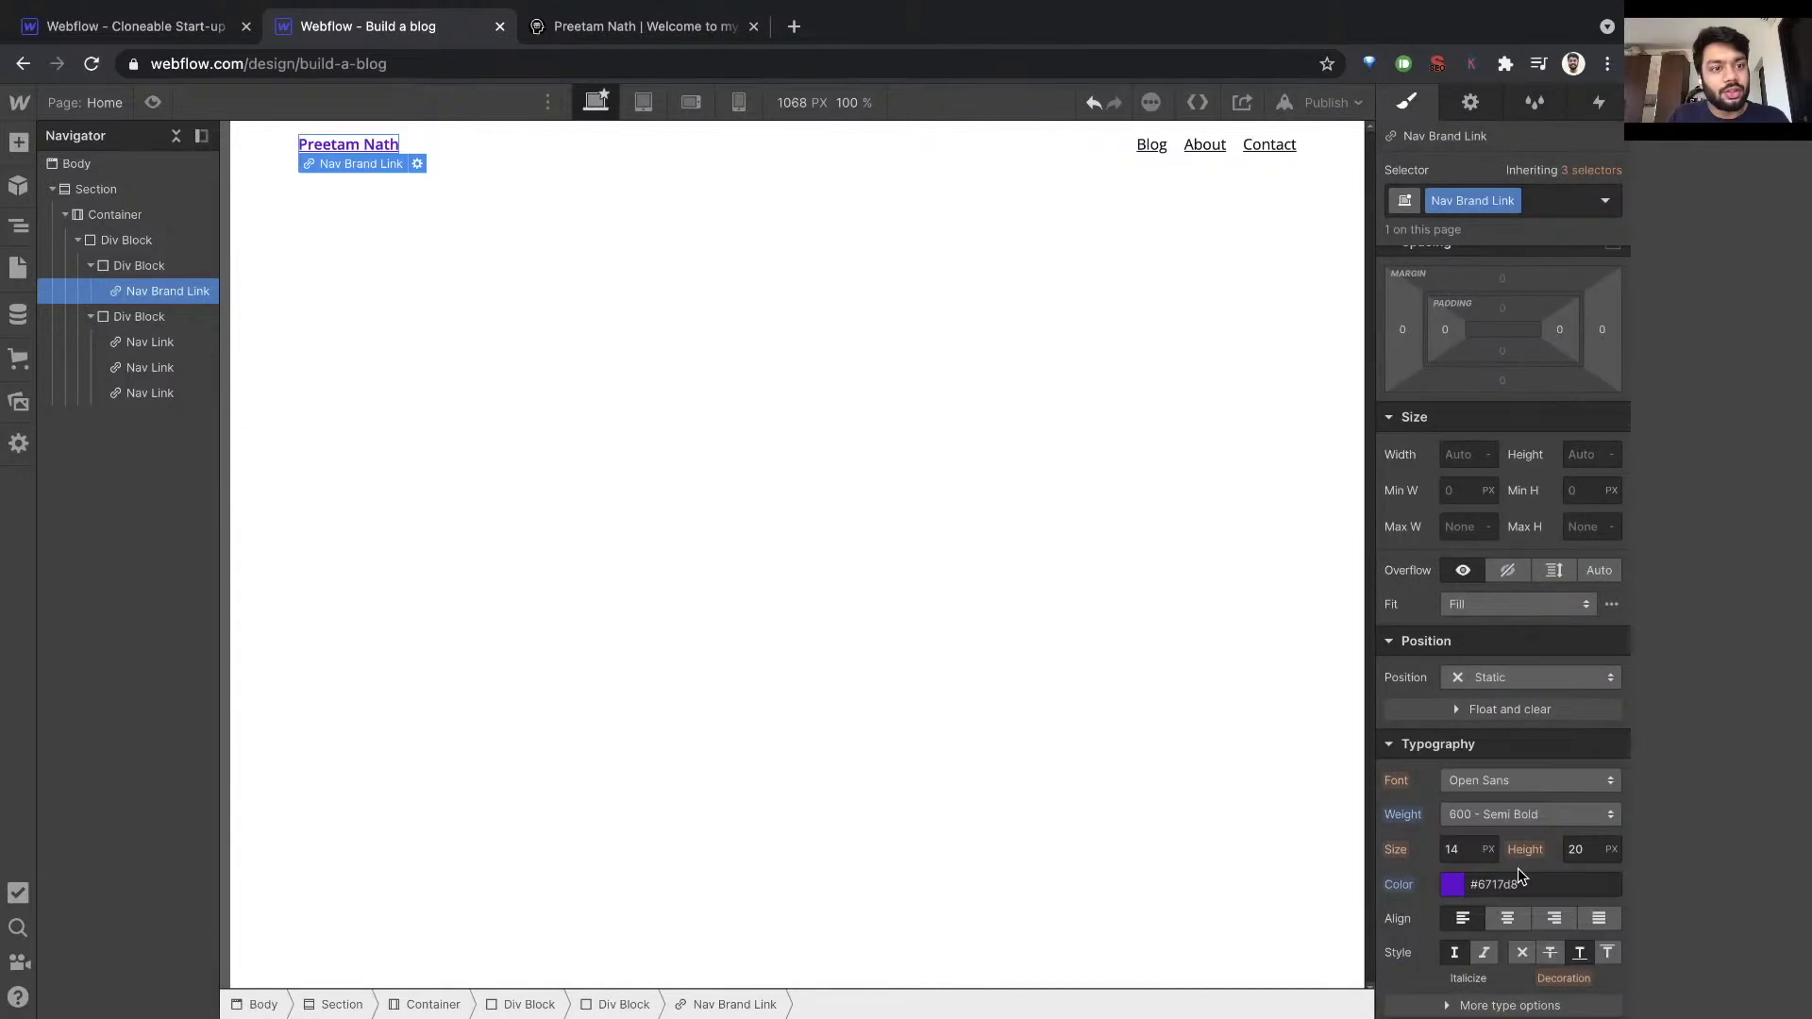
{"action": "left_click", "coordinate": [1468, 850]}
{"action": "key", "text": "Up"}
{"action": "key", "text": "Up"}
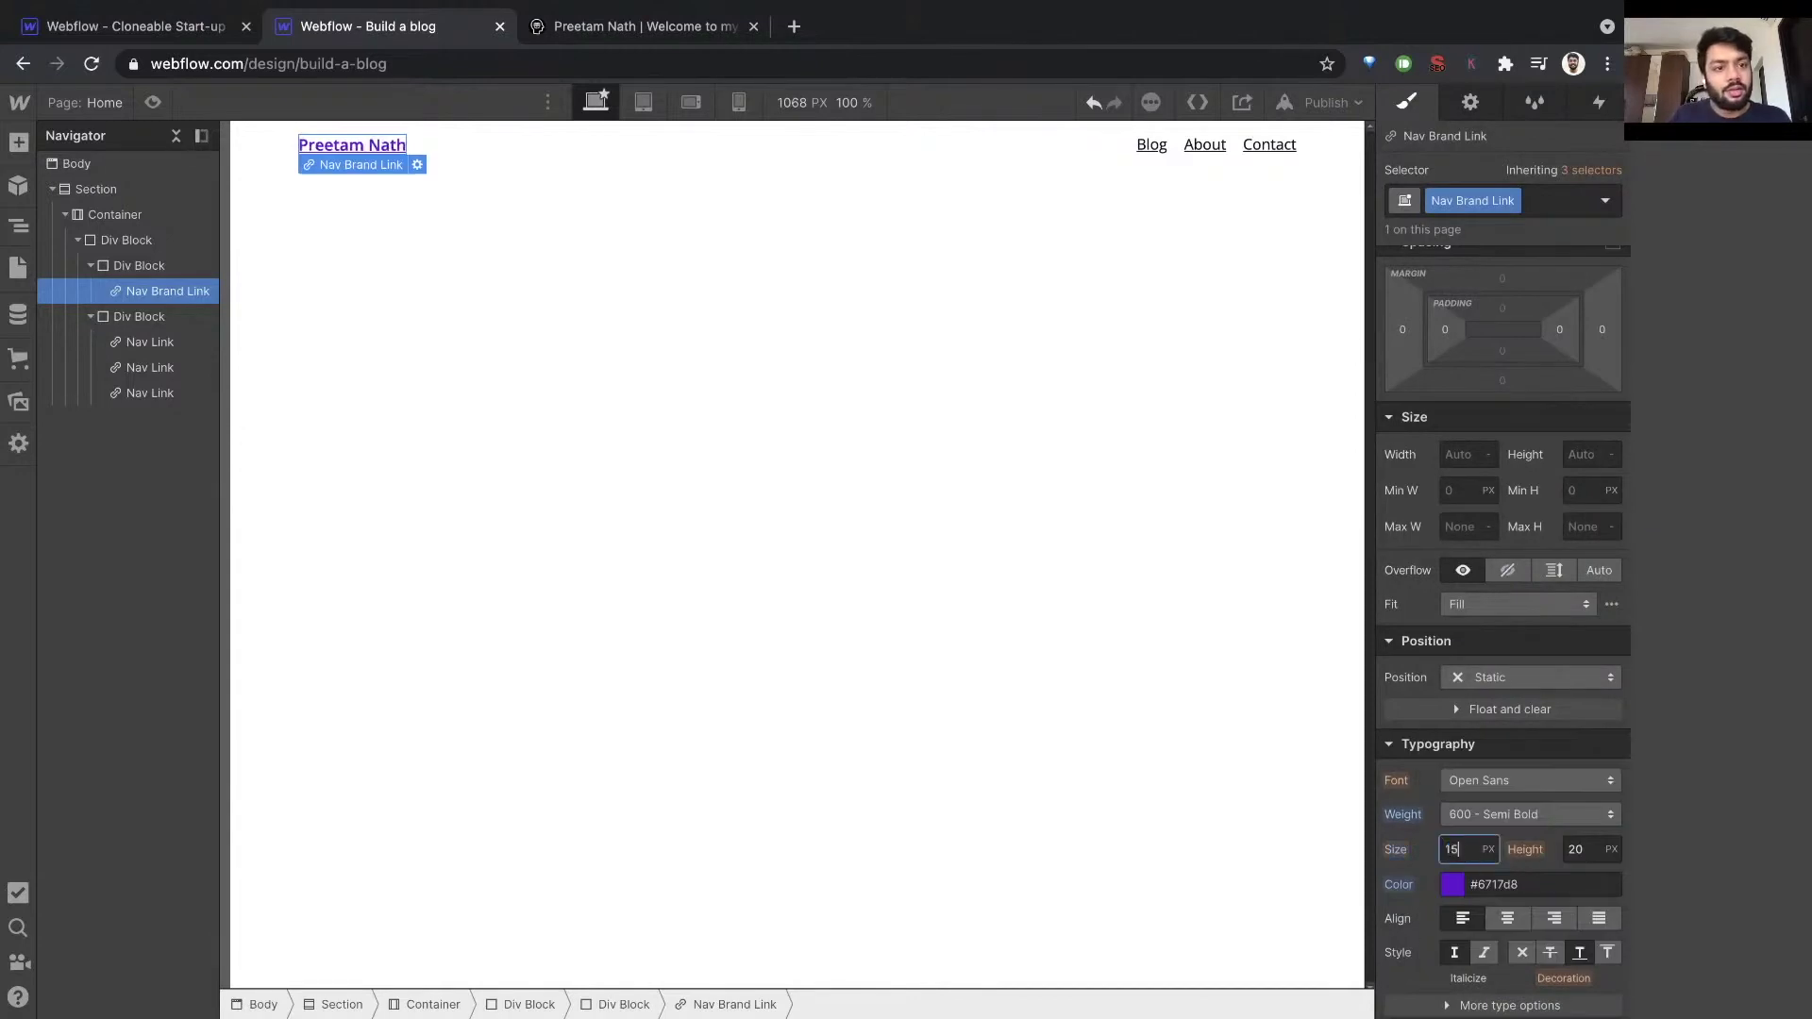
{"action": "left_click", "coordinate": [1592, 850]}
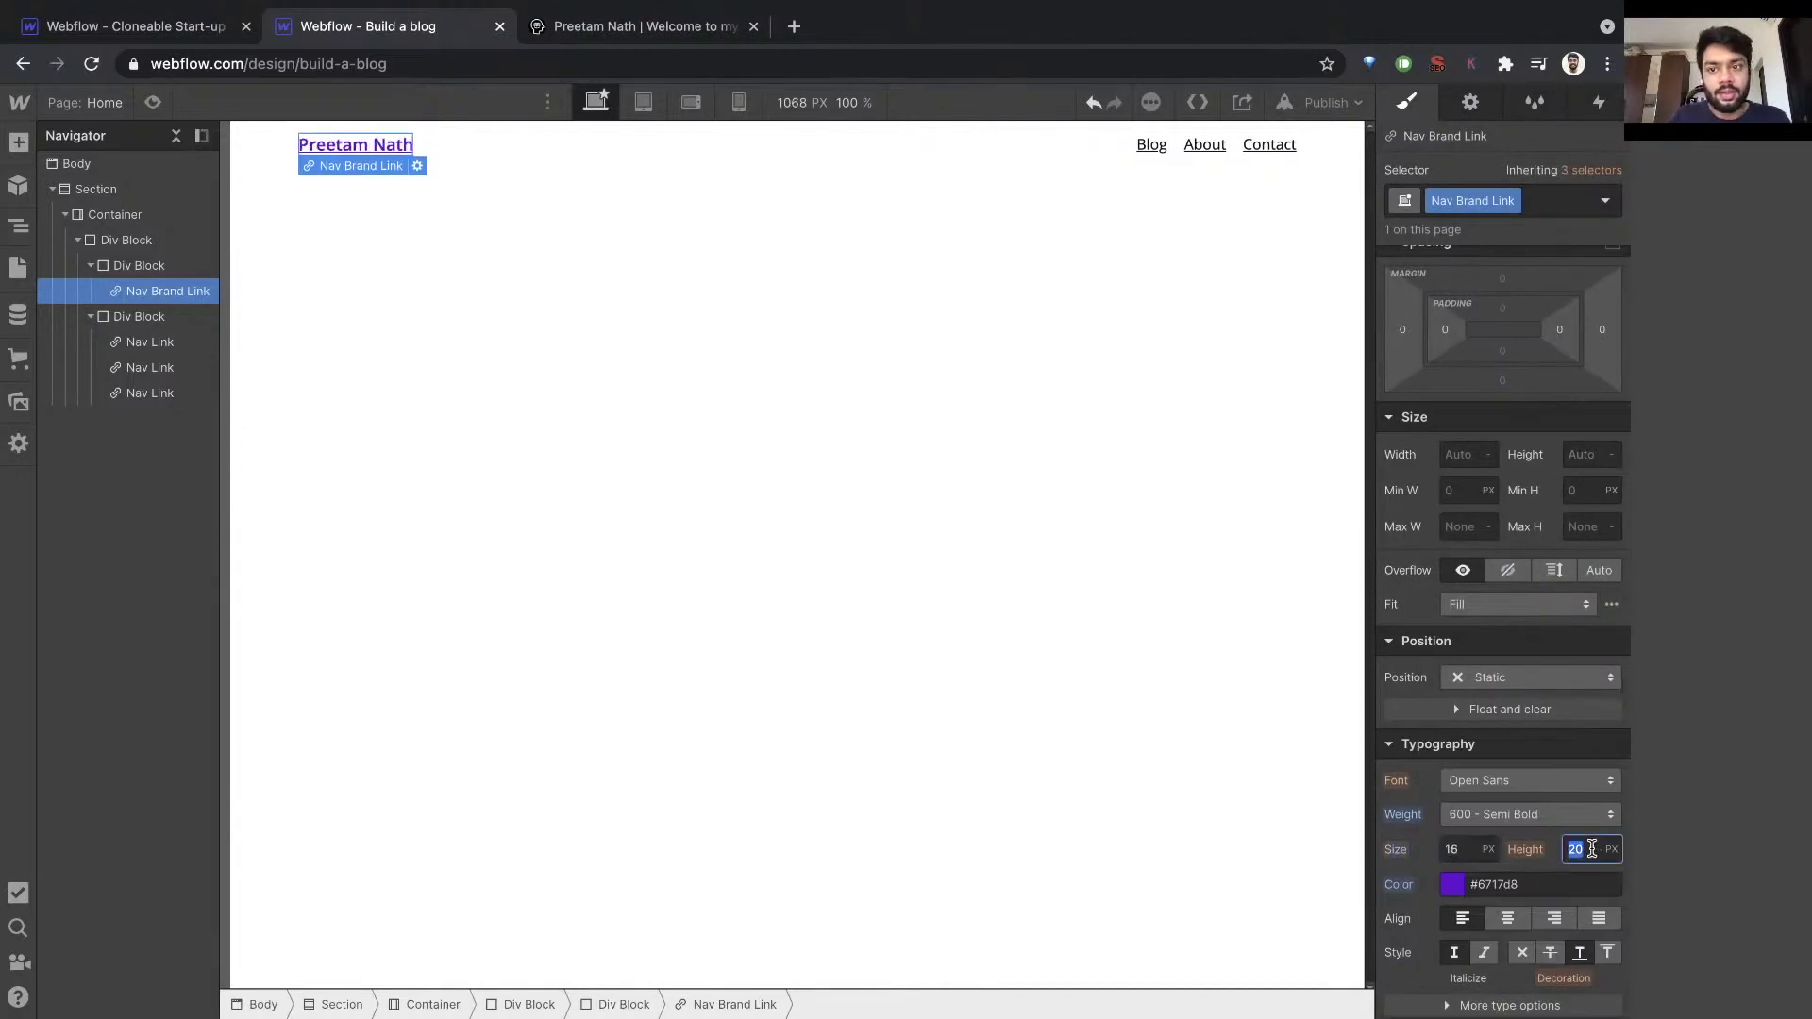
{"action": "key", "text": "Return"}
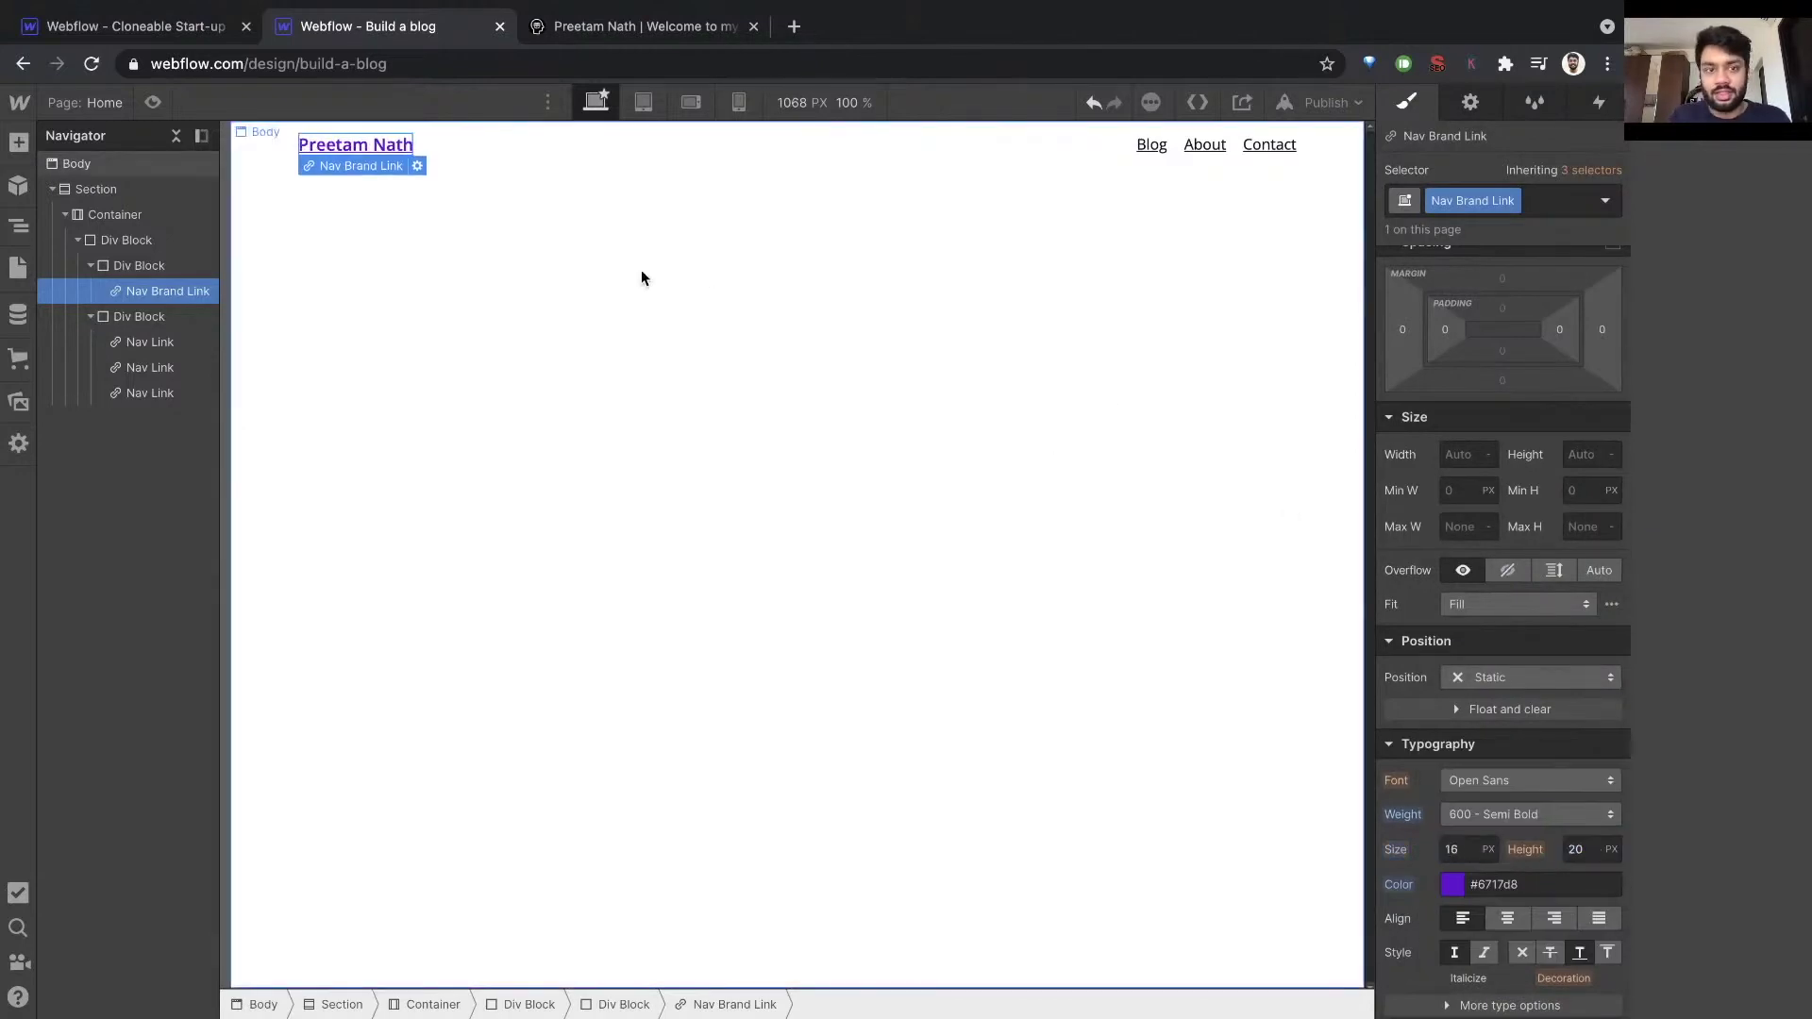
{"action": "left_click", "coordinate": [153, 101]}
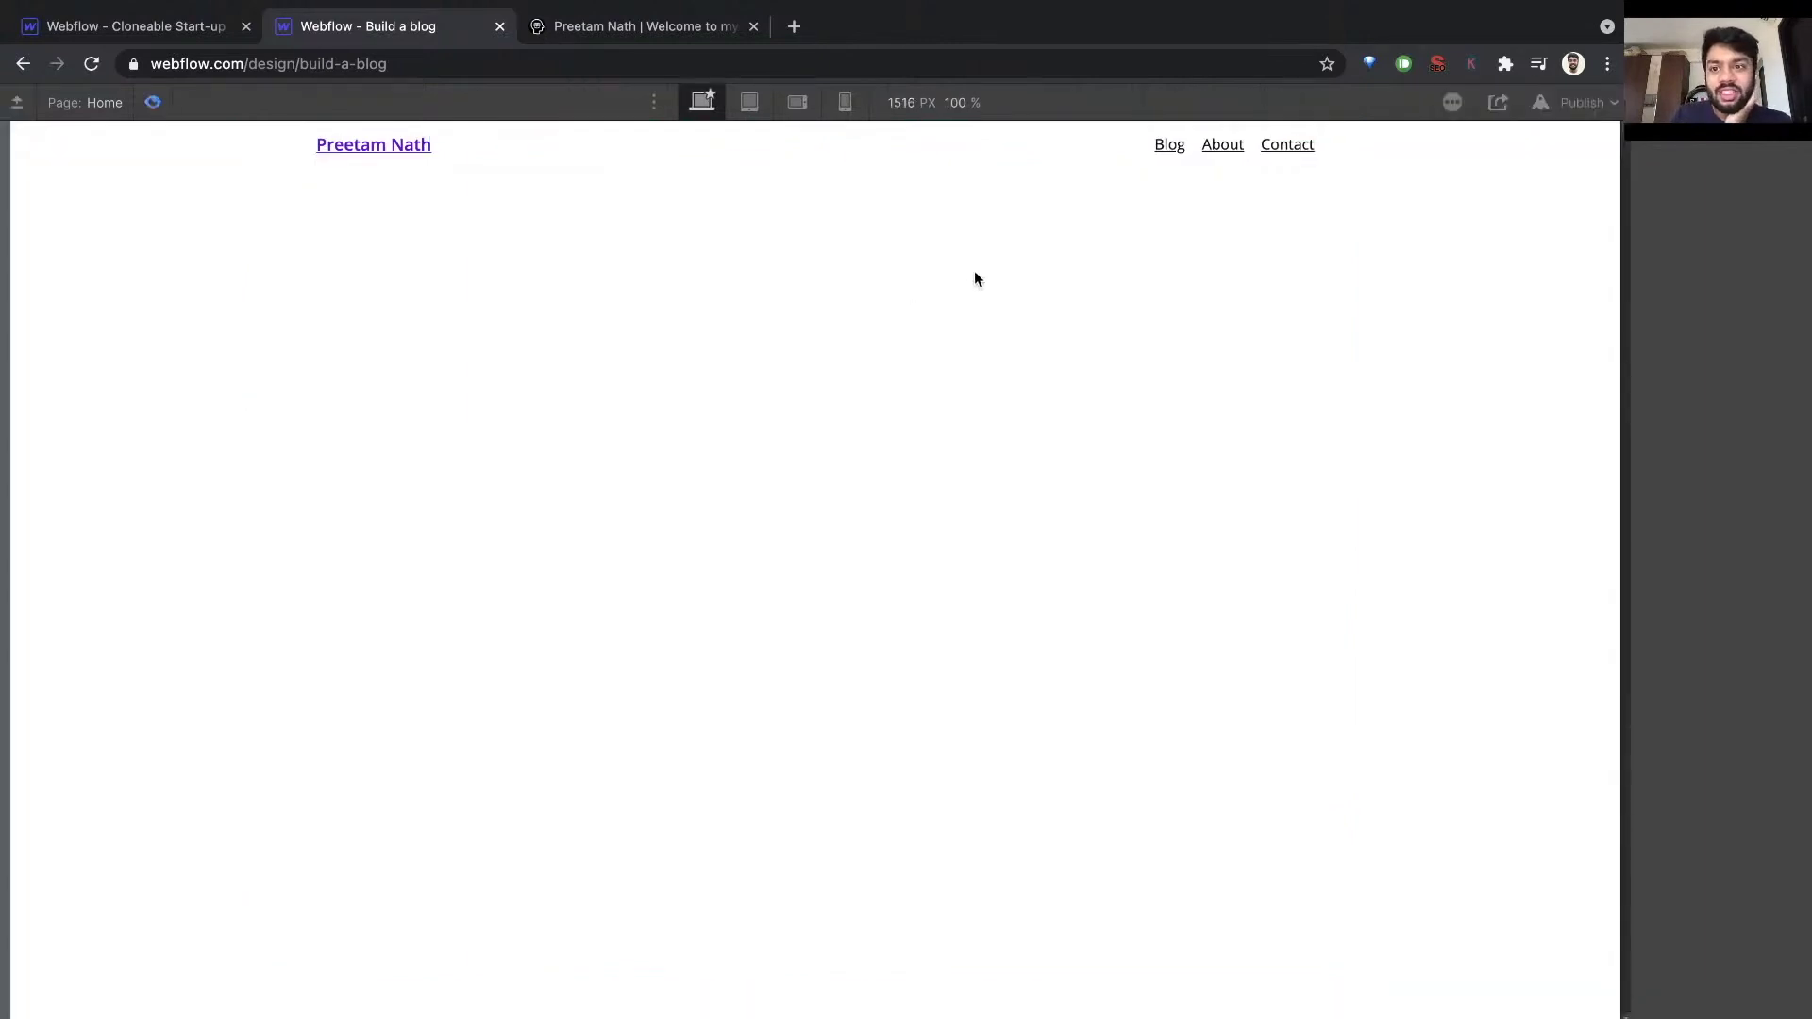
{"action": "left_click", "coordinate": [151, 100]}
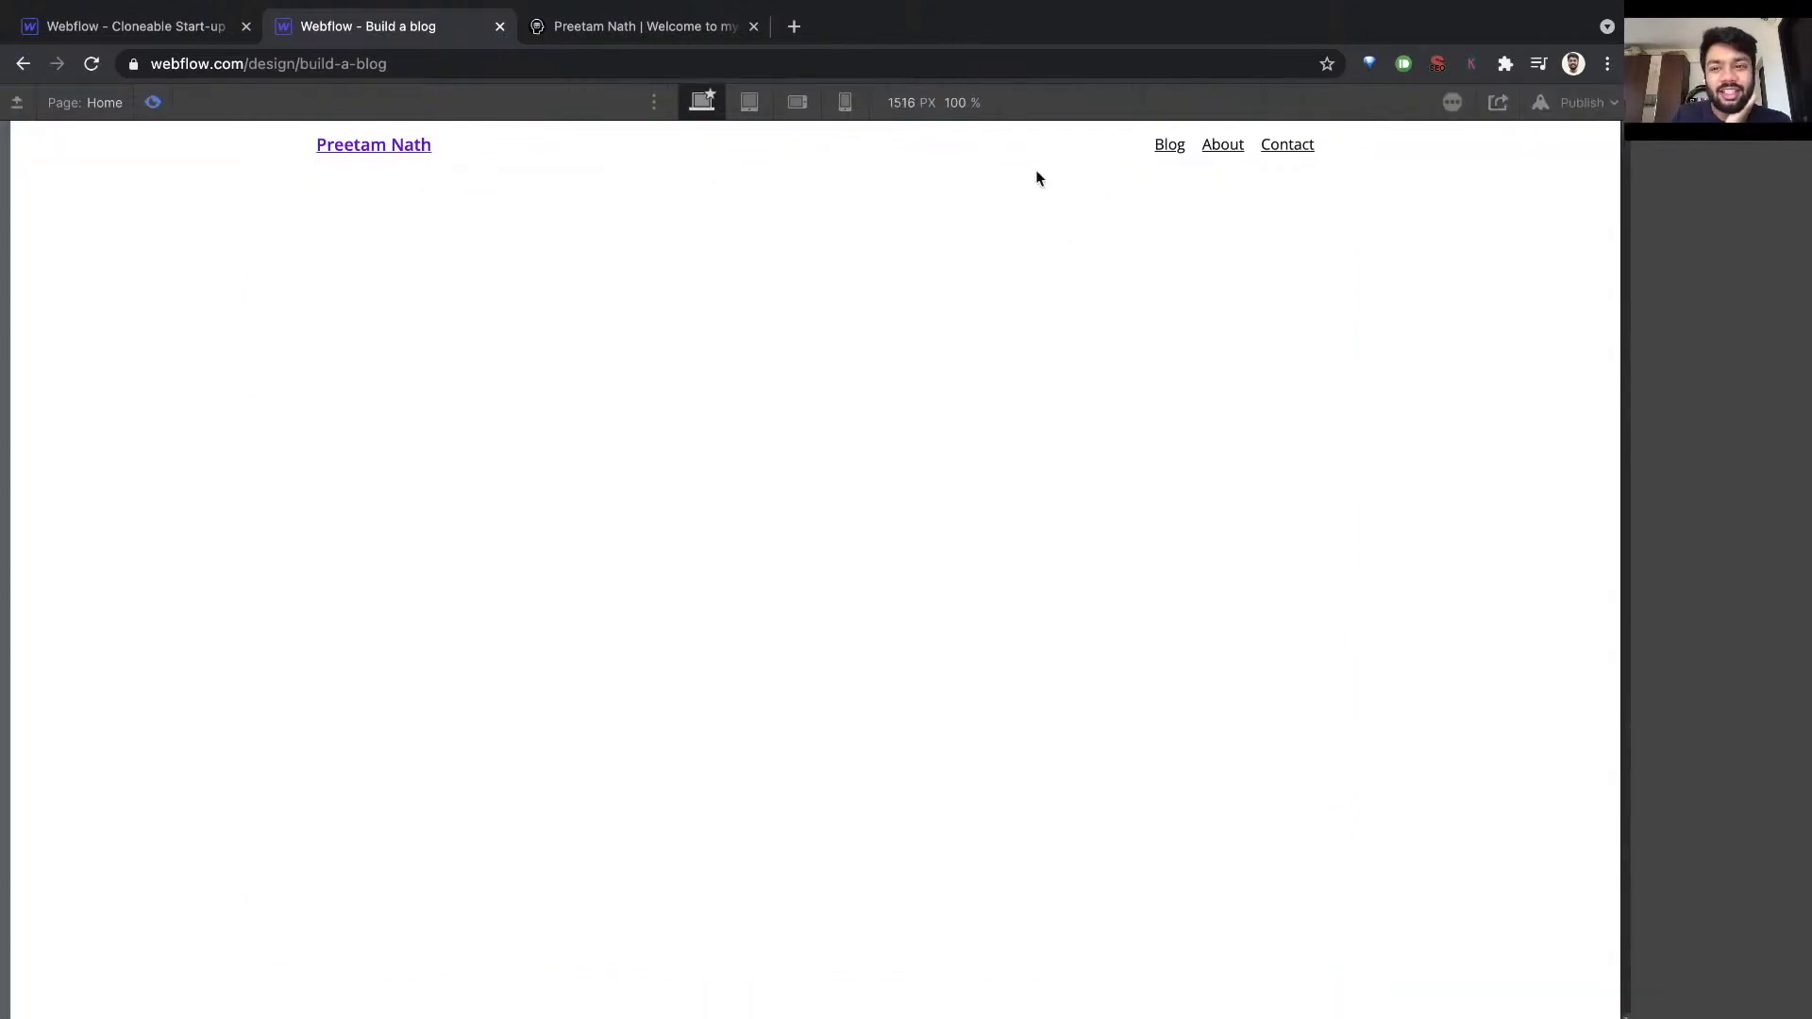
Remove the underline from the Nav Brand Link and check it in preview mode and at the mobile portrait breakpoint.
{"action": "scroll", "coordinate": [1514, 698], "scroll_direction": "down", "scroll_amount": 2}
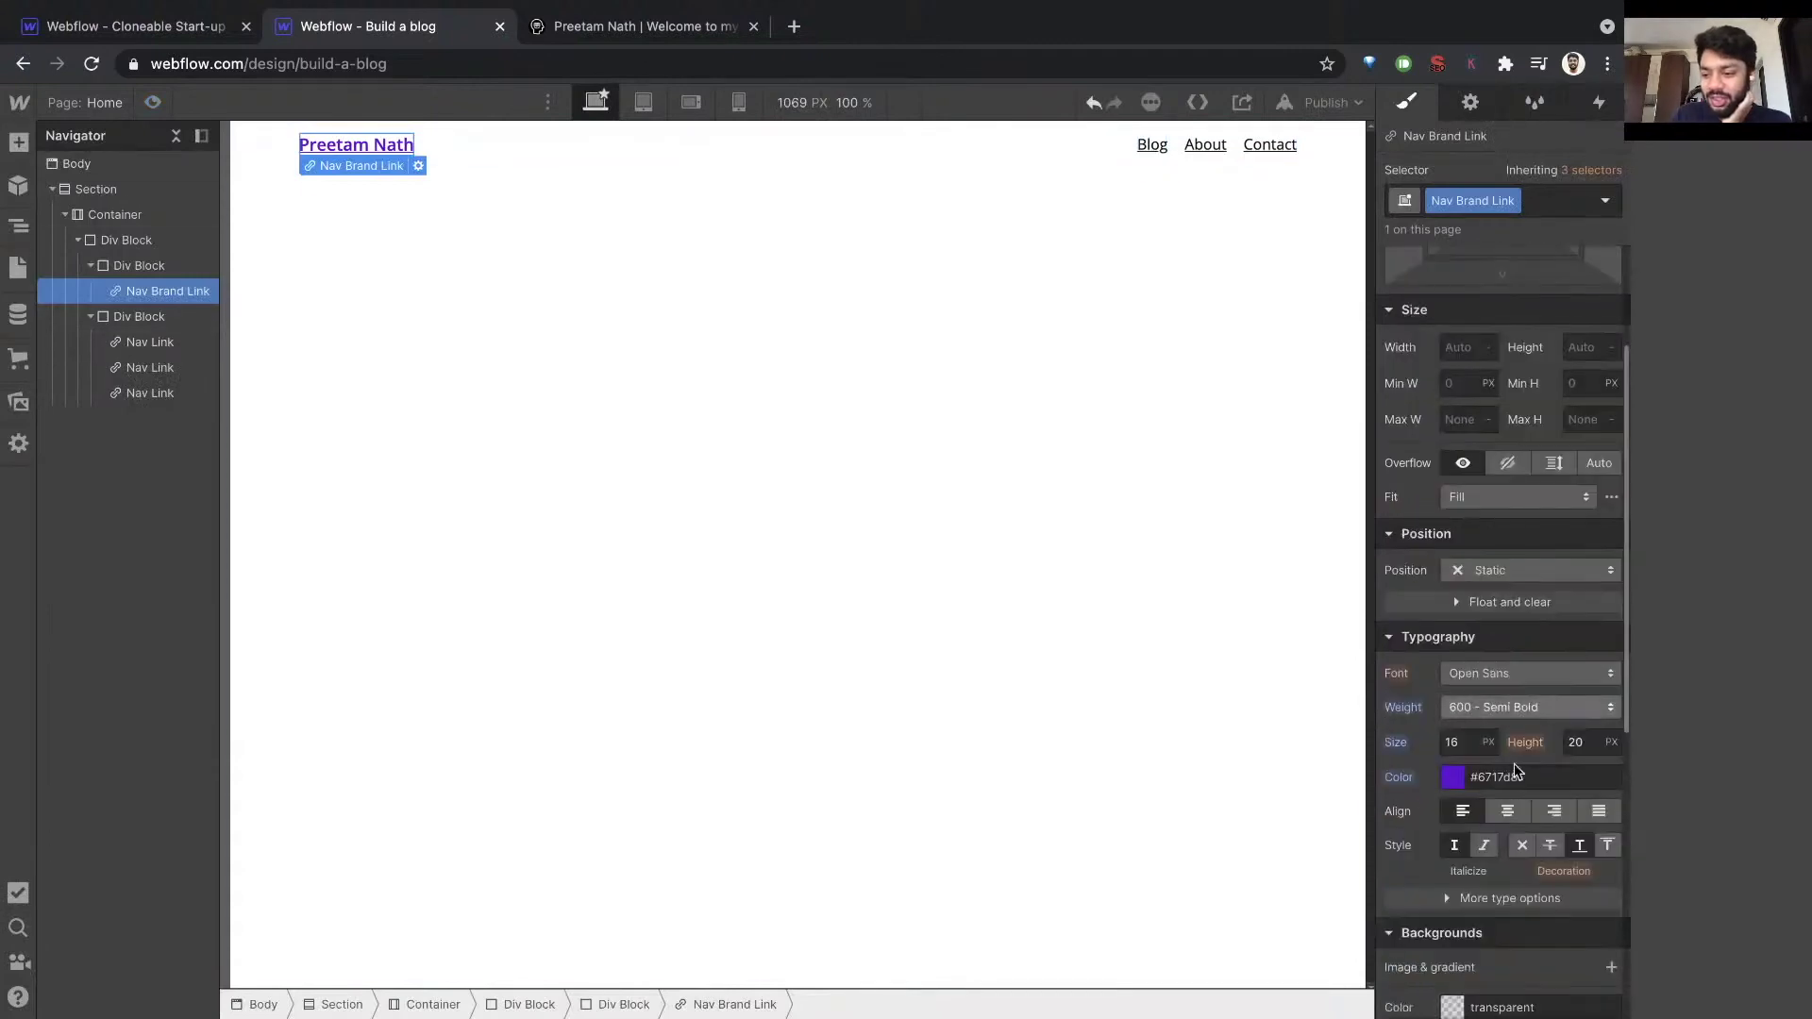
{"action": "scroll", "coordinate": [1413, 640], "scroll_direction": "up", "scroll_amount": 2}
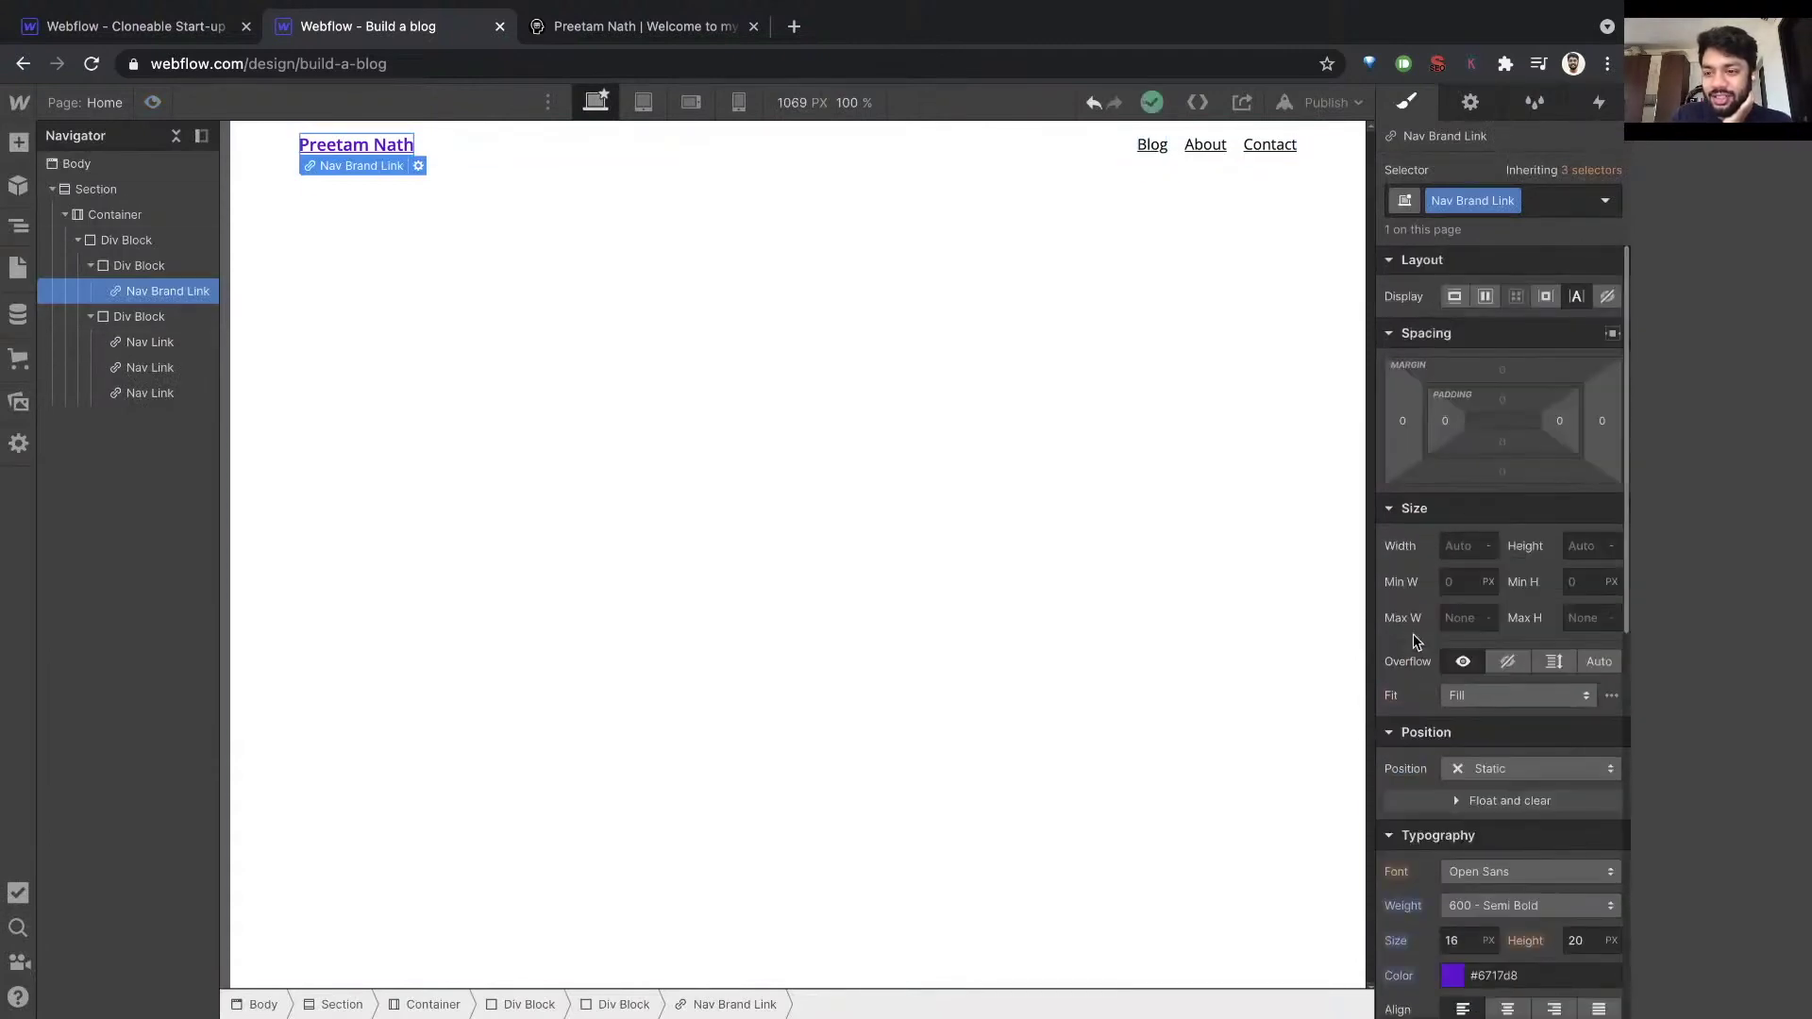
{"action": "scroll", "coordinate": [1472, 699], "scroll_direction": "down", "scroll_amount": 5}
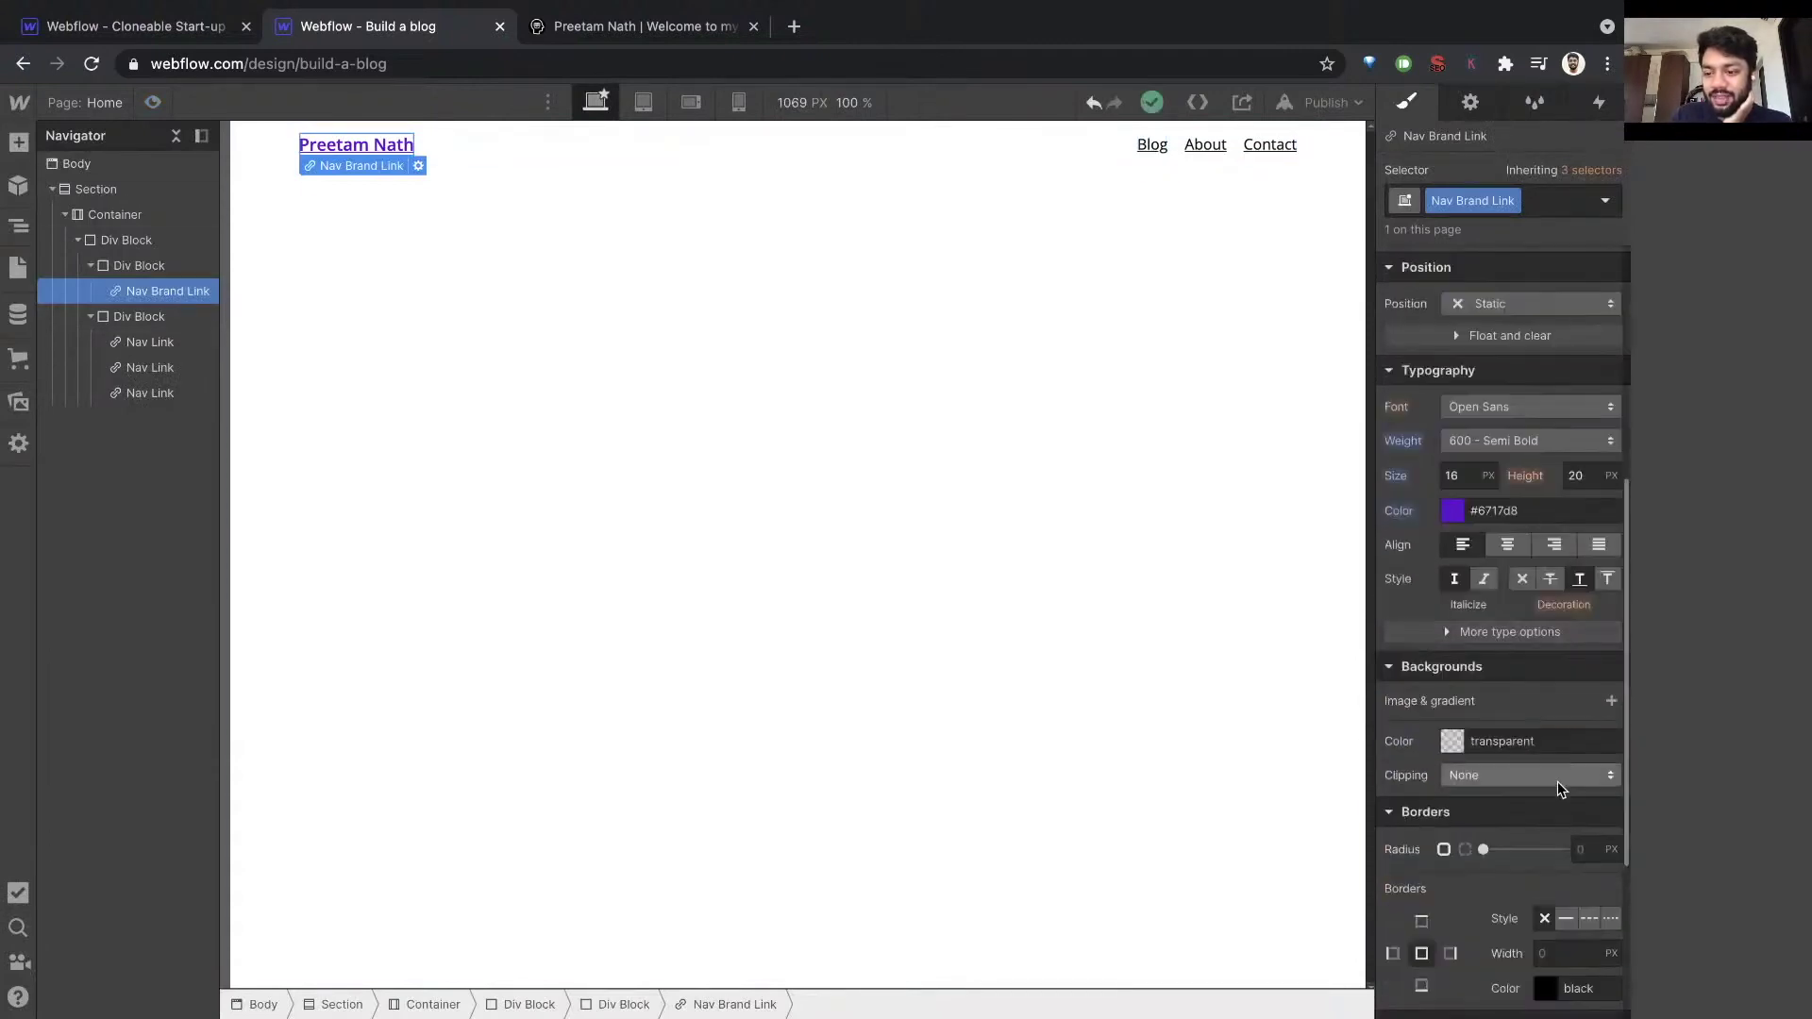
{"action": "left_click", "coordinate": [1521, 582]}
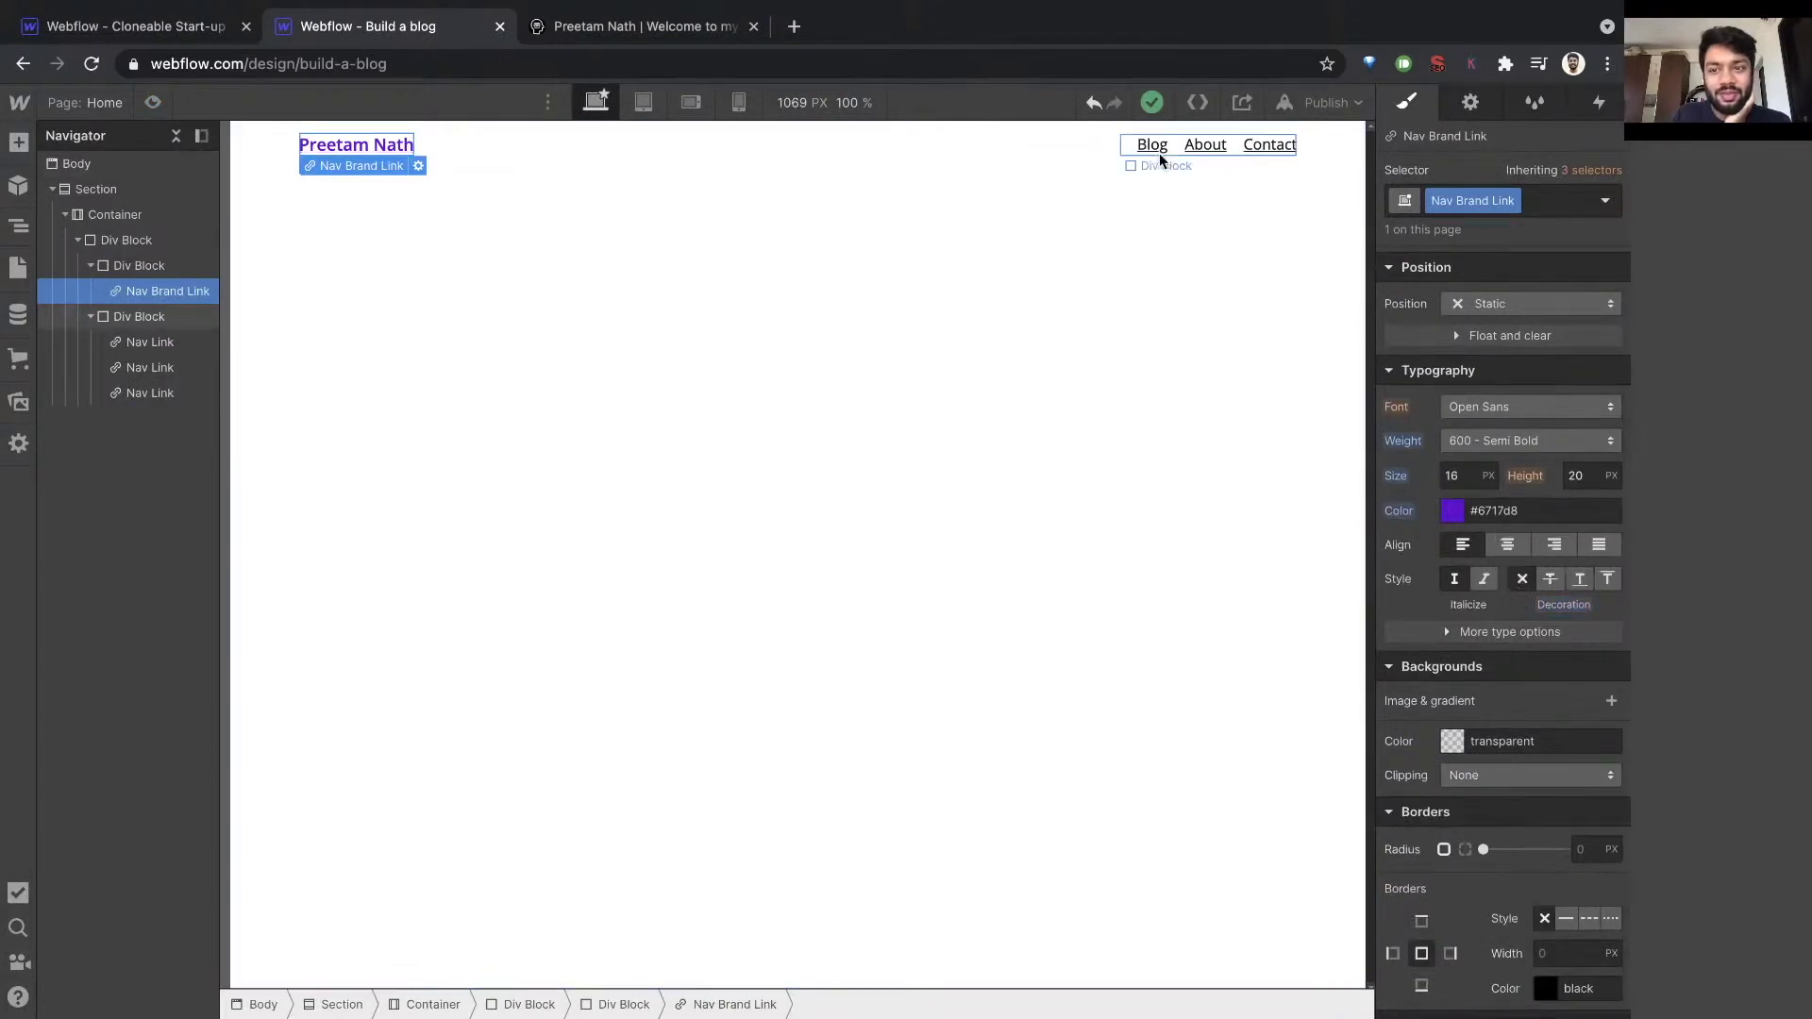
{"action": "left_click", "coordinate": [153, 102]}
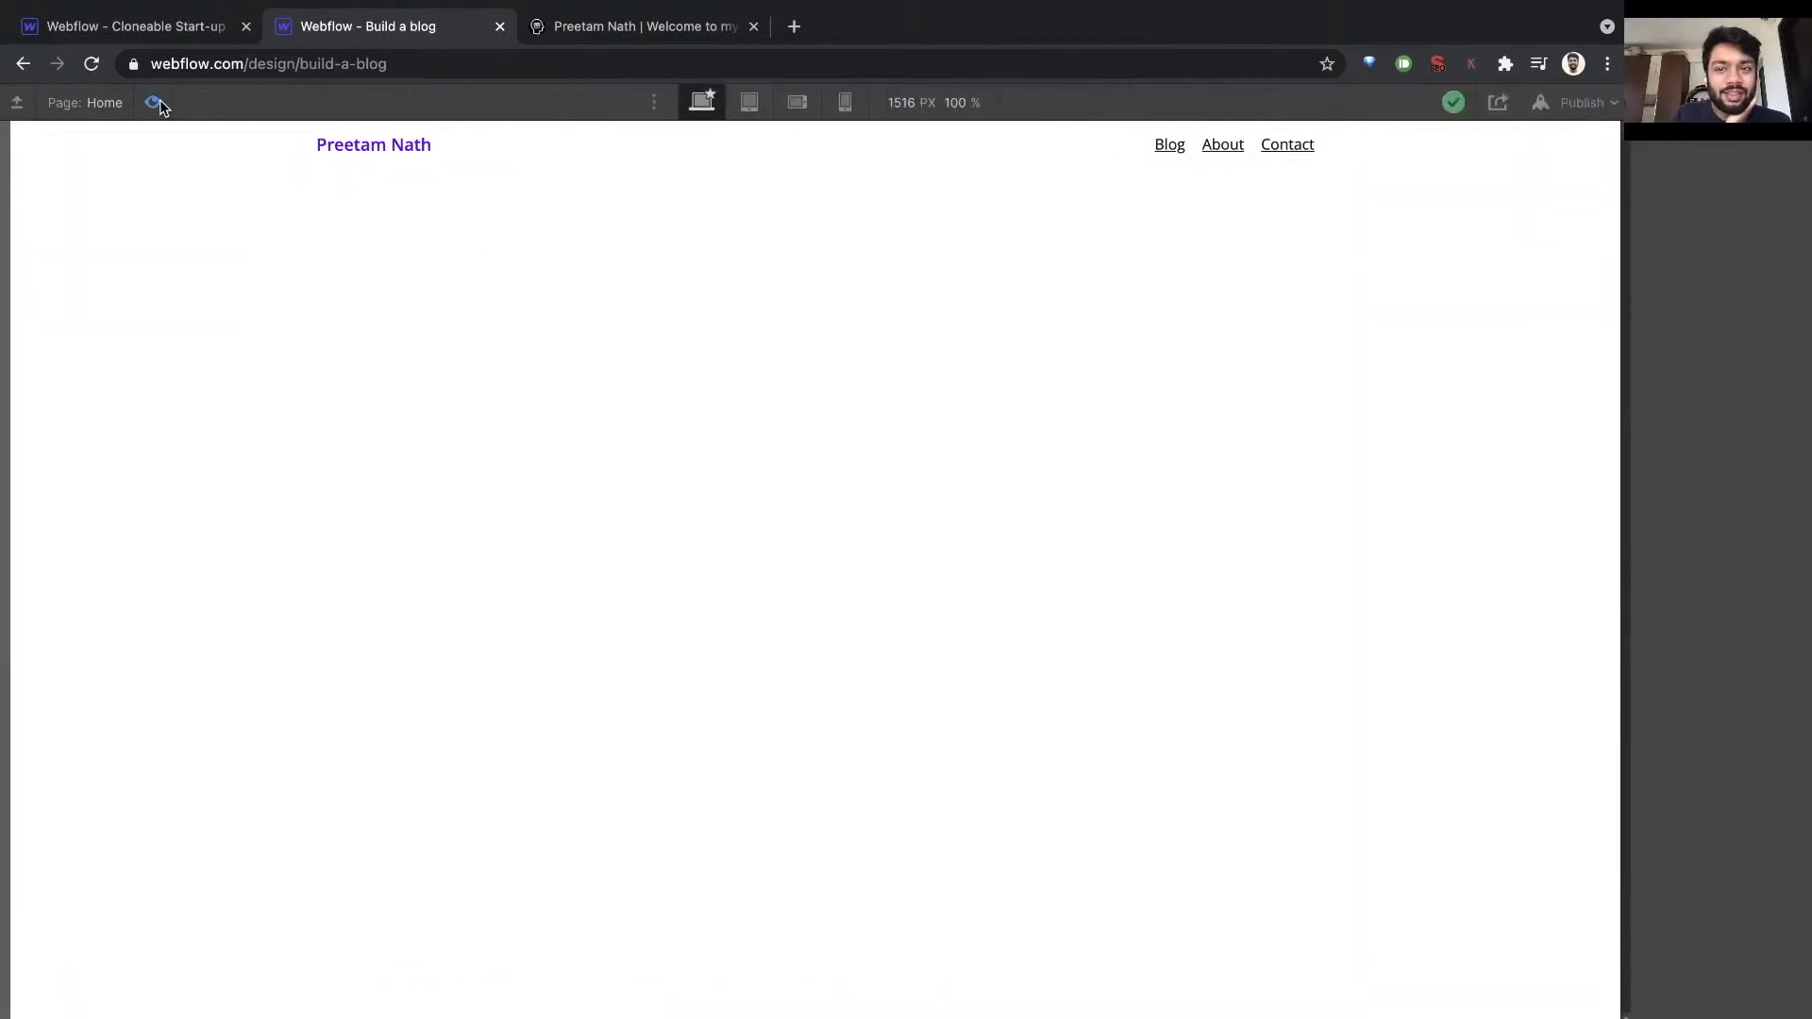
{"action": "left_click", "coordinate": [155, 103]}
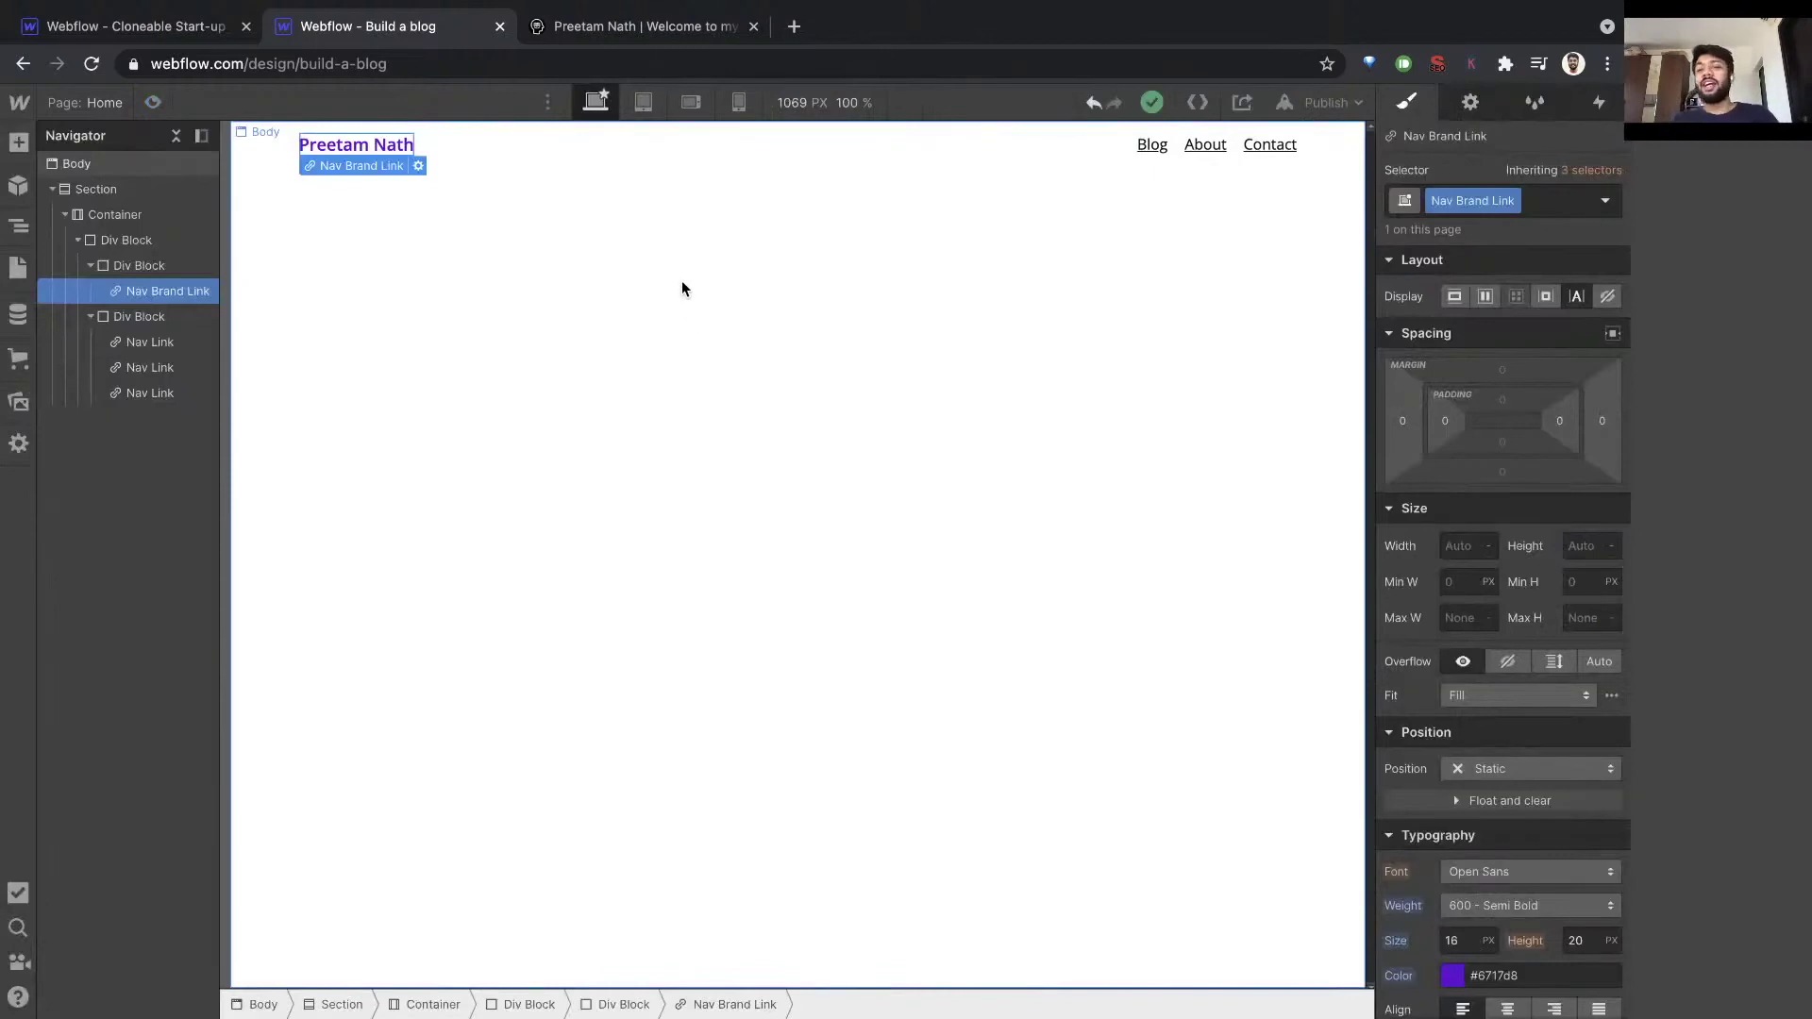
{"action": "left_click", "coordinate": [739, 102]}
{"action": "left_click", "coordinate": [595, 102]}
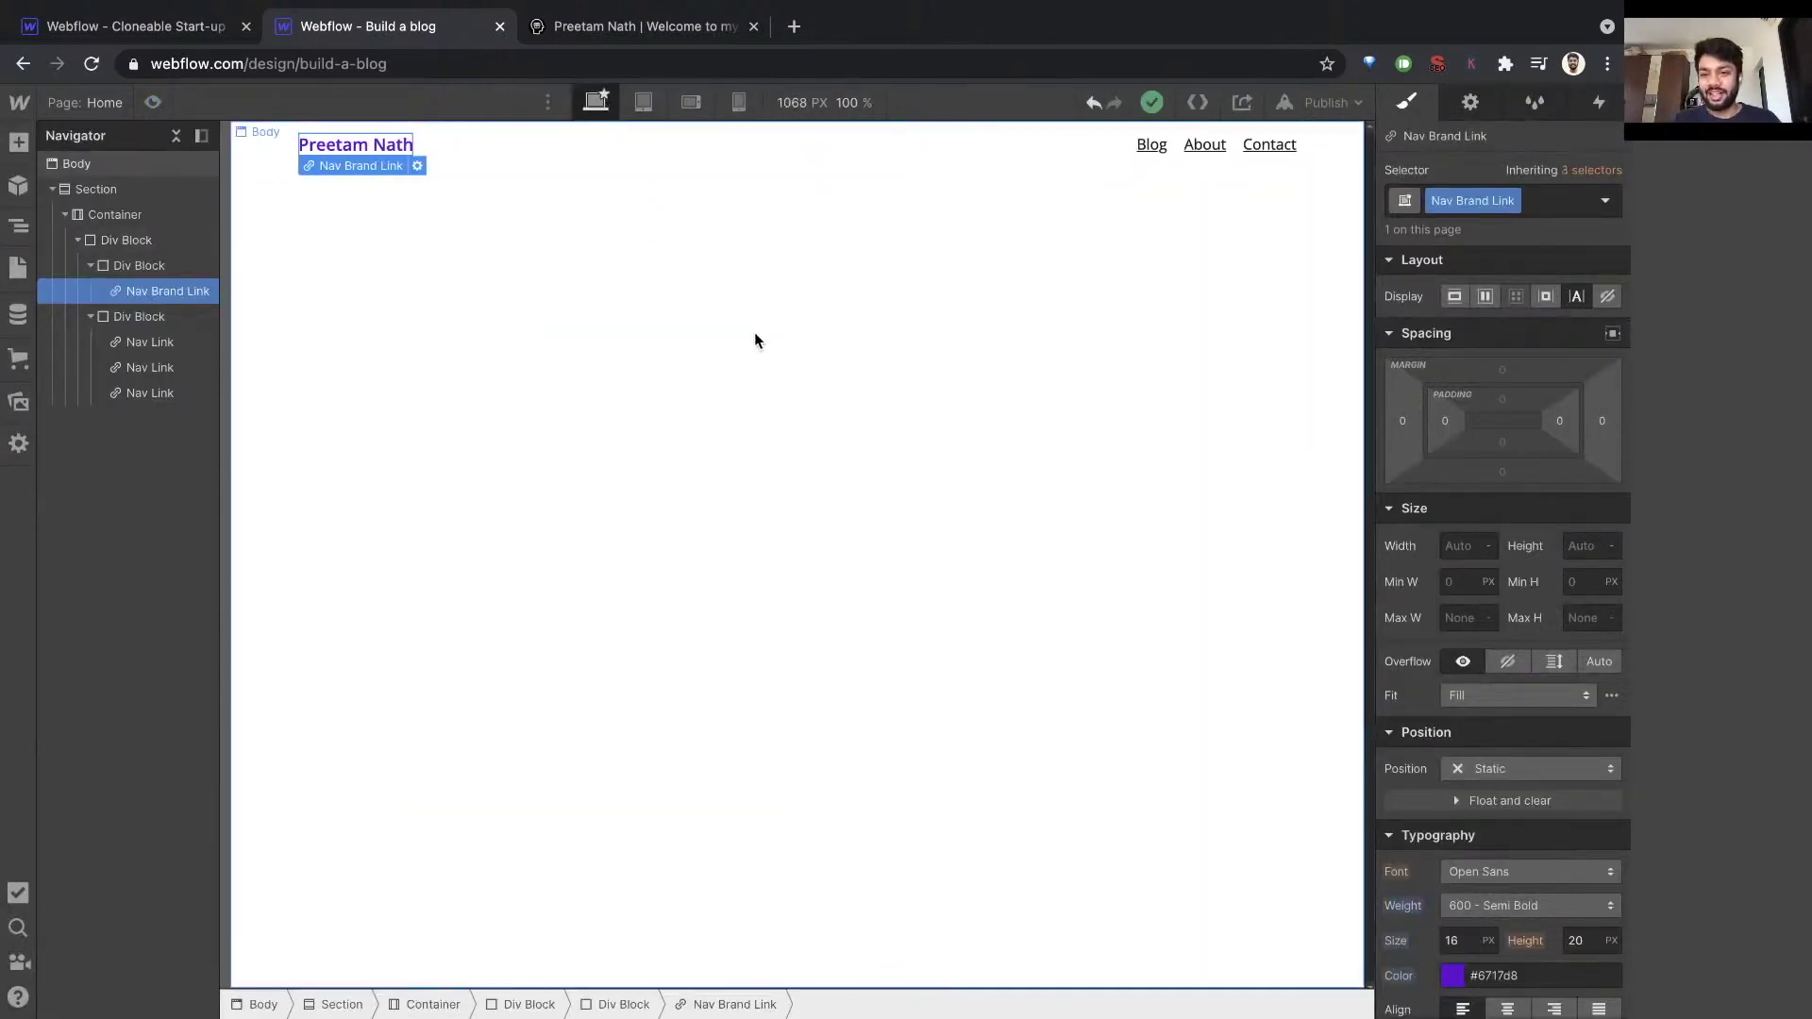
Review the navbar's element hierarchy from Section and Container to the outer Div Block, and collapse its two child Div Blocks.
{"action": "left_click", "coordinate": [756, 340]}
{"action": "left_click", "coordinate": [289, 162]}
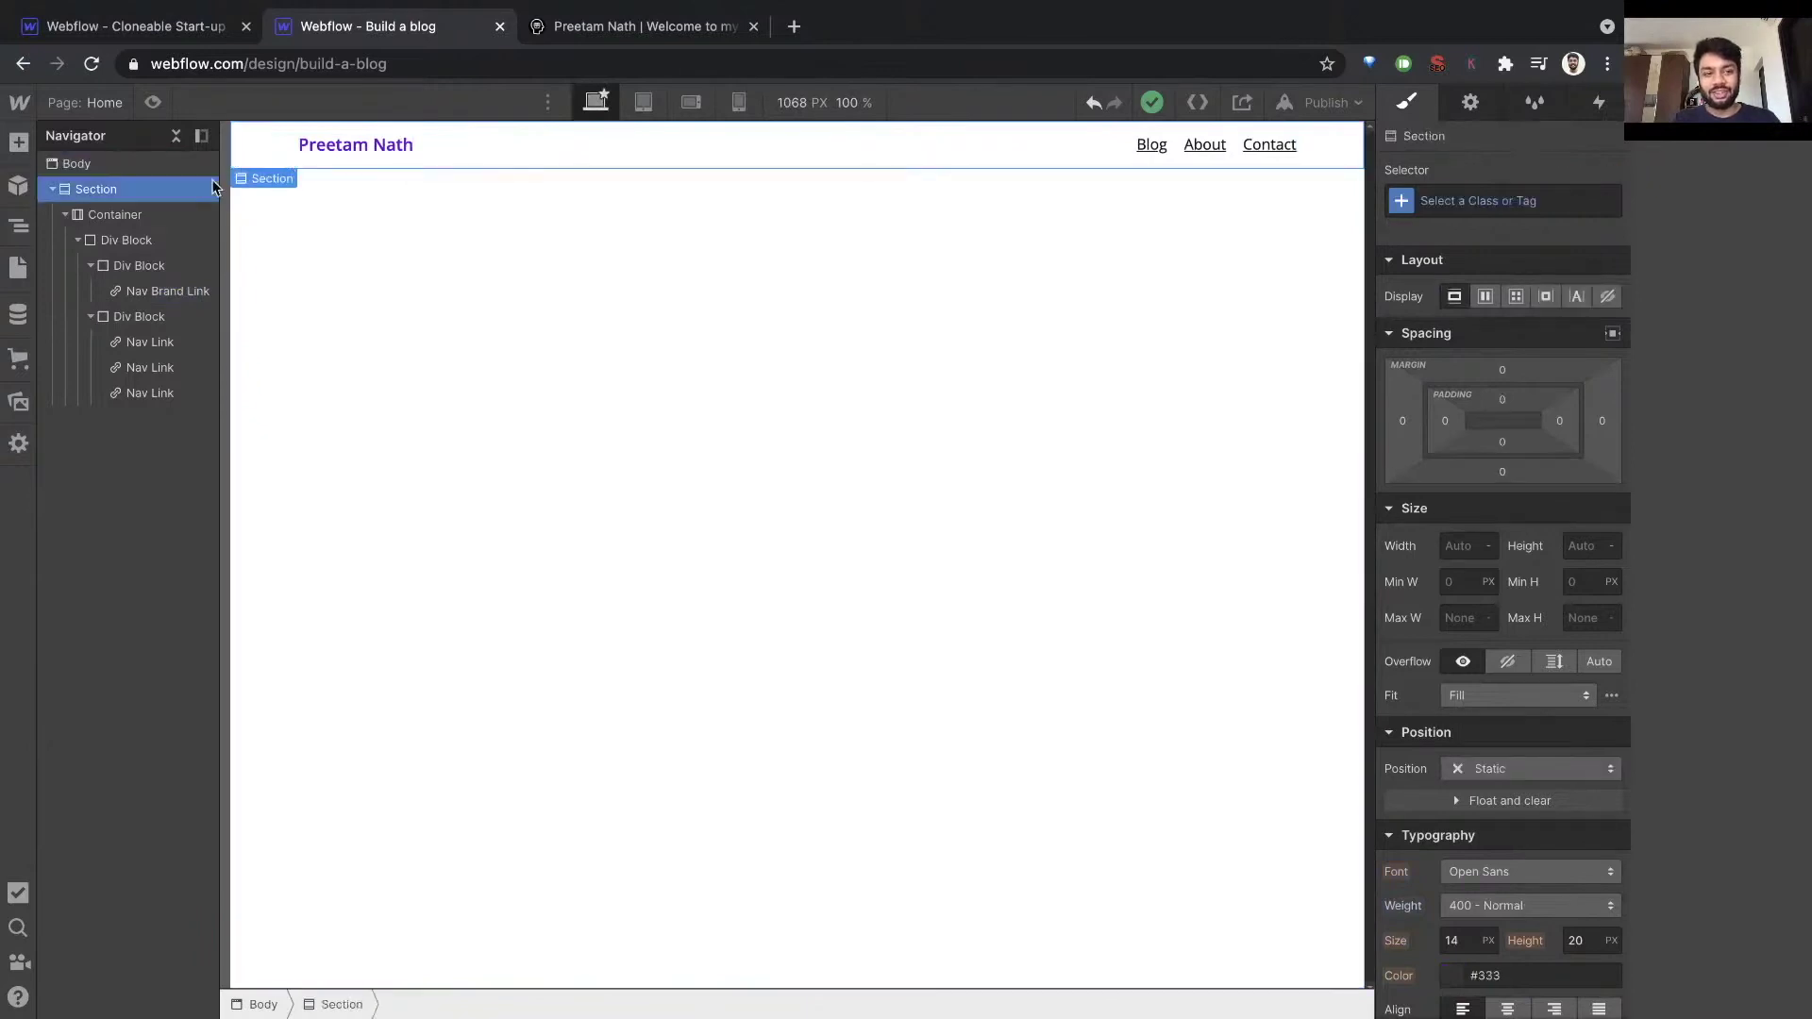
{"action": "left_click", "coordinate": [131, 218]}
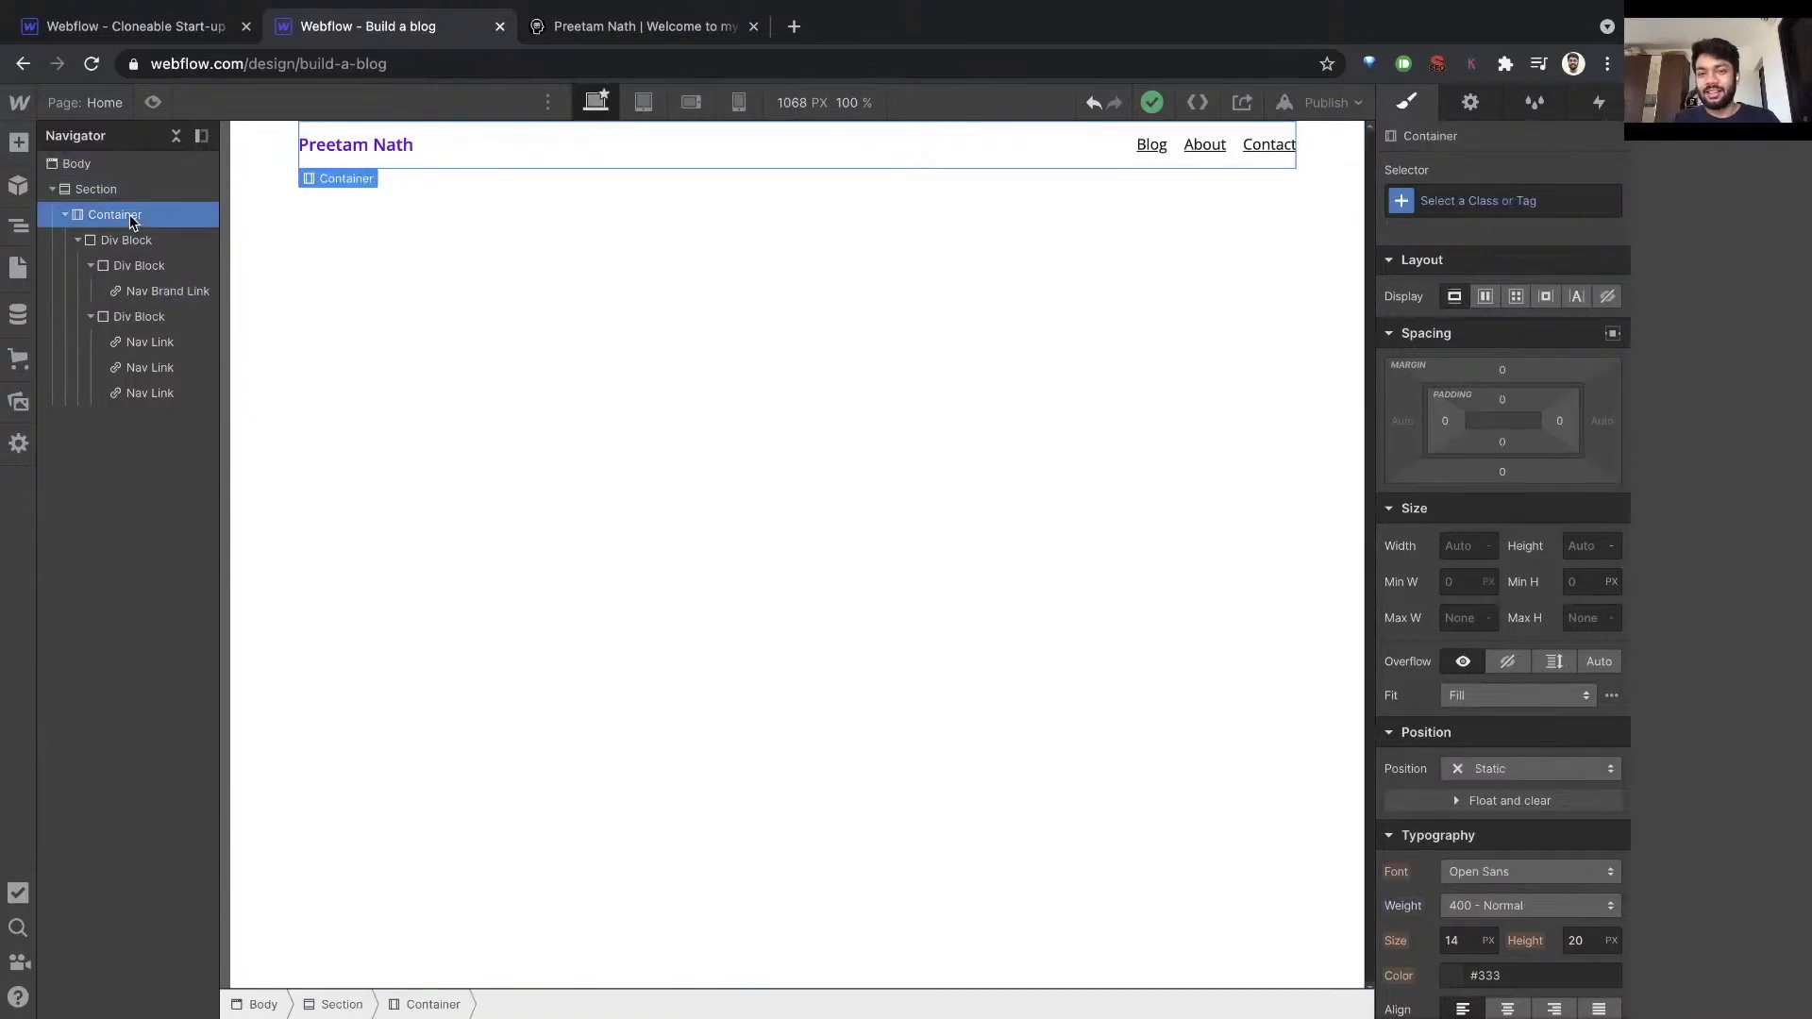
{"action": "left_click", "coordinate": [65, 215]}
{"action": "left_click", "coordinate": [65, 215]}
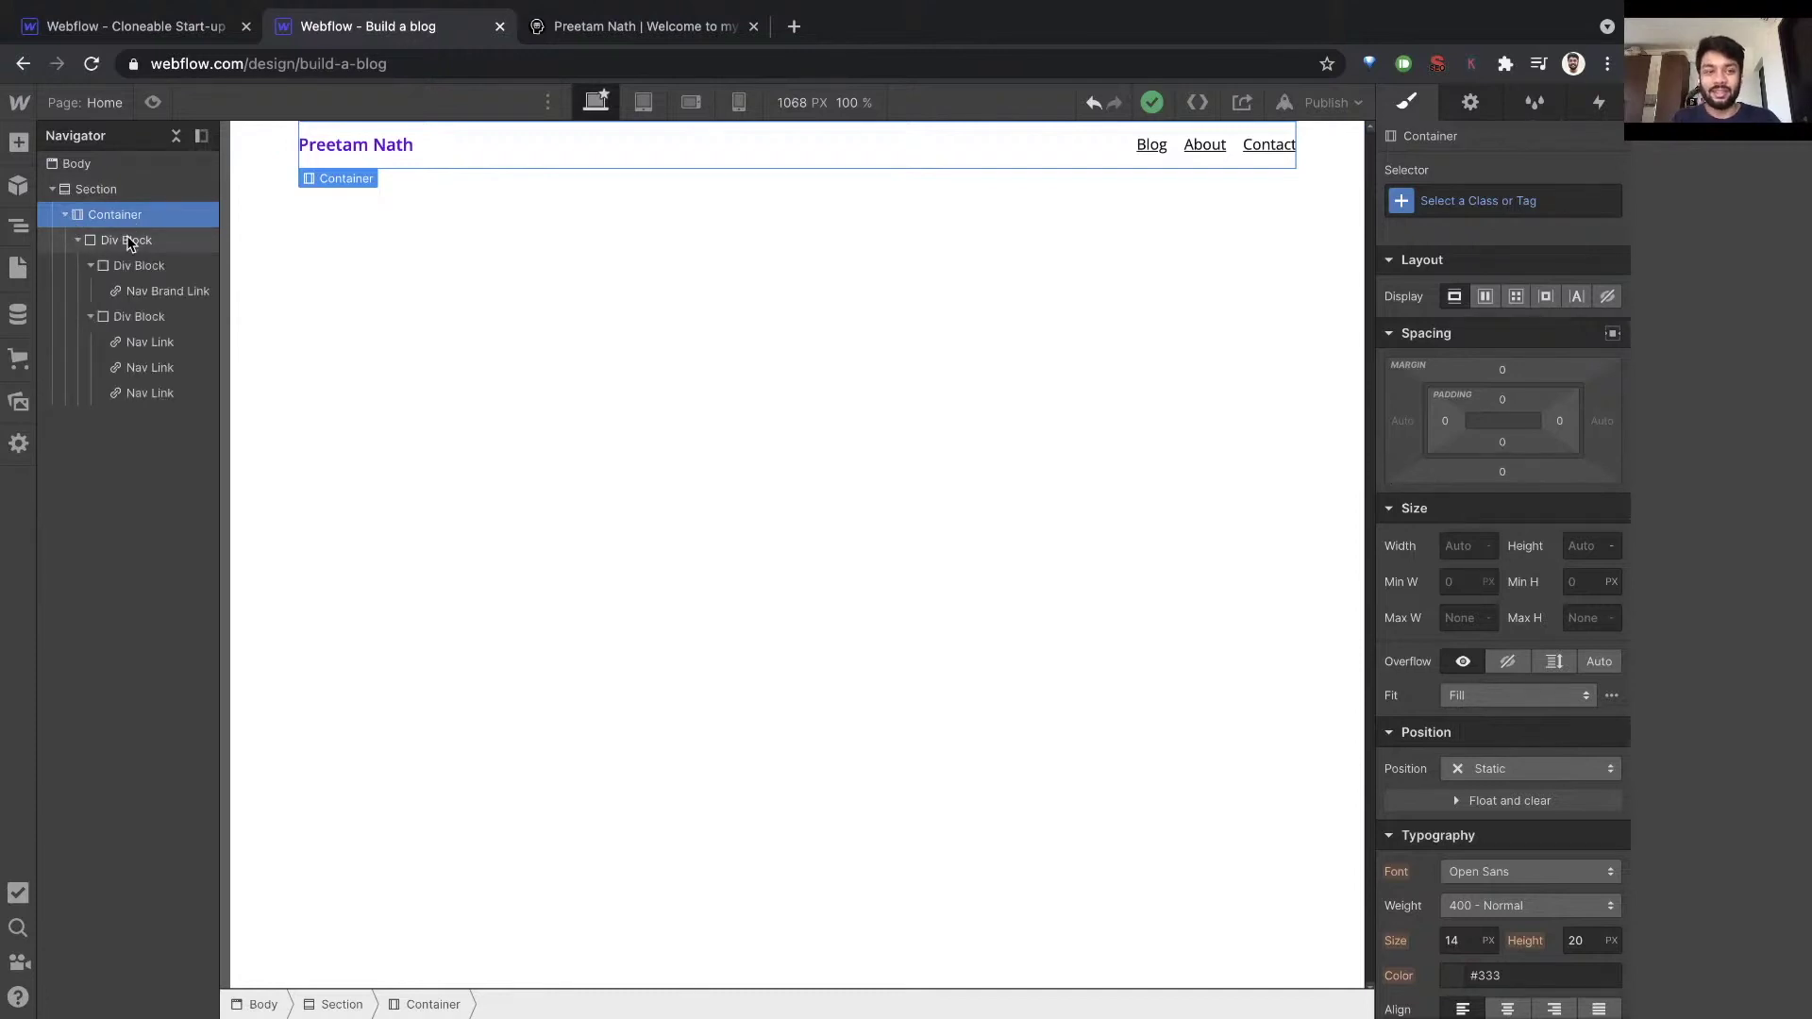
{"action": "left_click", "coordinate": [96, 192]}
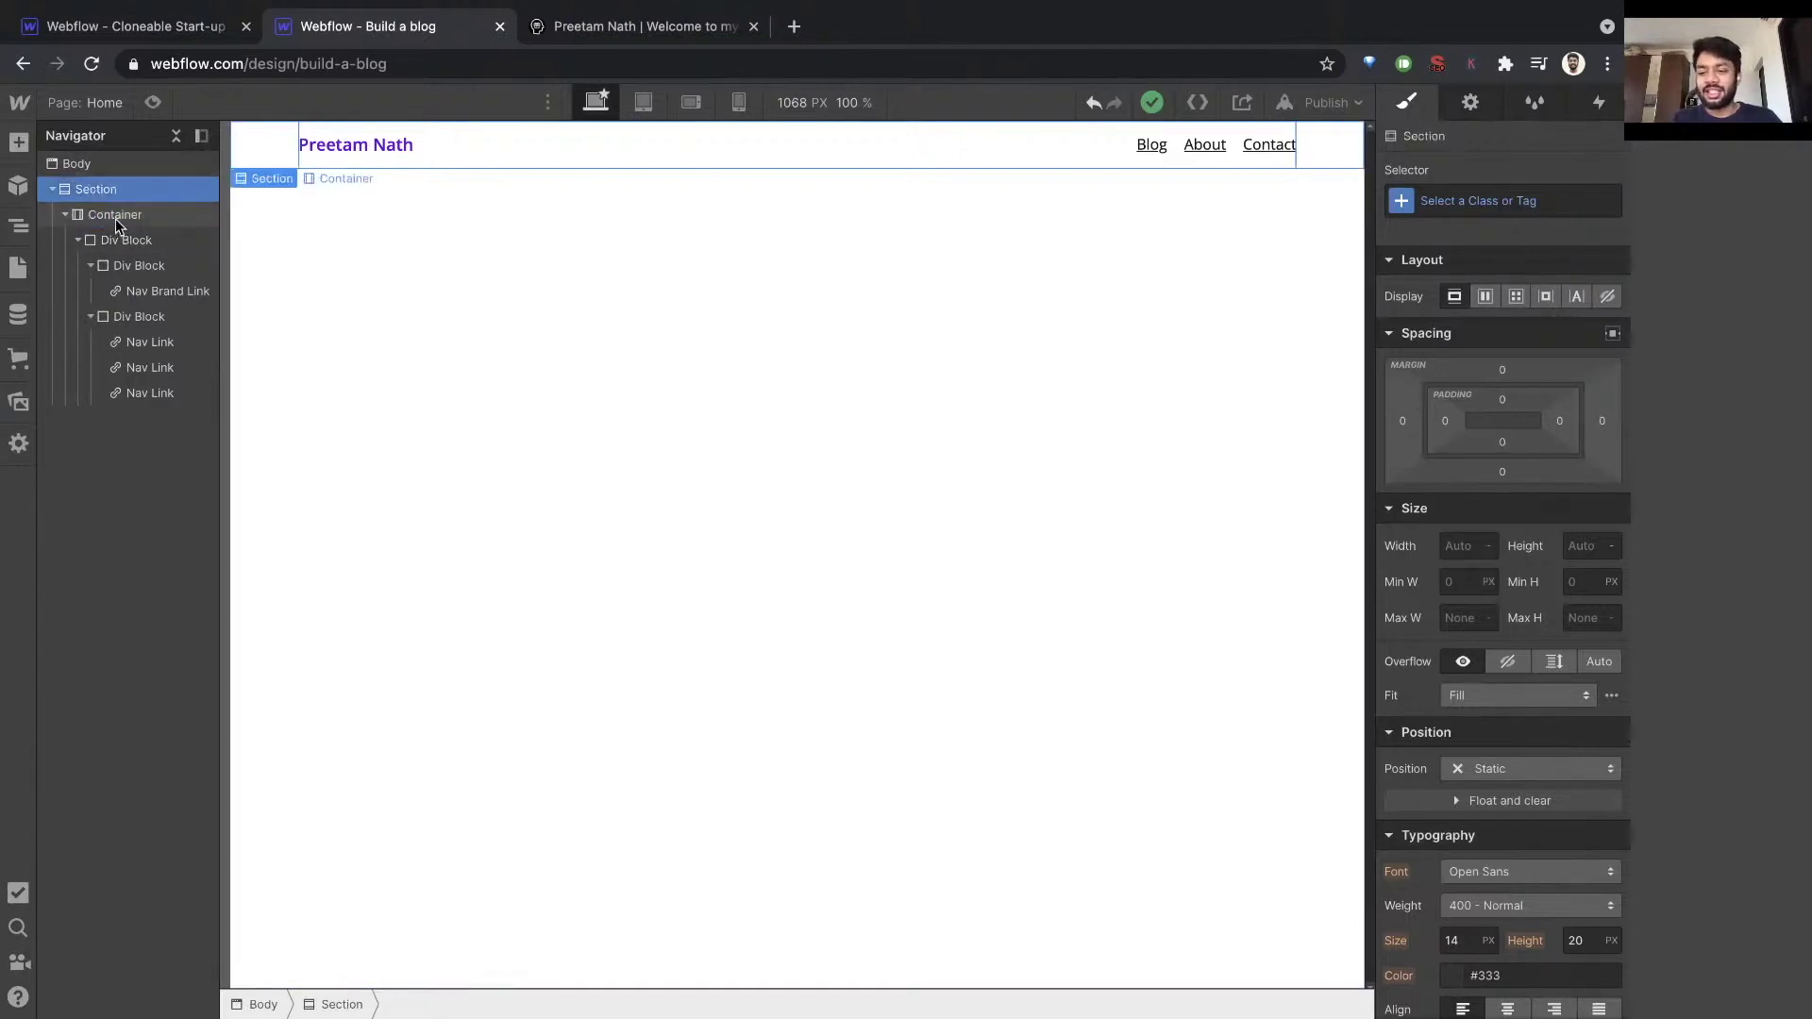
{"action": "left_click", "coordinate": [115, 216]}
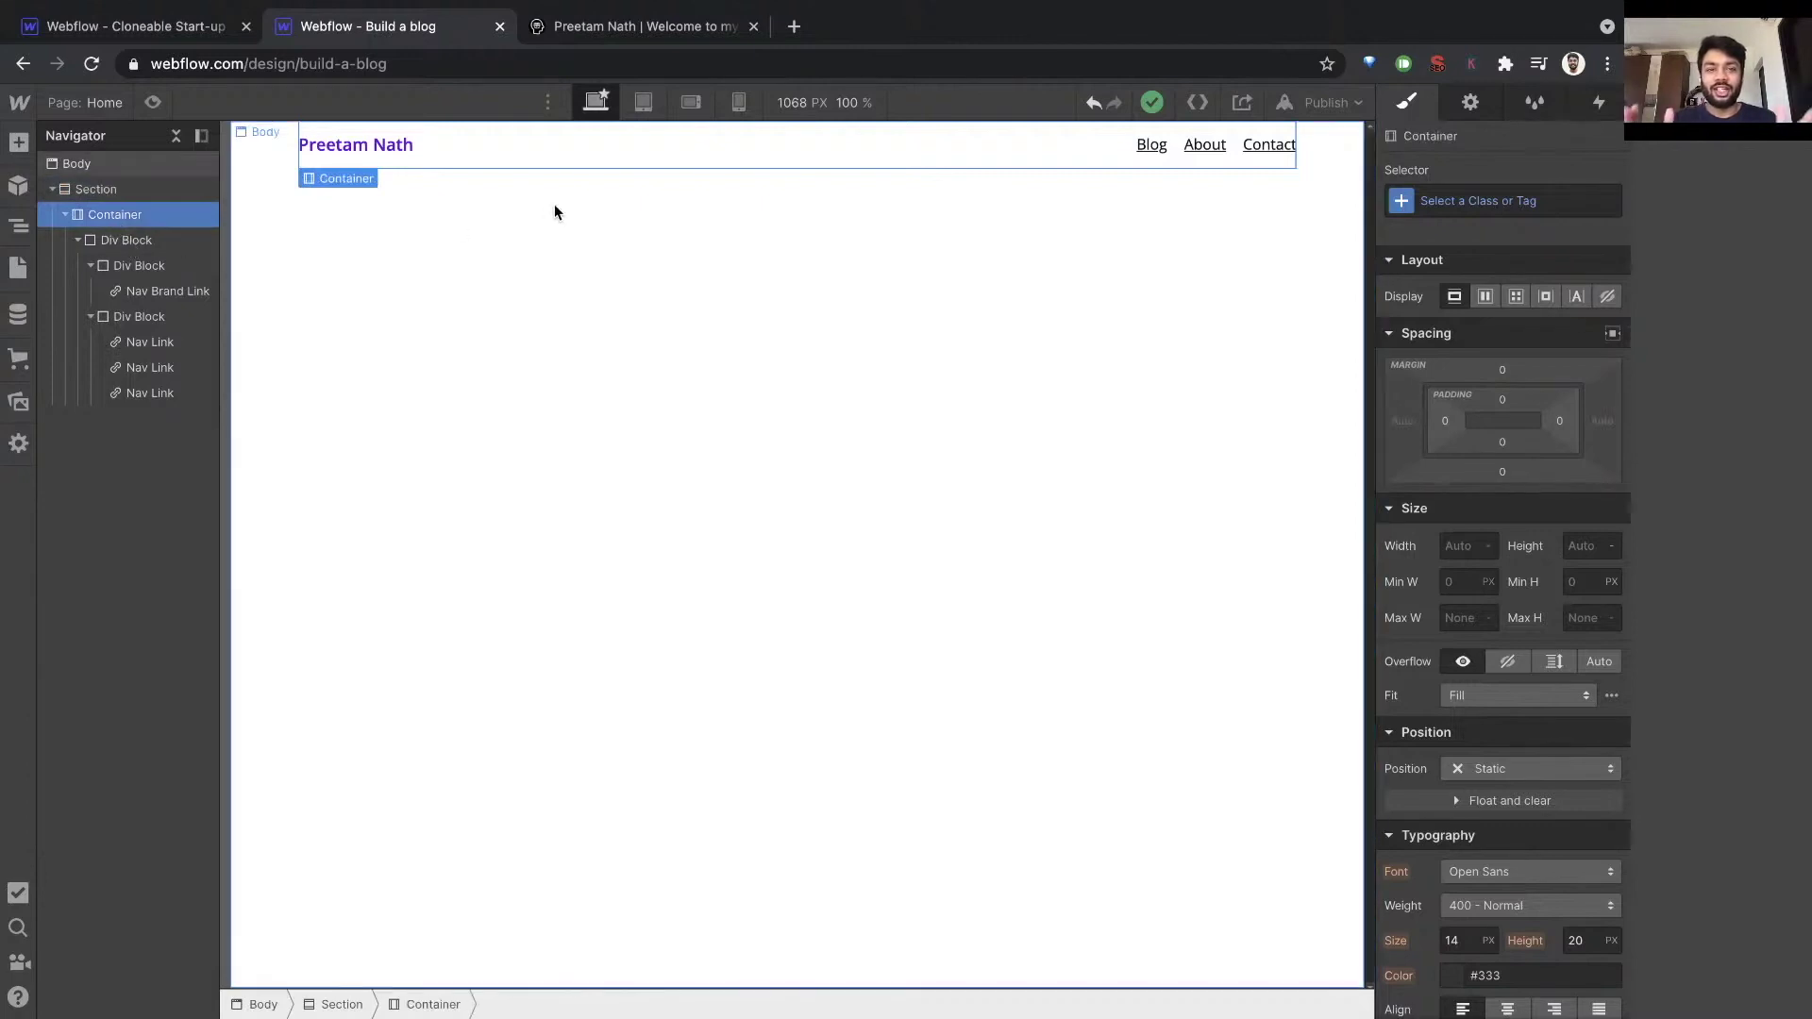
{"action": "left_click", "coordinate": [127, 242]}
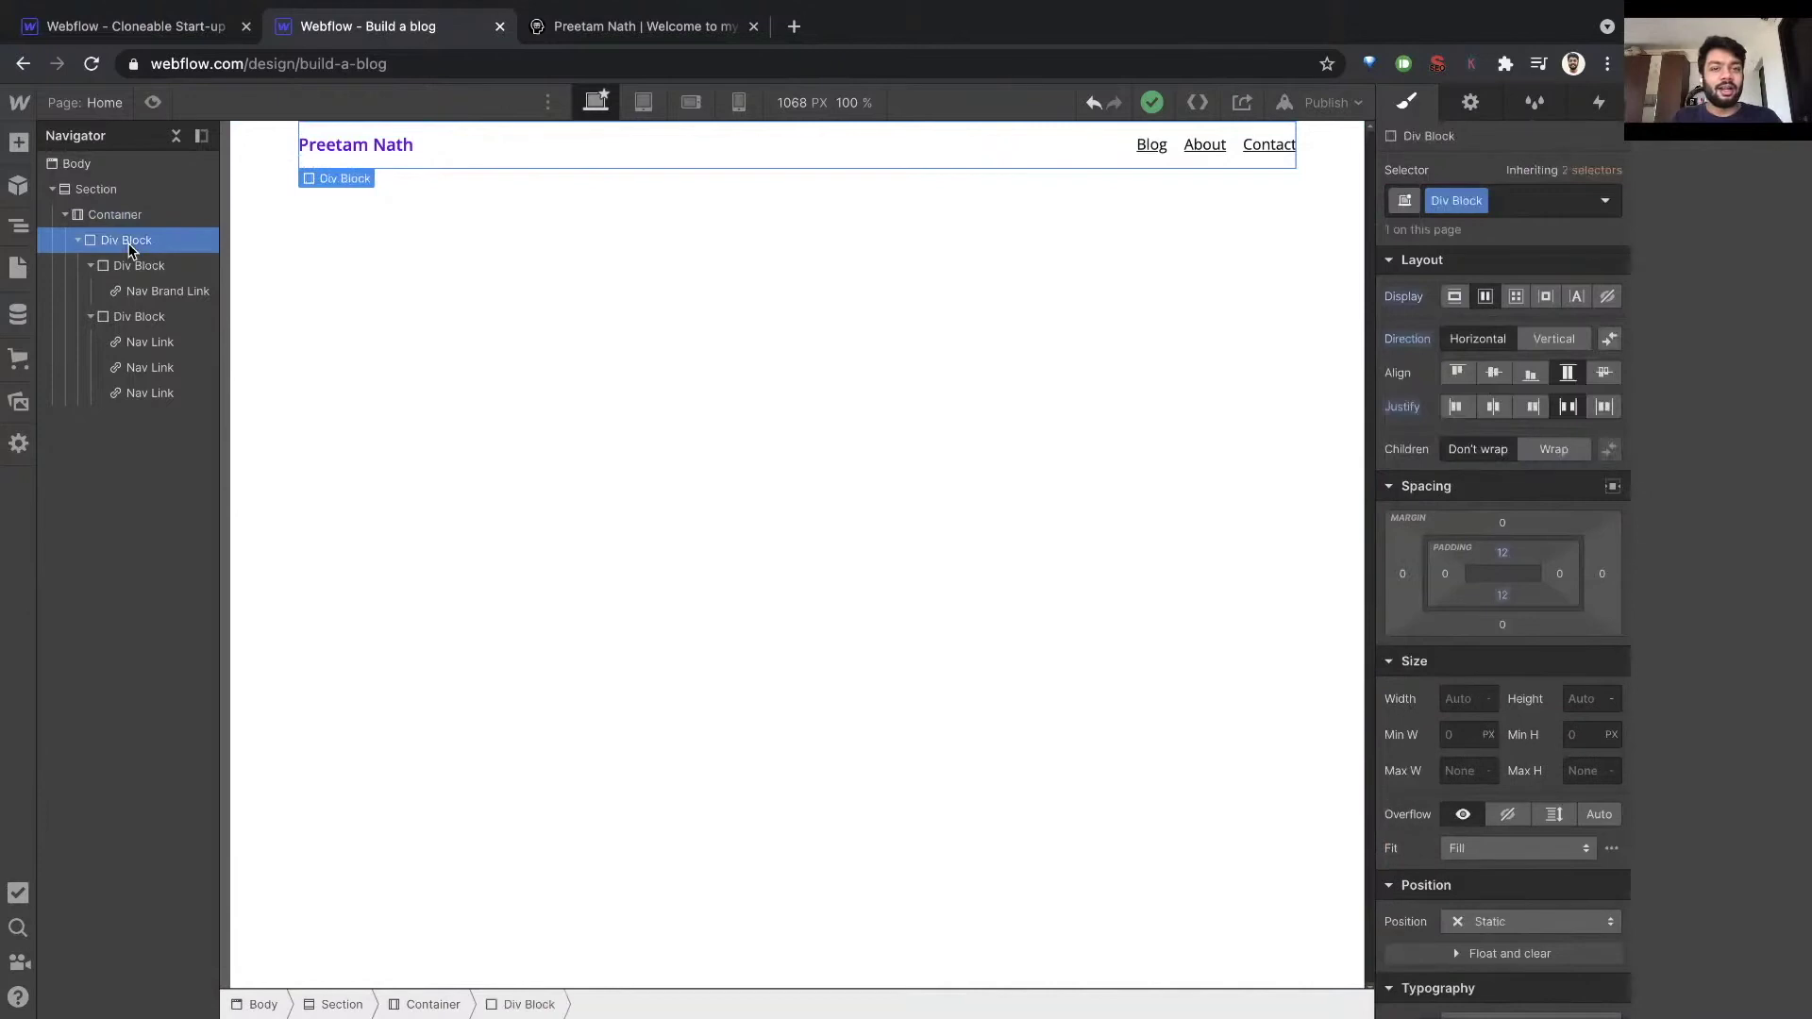
{"action": "left_click", "coordinate": [128, 255]}
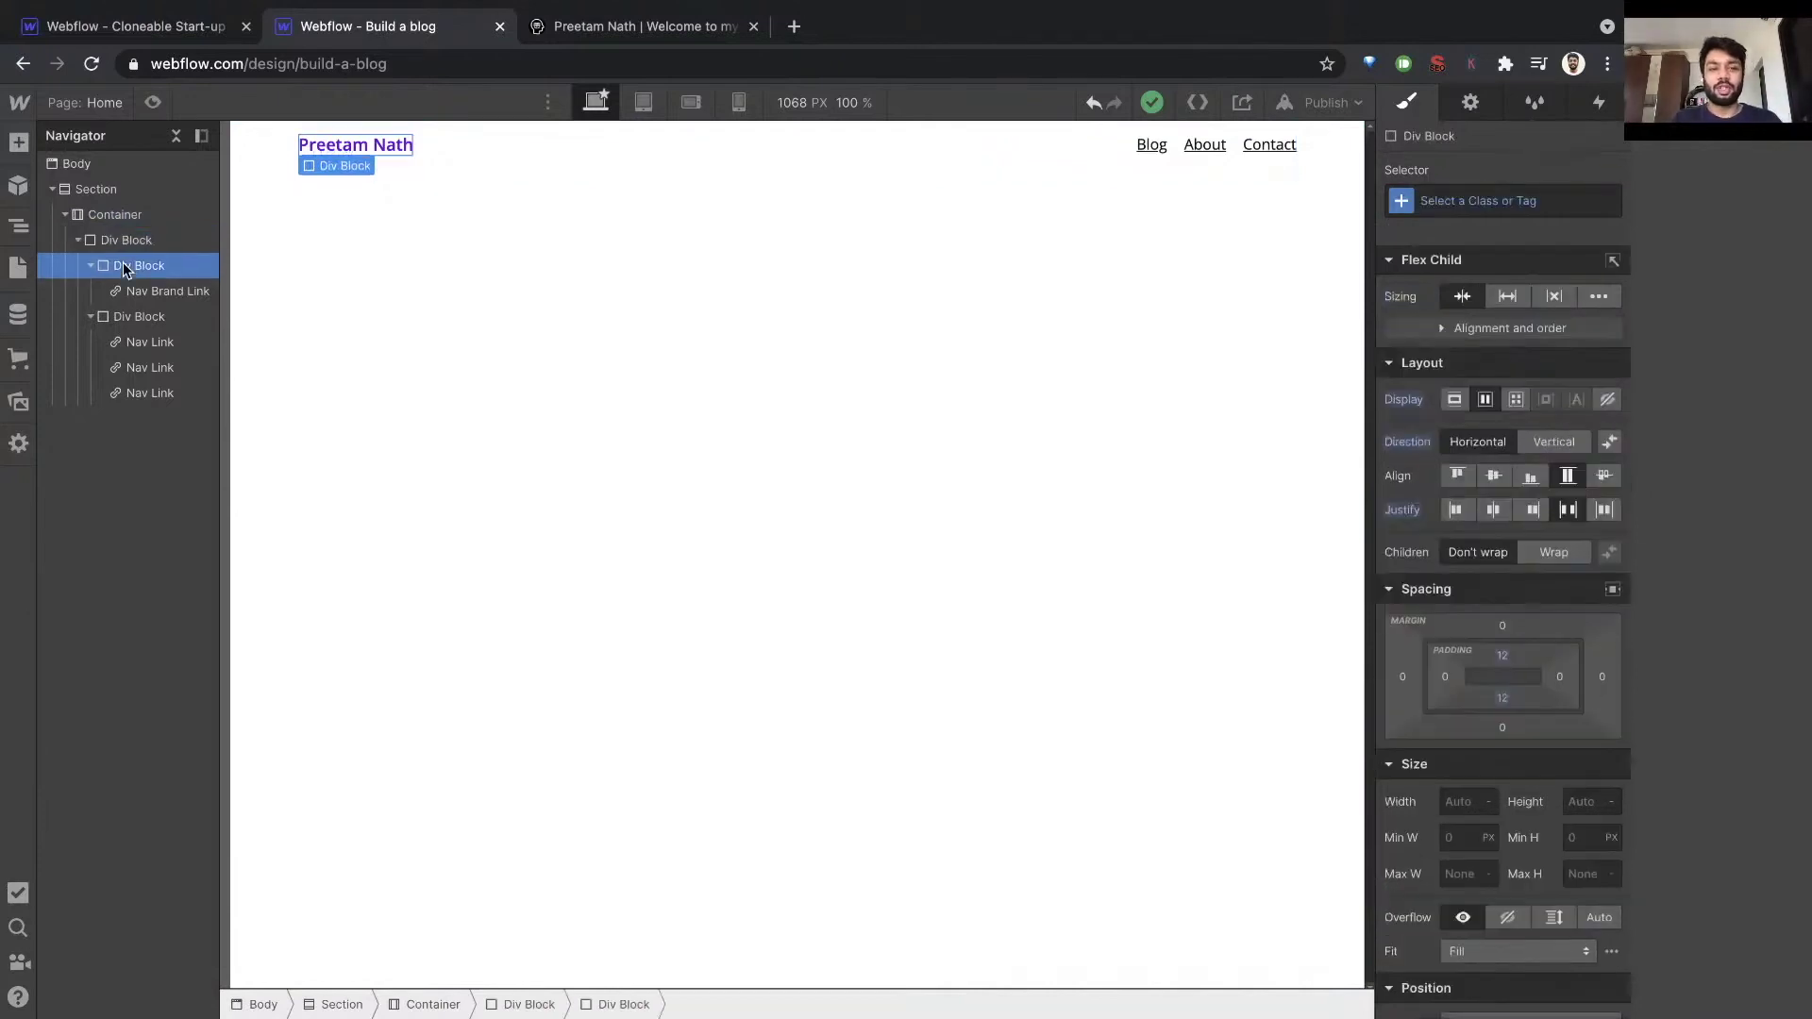
{"action": "left_click", "coordinate": [128, 240]}
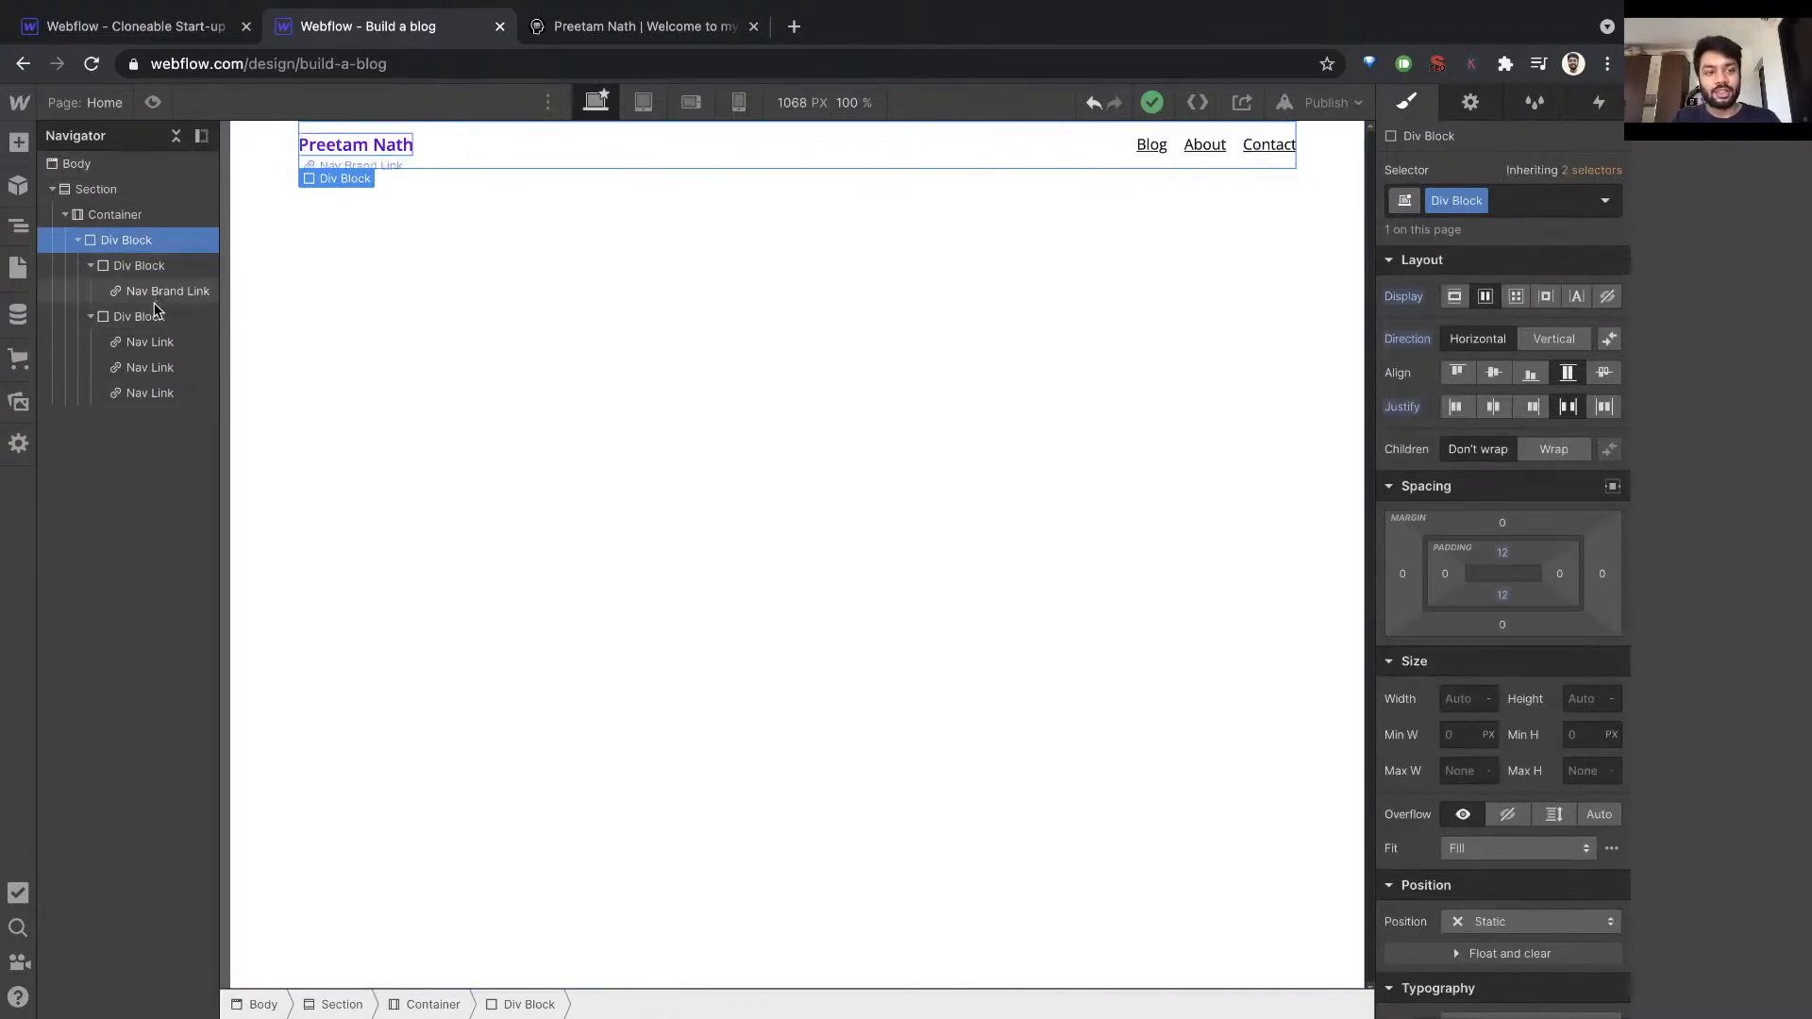
{"action": "left_click", "coordinate": [90, 316]}
{"action": "left_click", "coordinate": [91, 265]}
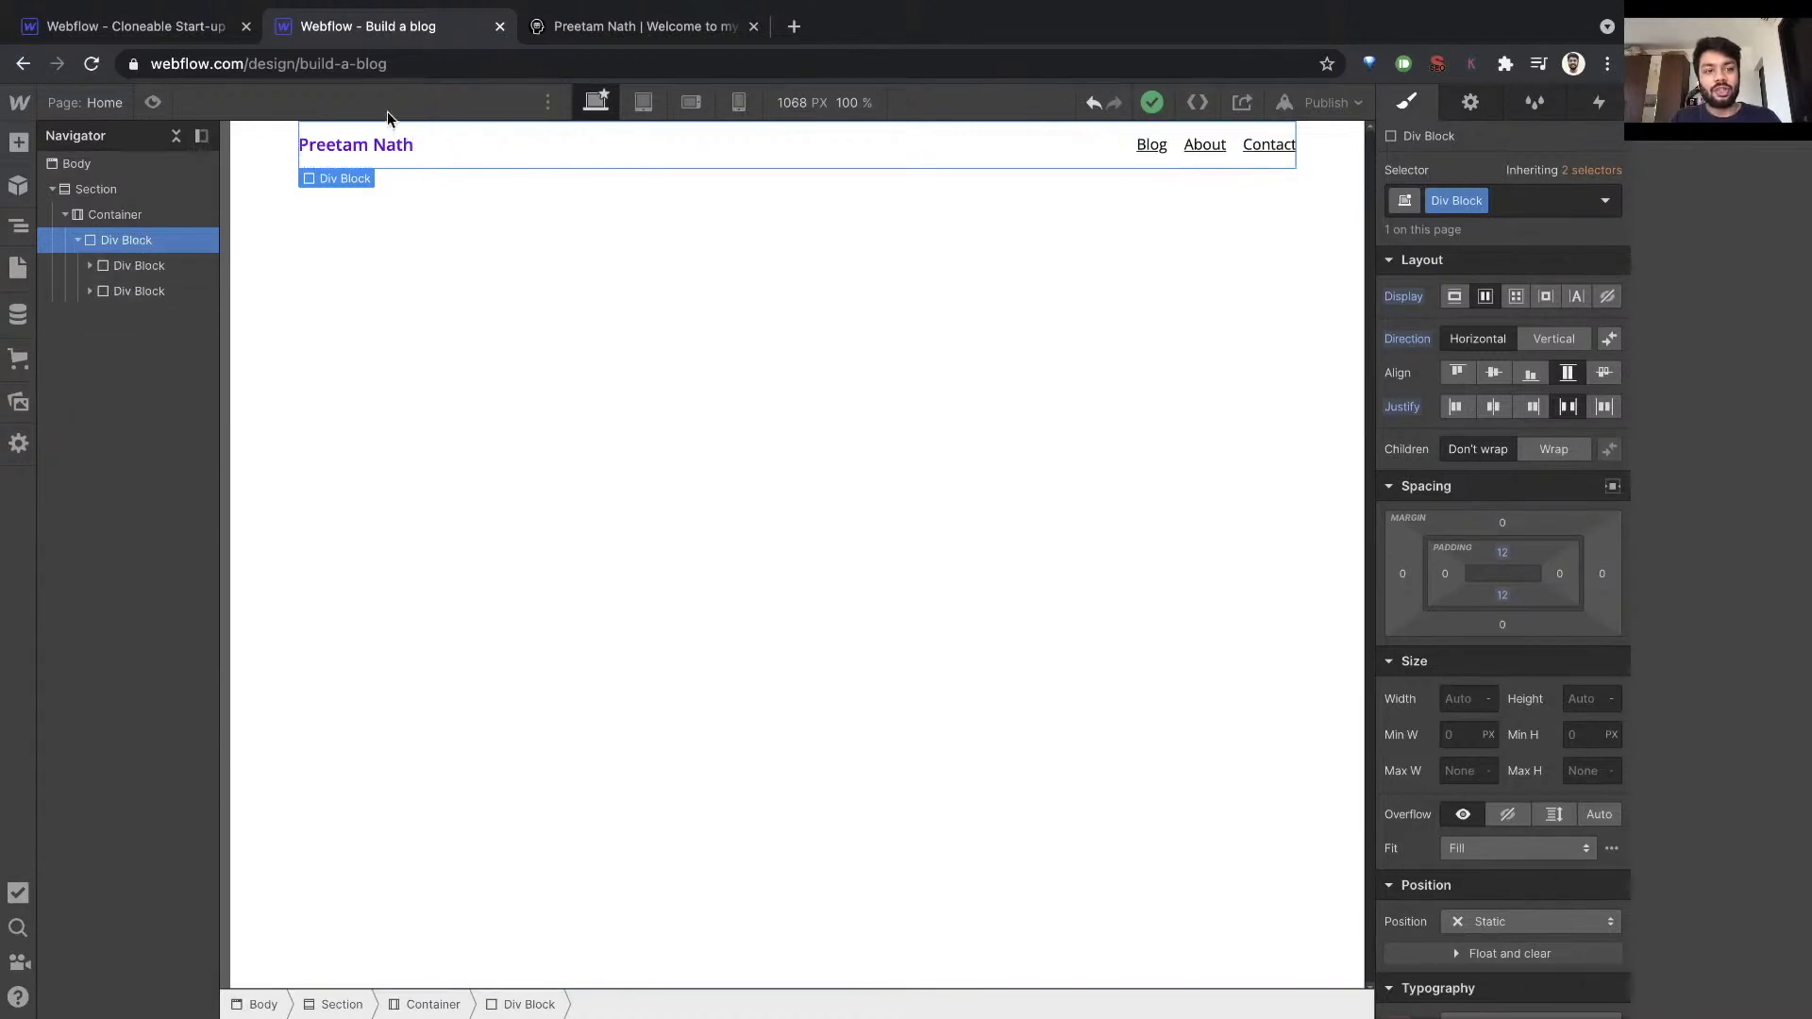
Compare the navbar at mobile portrait and desktop, and review the outer Div Block's layout, spacing and typography settings.
{"action": "left_click", "coordinate": [748, 107]}
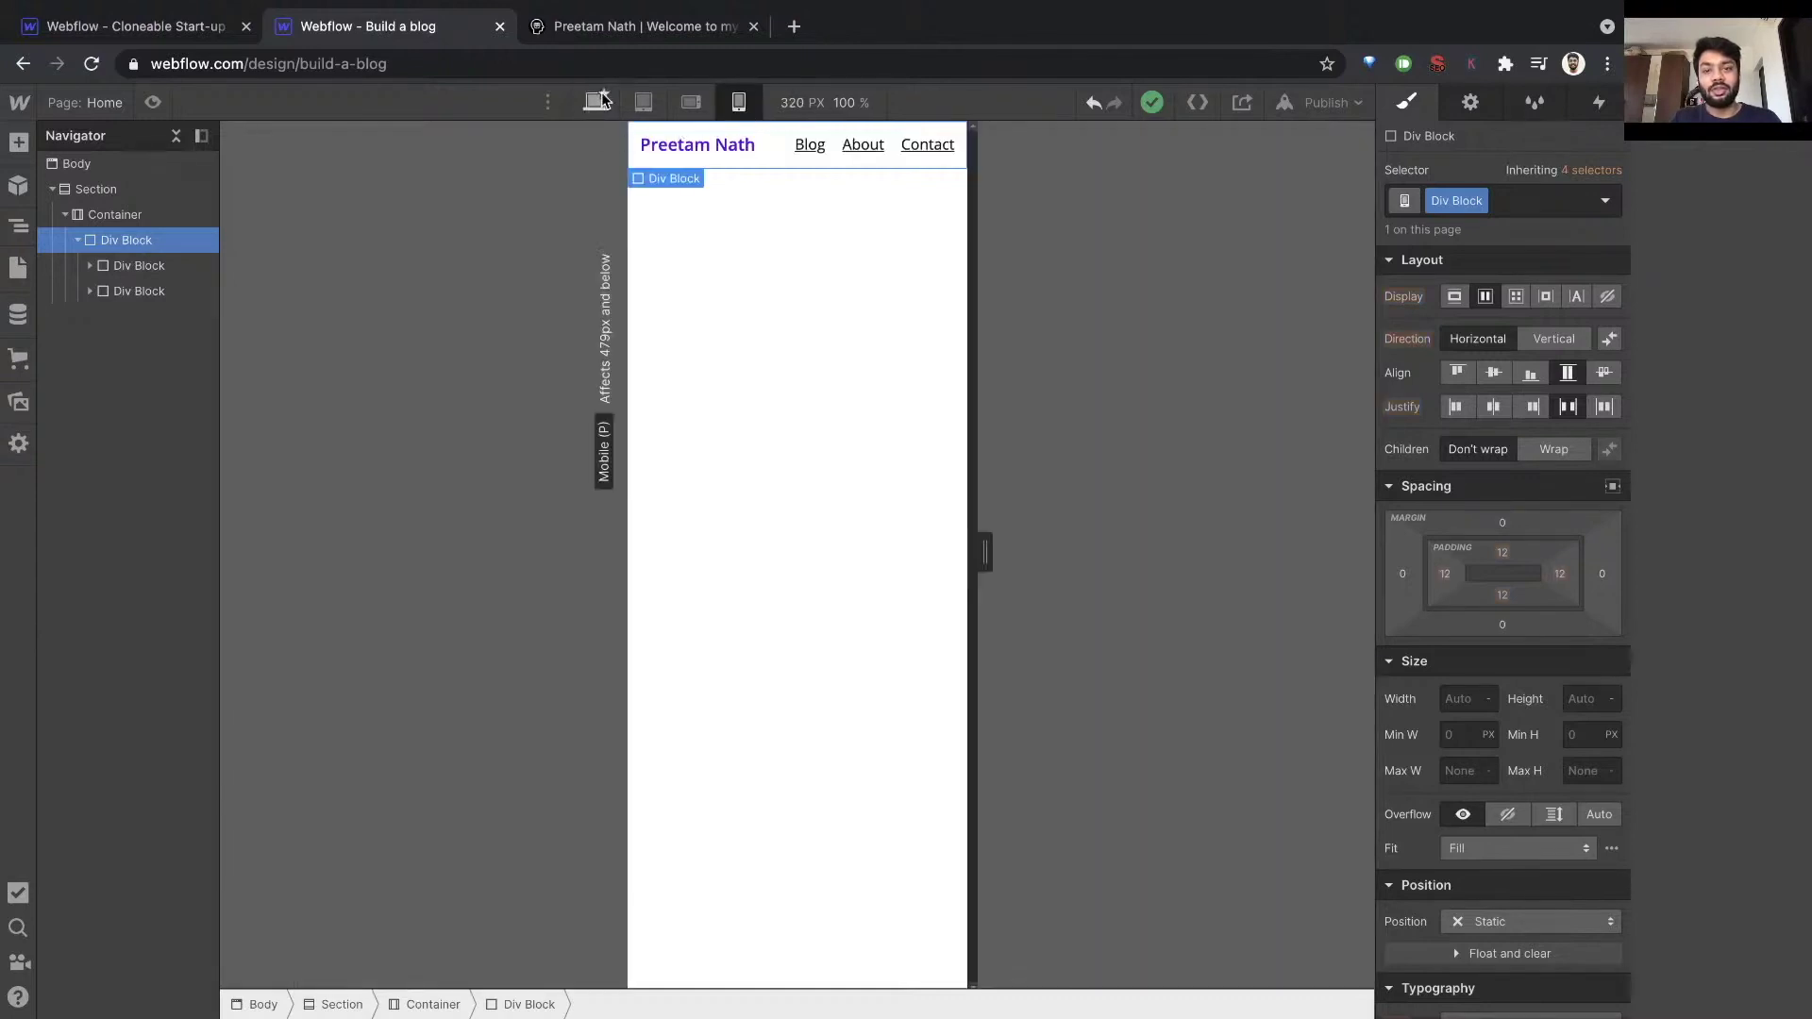
{"action": "left_click", "coordinate": [602, 101]}
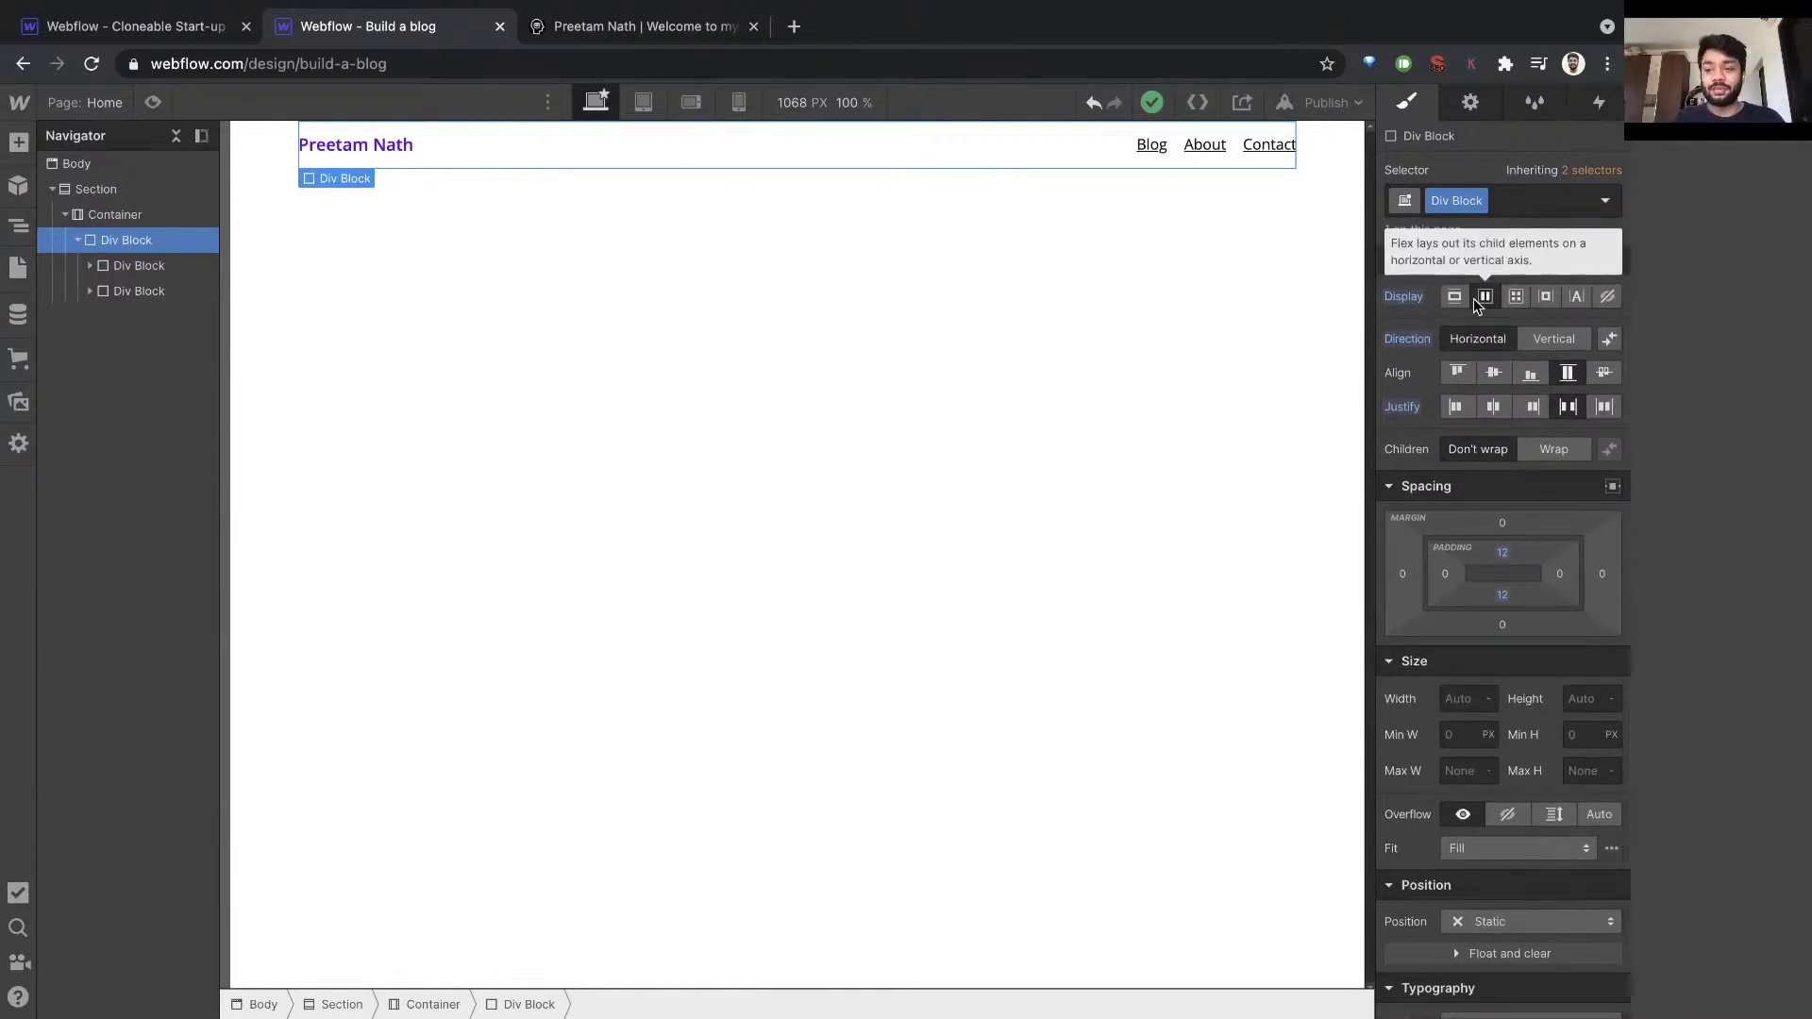
{"action": "scroll", "coordinate": [1453, 425], "scroll_direction": "down", "scroll_amount": 2}
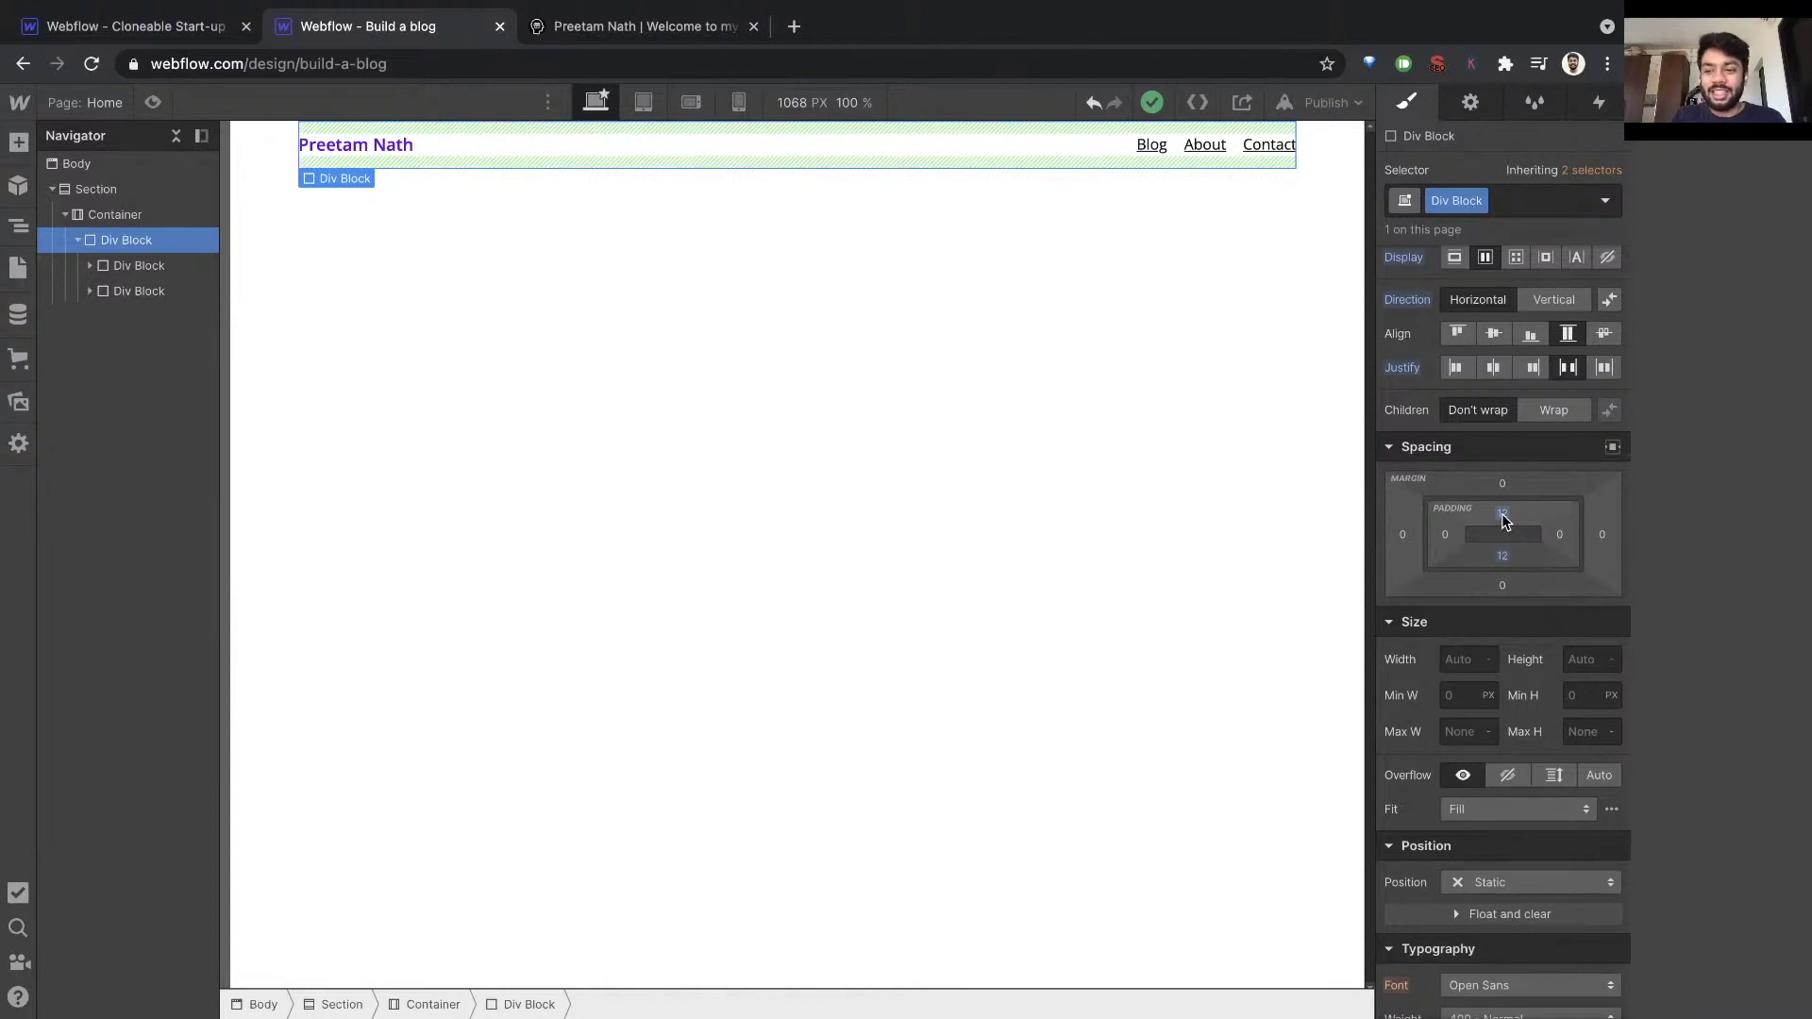
{"action": "scroll", "coordinate": [1504, 522], "scroll_direction": "down", "scroll_amount": 2}
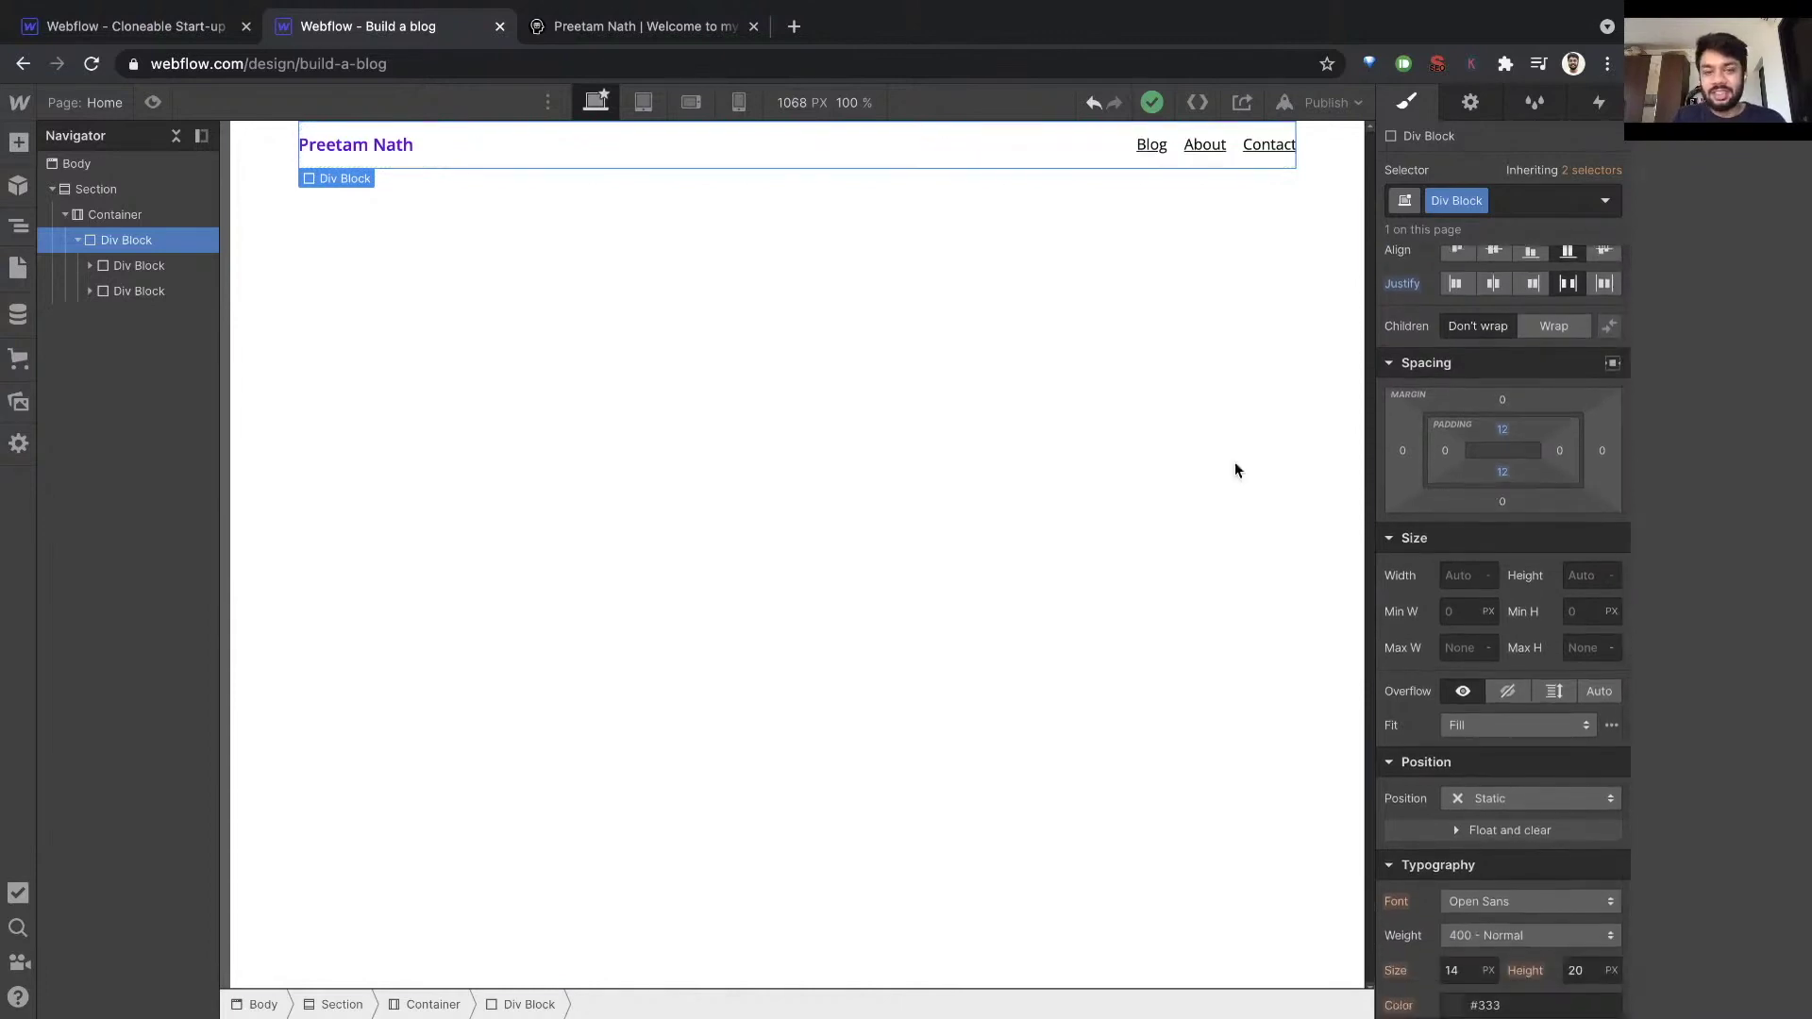
{"action": "scroll", "coordinate": [1525, 529], "scroll_direction": "down", "scroll_amount": 5}
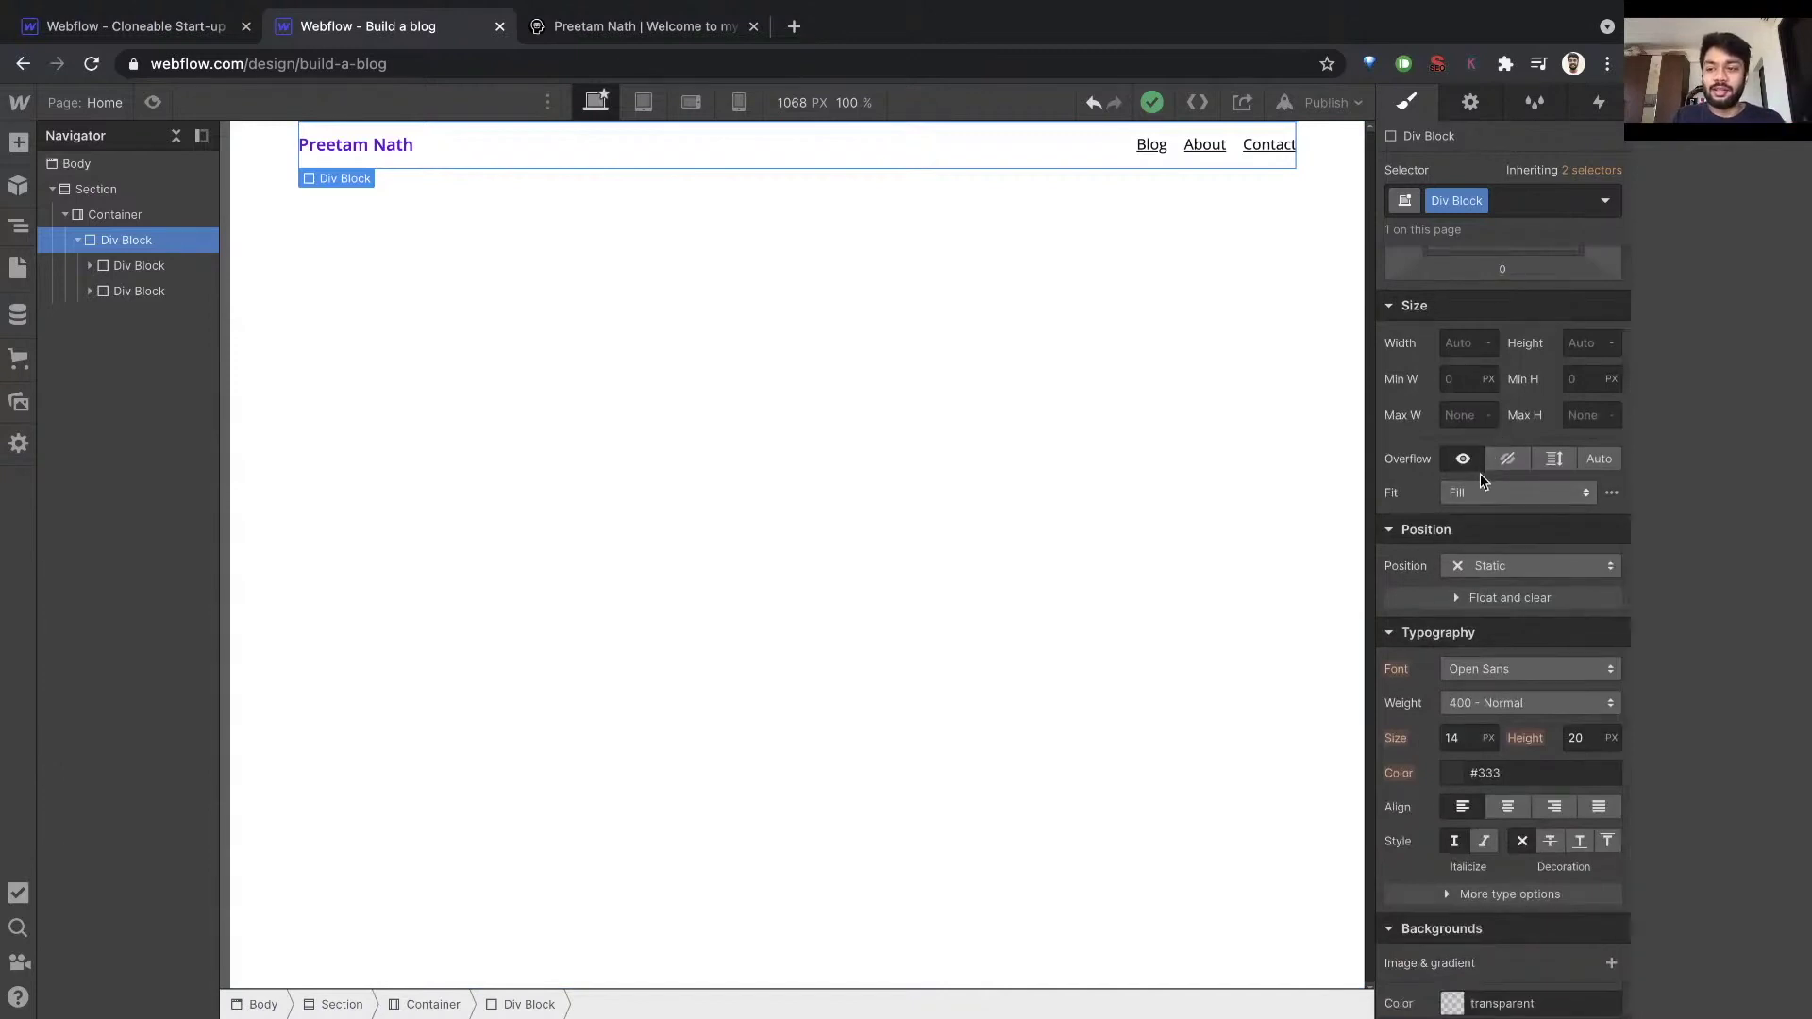
{"action": "scroll", "coordinate": [1479, 473], "scroll_direction": "down", "scroll_amount": 3}
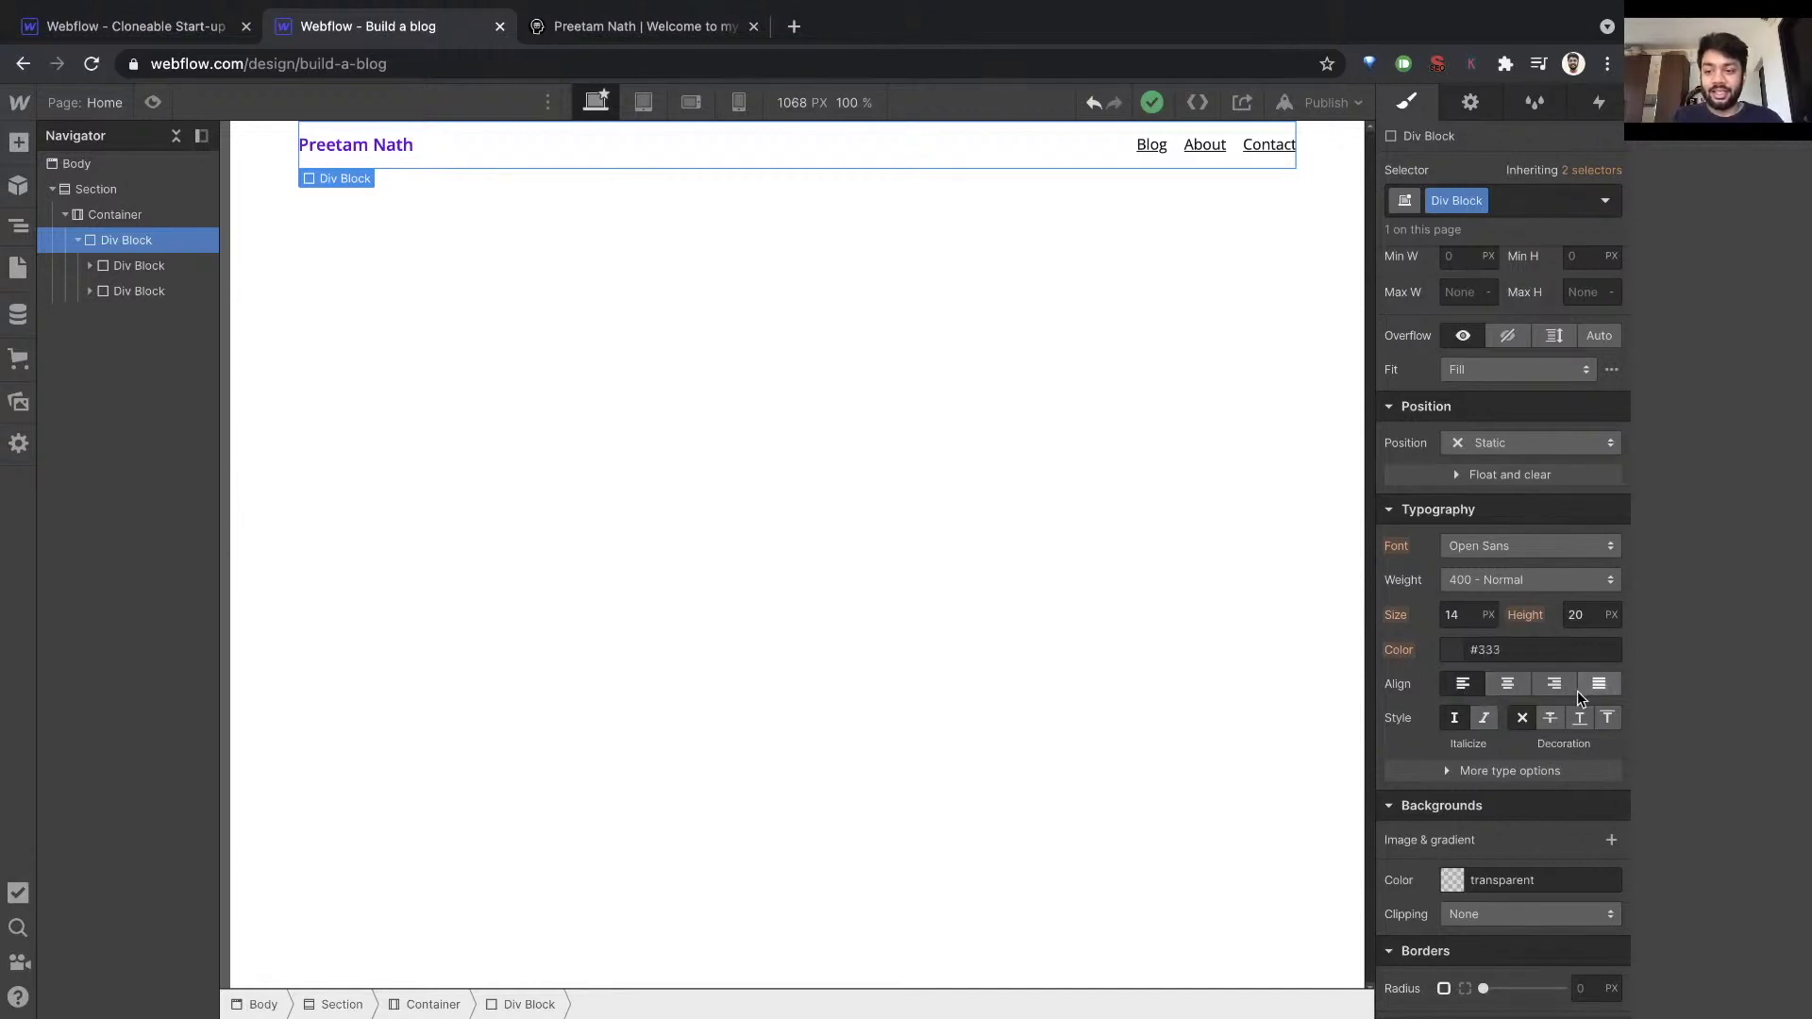
Try italic and strikethrough on the outer Div Block's text, and restore the plain style.
{"action": "left_click", "coordinate": [1485, 719]}
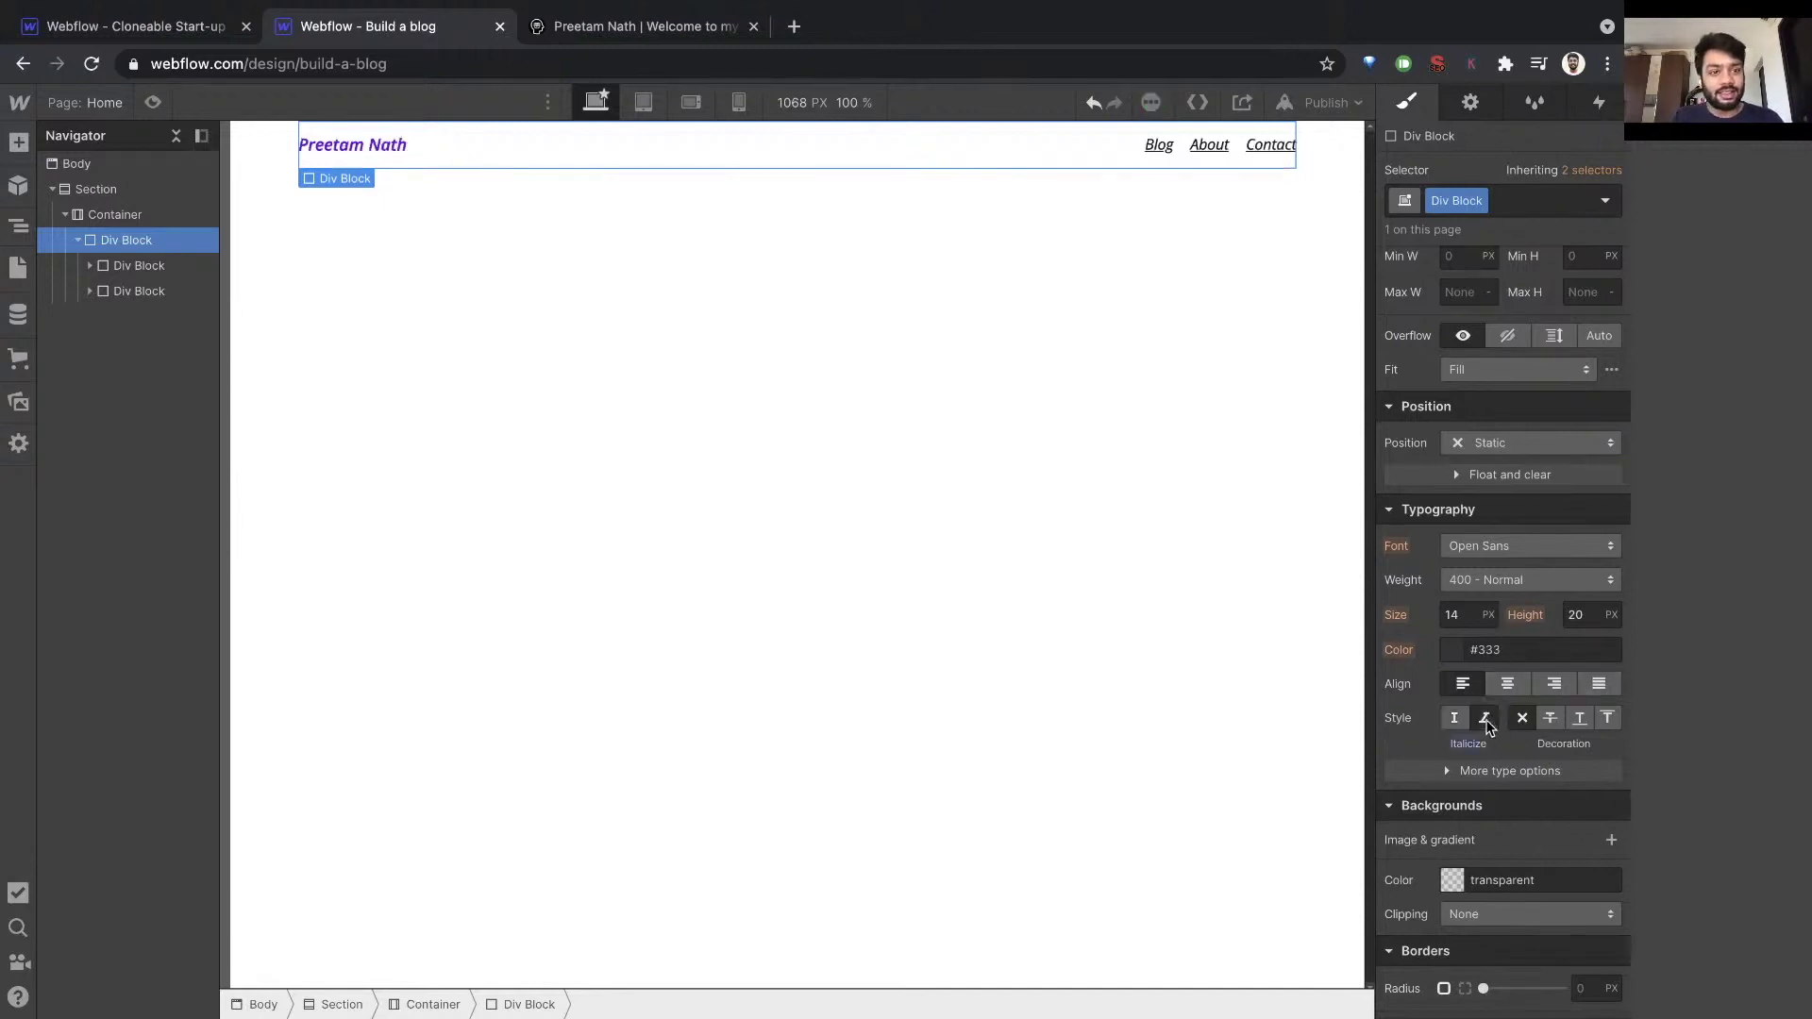
{"action": "left_click", "coordinate": [1485, 719]}
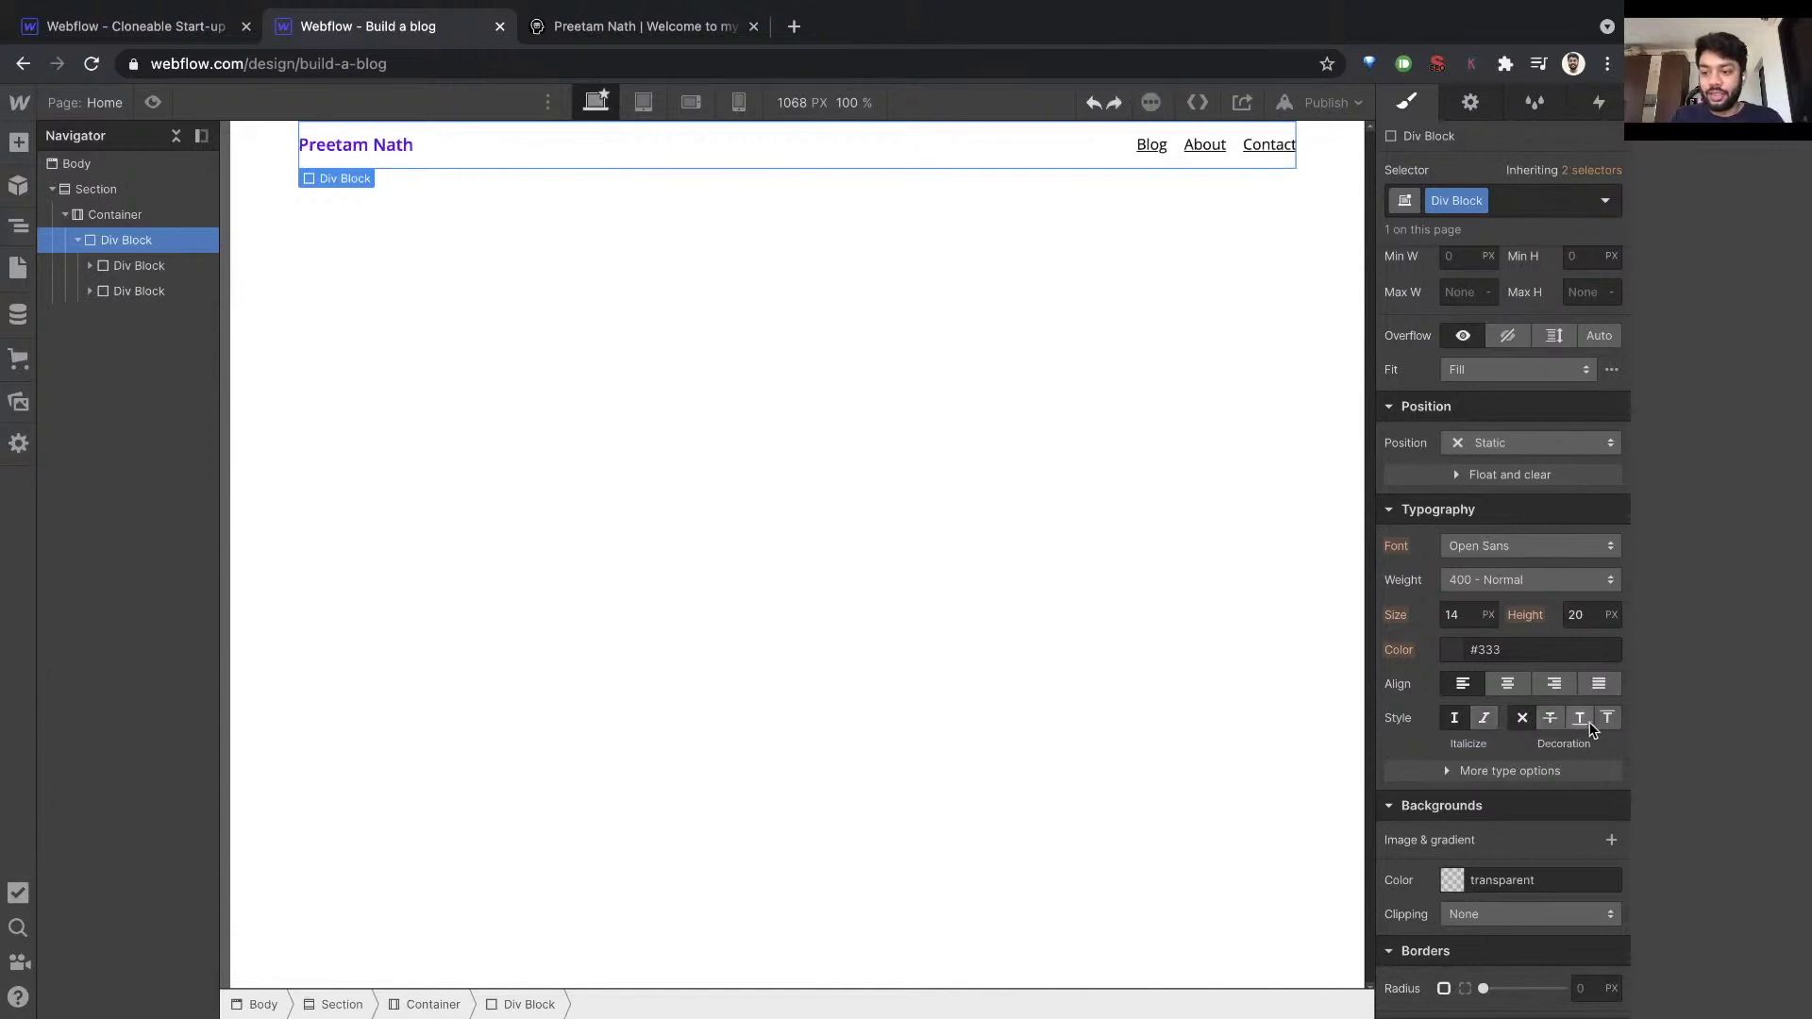
{"action": "left_click", "coordinate": [1549, 717]}
{"action": "left_click", "coordinate": [1522, 717]}
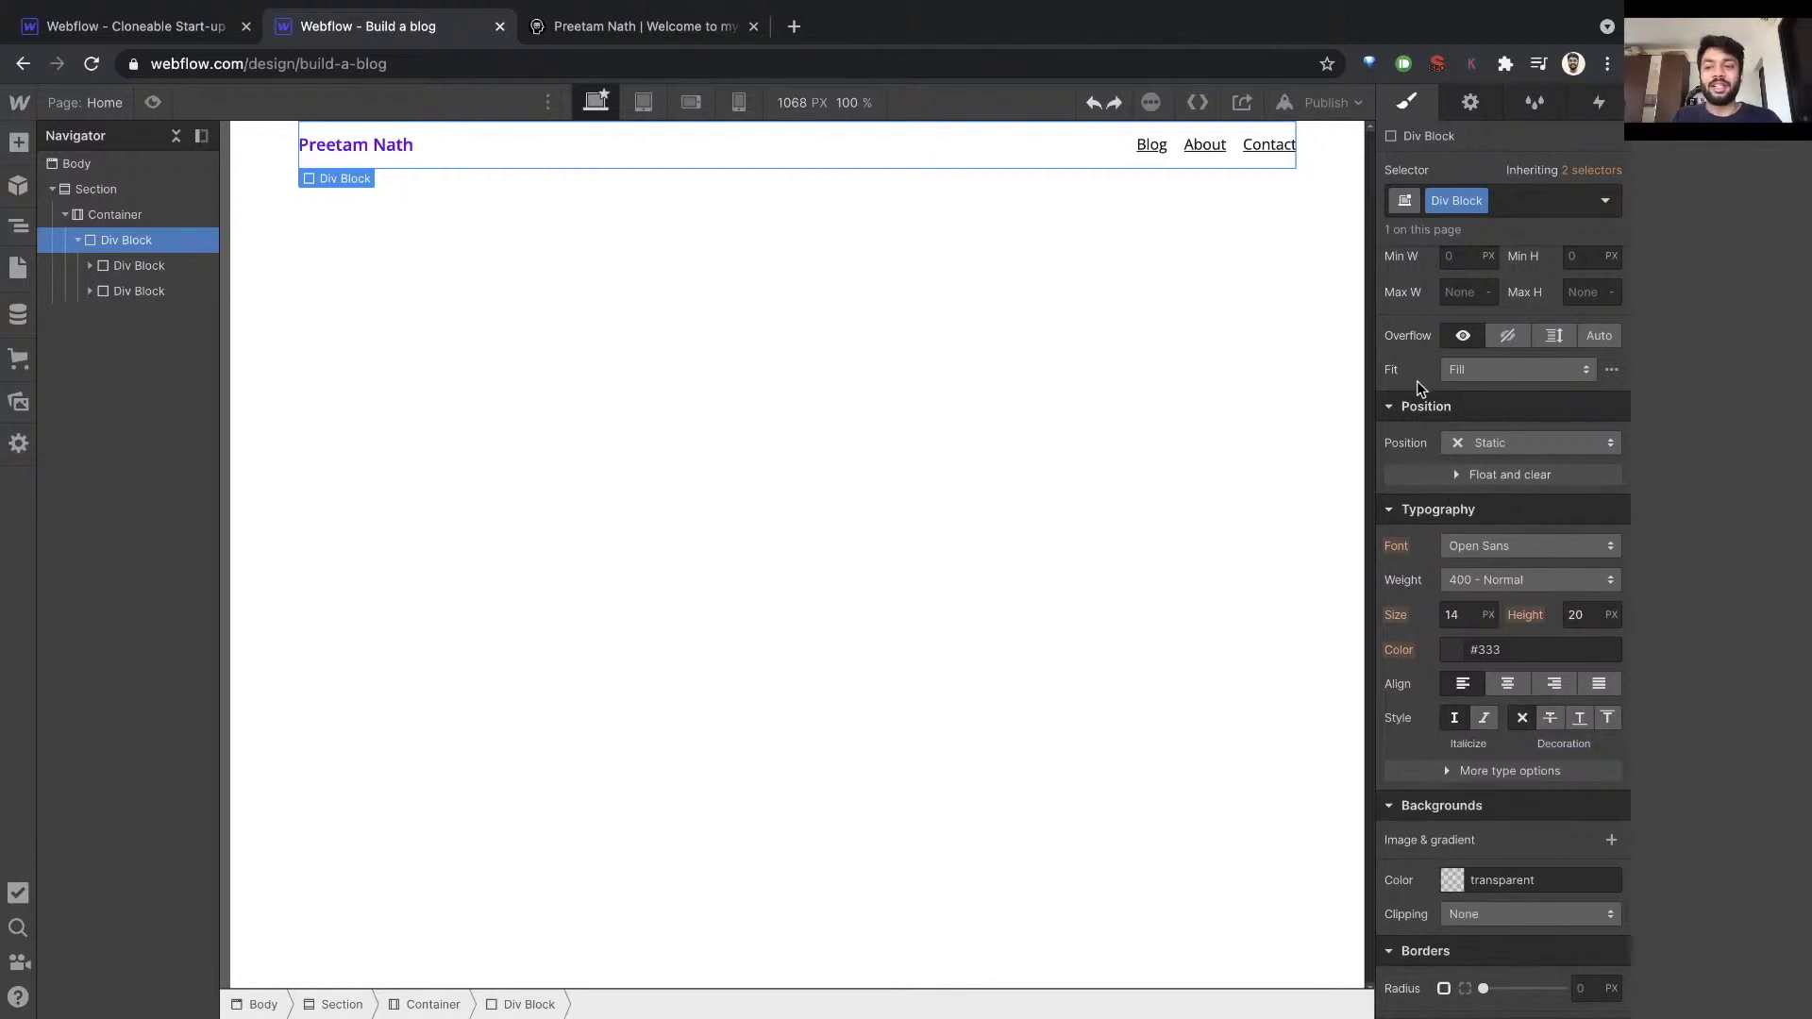
Collapse all of the outer Div Block's style sections, from Layout through Effects.
{"action": "left_click", "coordinate": [1407, 508]}
{"action": "left_click", "coordinate": [1392, 407]}
{"action": "scroll", "coordinate": [1394, 396], "scroll_direction": "up", "scroll_amount": 3}
{"action": "left_click", "coordinate": [1394, 378]}
{"action": "scroll", "coordinate": [1393, 378], "scroll_direction": "up", "scroll_amount": 3}
{"action": "left_click", "coordinate": [1395, 379]}
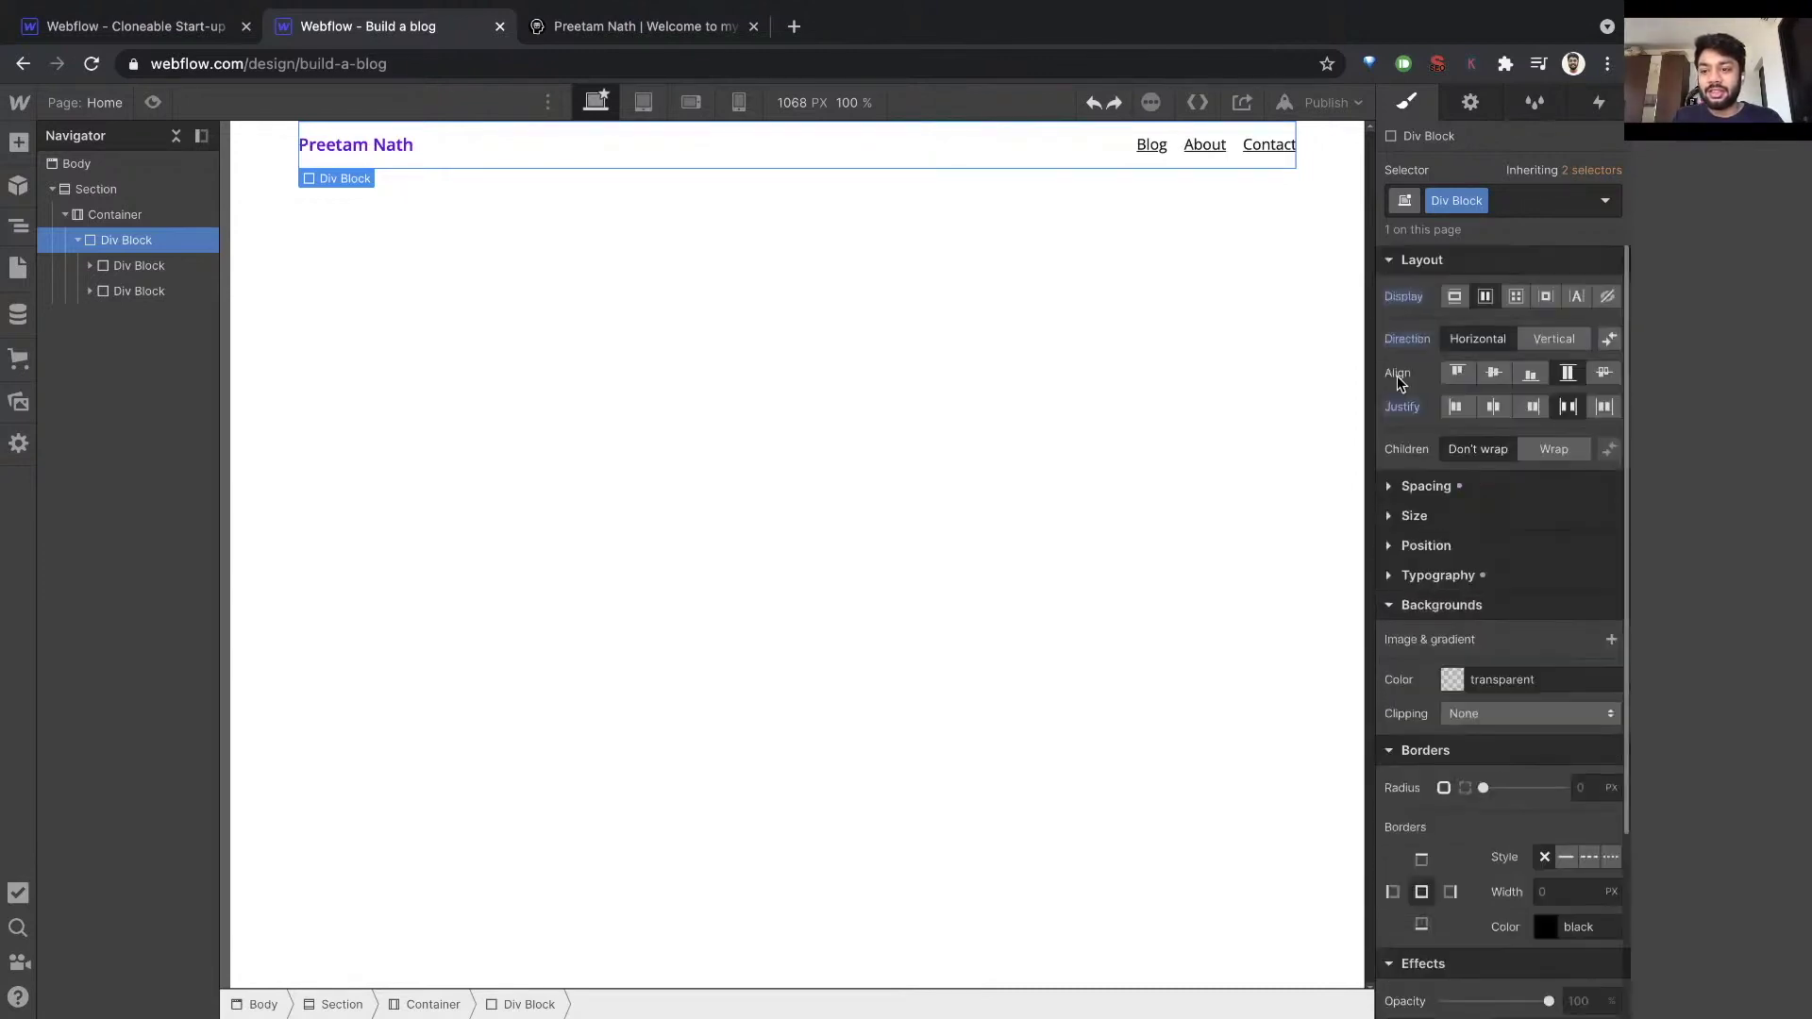
{"action": "left_click", "coordinate": [1390, 262]}
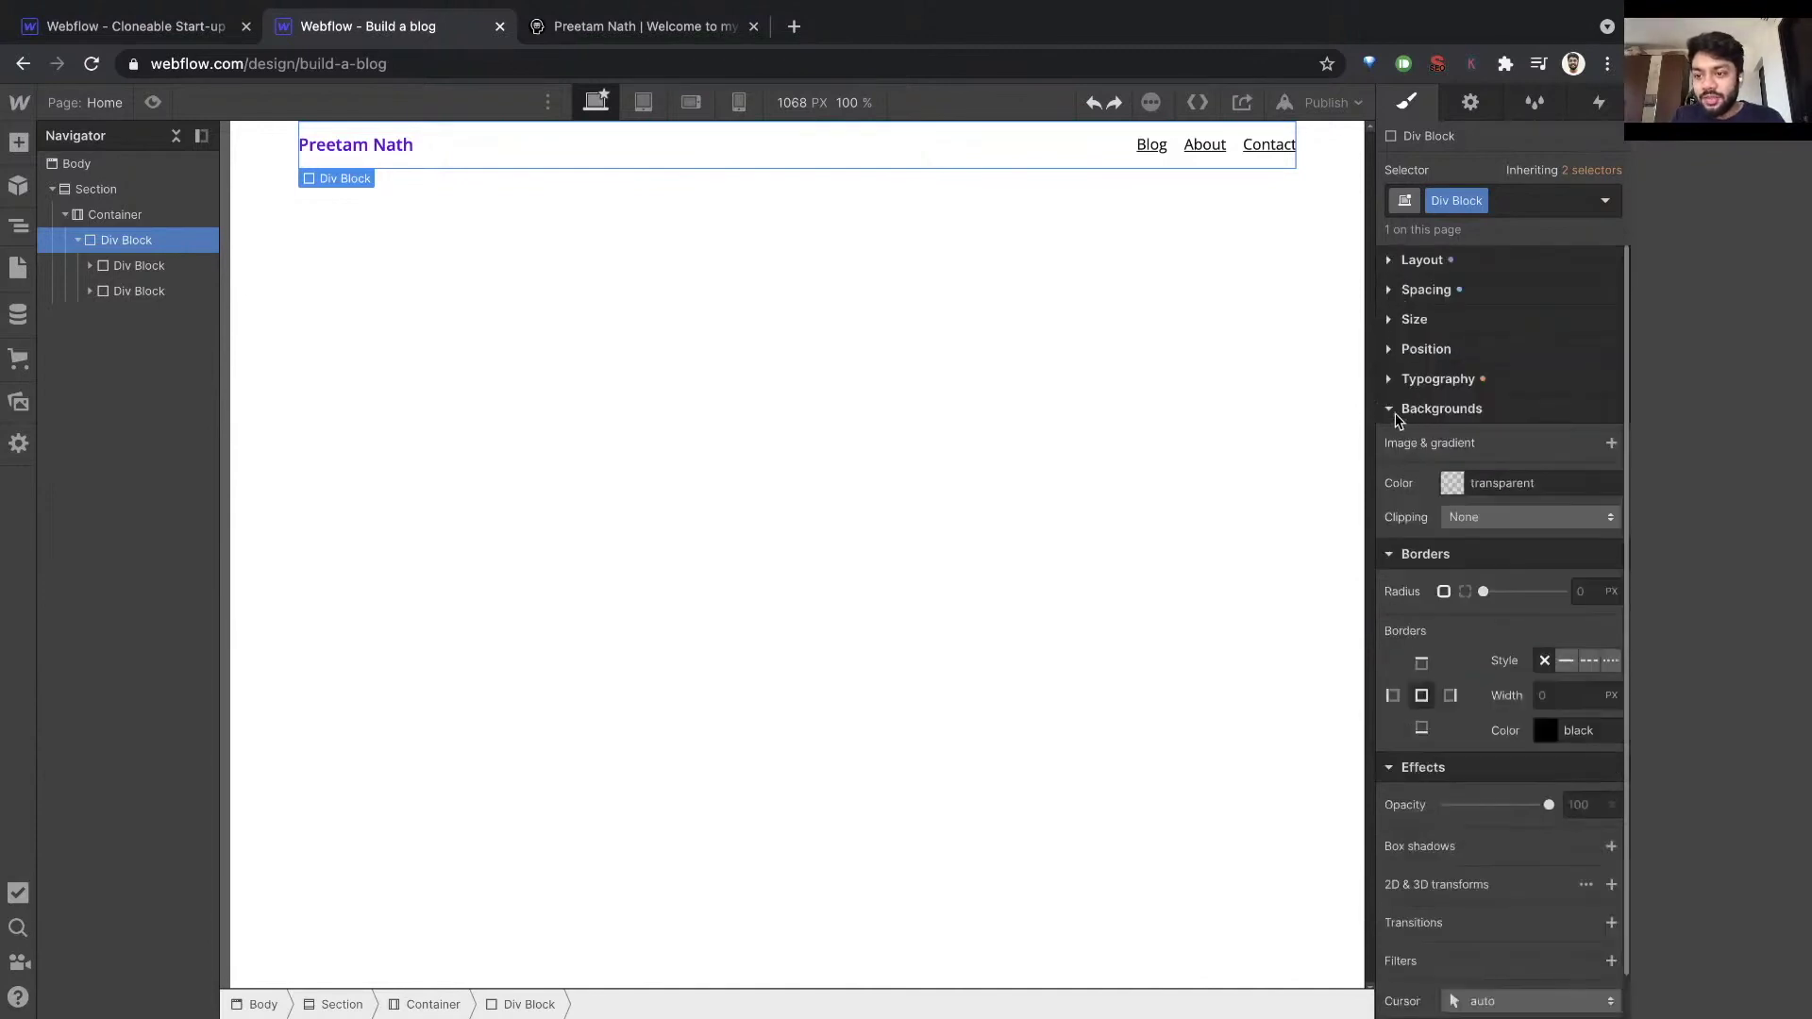
{"action": "left_click", "coordinate": [1392, 409]}
{"action": "left_click", "coordinate": [1391, 438]}
{"action": "left_click", "coordinate": [1390, 468]}
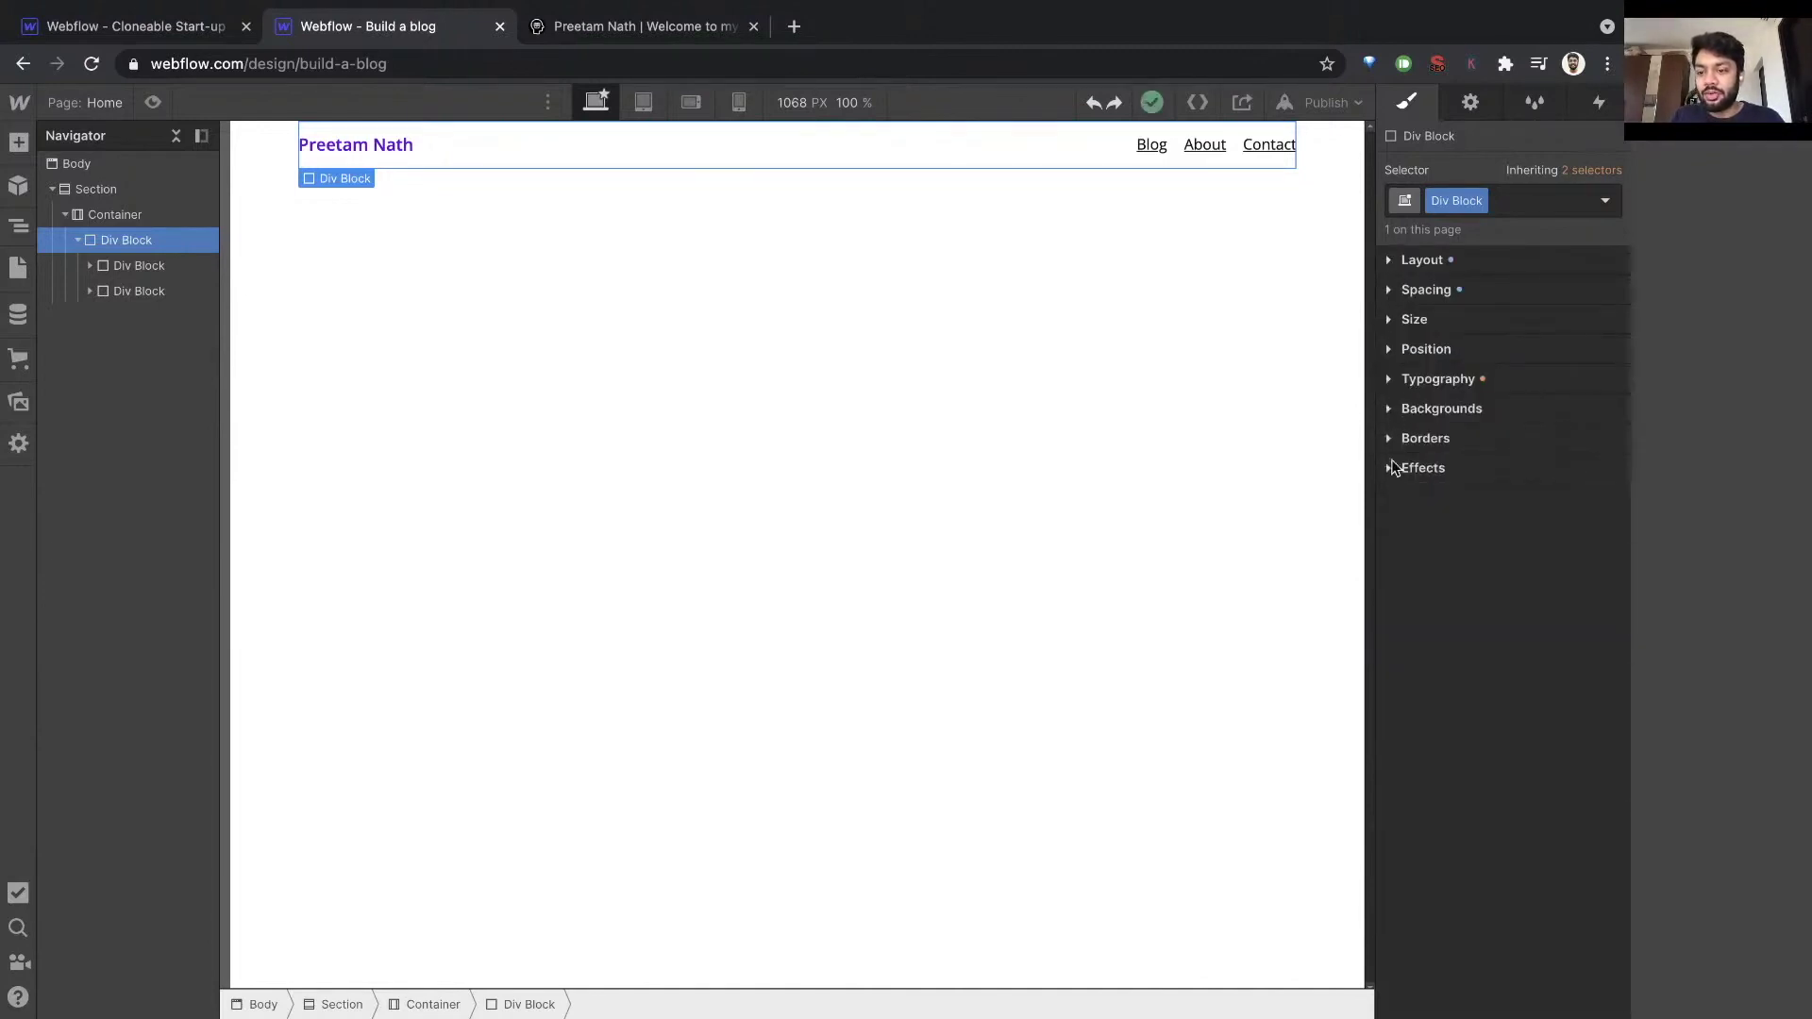
Examine the outer Div Block's Layout and Spacing settings one after the other, collapsing each again.
{"action": "left_click", "coordinate": [1389, 260]}
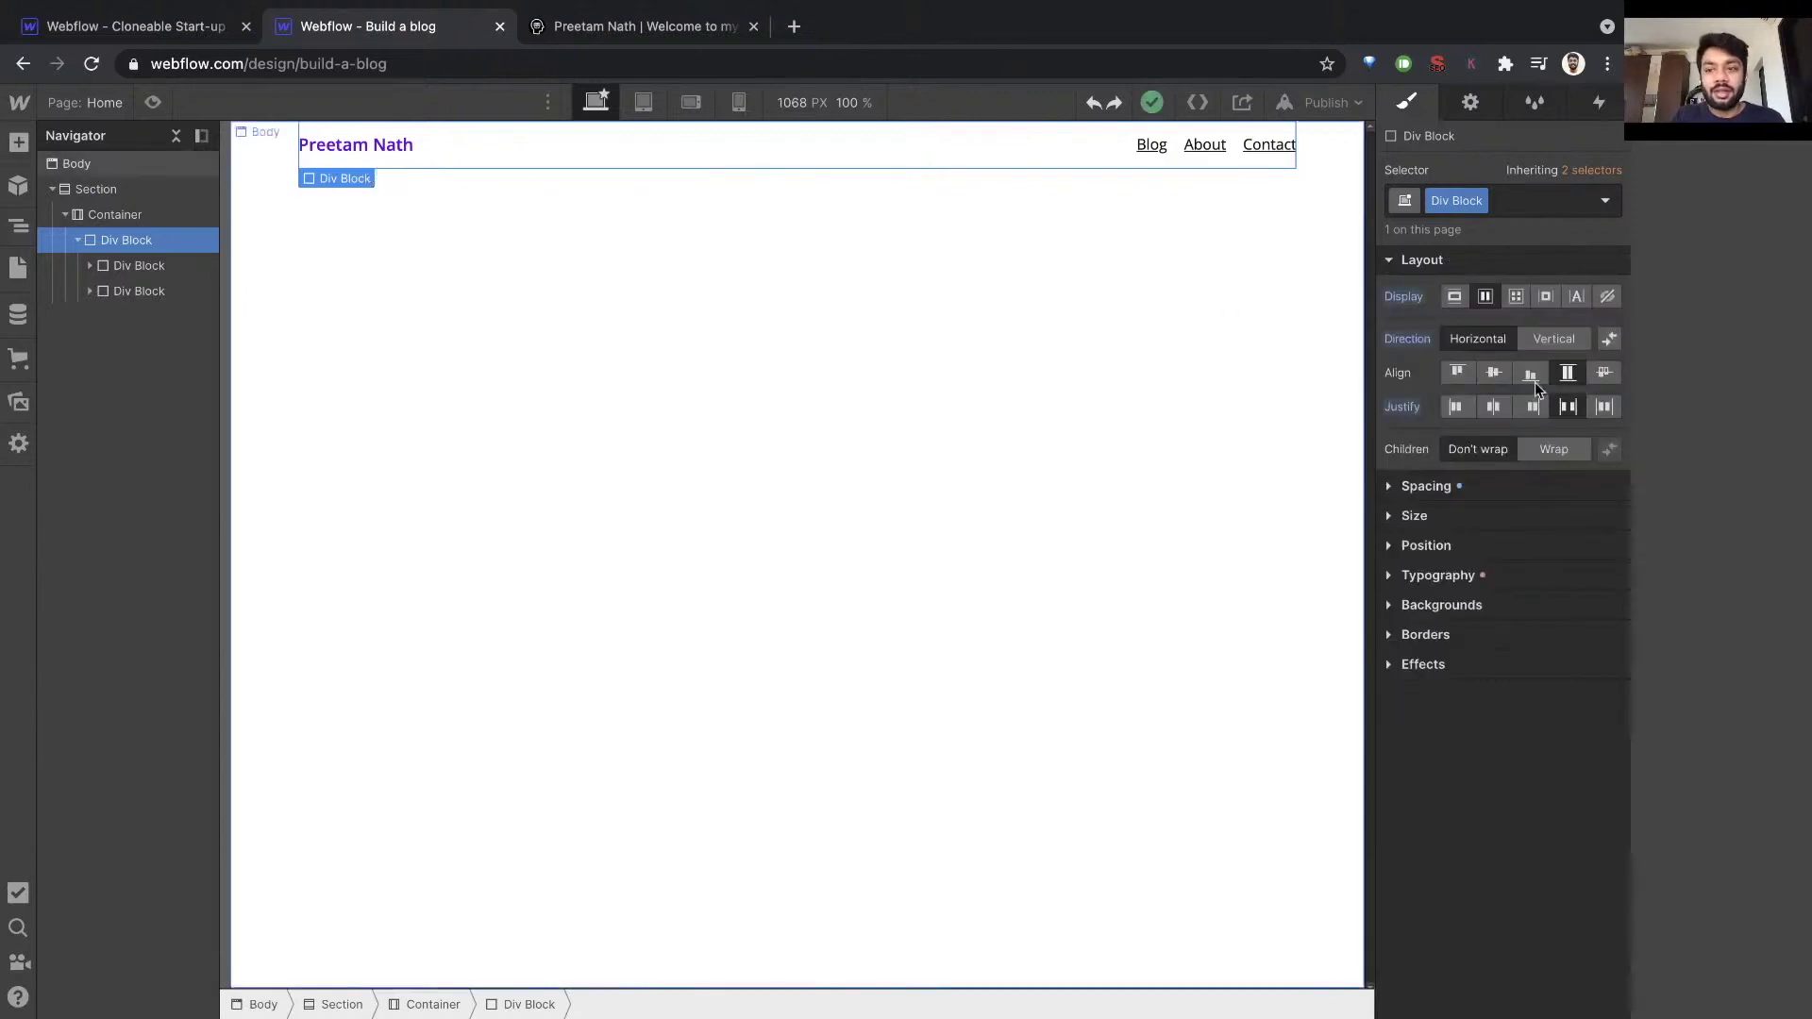
{"action": "left_click", "coordinate": [1389, 260]}
{"action": "left_click", "coordinate": [1424, 293]}
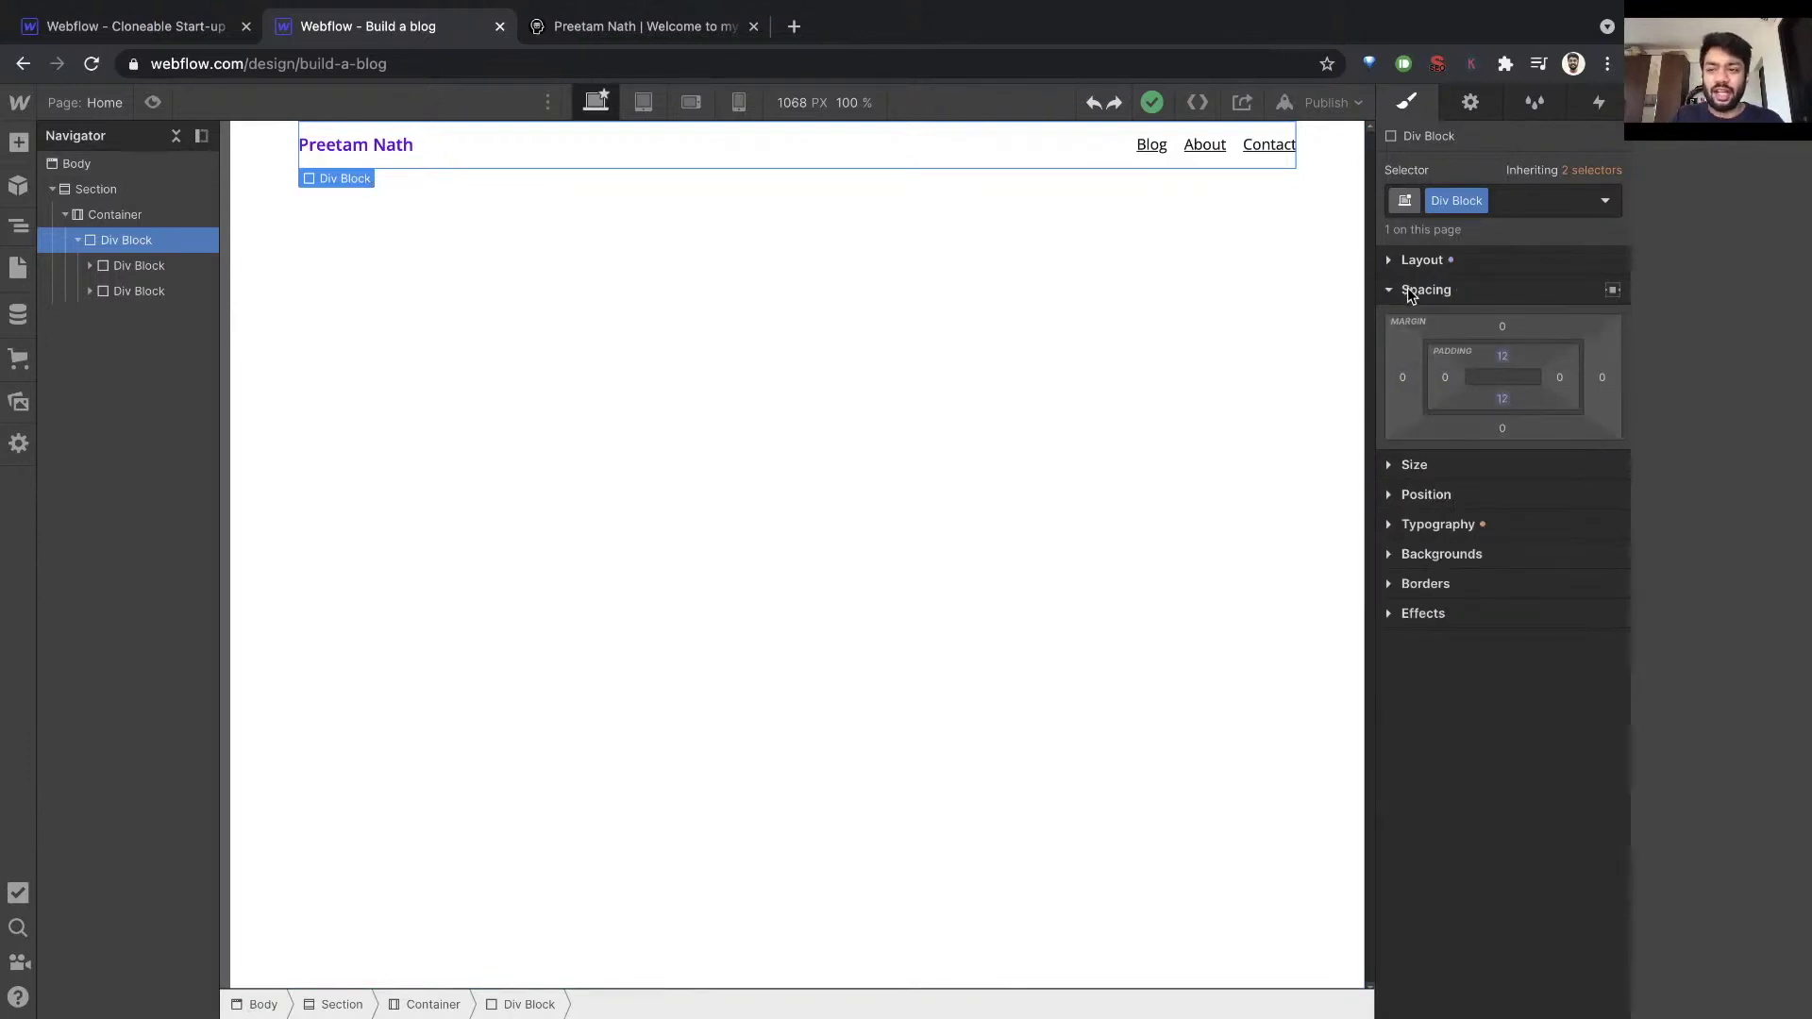
{"action": "left_click", "coordinate": [1410, 291]}
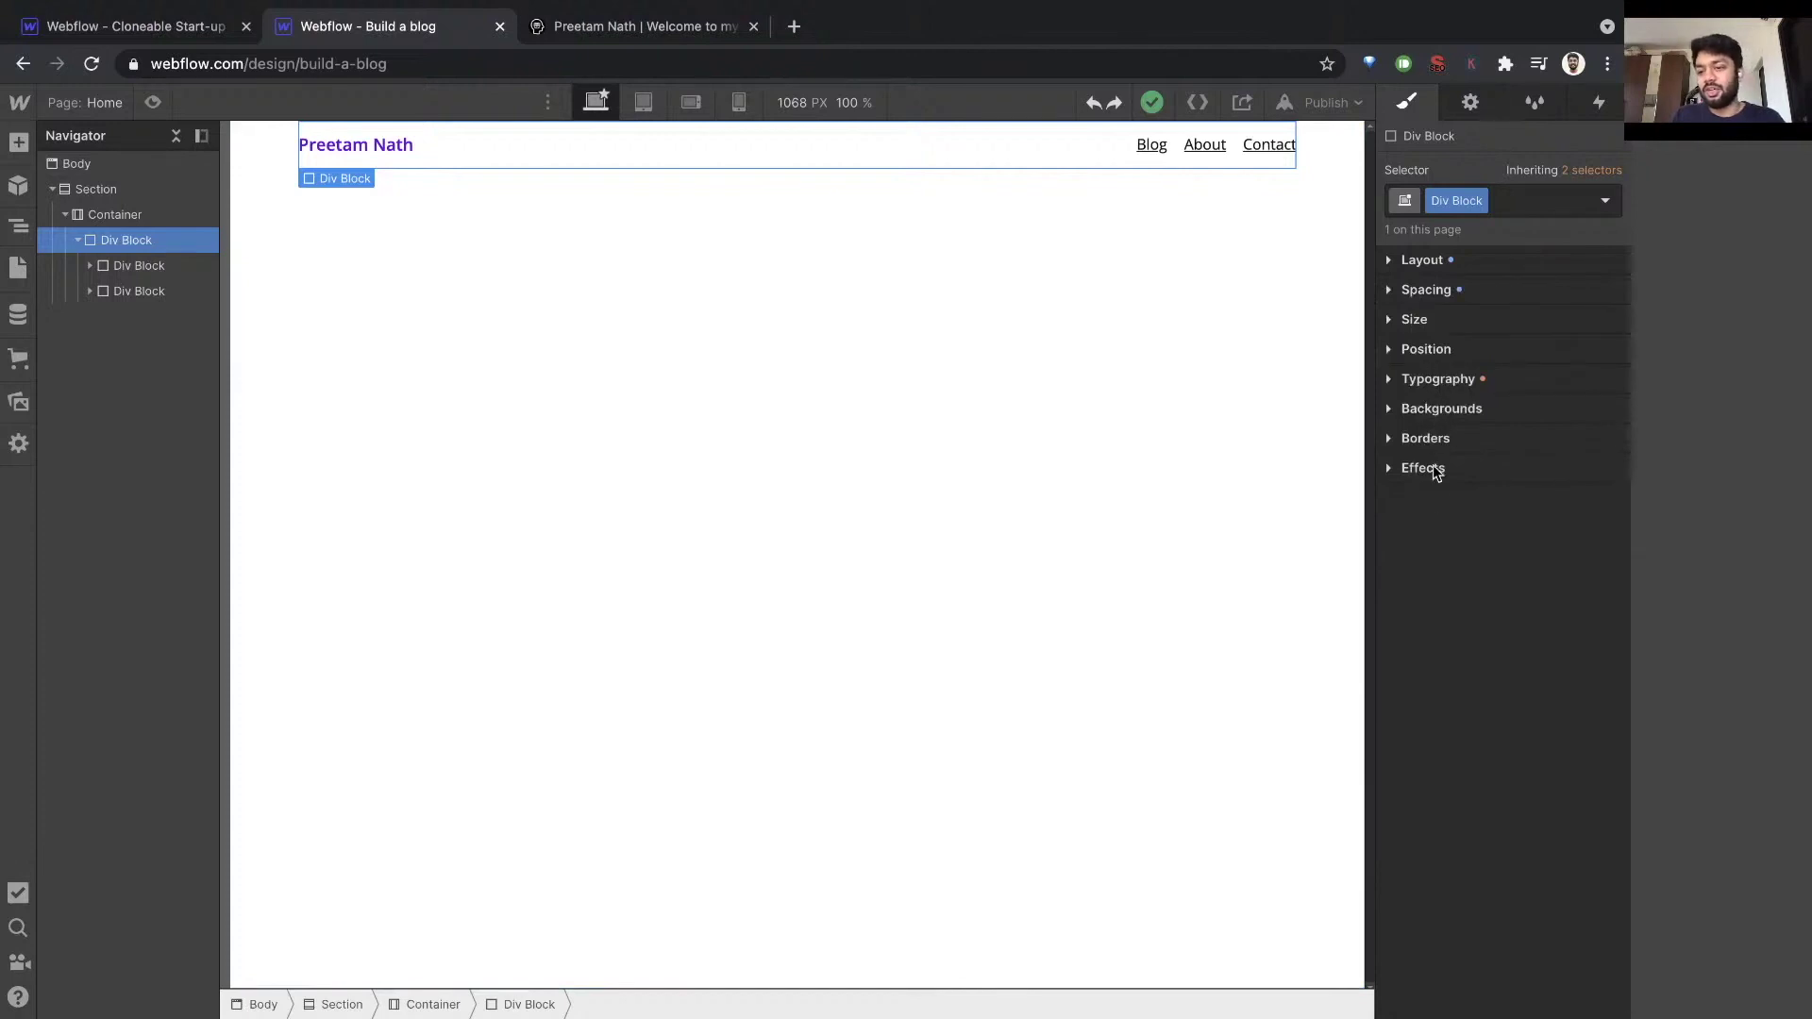
Expand the outer Div Block's Typography, Spacing, Layout and Size settings for review.
{"action": "left_click", "coordinate": [1393, 378]}
{"action": "left_click", "coordinate": [1388, 290]}
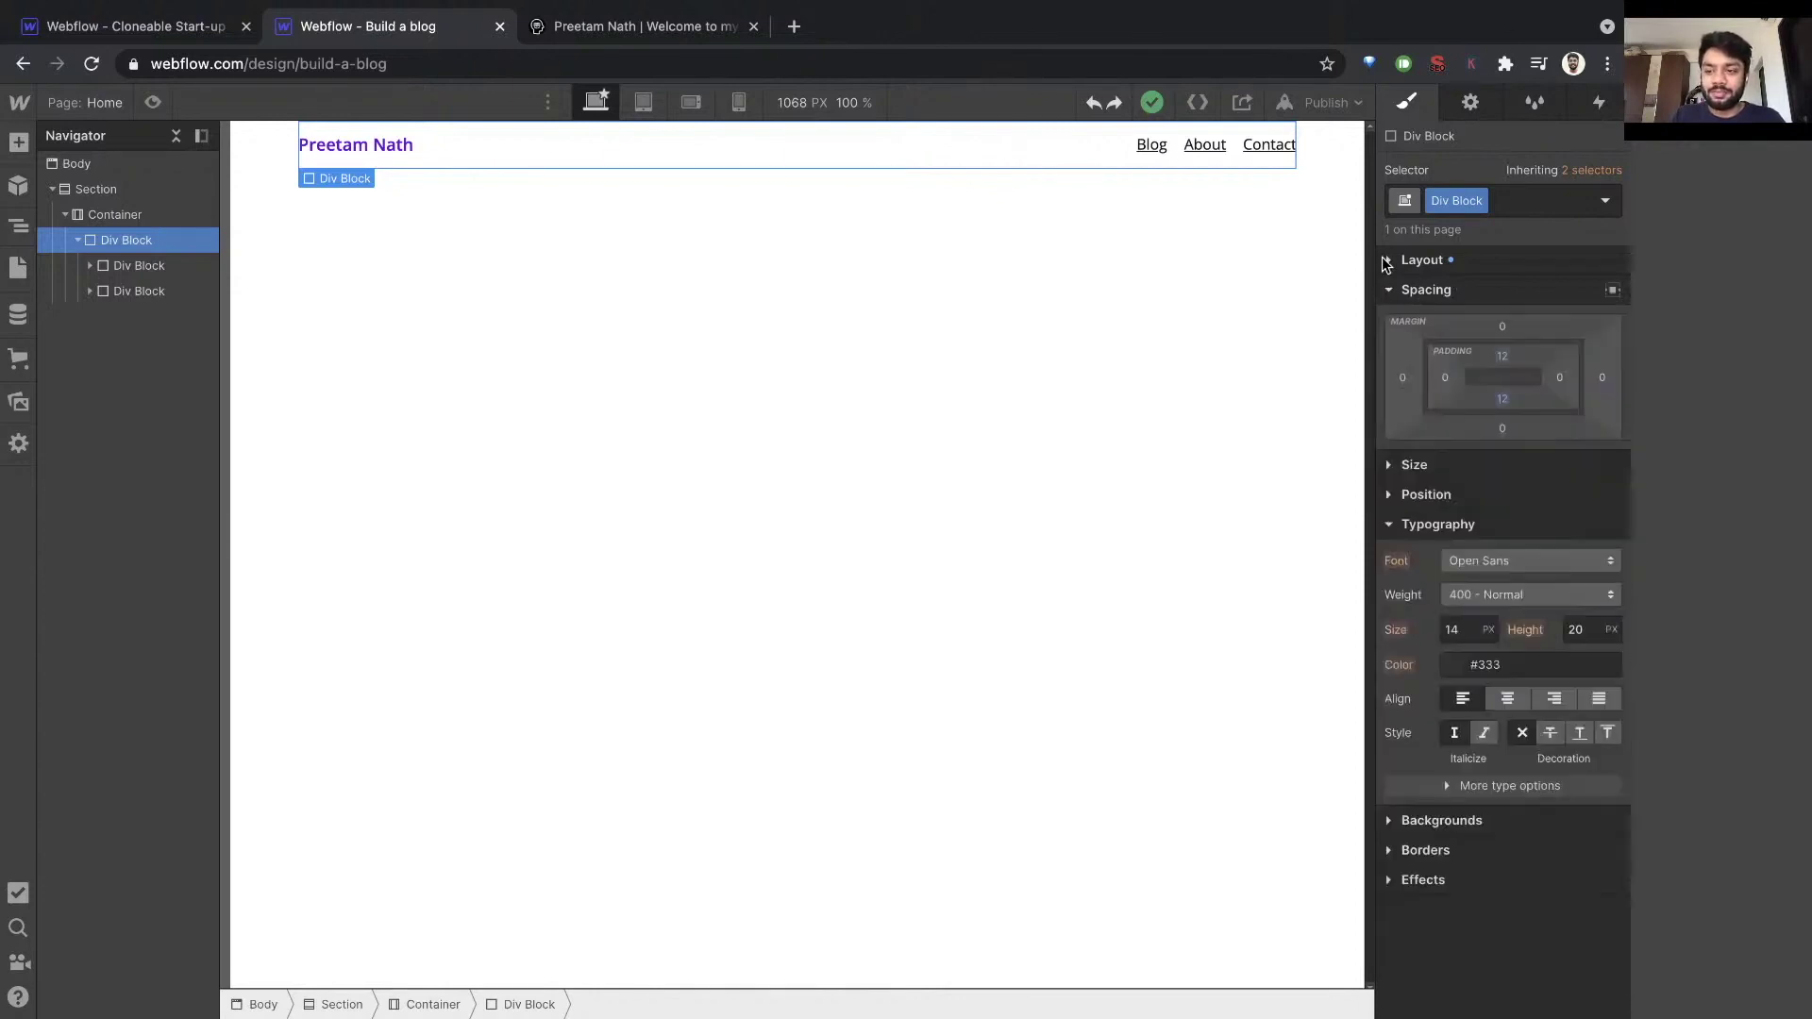
{"action": "left_click", "coordinate": [1386, 260]}
{"action": "left_click", "coordinate": [1388, 659]}
{"action": "scroll", "coordinate": [1464, 642], "scroll_direction": "down", "scroll_amount": 3}
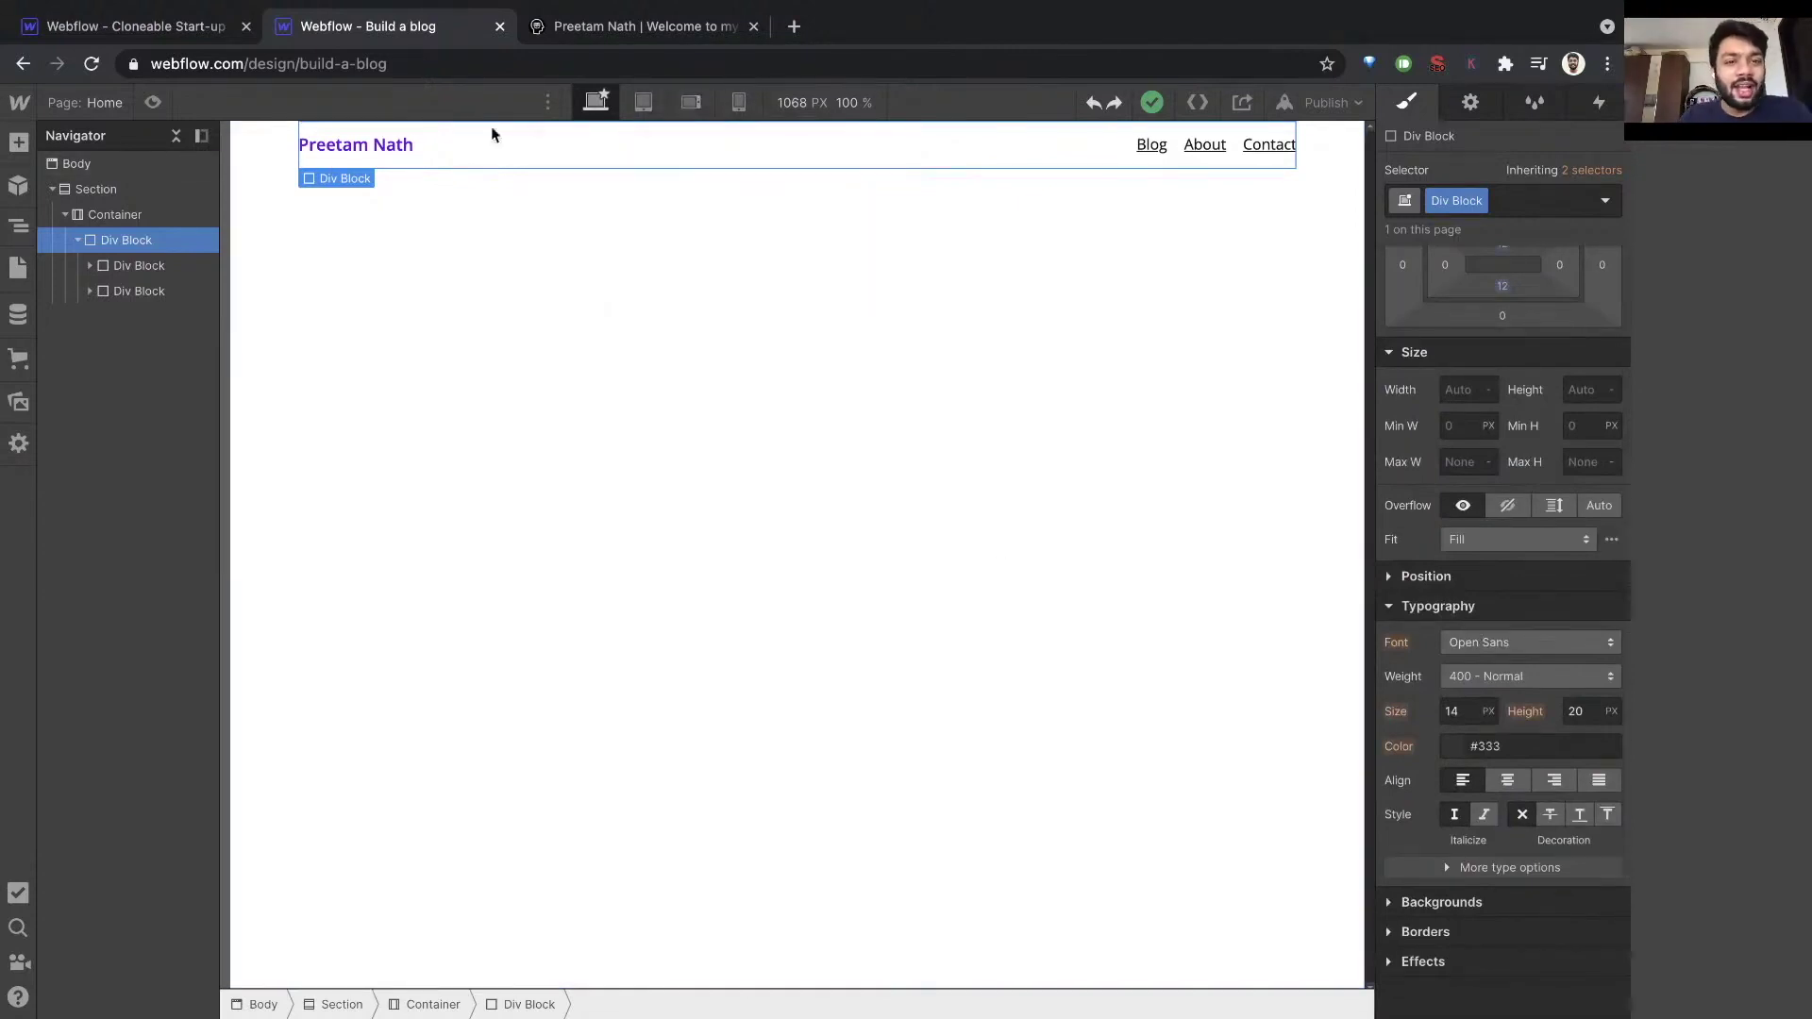
Compare the navbar and its padding at the tablet, mobile landscape and mobile portrait breakpoints, and return to desktop.
{"action": "left_click", "coordinate": [641, 106]}
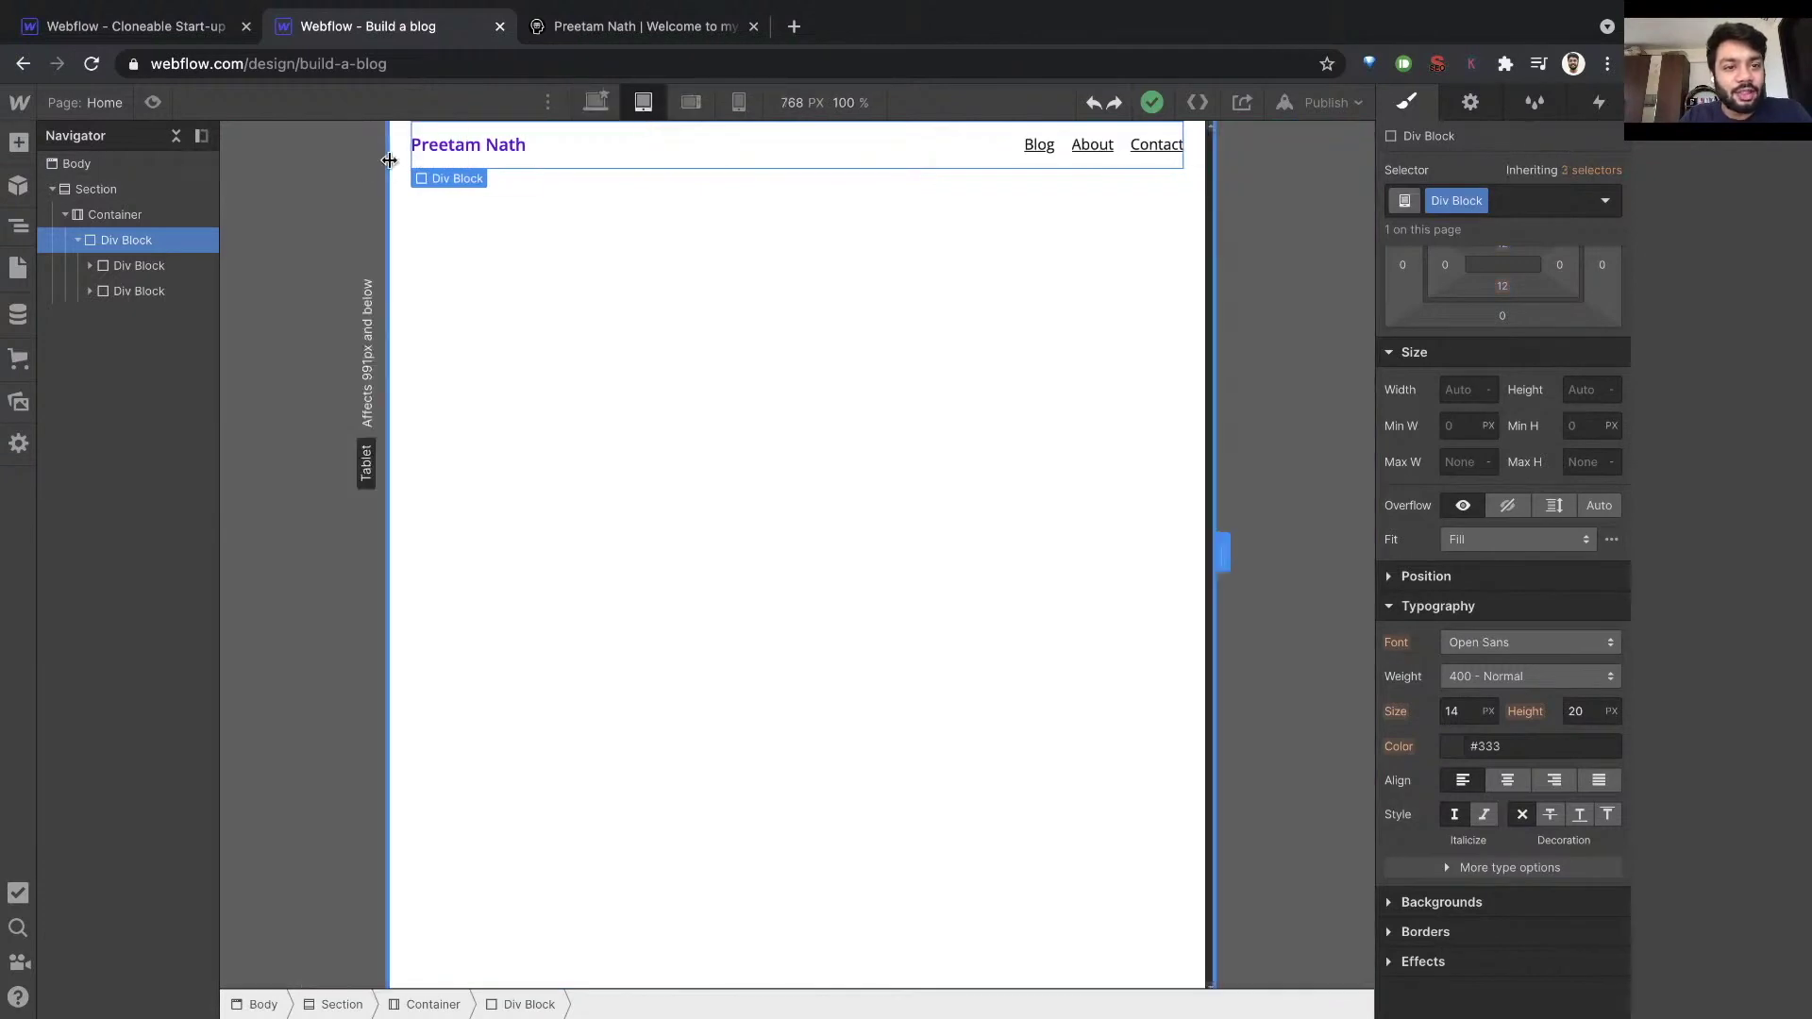
{"action": "left_click", "coordinate": [688, 104]}
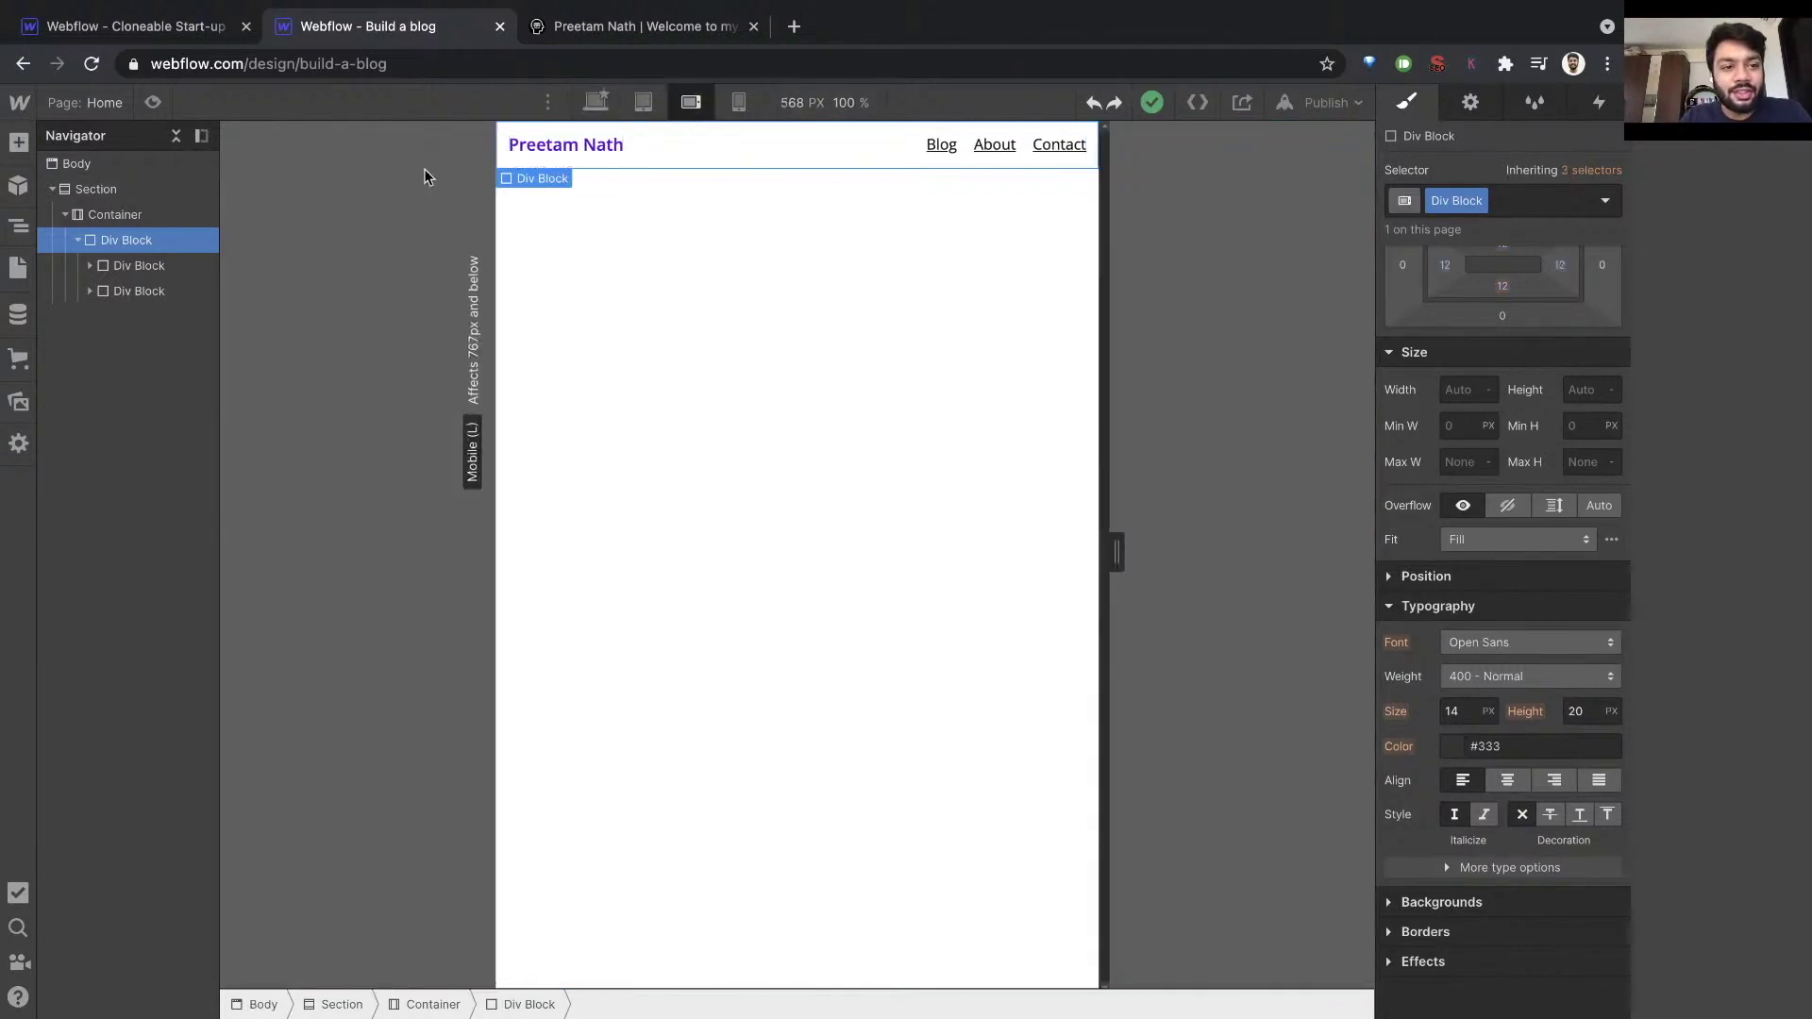
{"action": "scroll", "coordinate": [1476, 529], "scroll_direction": "up", "scroll_amount": 3}
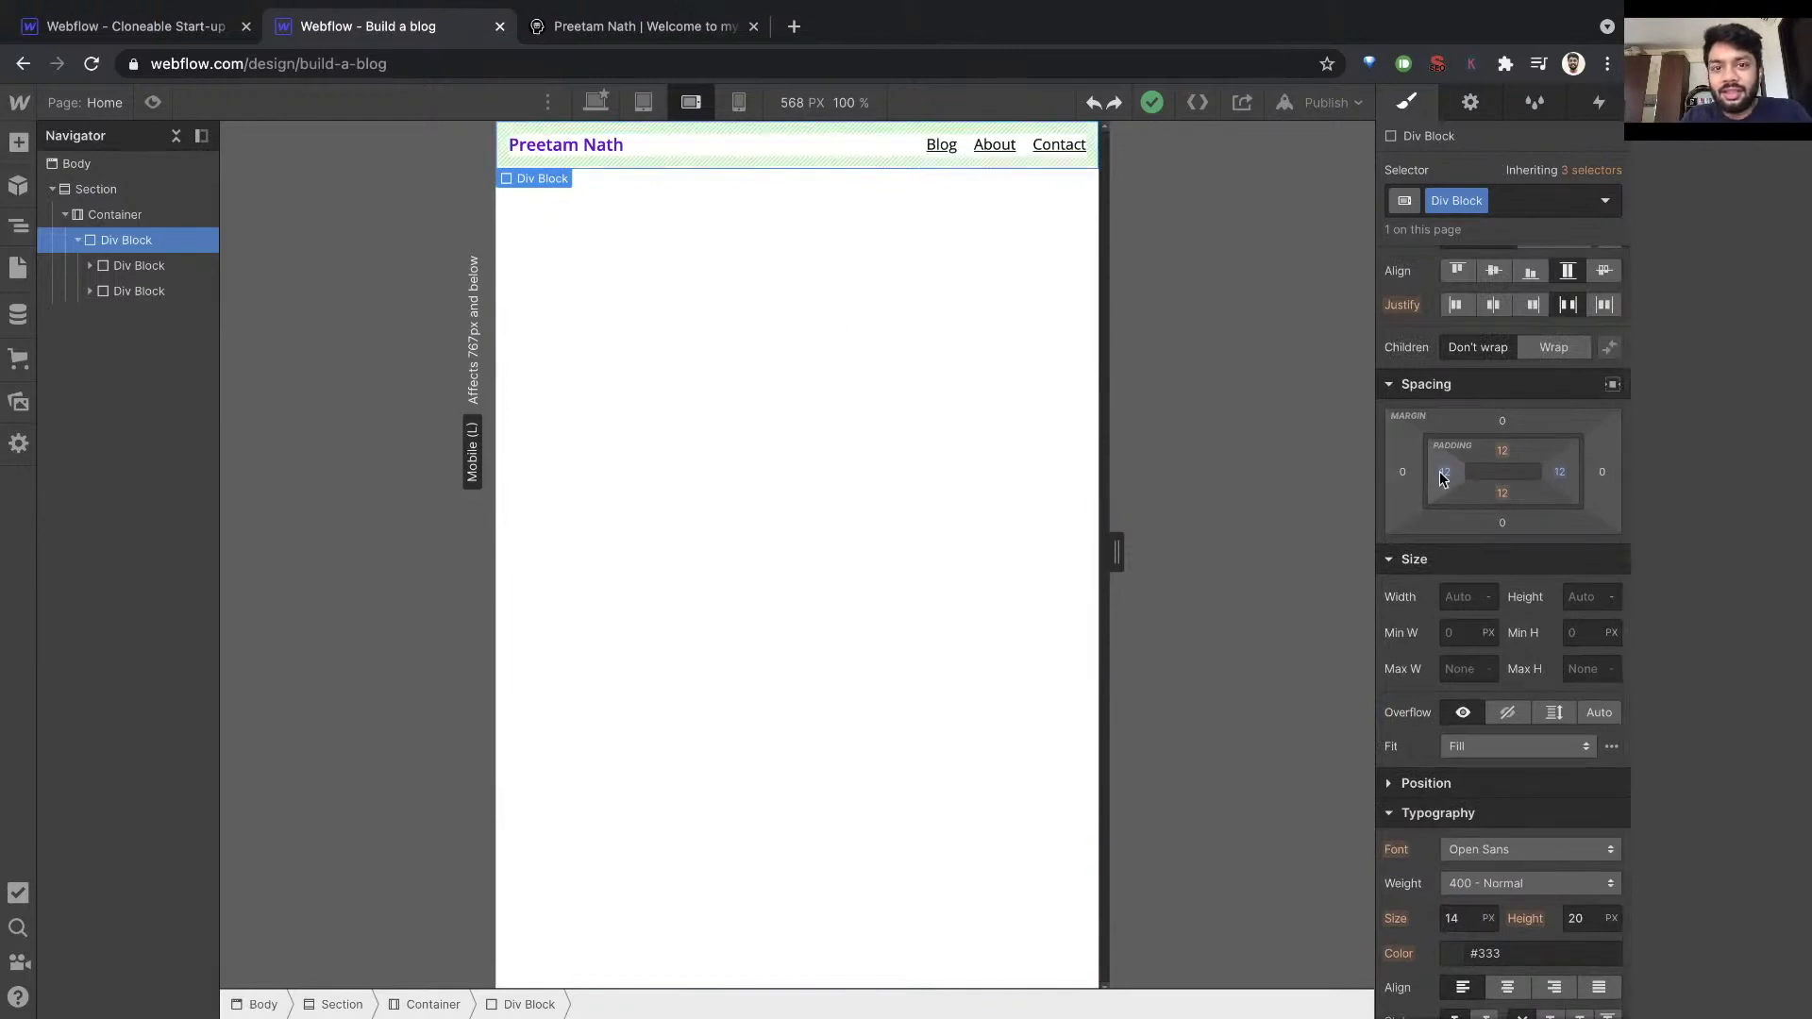
{"action": "left_click", "coordinate": [740, 102]}
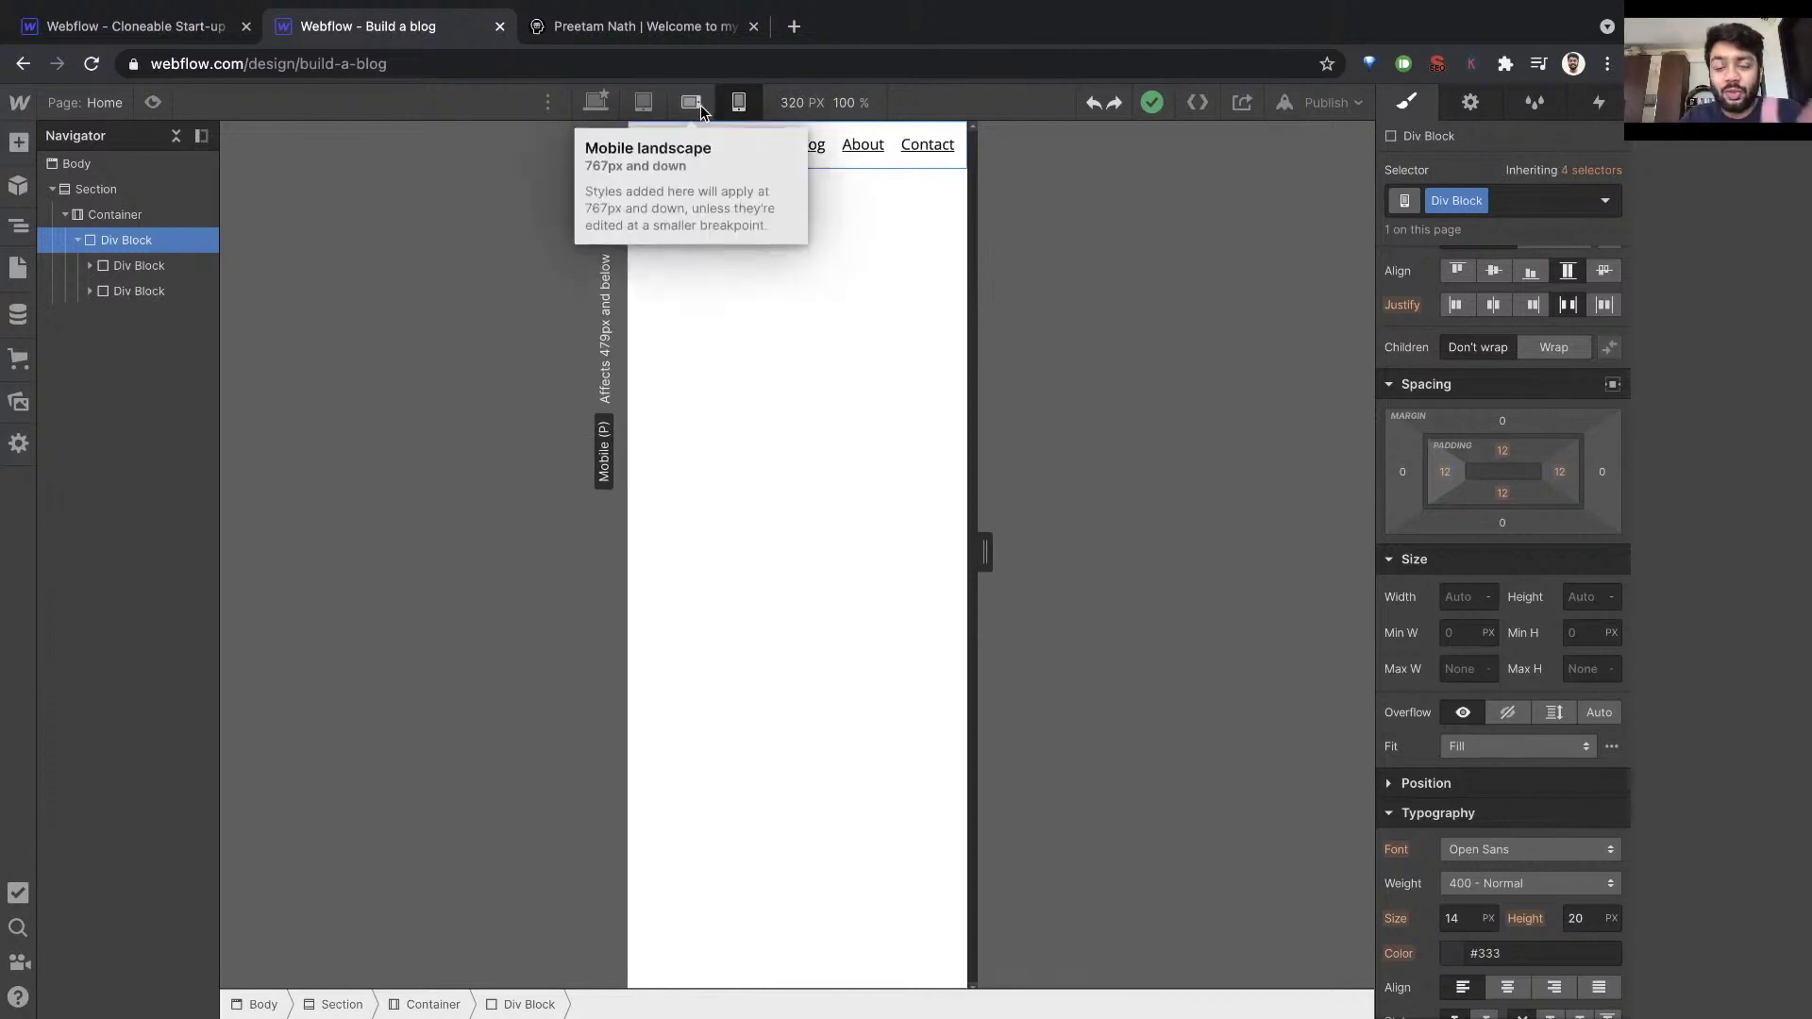
{"action": "left_click", "coordinate": [700, 105]}
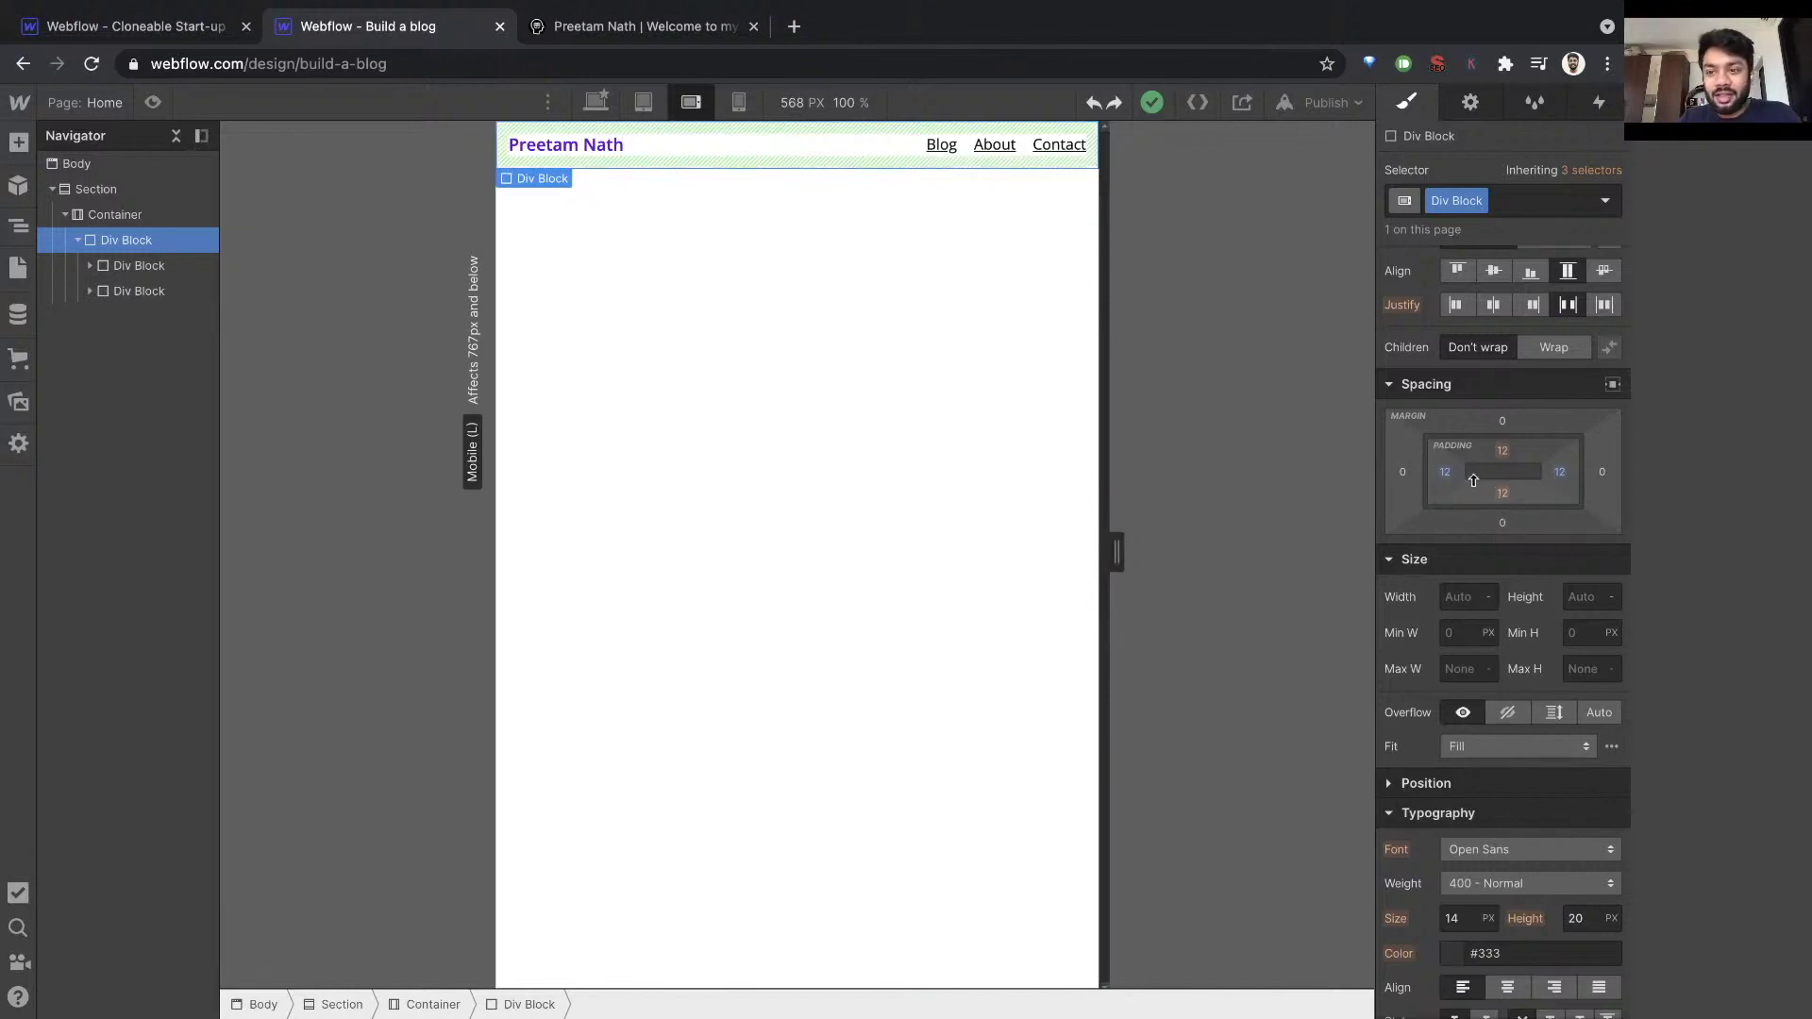
{"action": "left_click", "coordinate": [738, 102]}
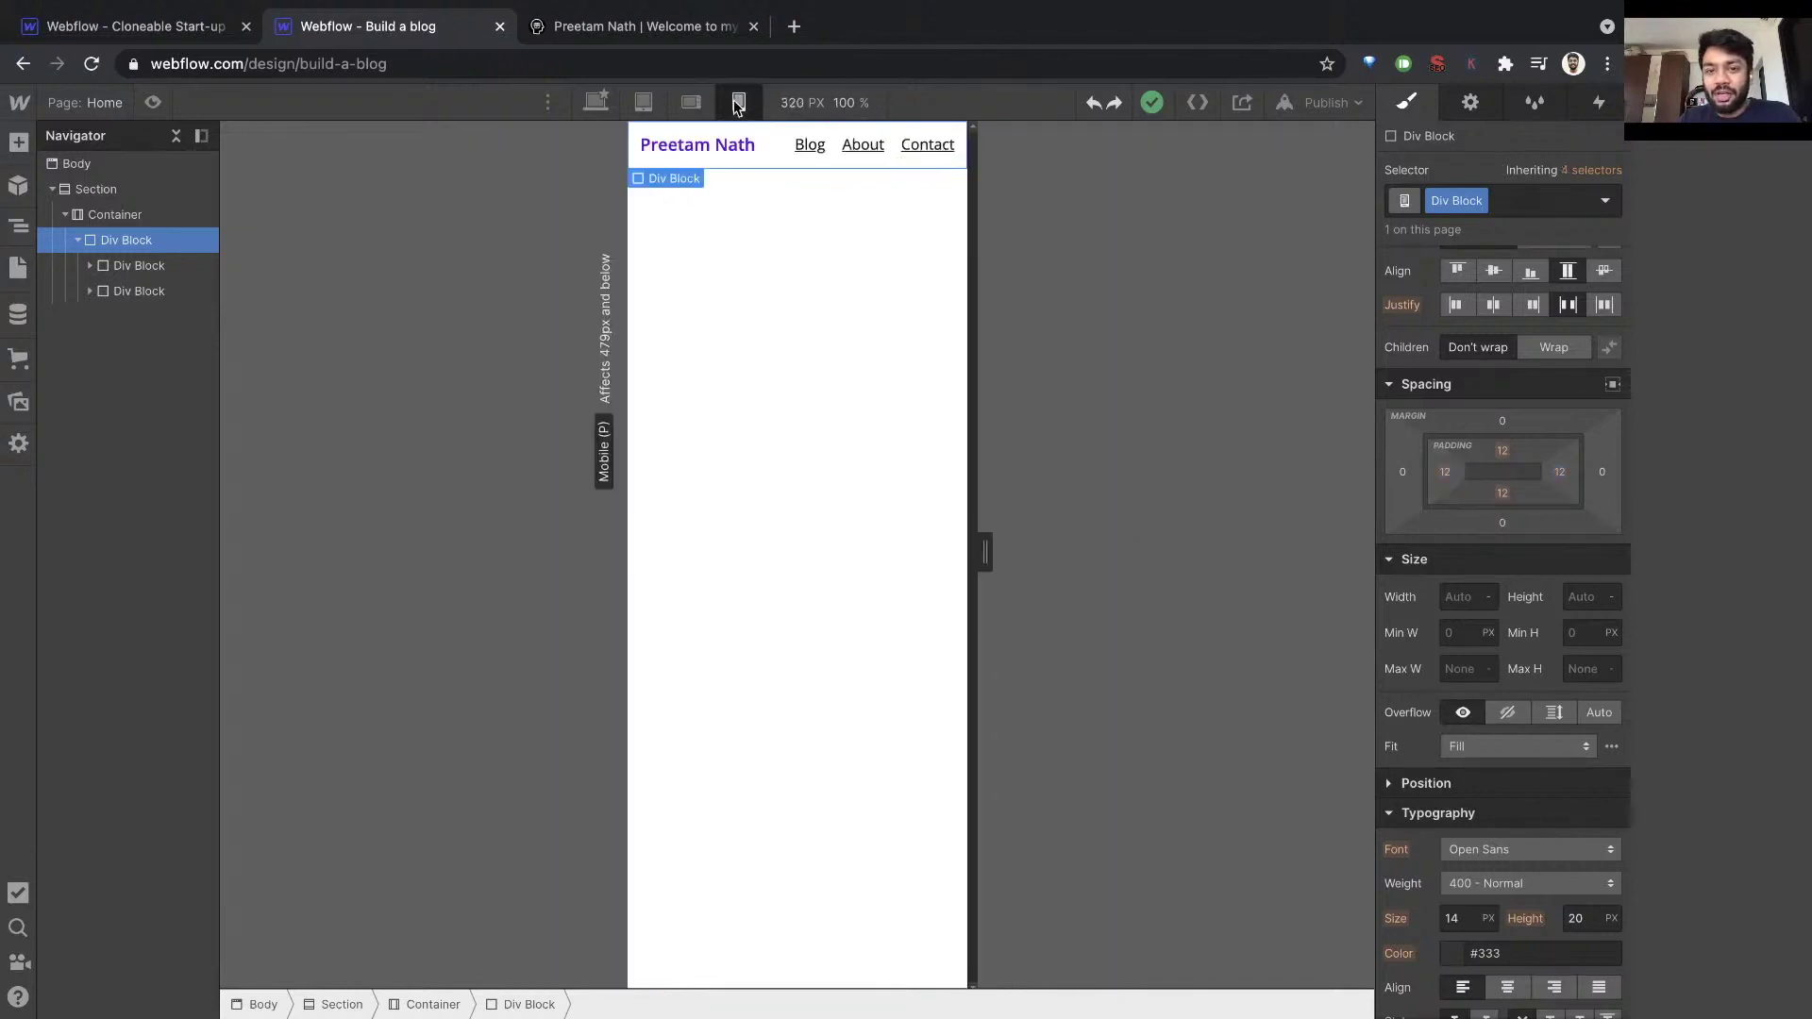
{"action": "left_click", "coordinate": [643, 102]}
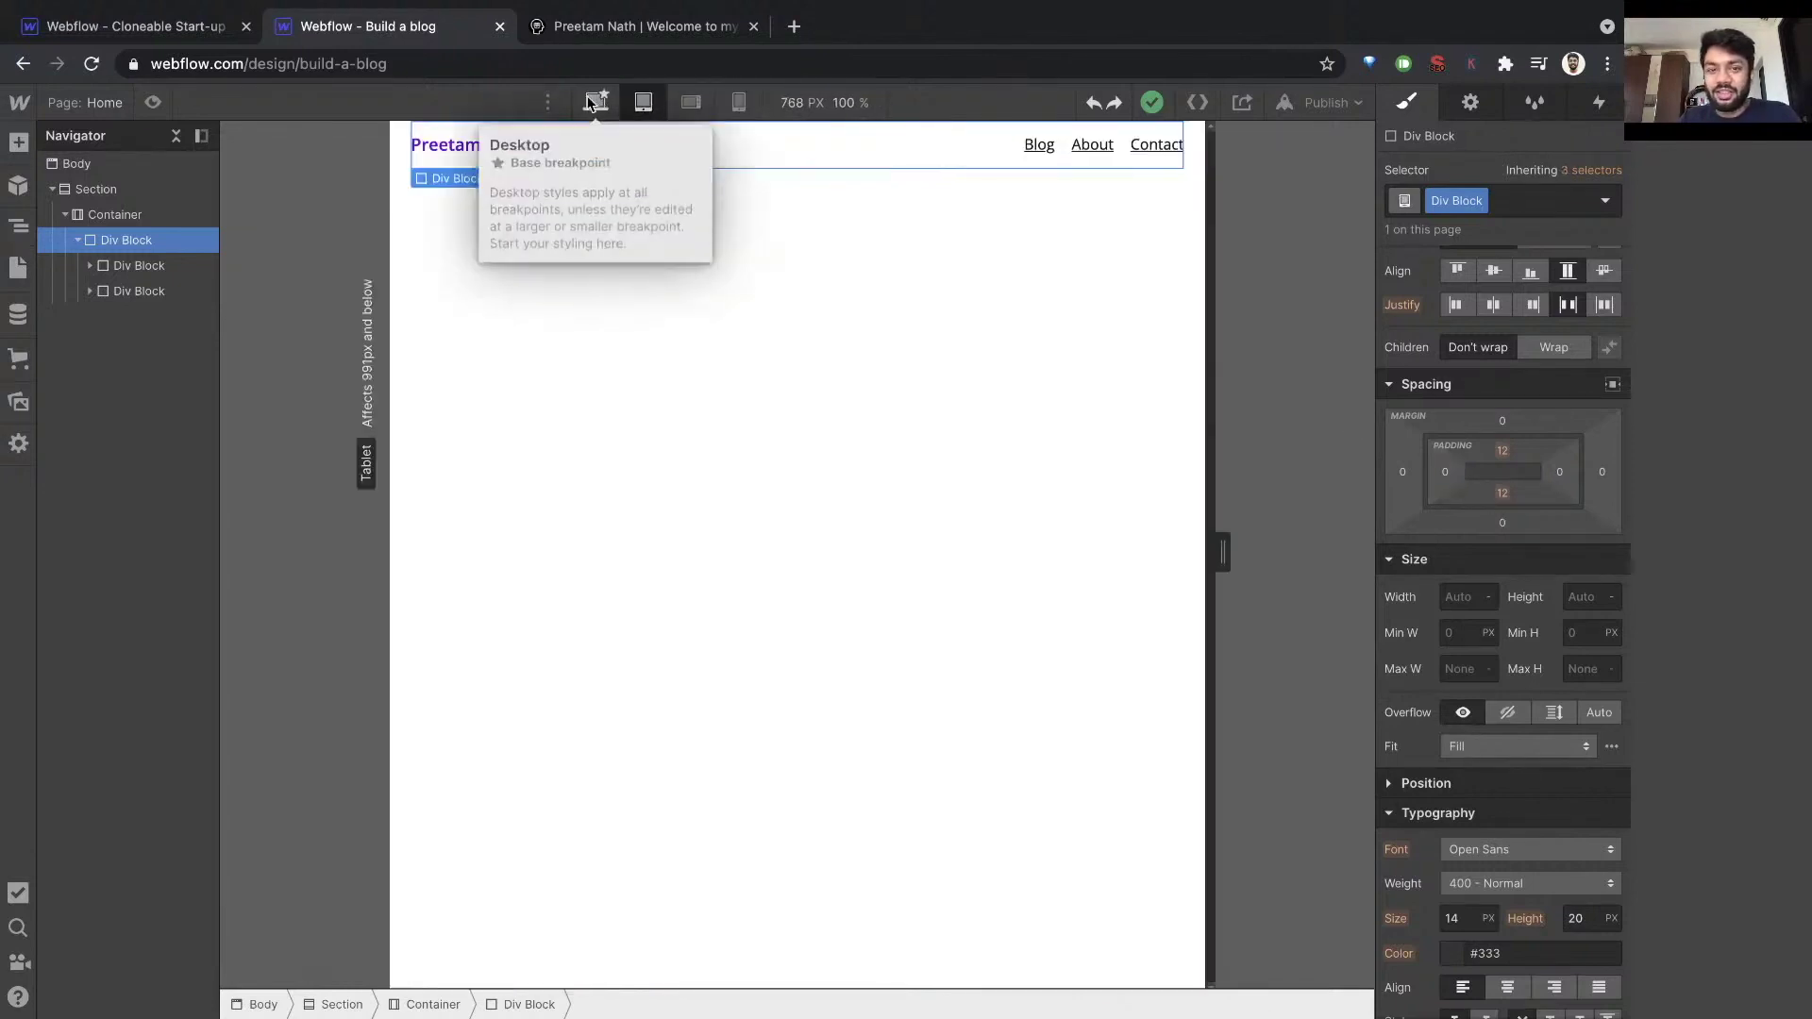
{"action": "left_click", "coordinate": [592, 102]}
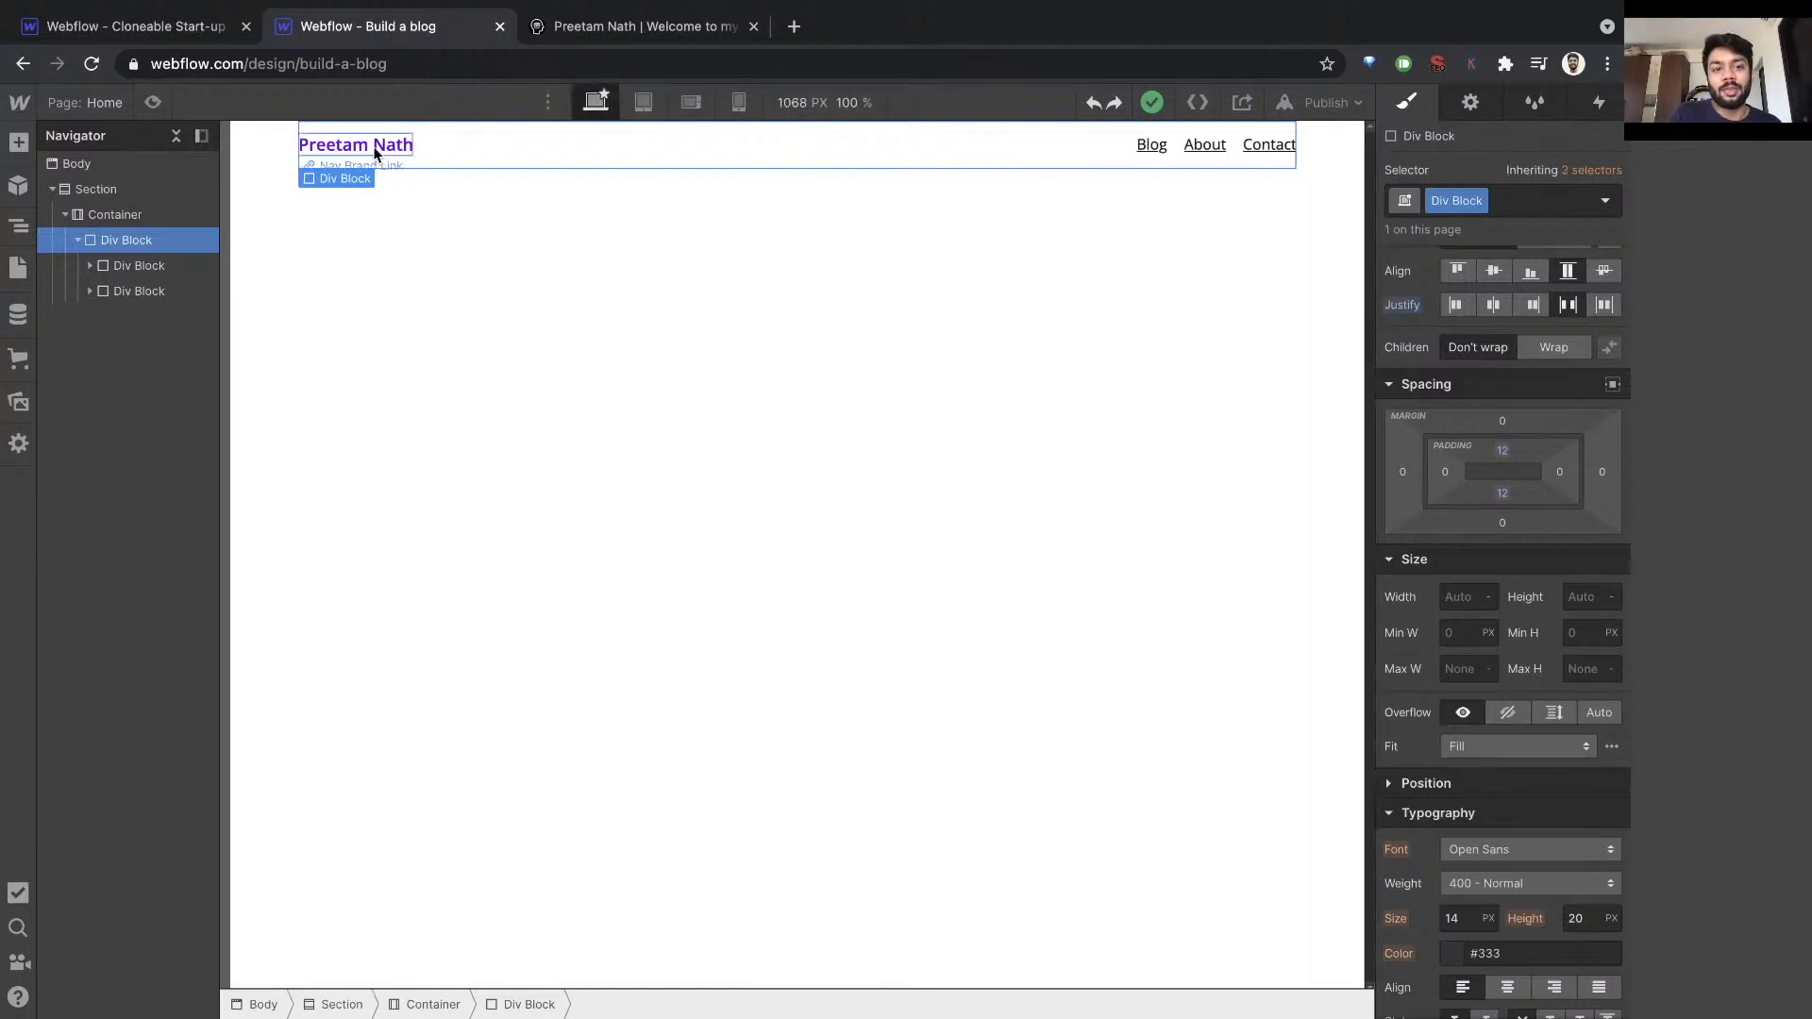
Recheck the navbar at mobile landscape, return to the desktop breakpoint and select the Body.
{"action": "left_click", "coordinate": [686, 103]}
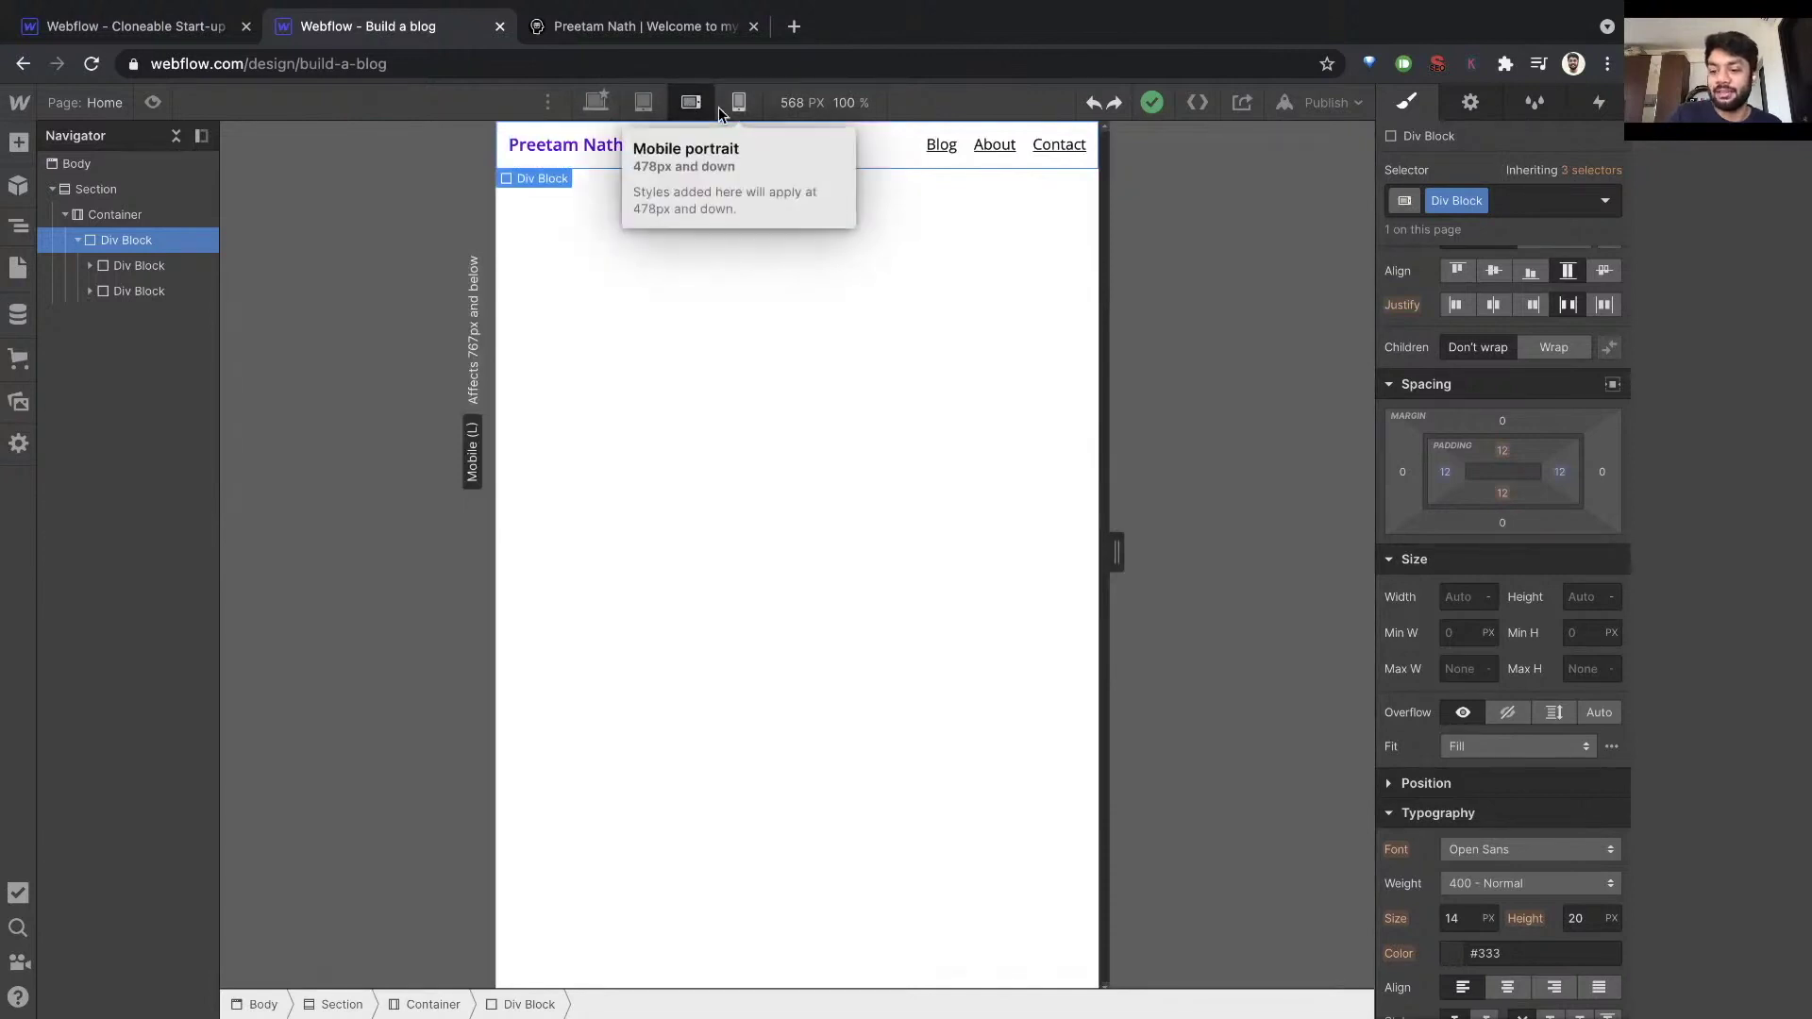
{"action": "left_click", "coordinate": [595, 102]}
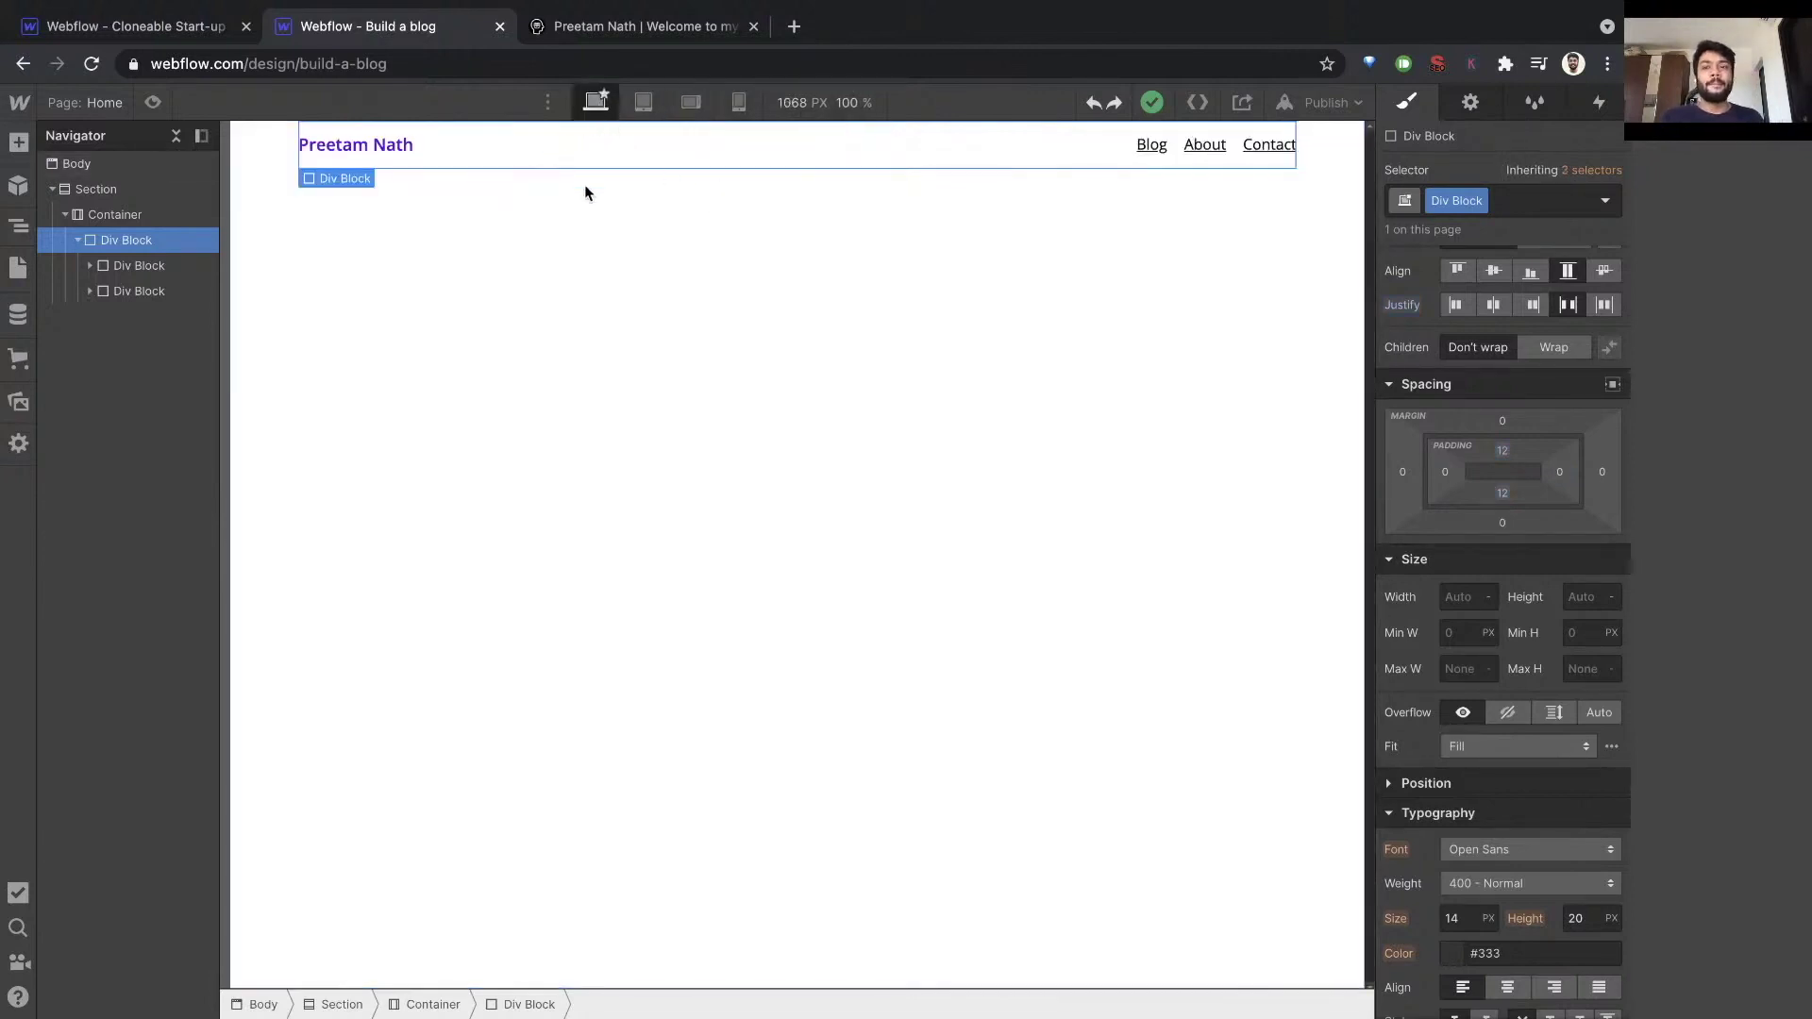
{"action": "left_click", "coordinate": [512, 384]}
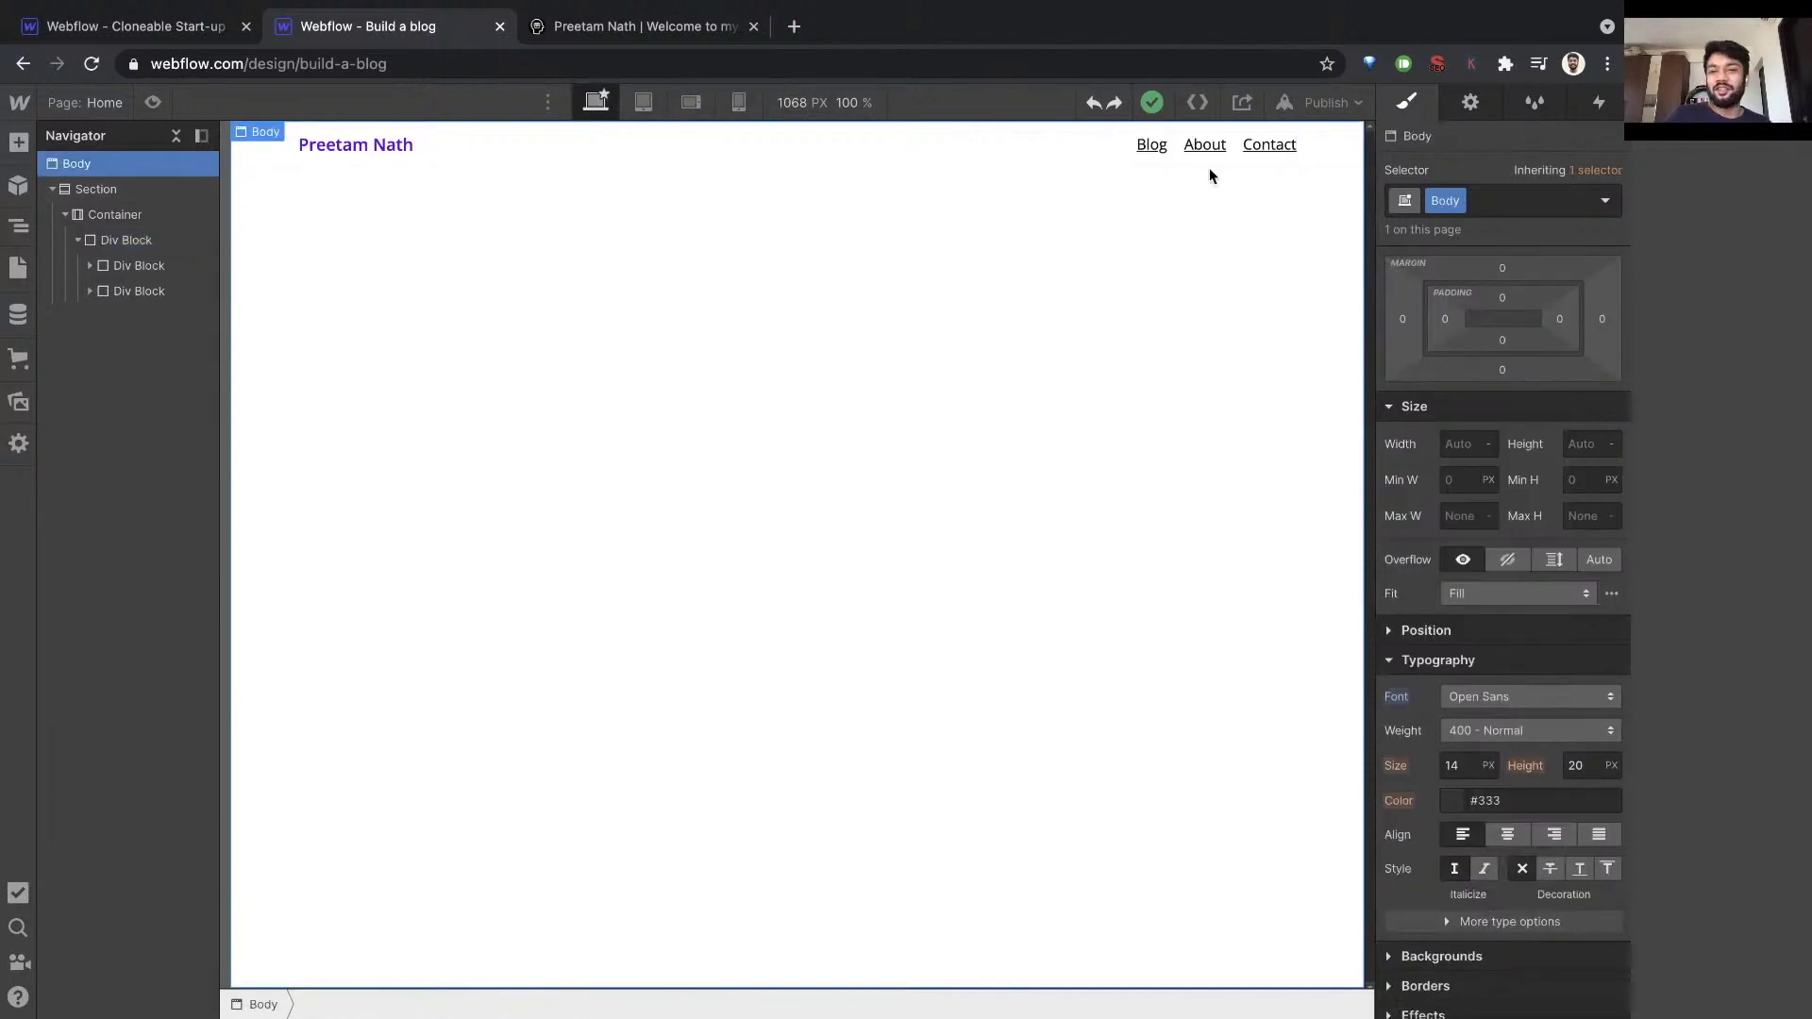